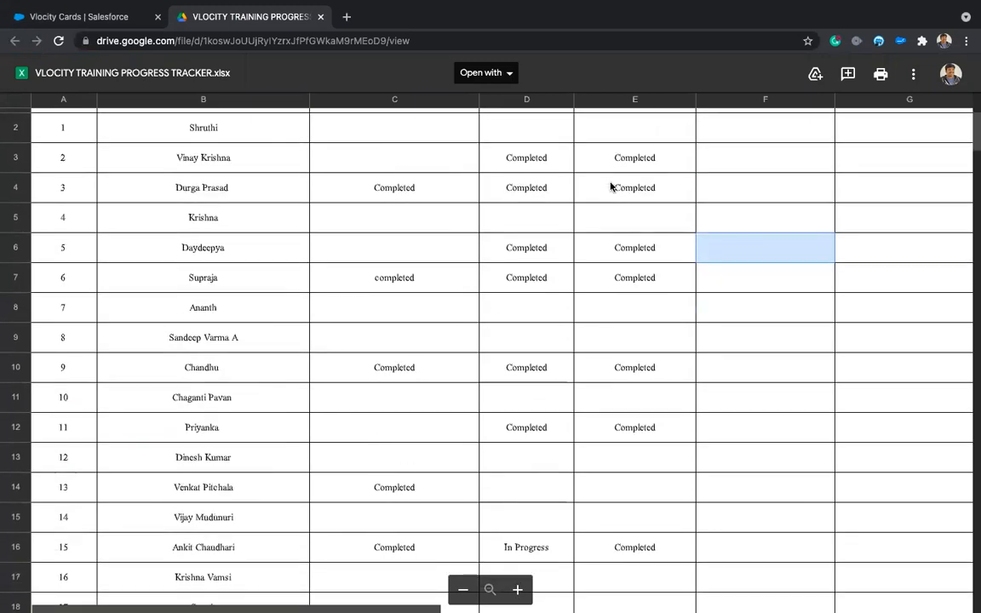
# - Review the trainees' completion status for the Omniscript, Trailhead and Dataraptor tasks in the training progress tracker
pyautogui.scroll(-5, 608, 196)
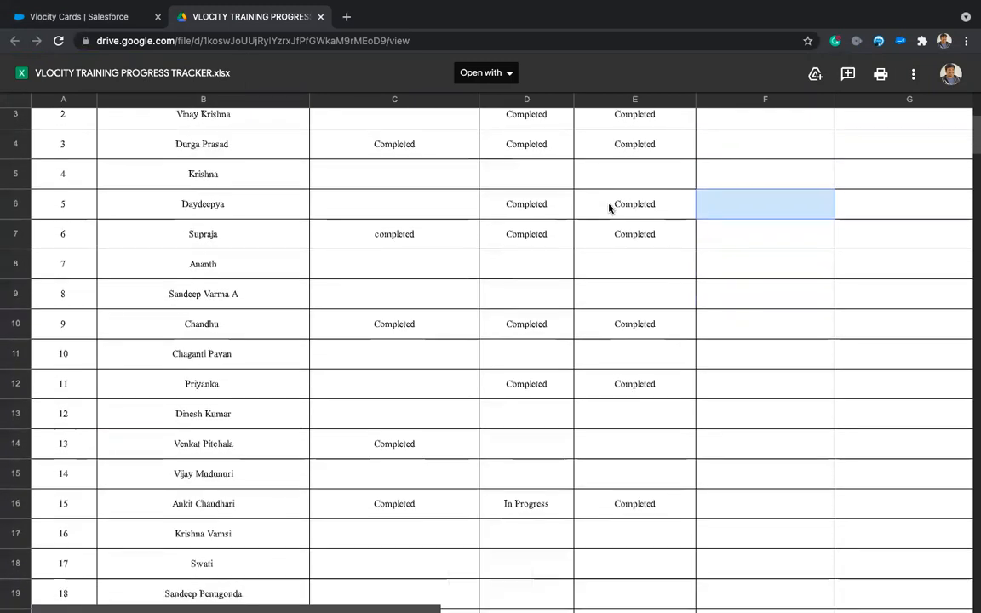
pyautogui.scroll(-3, 600, 288)
pyautogui.scroll(6, 601, 287)
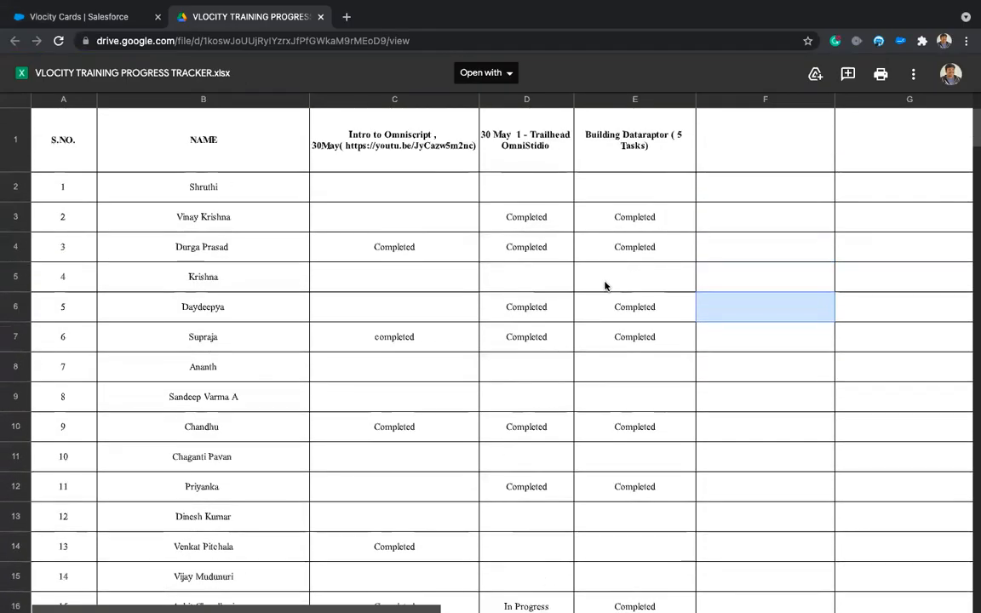
pyautogui.click(754, 353)
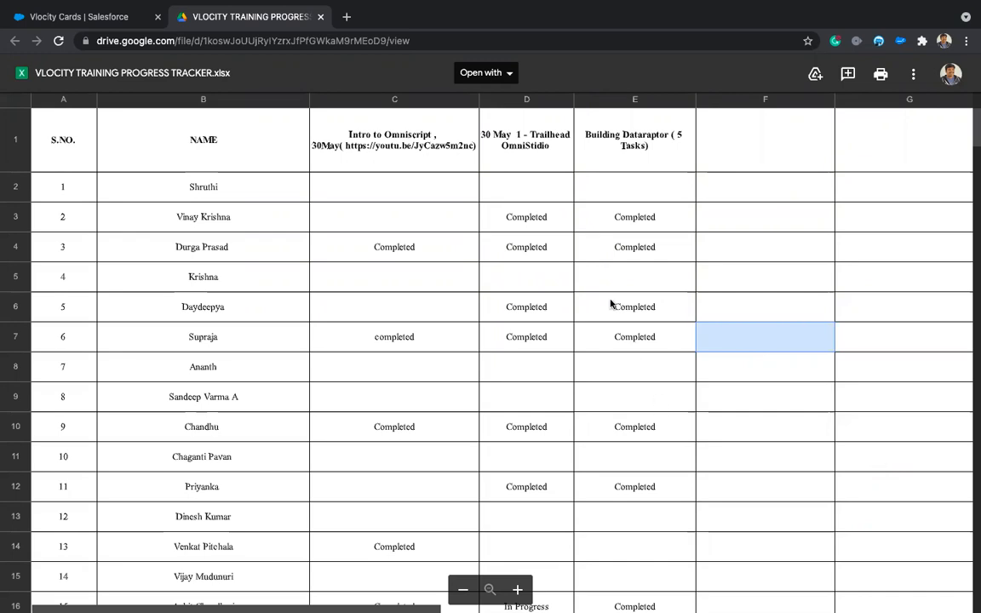
pyautogui.moveTo(509, 28)
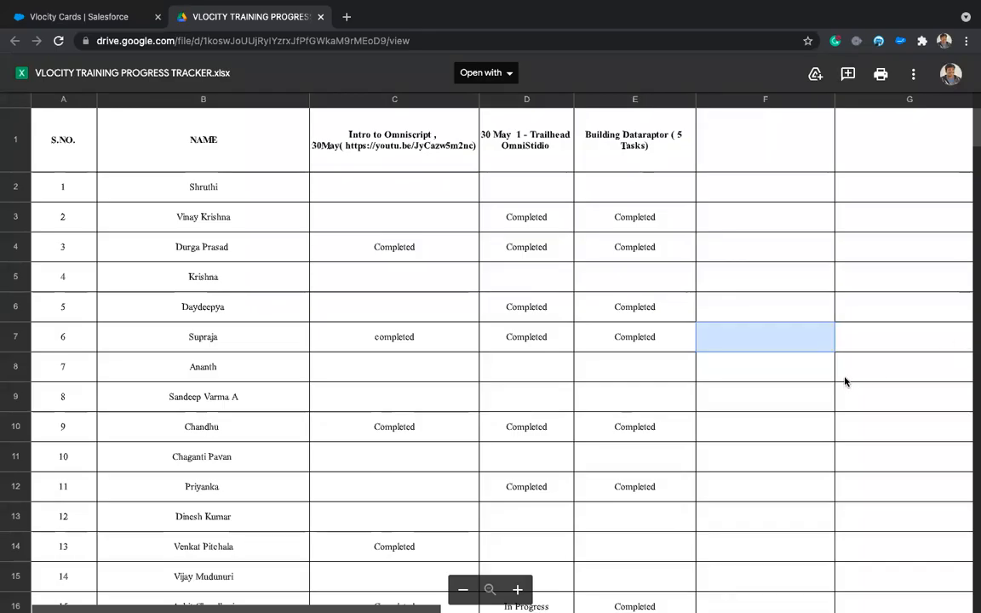
pyautogui.scroll(-4, 845, 380)
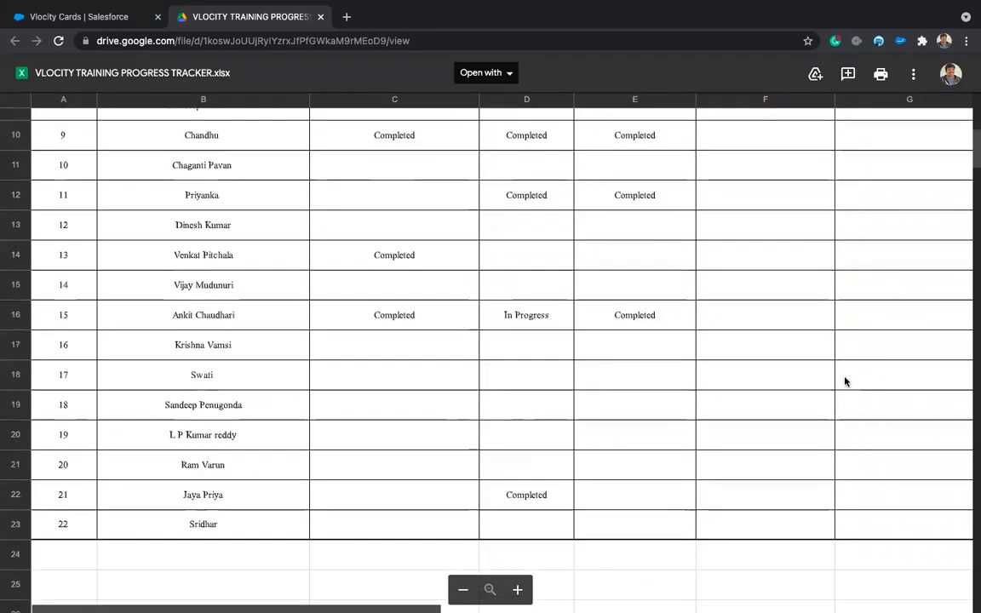
pyautogui.scroll(1, 845, 381)
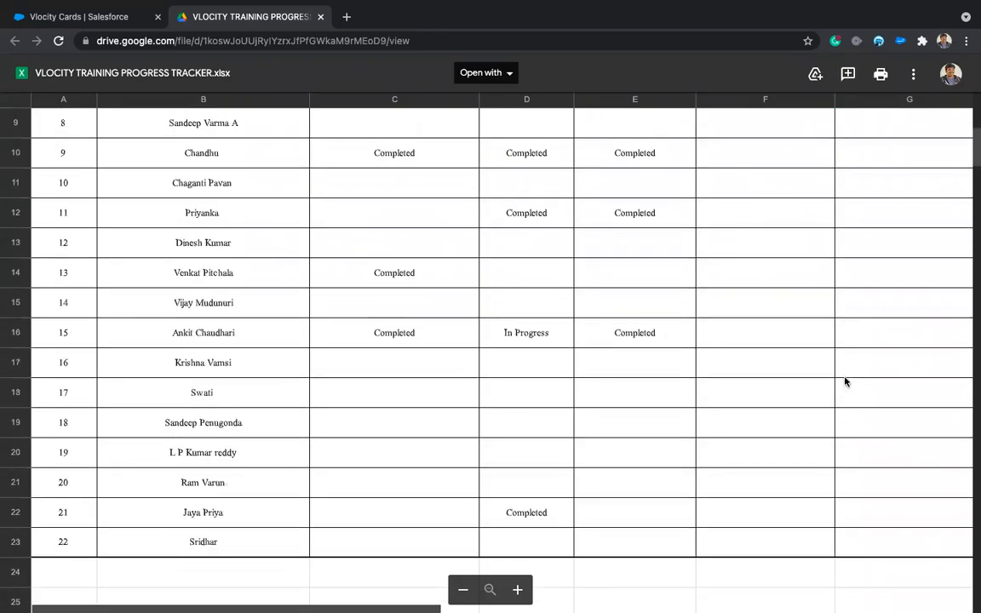
pyautogui.scroll(1, 845, 380)
pyautogui.scroll(1, 844, 380)
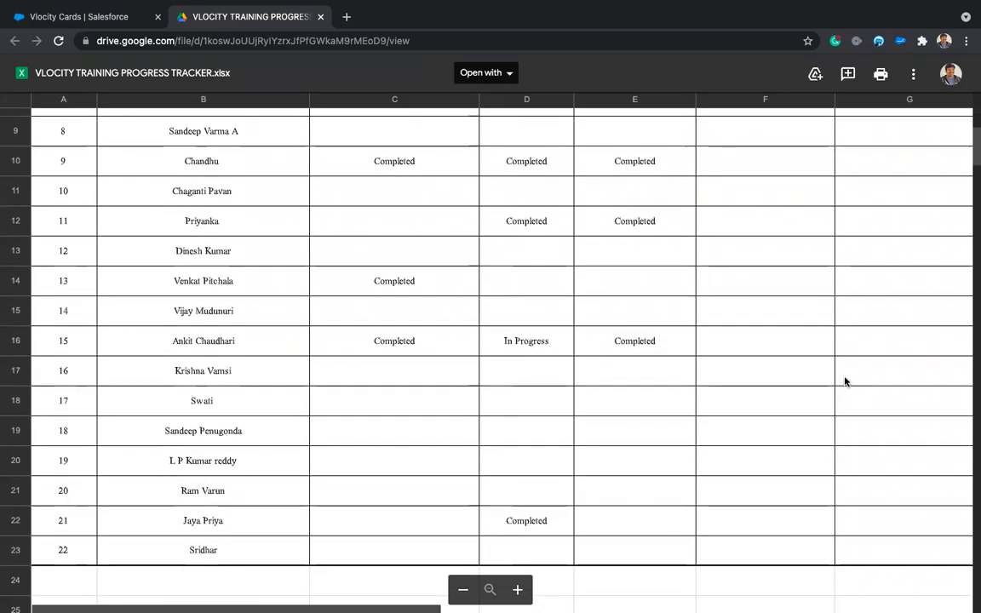
pyautogui.scroll(1, 845, 380)
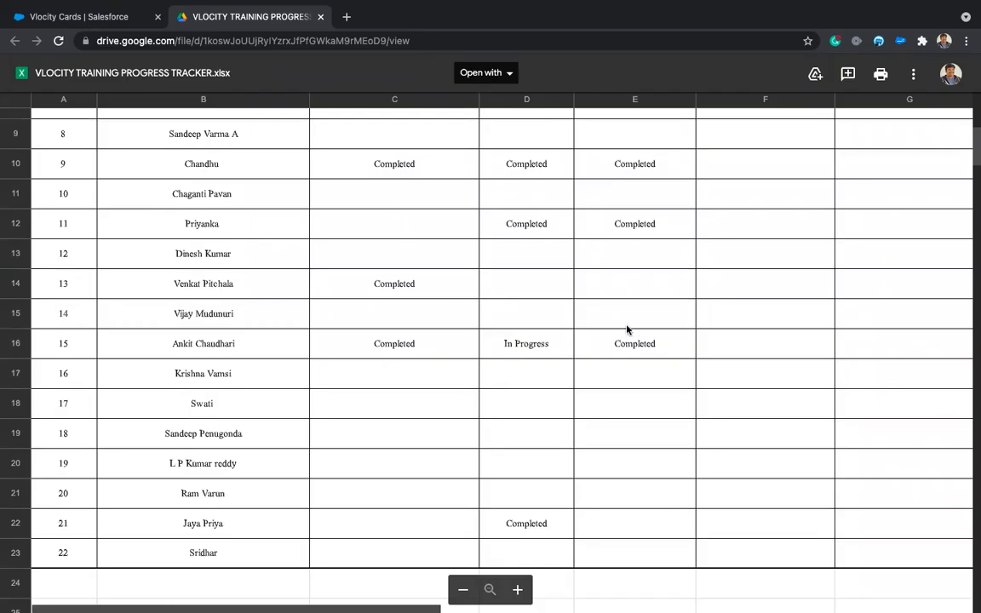
# - Switch to the Vlocity documentation on DataRaptor environment variables and examine the enlarged $Vlocity.NULL entry
pyautogui.hotkey('ctrl', 'Right')
pyautogui.hotkey('ctrl', 'Right')
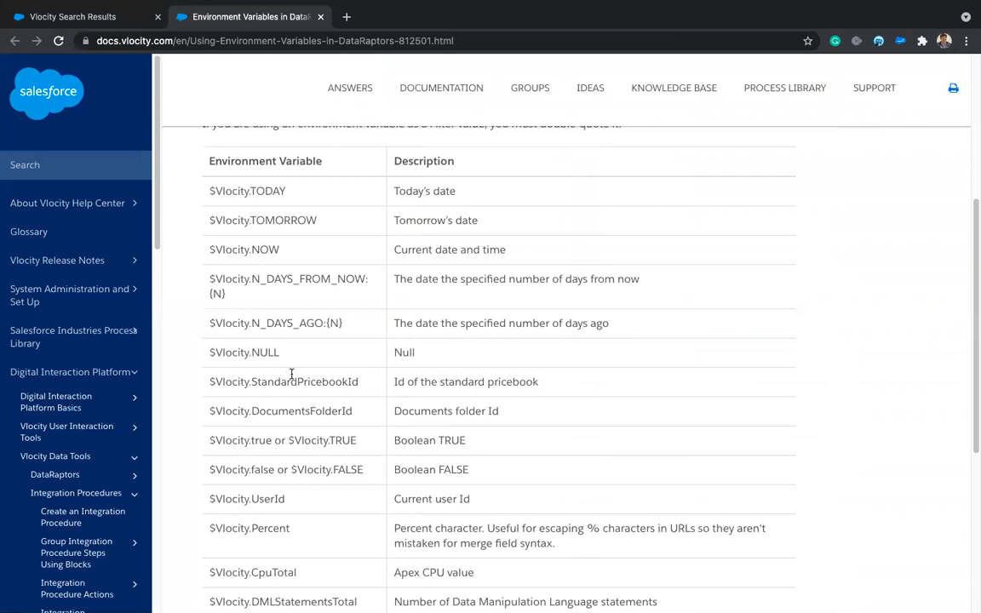
pyautogui.moveTo(213, 351); pyautogui.dragTo(284, 355)
pyautogui.click(293, 352)
pyautogui.keyDown('ctrl'); pyautogui.scroll(5, 278, 360); pyautogui.keyUp('ctrl')
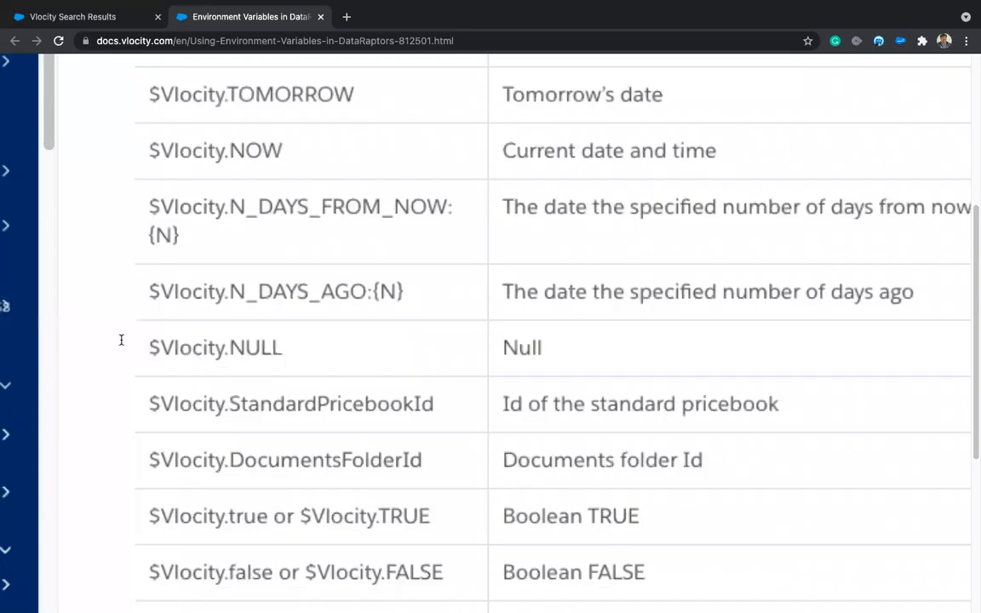
pyautogui.moveTo(121, 344)
pyautogui.mouseDown()
pyautogui.moveTo(297, 343)
pyautogui.moveTo(120, 344)
pyautogui.mouseUp()
pyautogui.click(295, 344)
pyautogui.click(345, 363)
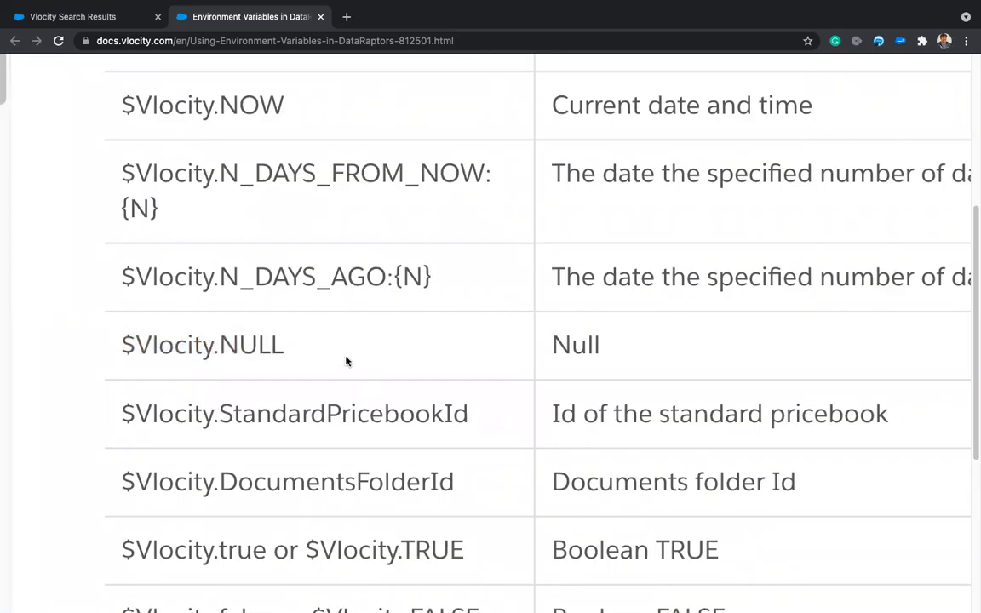
# - Compare the descriptions of $Vlocity.TODAY and $Vlocity.NOW in the environment variable table
pyautogui.scroll(2, 346, 361)
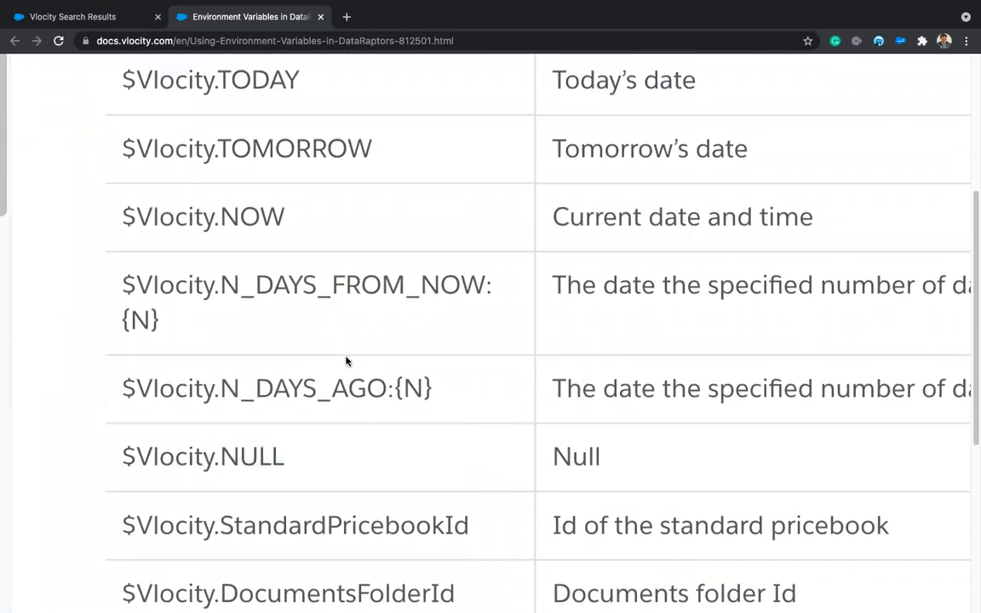
pyautogui.scroll(-1, 339, 402)
pyautogui.scroll(-1, 338, 402)
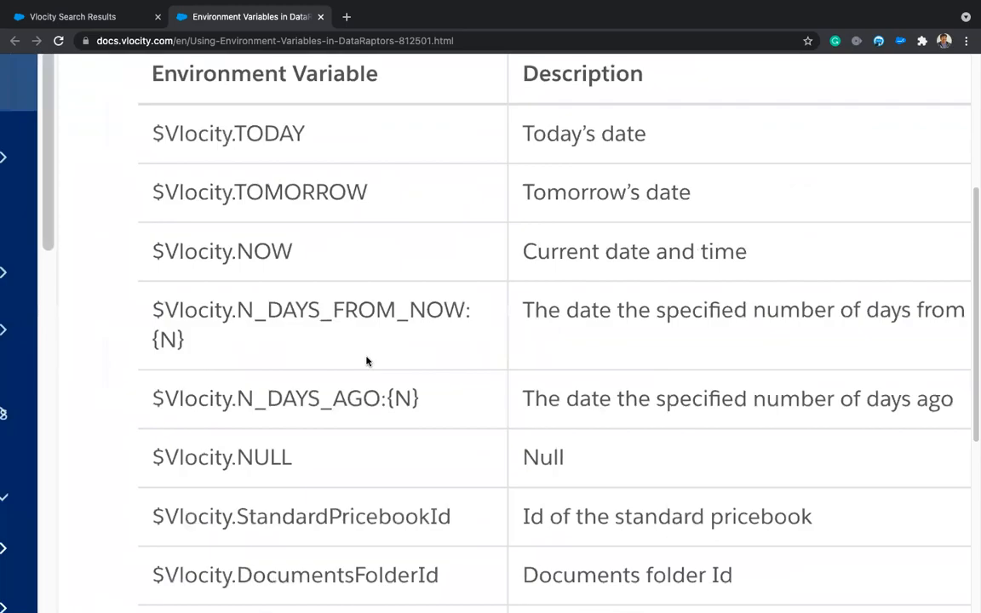
pyautogui.scroll(-2, 339, 260)
pyautogui.scroll(1, 336, 262)
pyautogui.moveTo(315, 257); pyautogui.dragTo(174, 254)
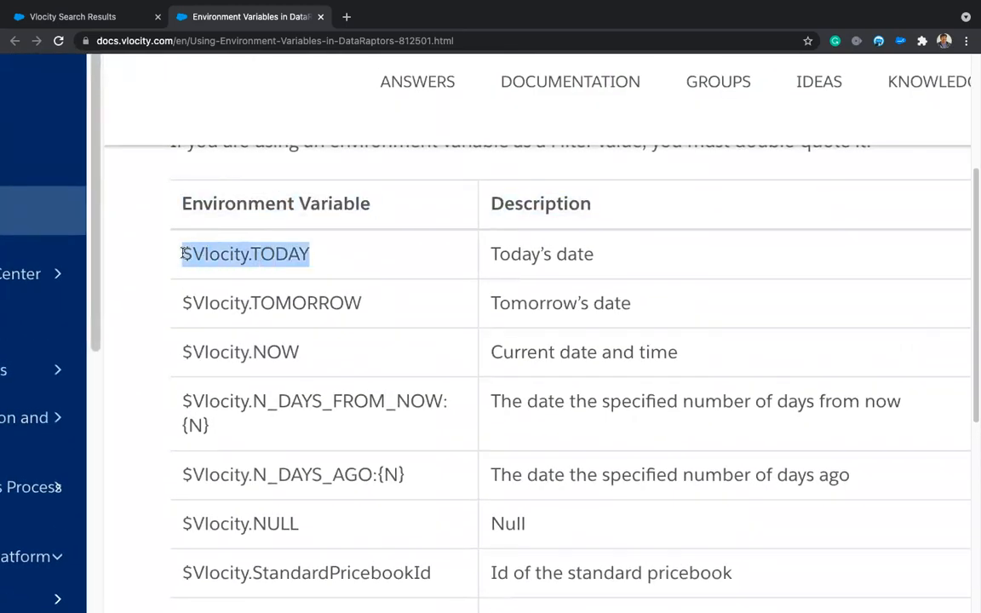
pyautogui.click(296, 240)
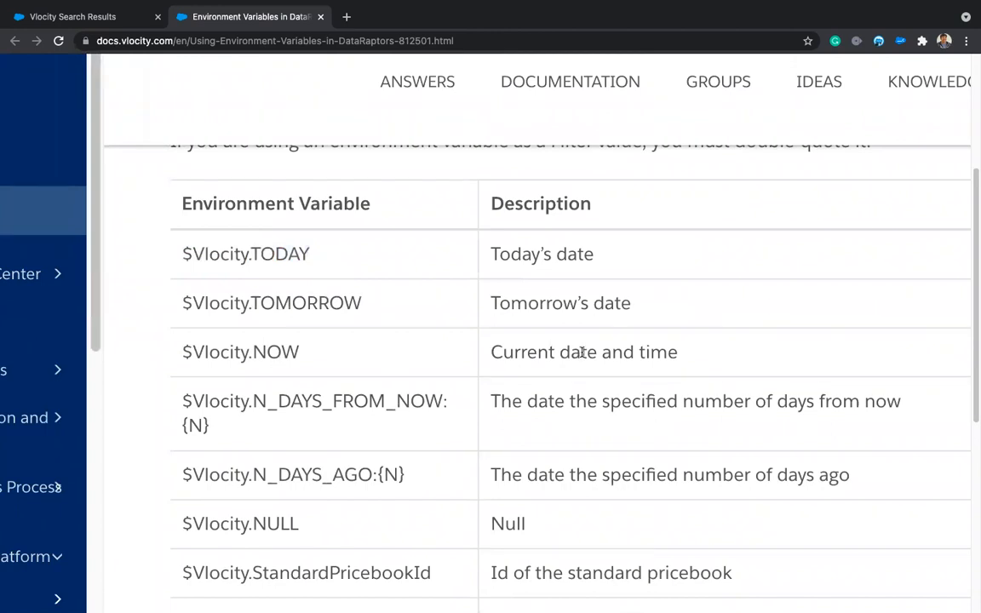
pyautogui.moveTo(555, 351); pyautogui.dragTo(682, 352)
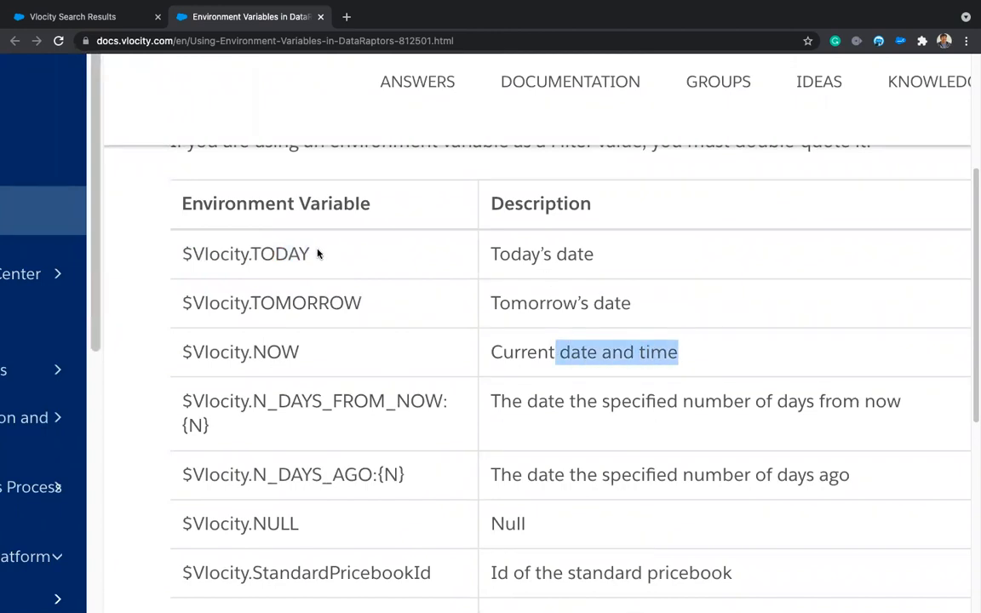
pyautogui.moveTo(617, 254); pyautogui.dragTo(523, 255)
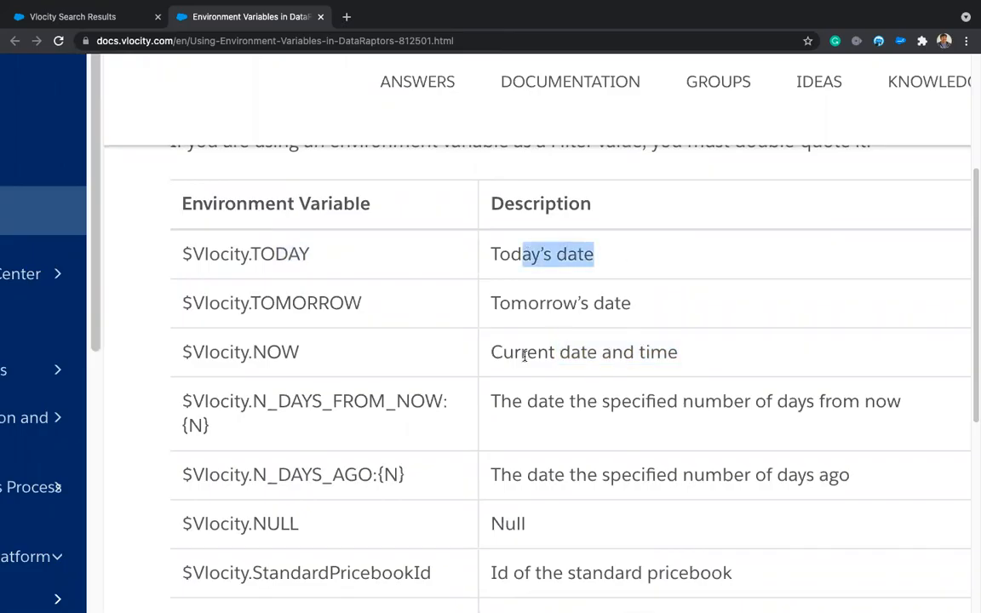
# - Examine the $Vlocity.UserId entry and its description in the environment variable table
pyautogui.scroll(-5, 524, 356)
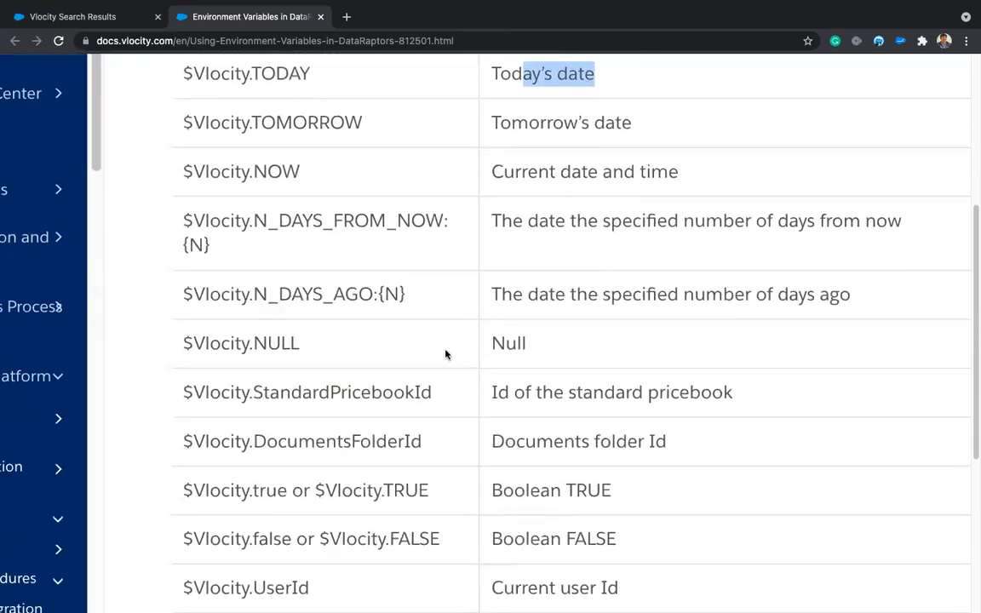
pyautogui.scroll(-5, 416, 325)
pyautogui.scroll(-1, 416, 323)
pyautogui.moveTo(242, 349); pyautogui.dragTo(324, 356)
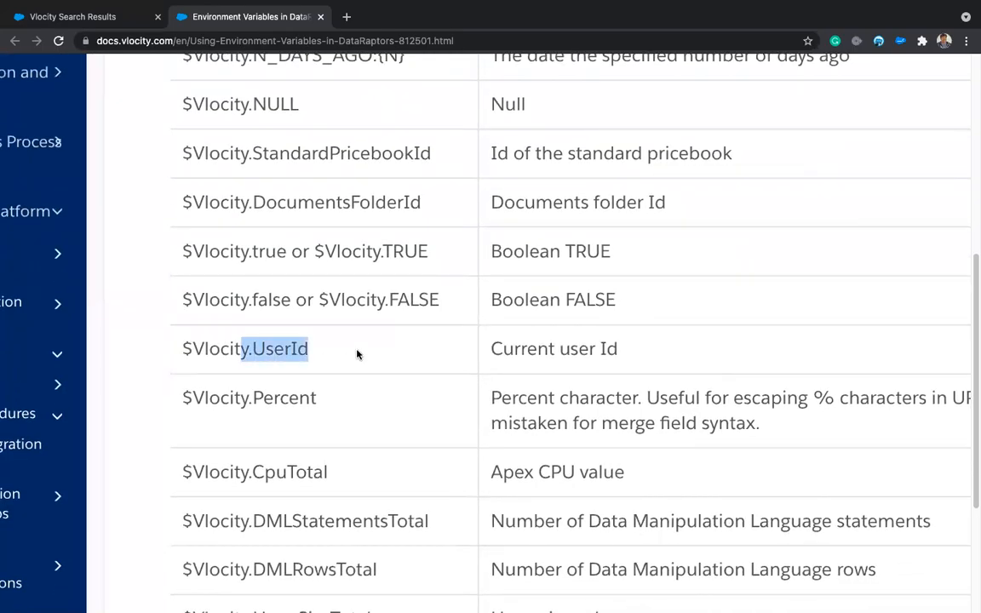
pyautogui.click(357, 354)
pyautogui.scroll(-1, 357, 350)
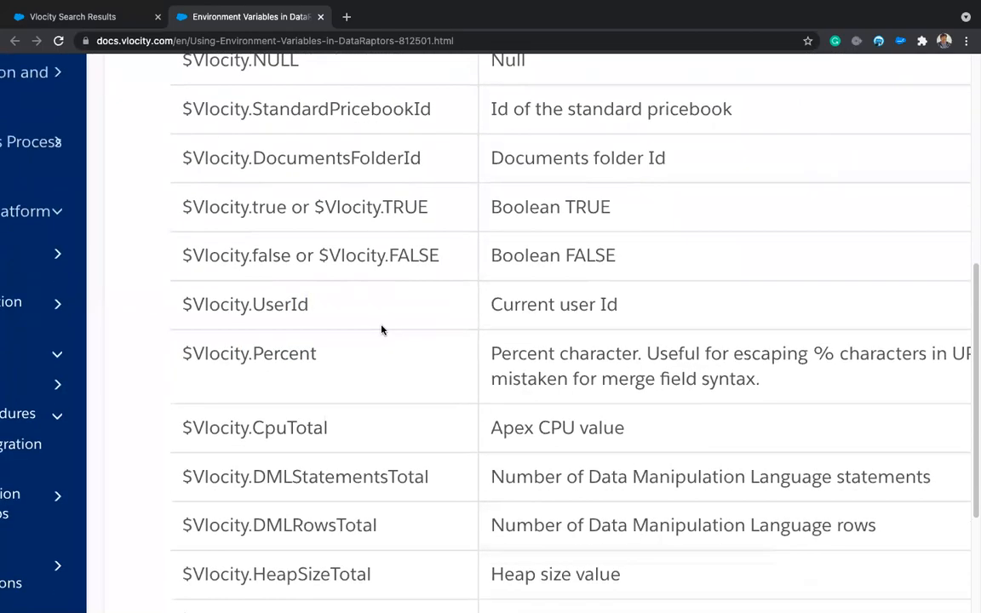
pyautogui.hscroll(2, 382, 330)
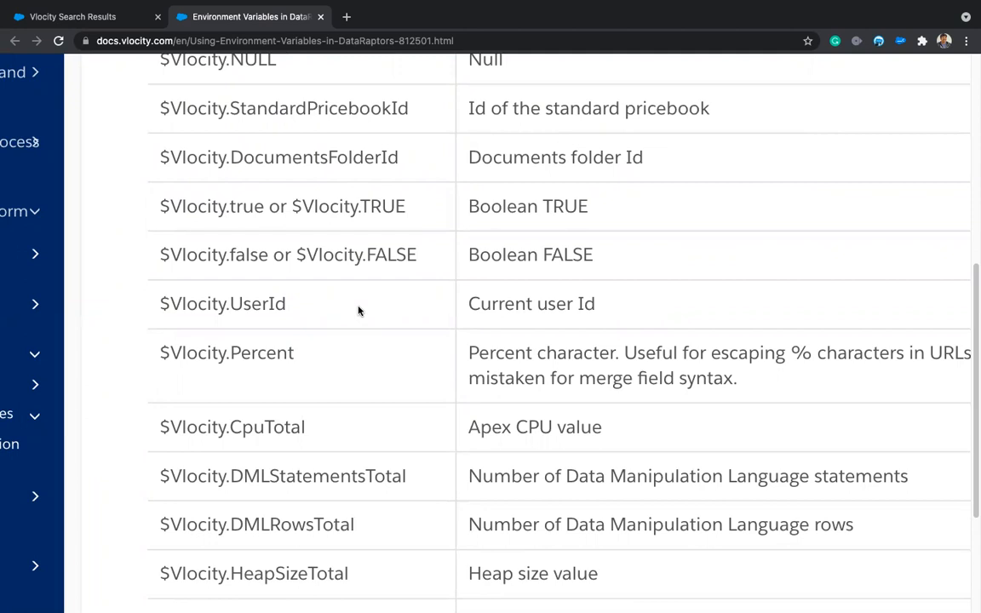
pyautogui.tripleClick(167, 304)
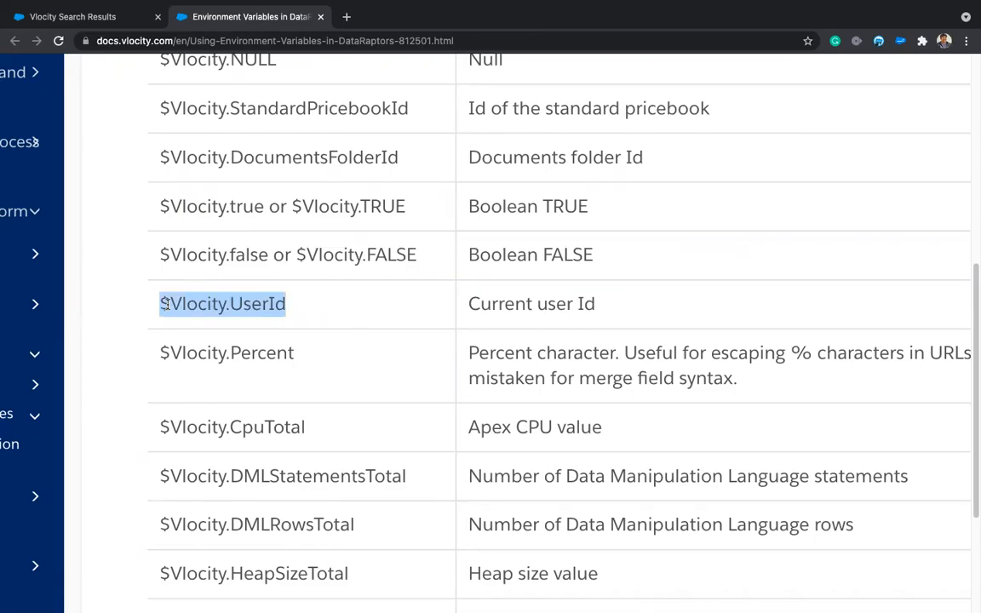
pyautogui.click(321, 305)
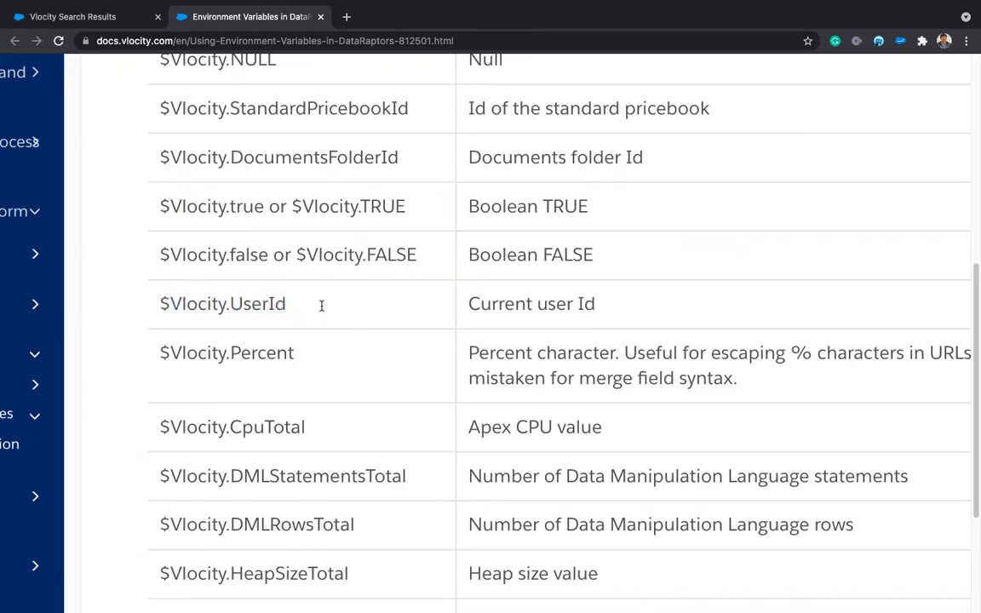
pyautogui.doubleClick(257, 304)
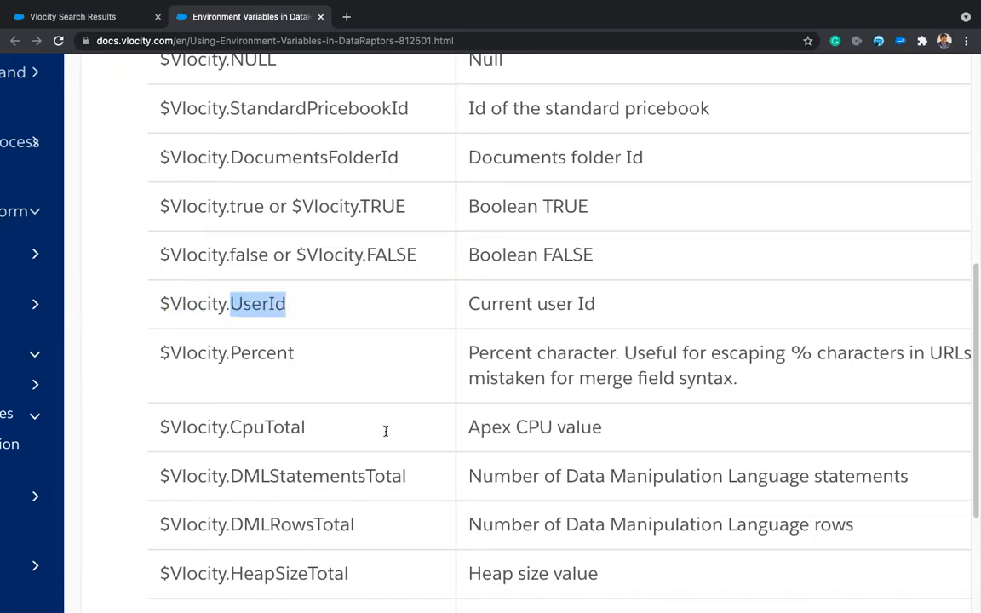
pyautogui.click(385, 431)
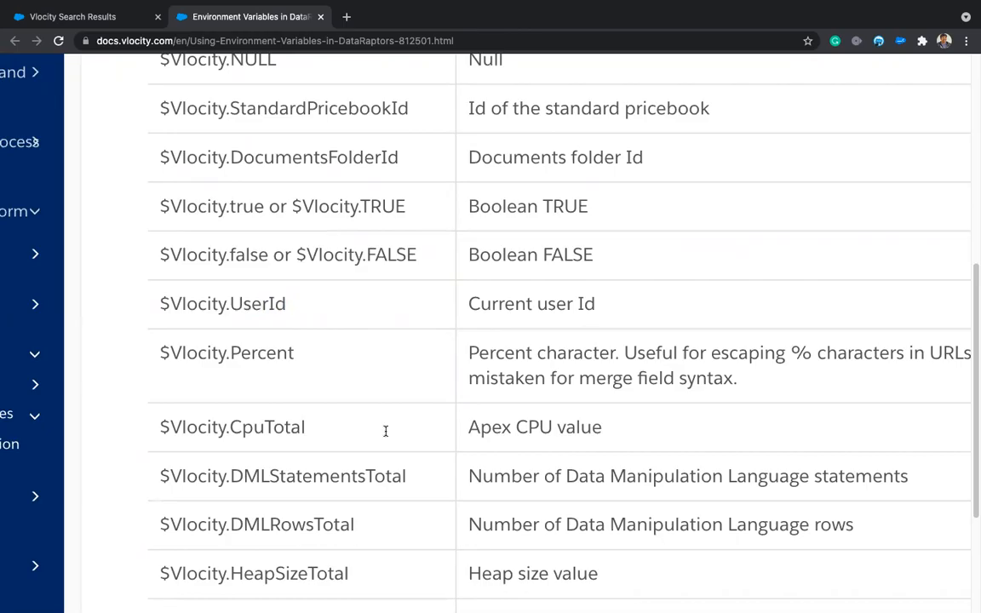
# - Read the remaining environment variables from $Vlocity.Percent through $Vlocity.SoslQueriesTotal
pyautogui.scroll(-2, 339, 324)
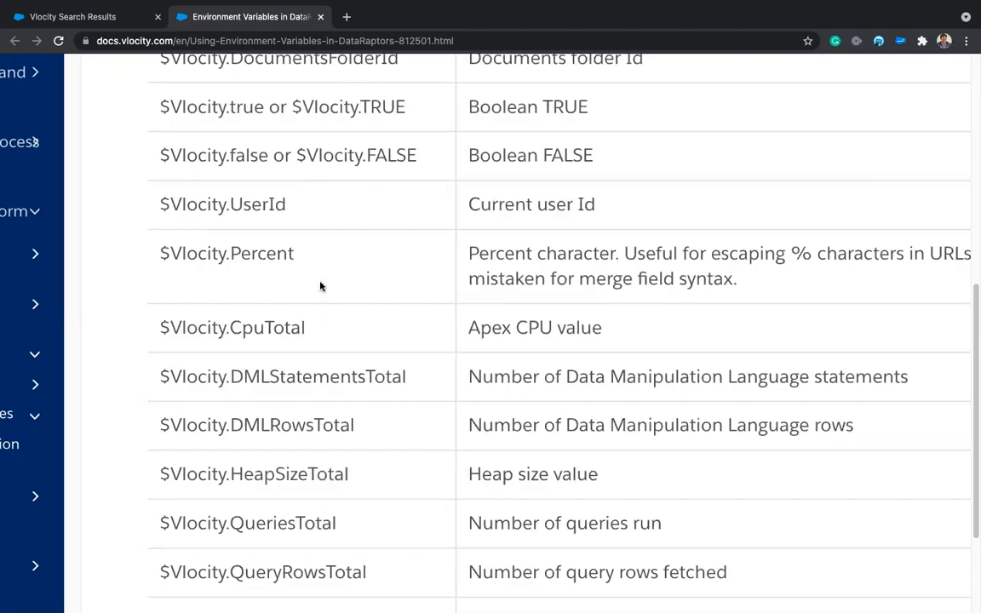
pyautogui.scroll(-2, 320, 287)
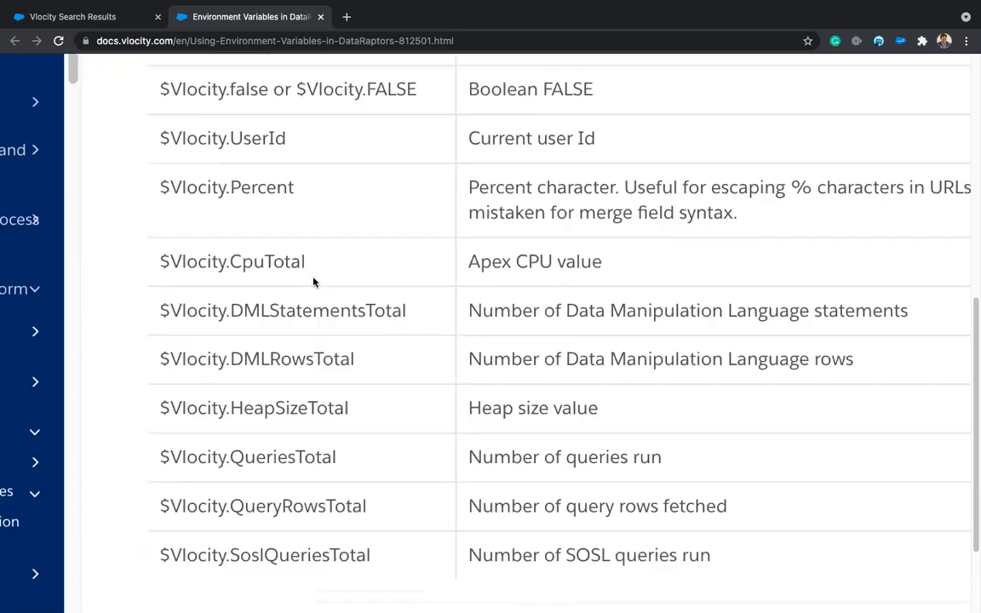
pyautogui.scroll(-1, 313, 282)
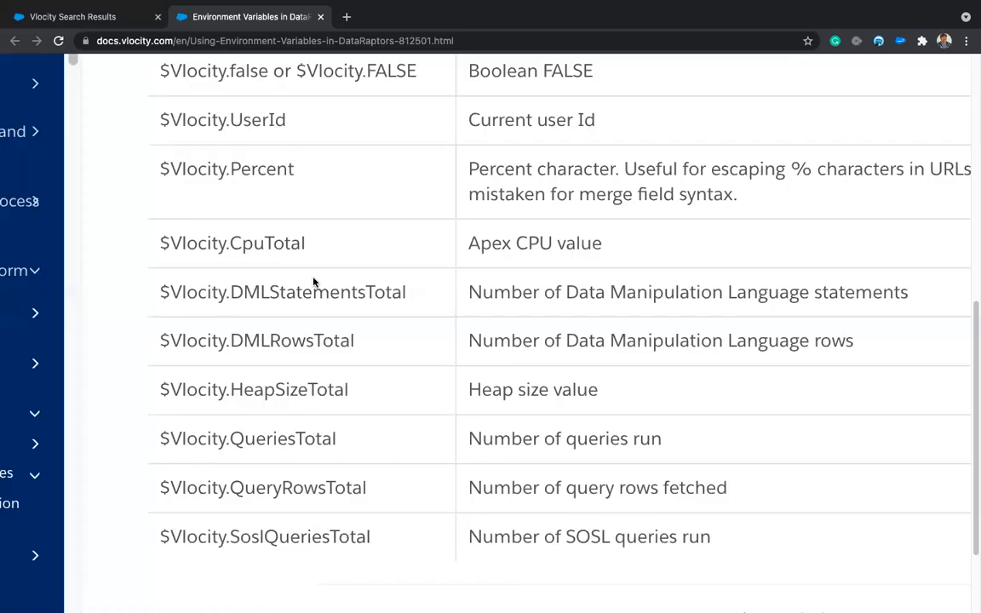
pyautogui.scroll(1, 313, 281)
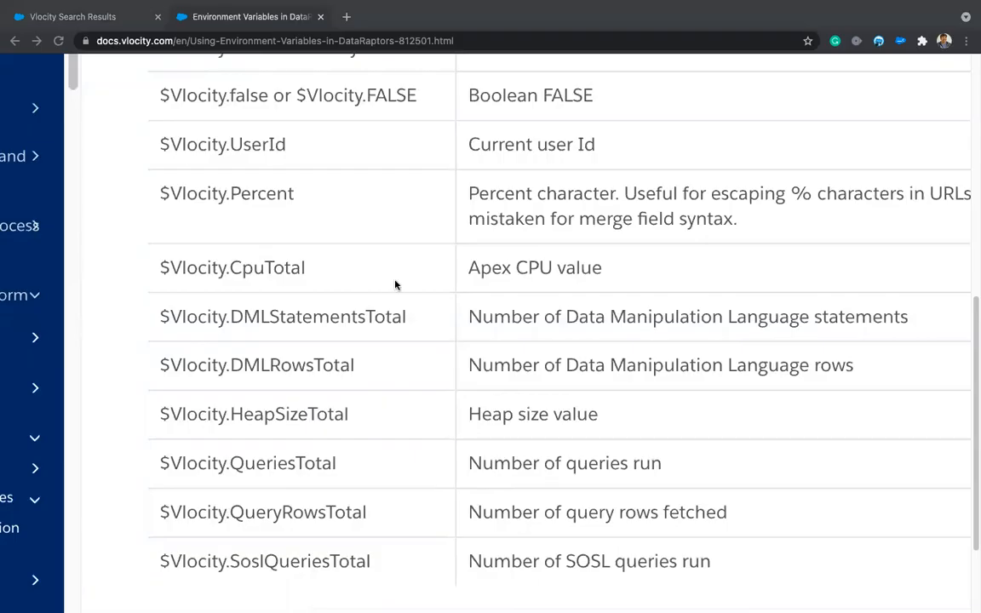
# - Review the environment variable table again, including the note on Filter values and the date, Null and Boolean variables
pyautogui.scroll(1, 433, 282)
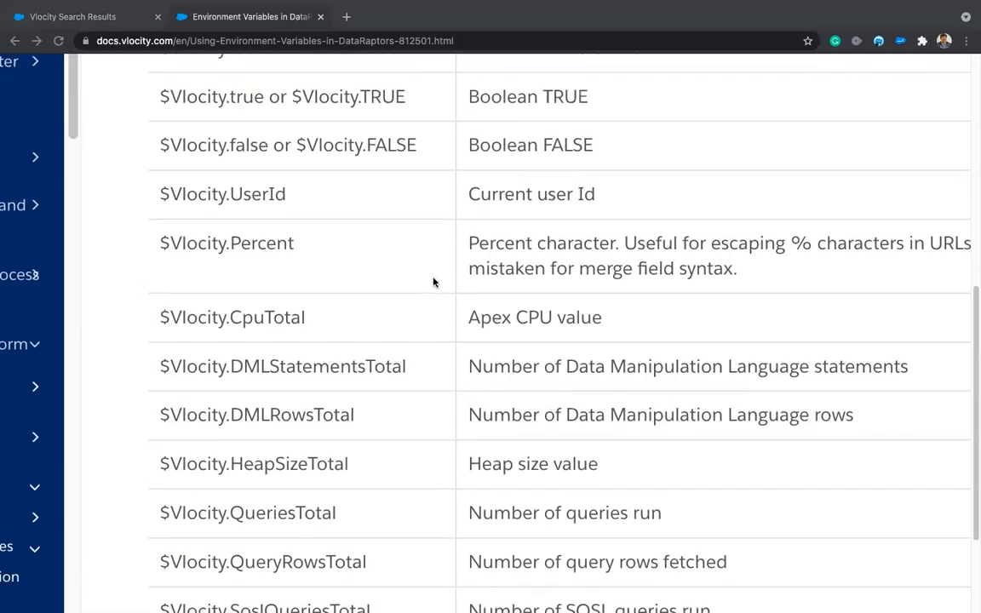
pyautogui.scroll(1, 433, 282)
pyautogui.scroll(4, 379, 271)
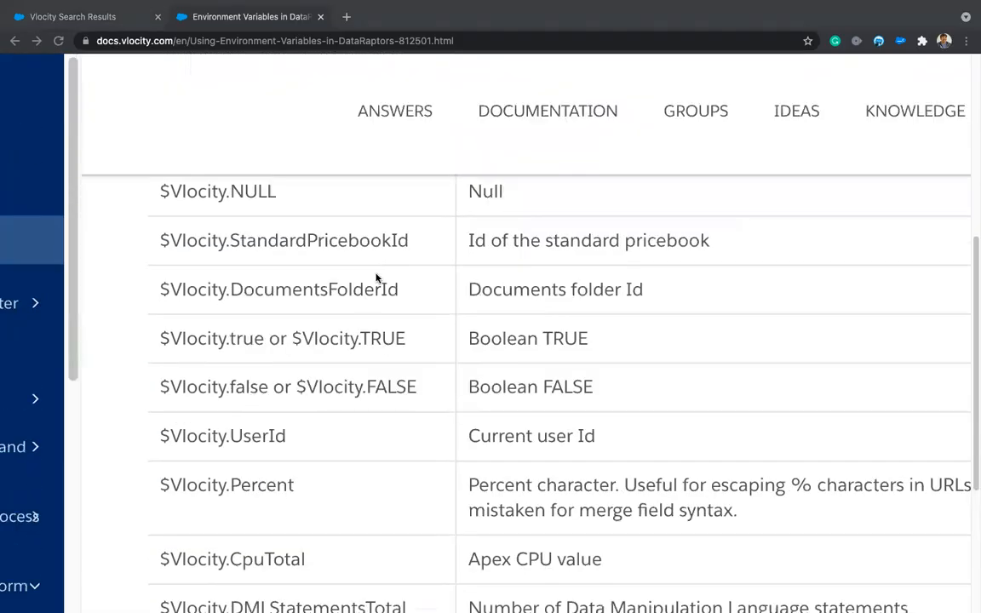
pyautogui.scroll(-1, 140, 387)
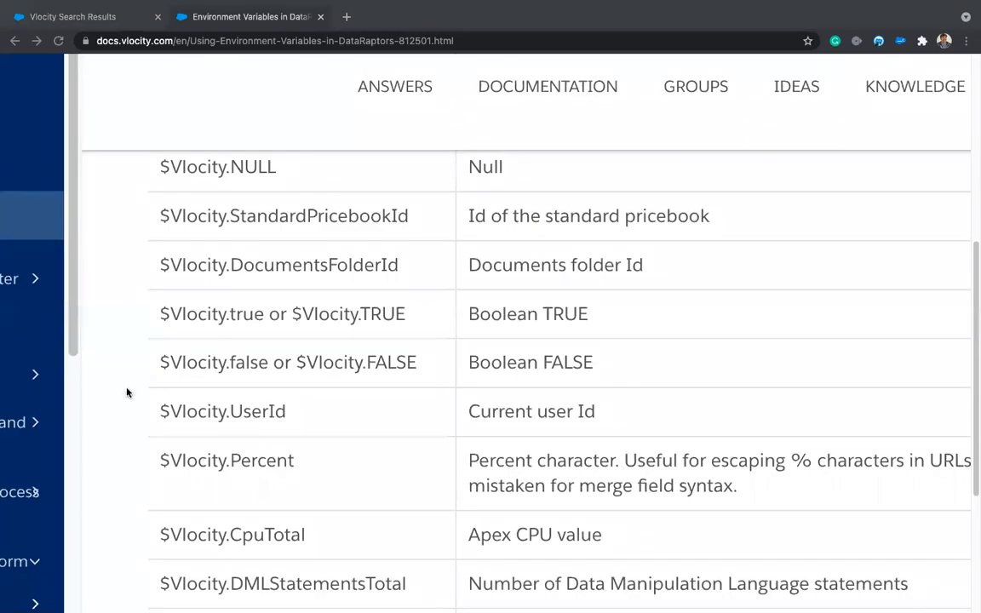
pyautogui.scroll(8, 126, 392)
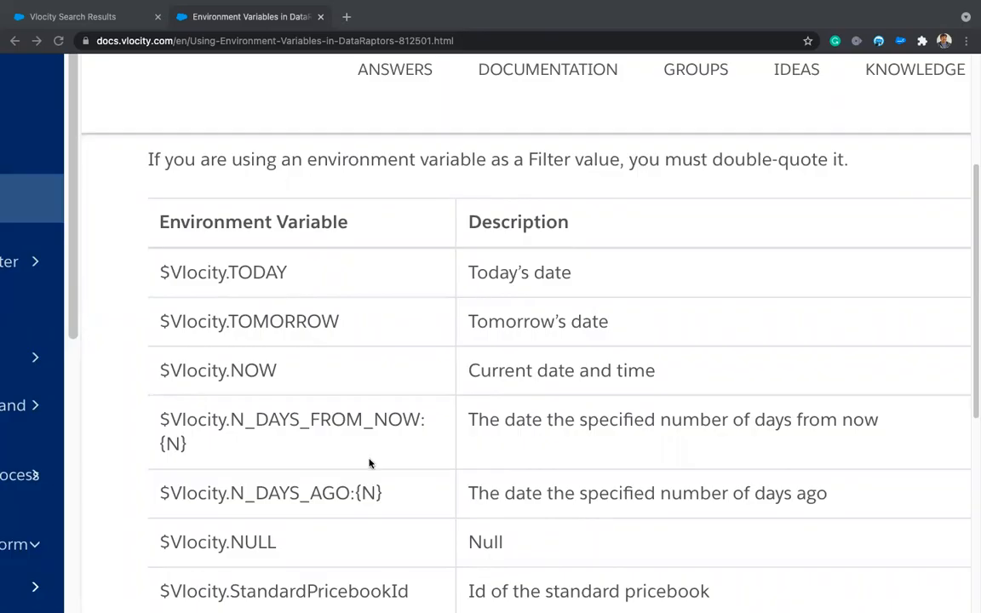
pyautogui.scroll(-1, 398, 440)
pyautogui.scroll(-2, 275, 342)
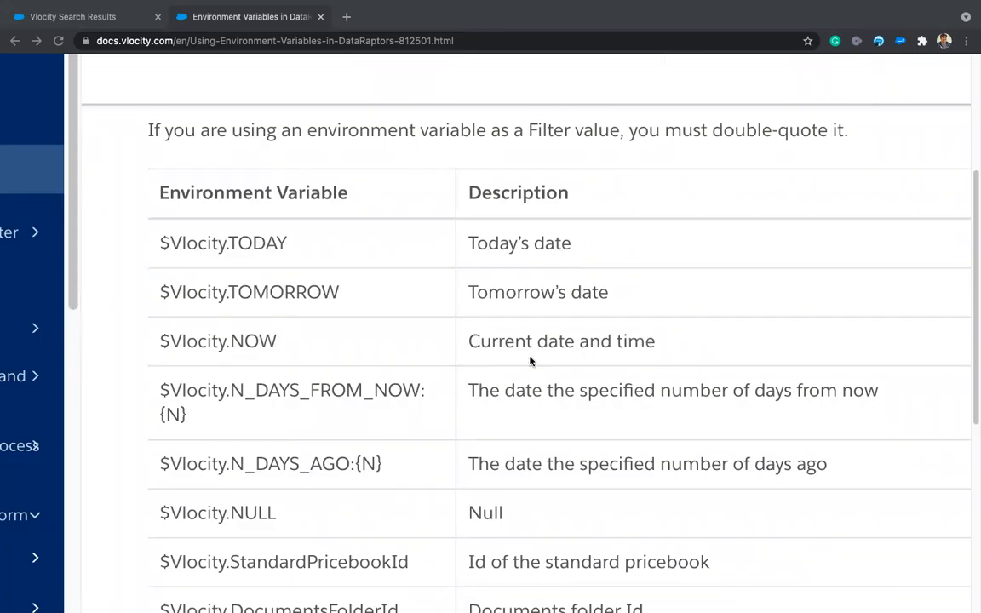
pyautogui.scroll(-5, 414, 460)
pyautogui.scroll(-2, 341, 230)
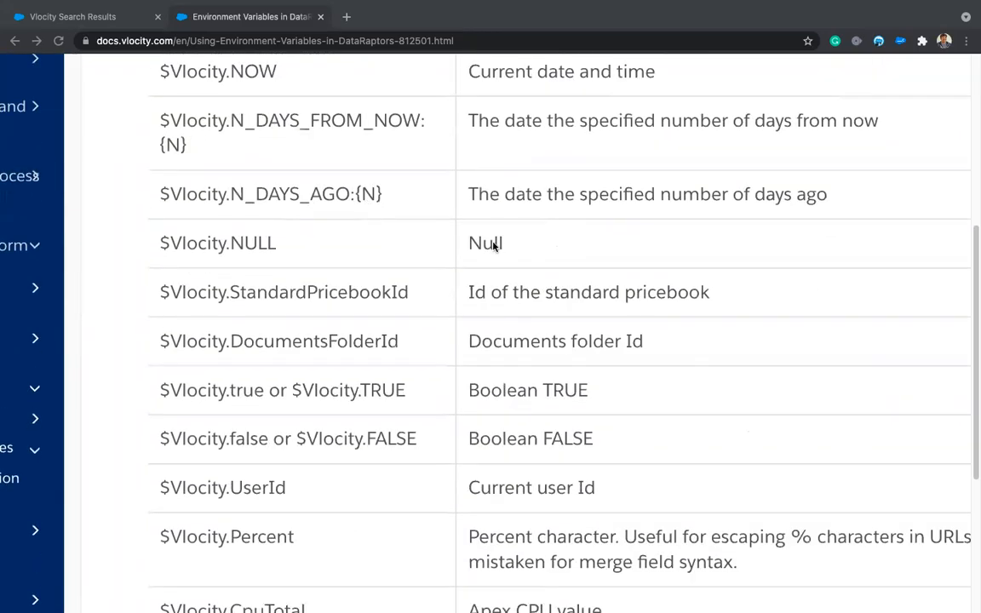
# - Examine the $Vlocity.true and $Vlocity.false variables and their Boolean descriptions in the environment variable table
pyautogui.scroll(-1, 477, 205)
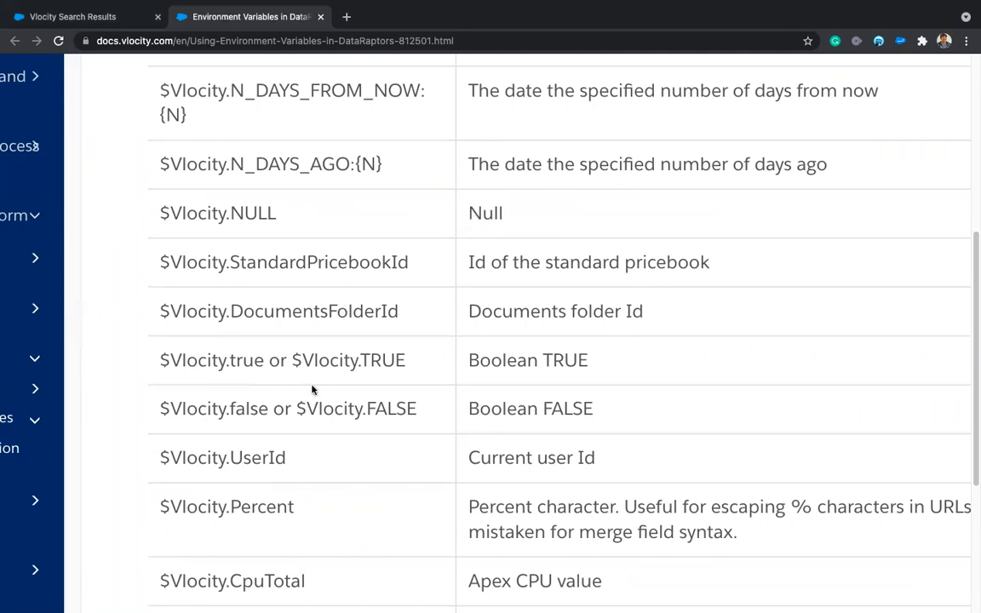
pyautogui.scroll(-1, 311, 389)
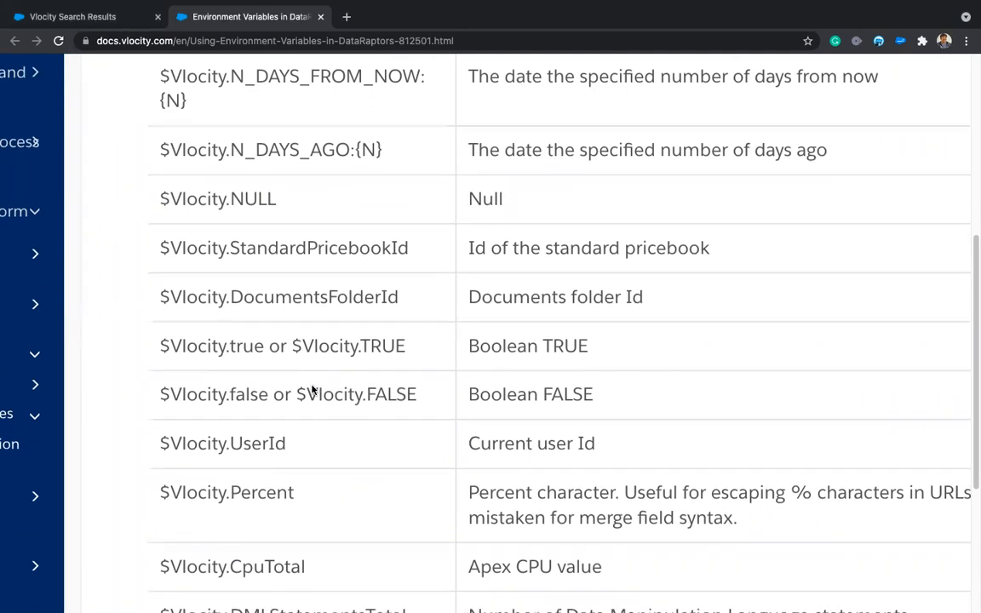
pyautogui.scroll(-3, 314, 390)
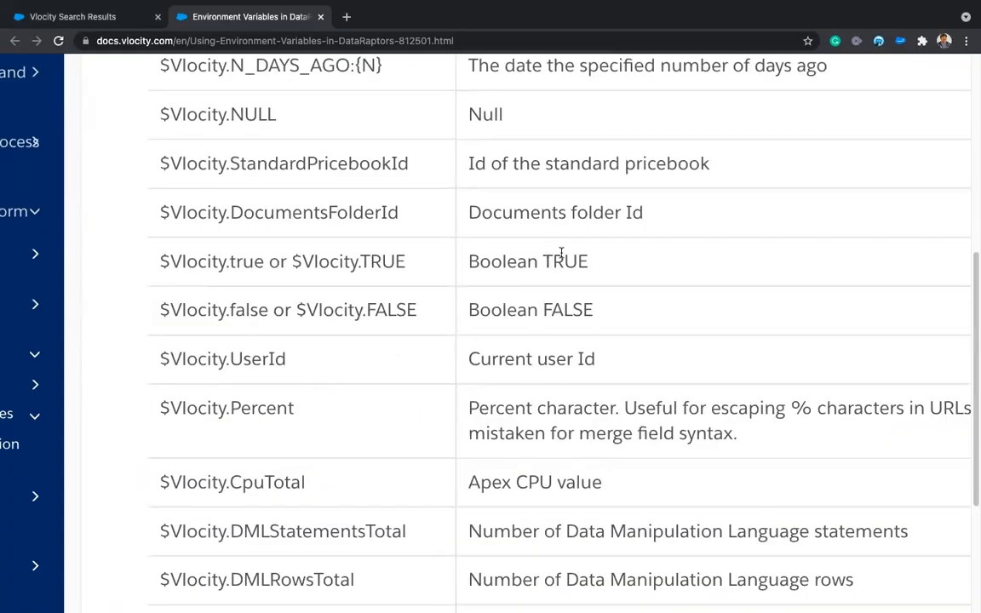
pyautogui.doubleClick(600, 261)
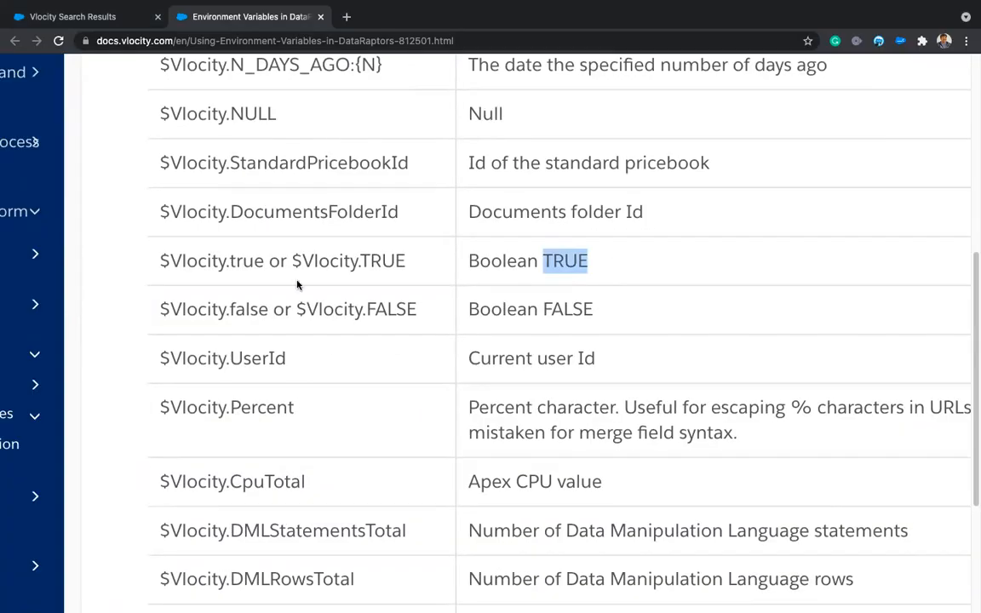
pyautogui.click(163, 258)
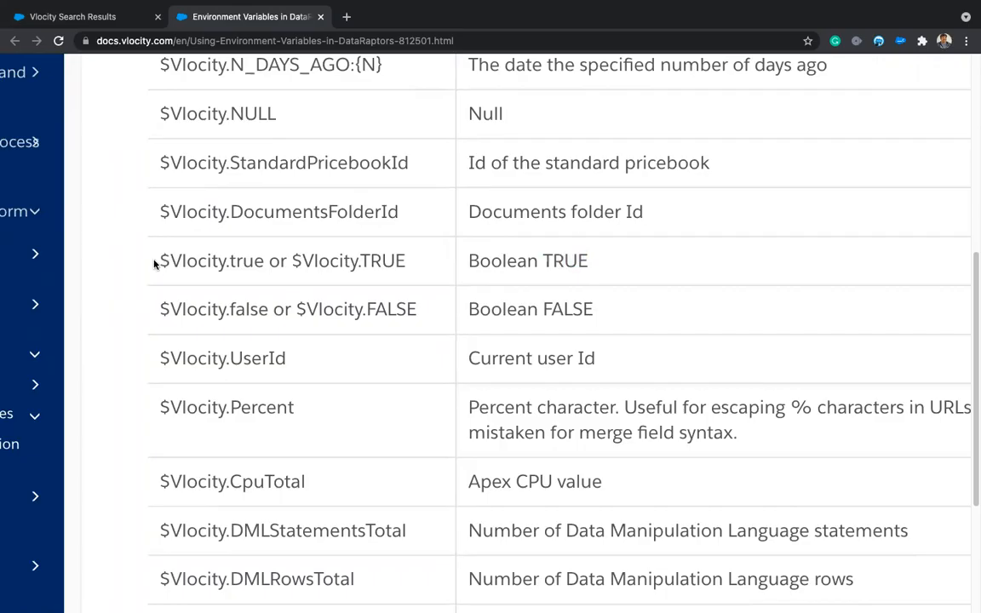
pyautogui.moveTo(154, 265); pyautogui.dragTo(319, 230)
# - Highlight the full $Vlocity.UserId variable name in the environment variable table
pyautogui.scroll(-3, 228, 312)
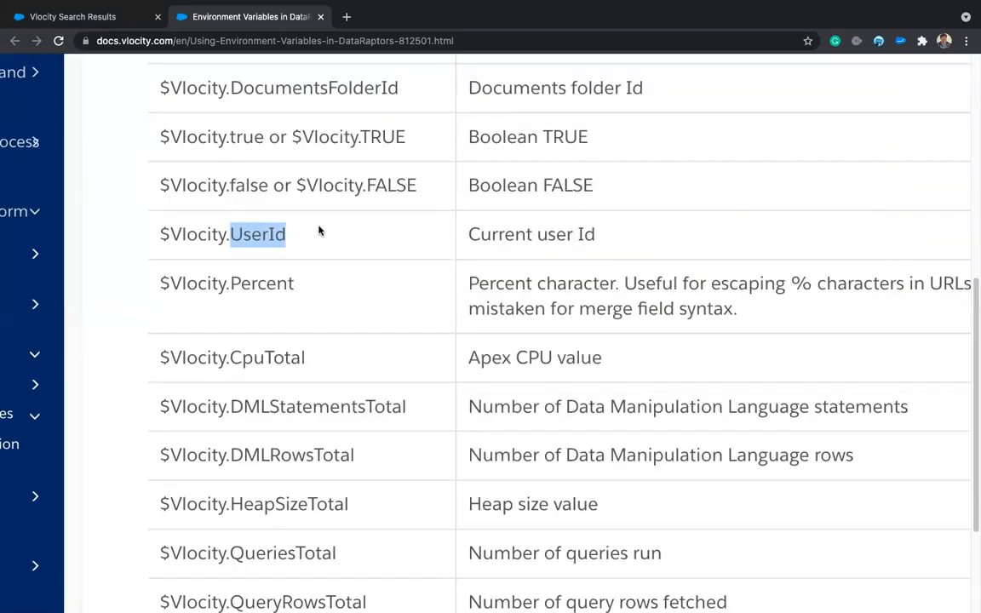
pyautogui.click(147, 231)
pyautogui.moveTo(151, 234); pyautogui.dragTo(300, 244)
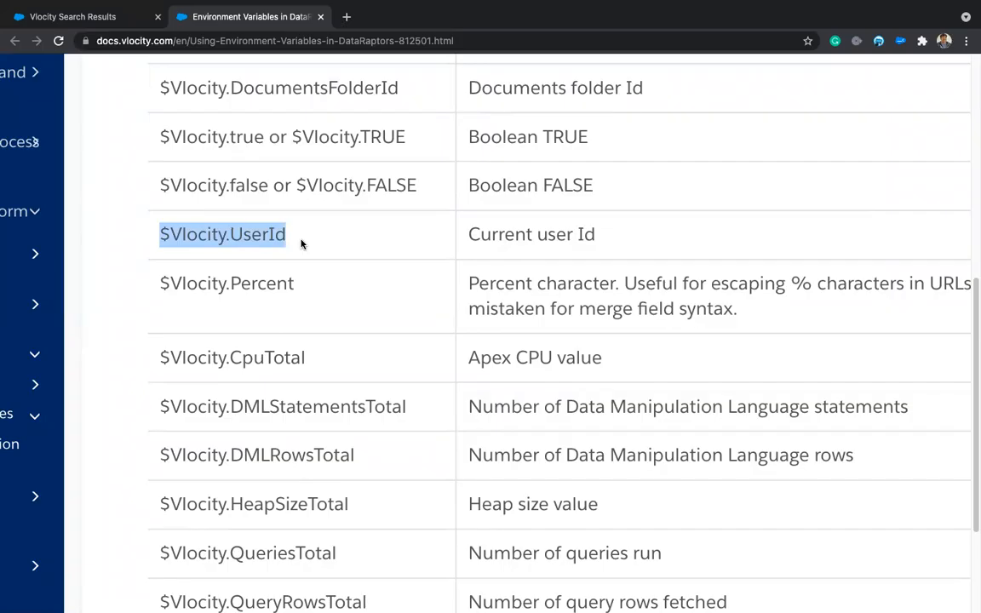
pyautogui.click(300, 244)
# - Look over the limit-related variables from $Vlocity.DMLStatementsTotal to $Vlocity.SoslQueriesTotal once more
pyautogui.scroll(-5, 341, 369)
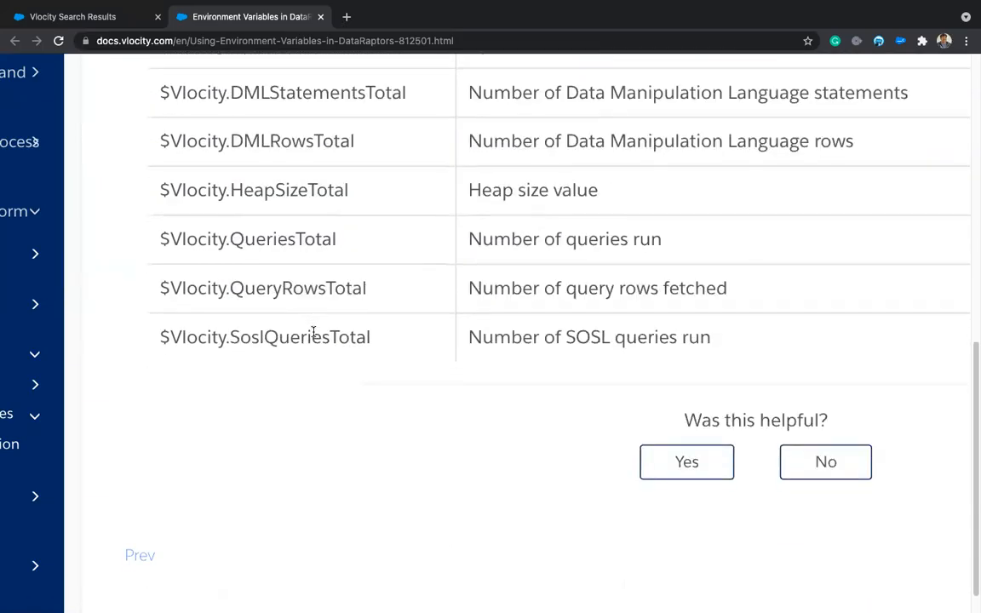
pyautogui.scroll(2, 312, 334)
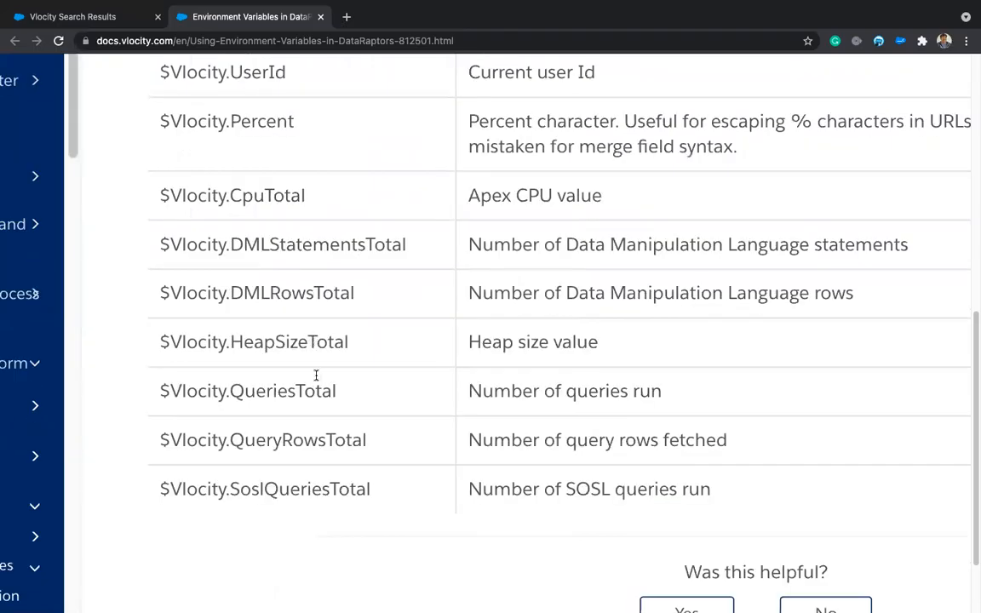
pyautogui.scroll(2, 316, 375)
pyautogui.scroll(3, 475, 302)
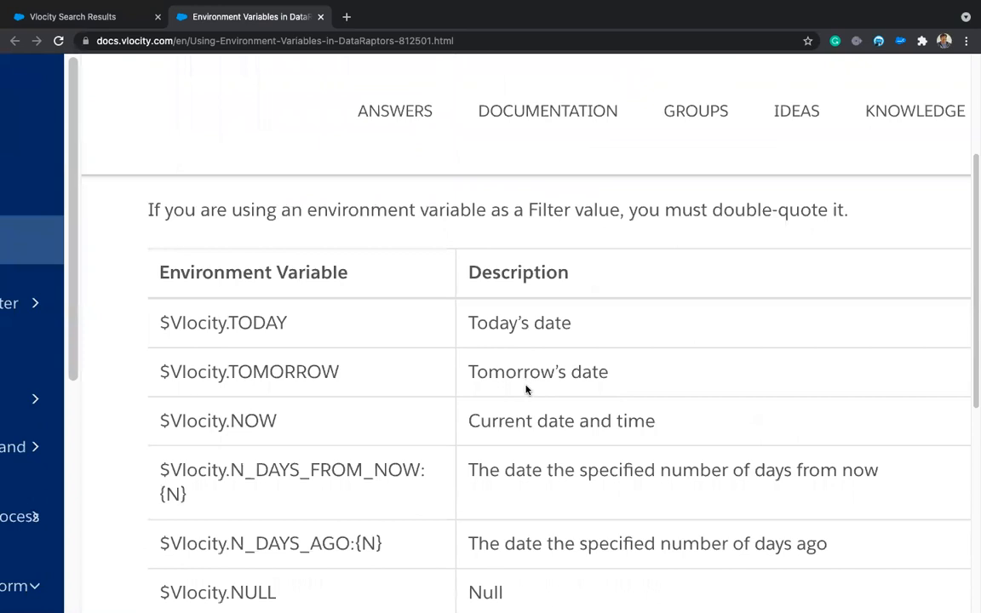
# - Review the CreatedDate filter example and the double-quote note, and reduce the page zoom
pyautogui.scroll(5, 526, 389)
pyautogui.scroll(-4, 517, 390)
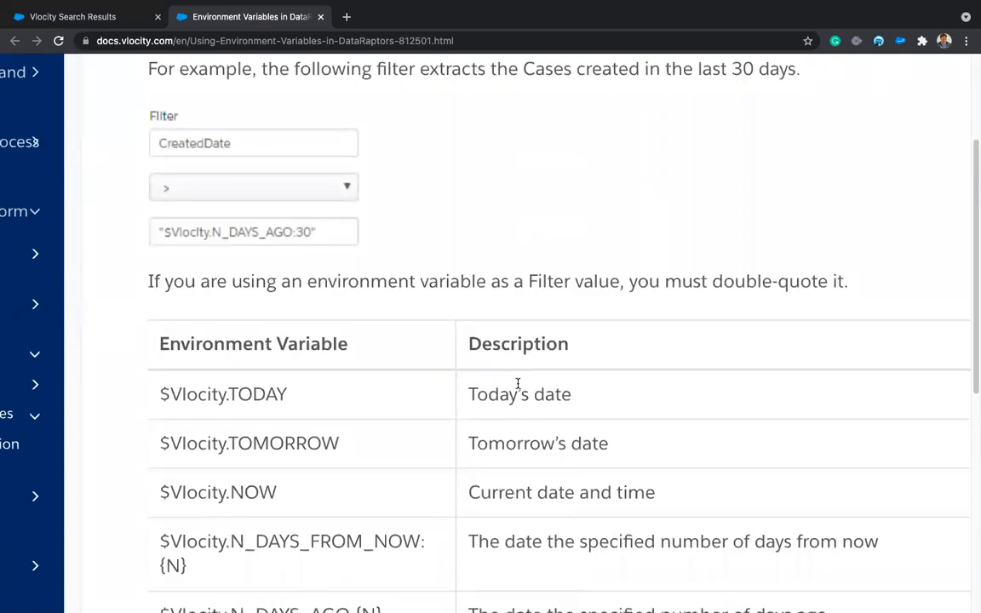
pyautogui.scroll(-1, 488, 359)
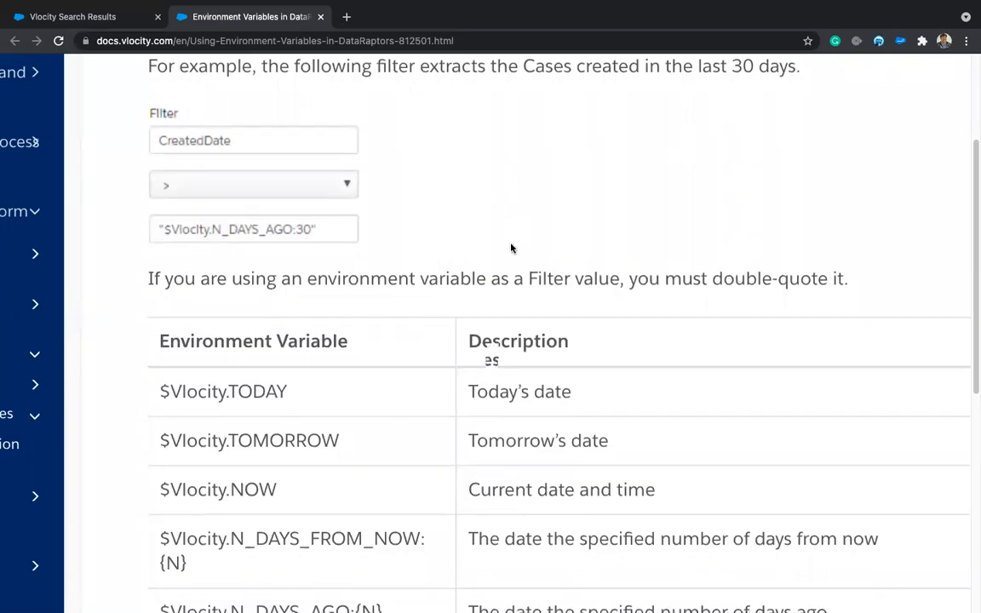
pyautogui.hotkey('ctrl', '-')
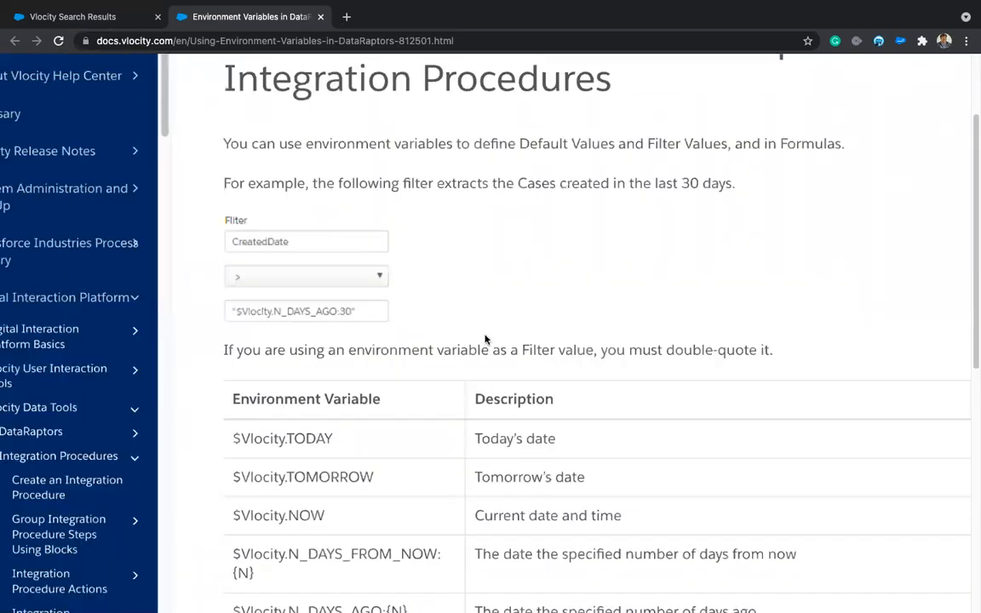
pyautogui.click(60, 42)
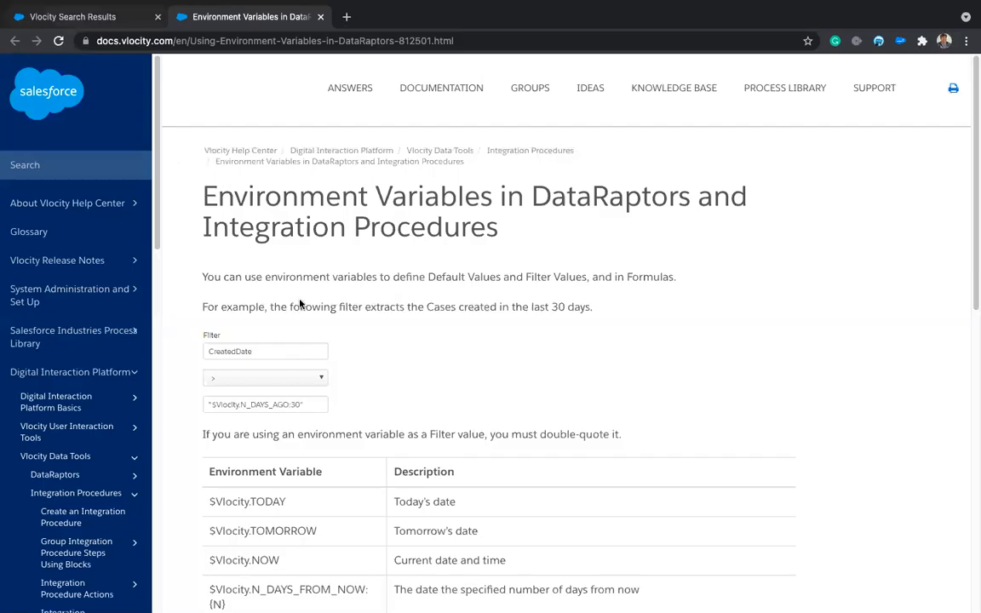
# - Search the Vlocity success community for "Environment Variables omniscript"
pyautogui.hotkey('ctrl', 'shift', 'Tab')
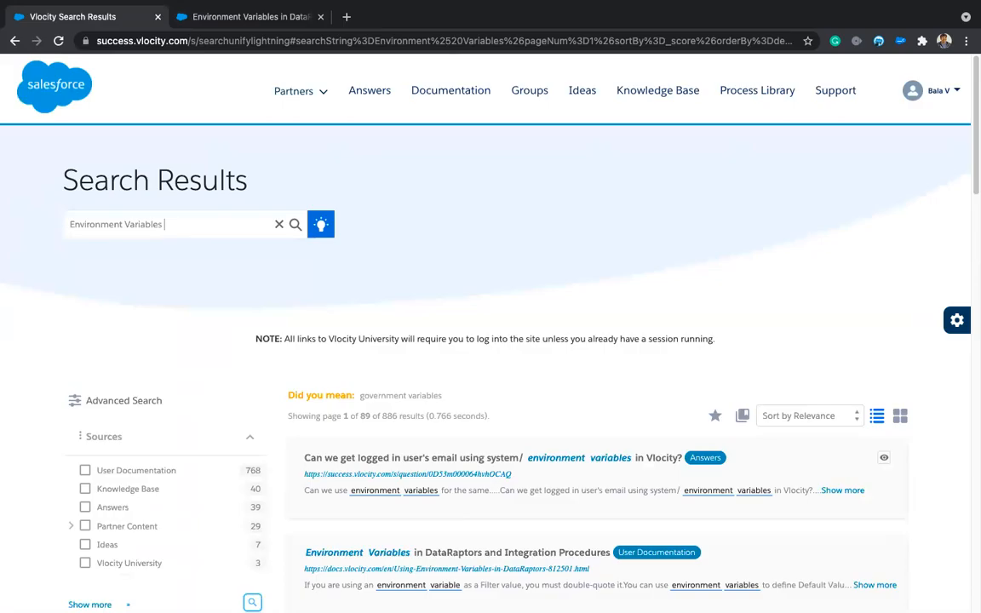
pyautogui.write('omniscript')
pyautogui.press('Return')
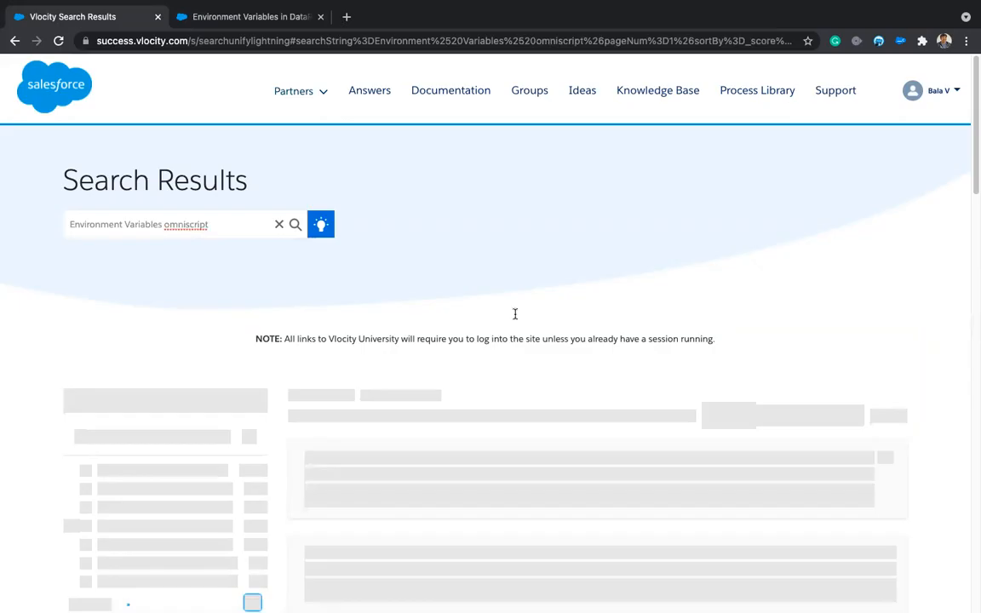
pyautogui.rightClick(198, 223)
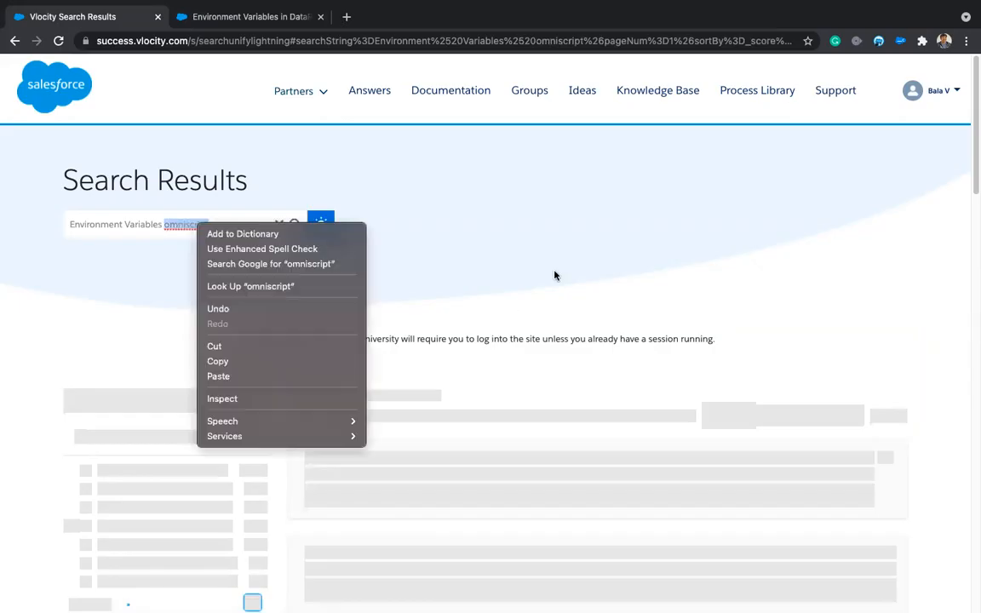
pyautogui.click(554, 272)
pyautogui.scroll(-2, 554, 272)
pyautogui.scroll(-1, 555, 275)
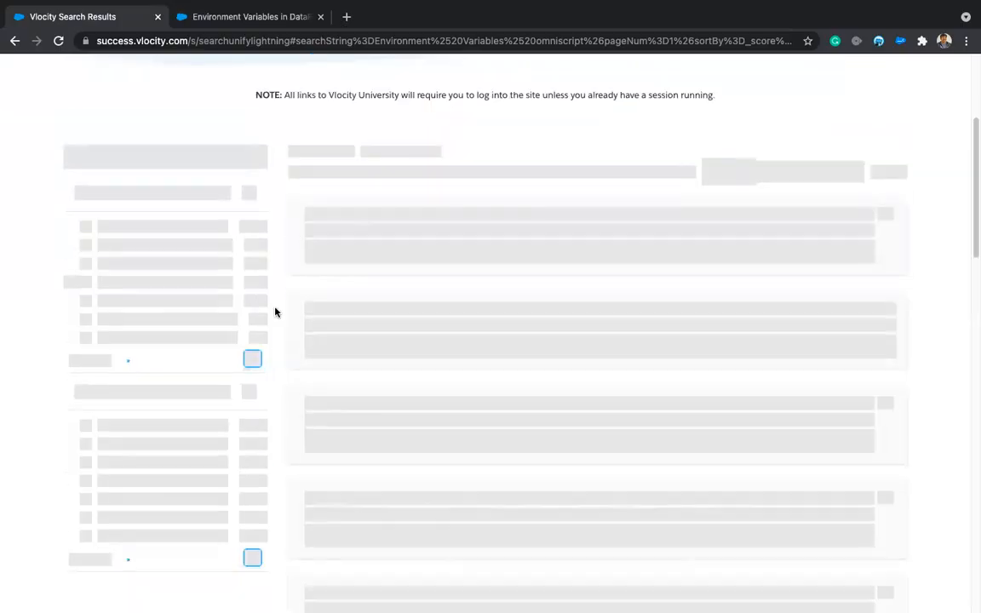
pyautogui.scroll(4, 606, 457)
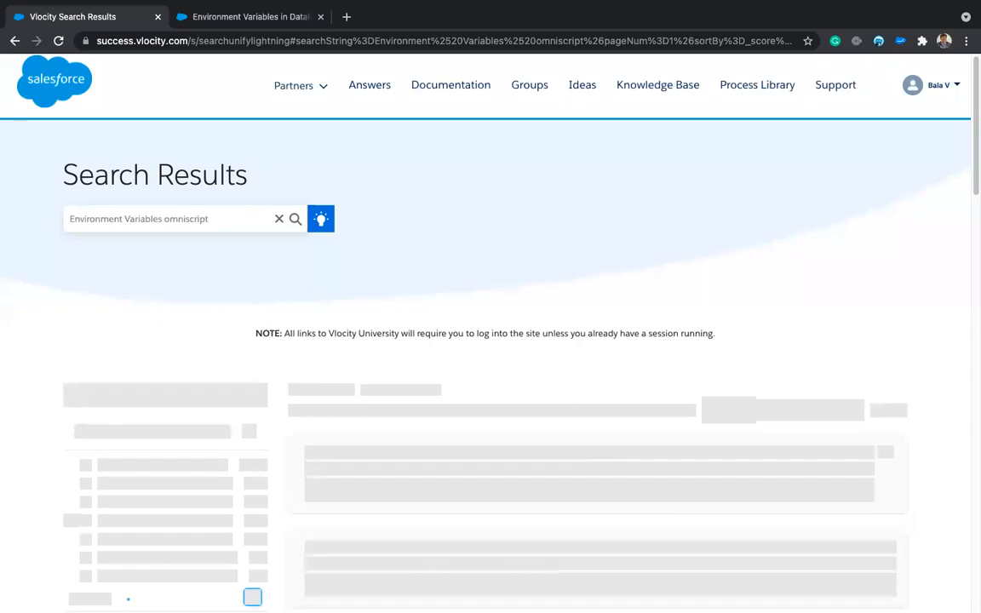
pyautogui.hotkey('ctrl', 'Tab')
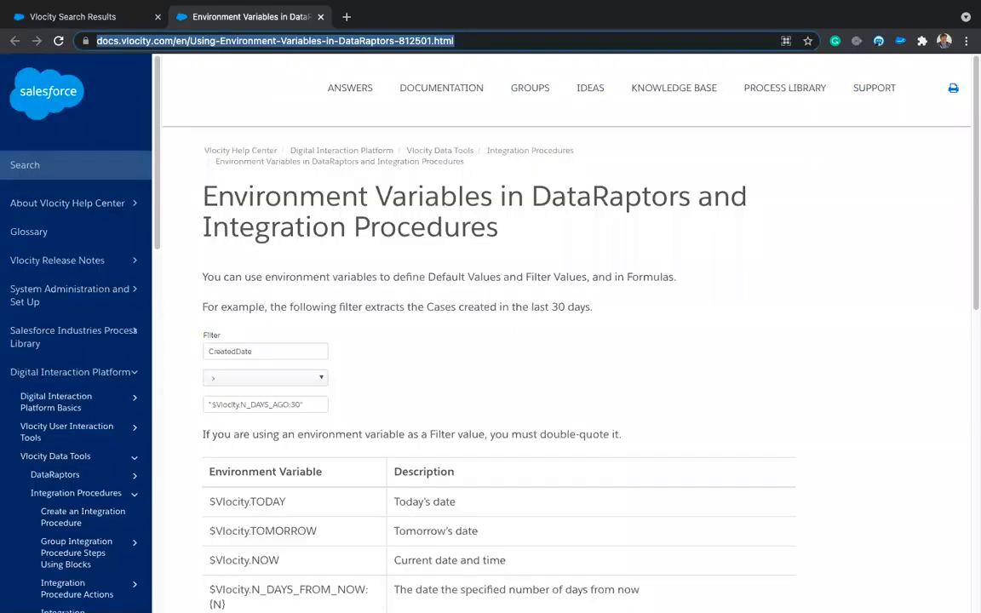
pyautogui.press('super+Tab')
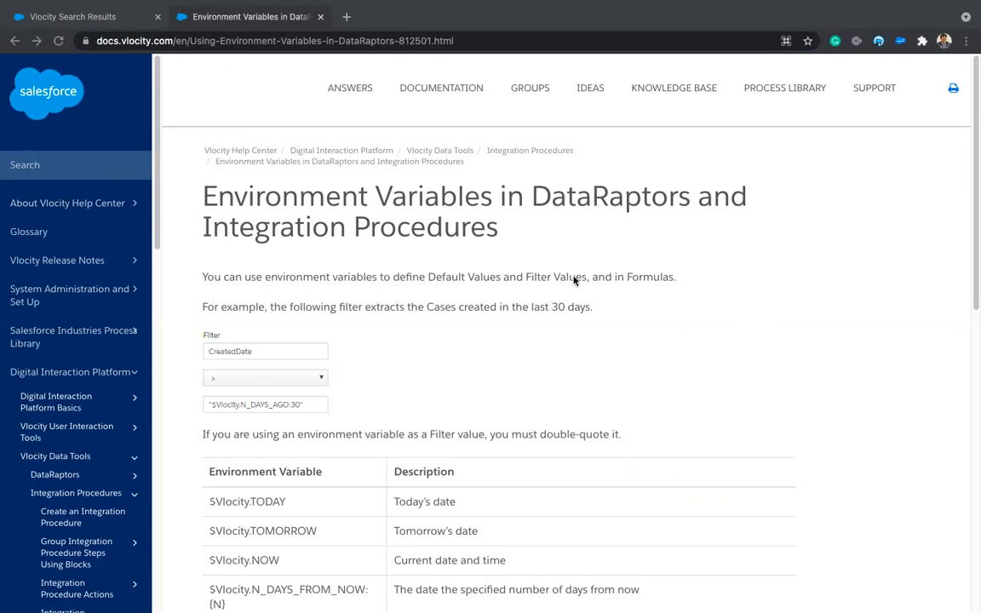
pyautogui.hotkey('ctrl', 'Left')
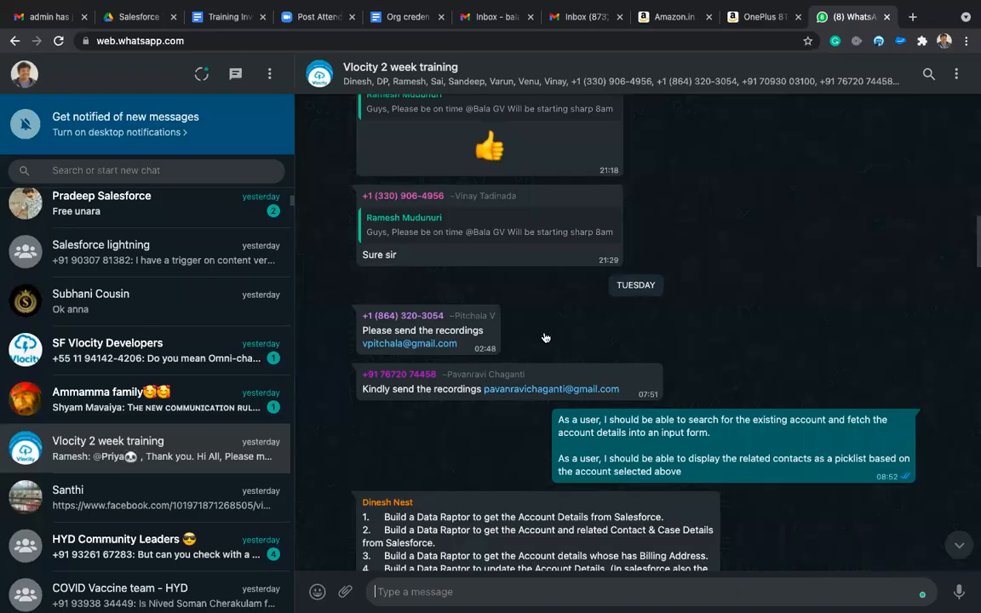
pyautogui.hotkey('ctrl', 'Up')
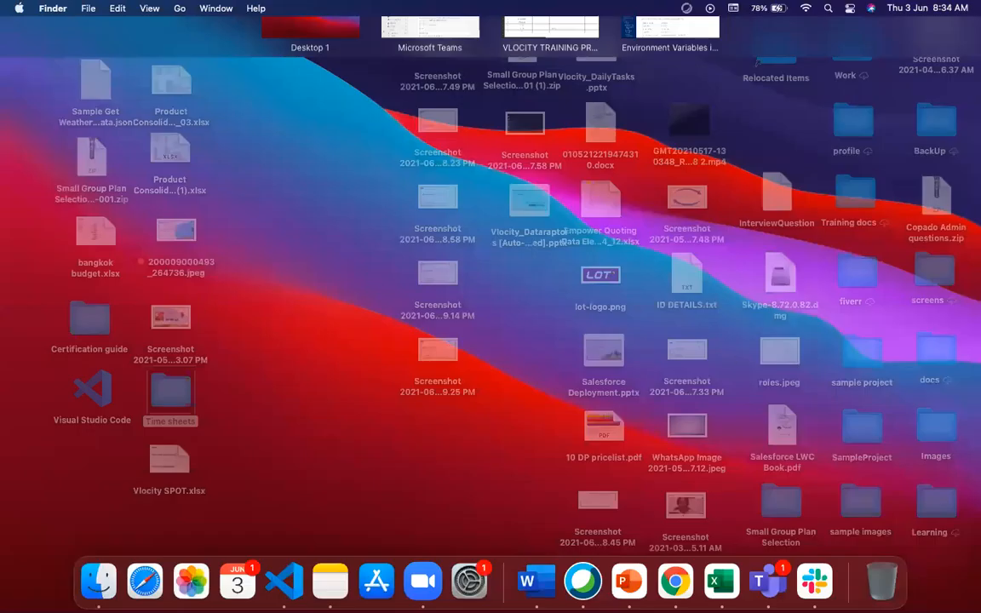
pyautogui.hotkey('ctrl', 'Right')
pyautogui.hotkey('ctrl', 'Right')
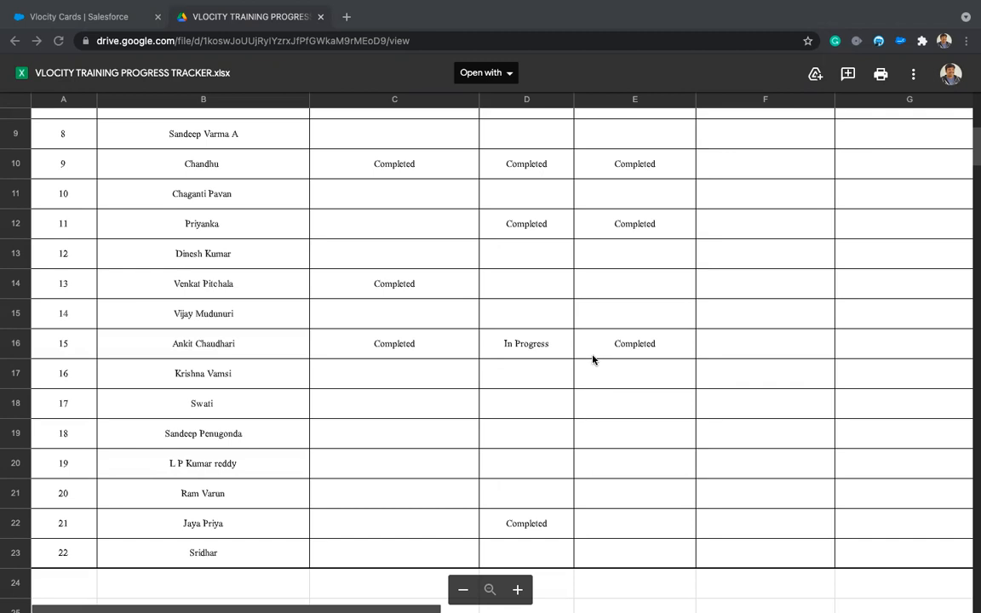
pyautogui.hotkey('ctrl', 'Right')
# - Skim the whole environment variable table again, ending at the CreatedDate filter example
pyautogui.scroll(-2, 461, 442)
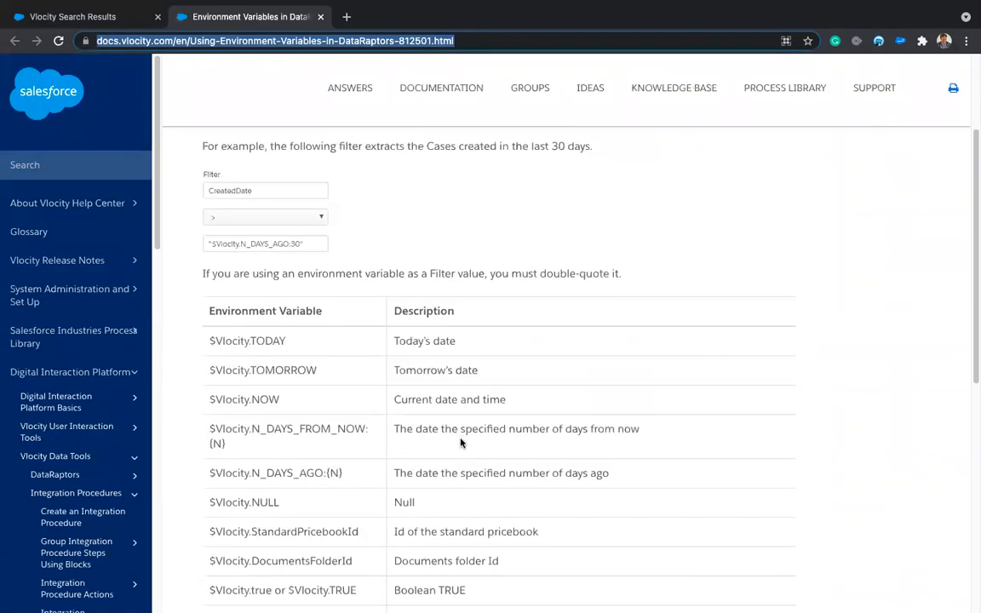
pyautogui.scroll(-2, 461, 441)
pyautogui.scroll(-1, 461, 441)
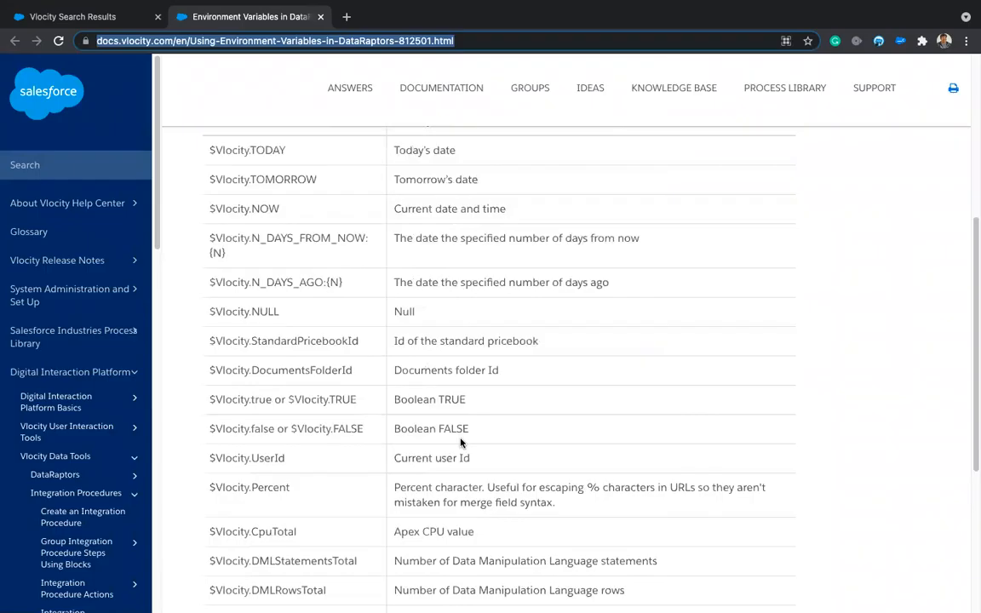
pyautogui.scroll(-3, 461, 441)
pyautogui.scroll(3, 461, 442)
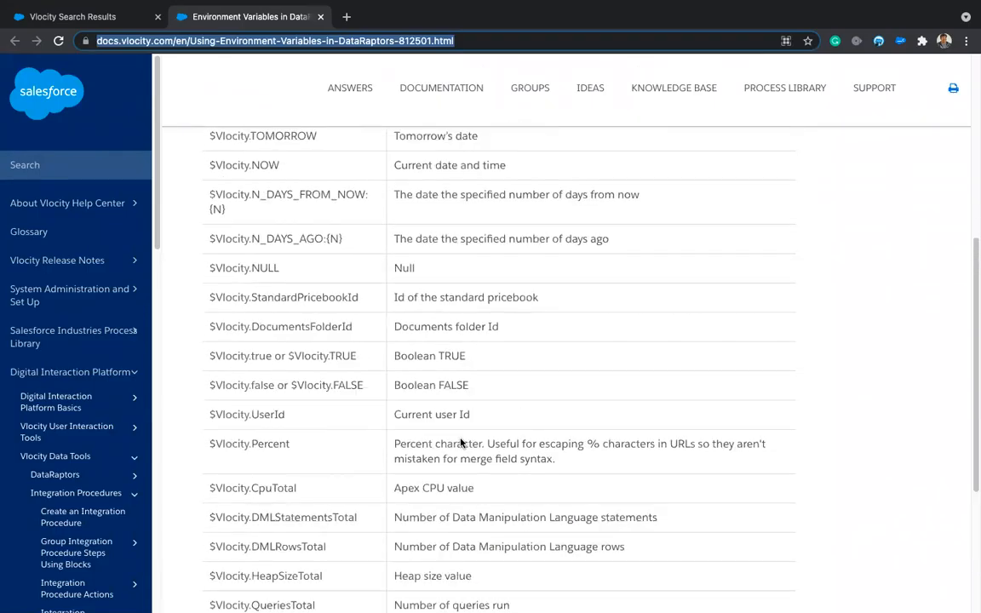
pyautogui.scroll(3, 461, 443)
pyautogui.scroll(-1, 460, 440)
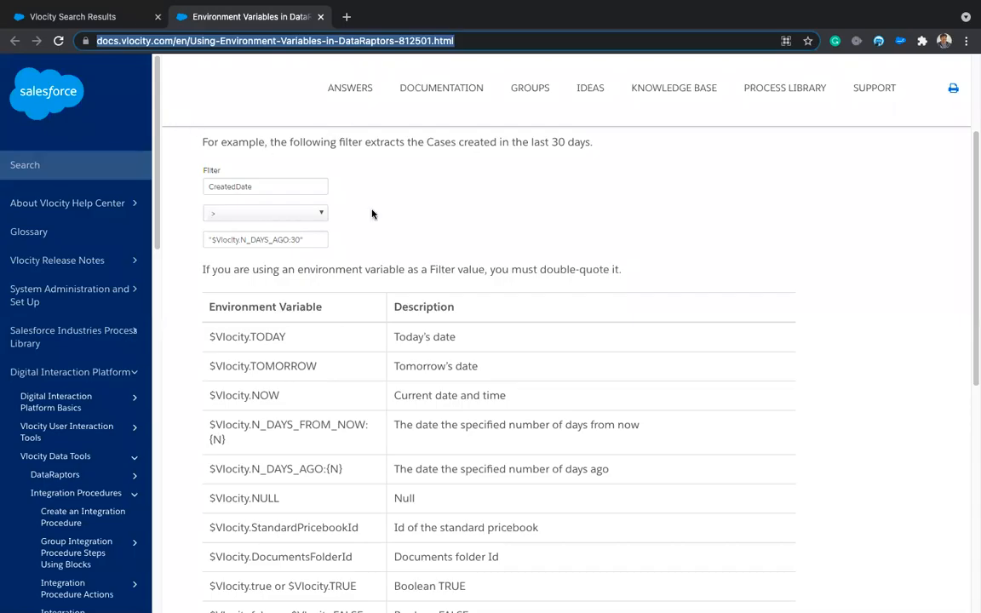
pyautogui.click(103, 17)
pyautogui.hotkey('ctrl', 'Left')
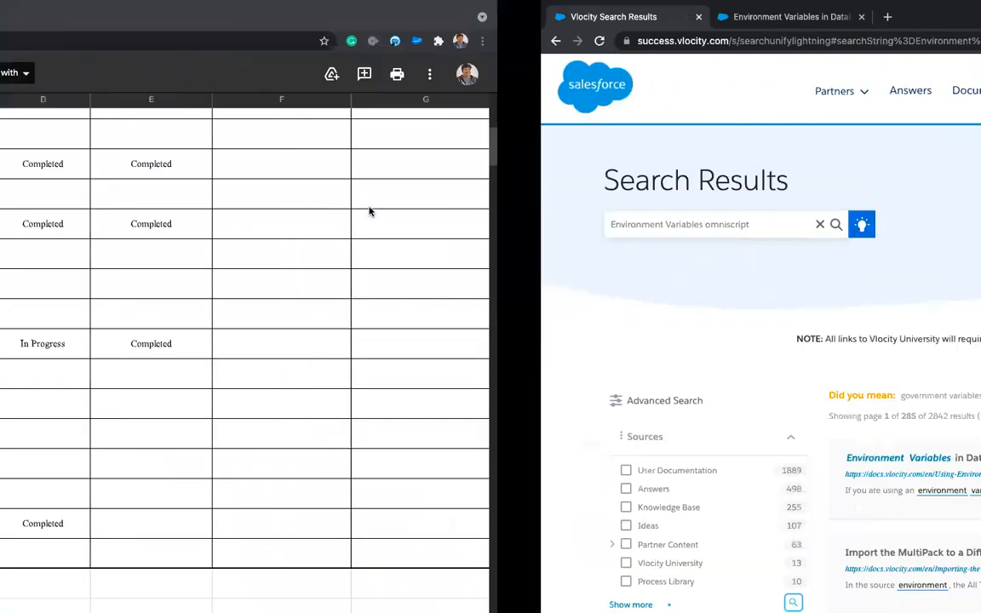
pyautogui.hotkey('ctrl', 'Left')
pyautogui.hotkey('ctrl', 'Right')
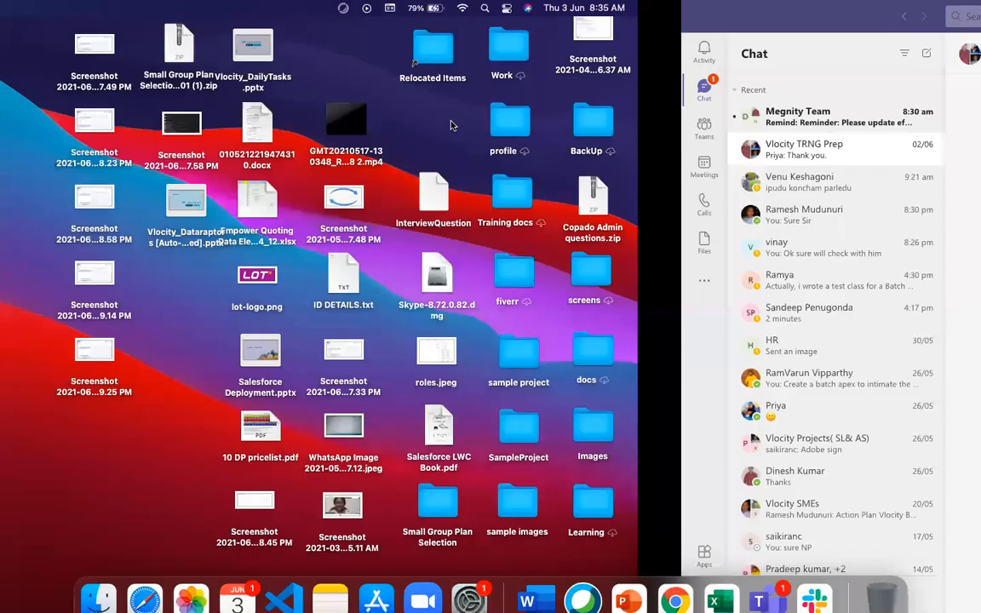
pyautogui.hotkey('ctrl', 'Right')
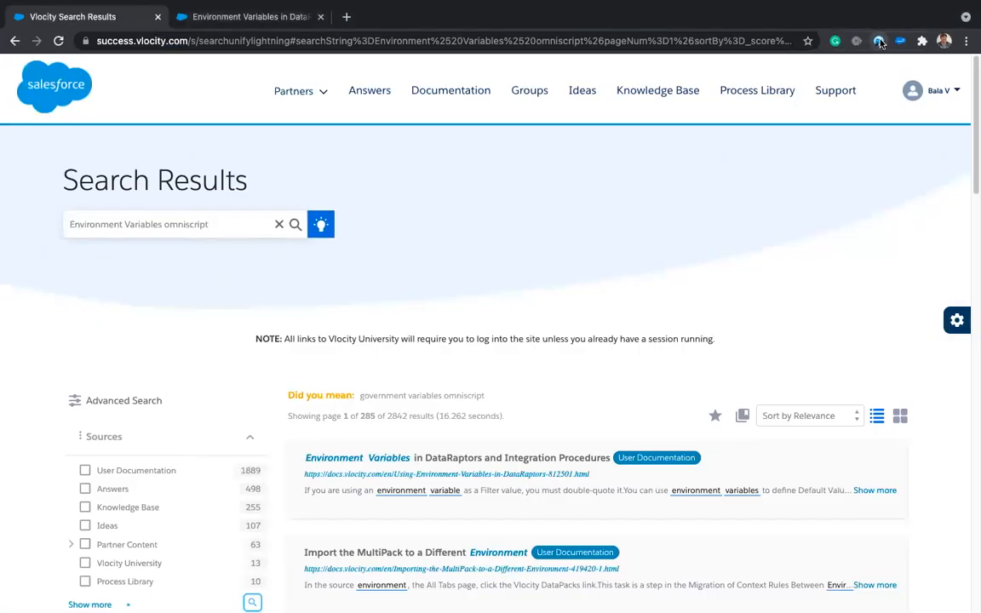
# - Open the saved Vlocity Org in its own browser tab and display its list of OmniScripts
pyautogui.click(880, 41)
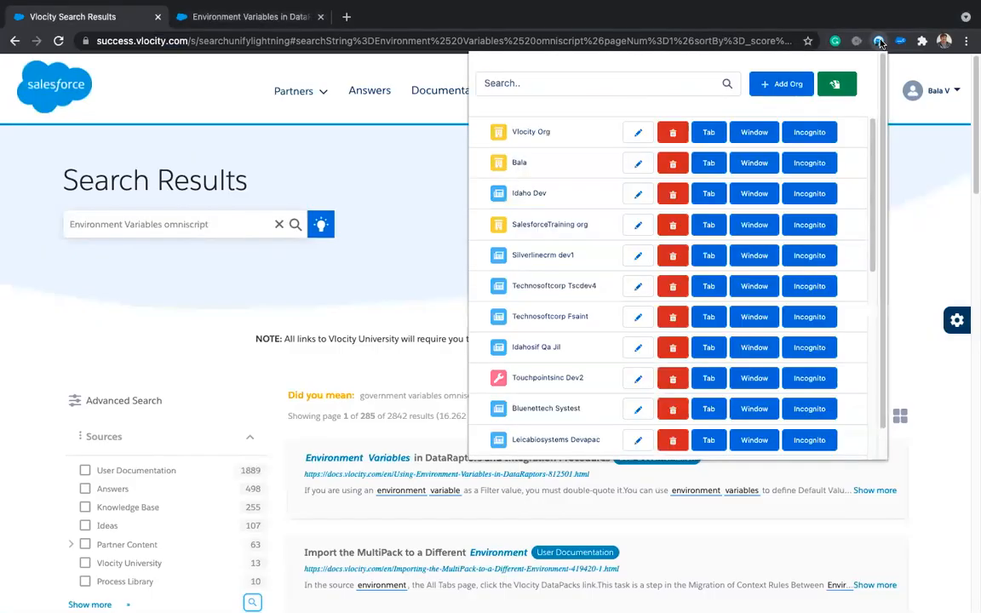
pyautogui.click(550, 135)
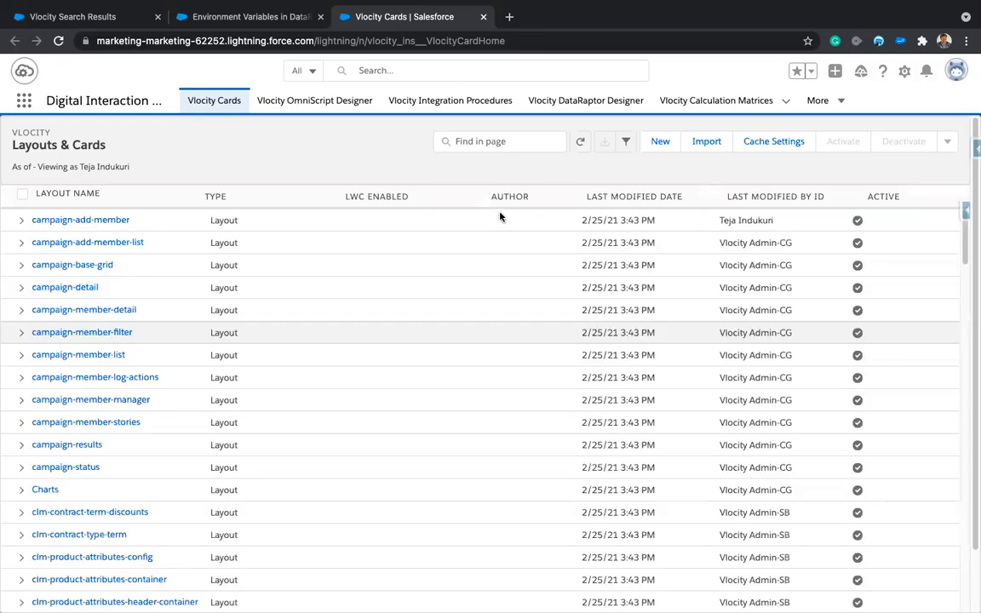
pyautogui.click(324, 107)
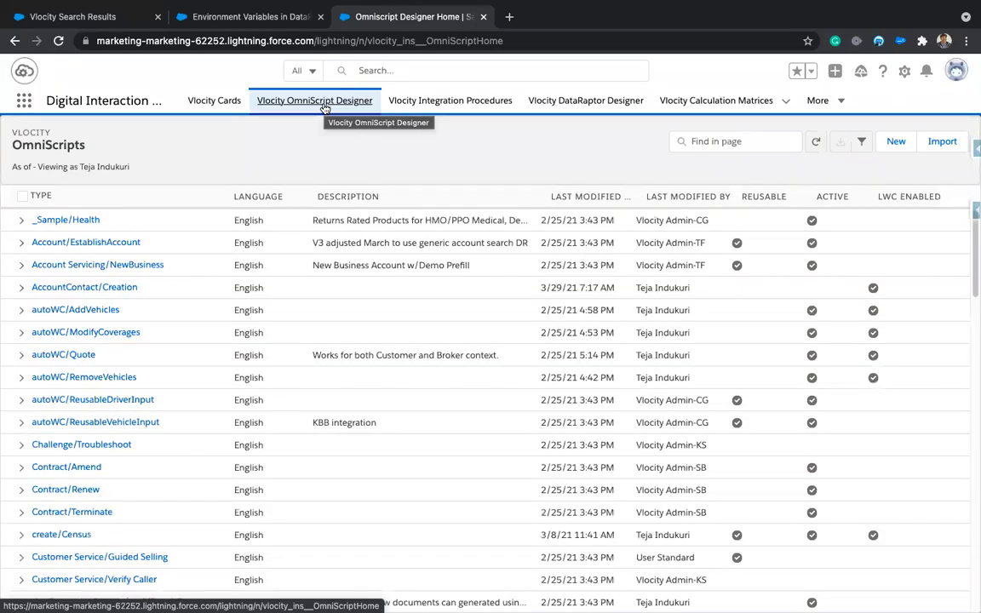
# - Sort the OmniScripts by who last modified them and look through the list
pyautogui.click(698, 142)
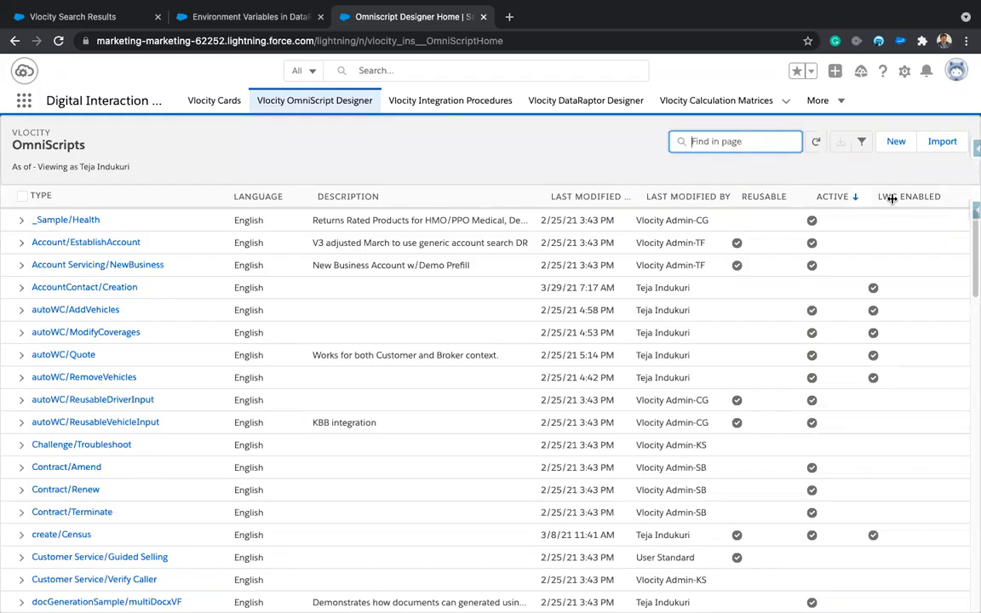
pyautogui.click(681, 198)
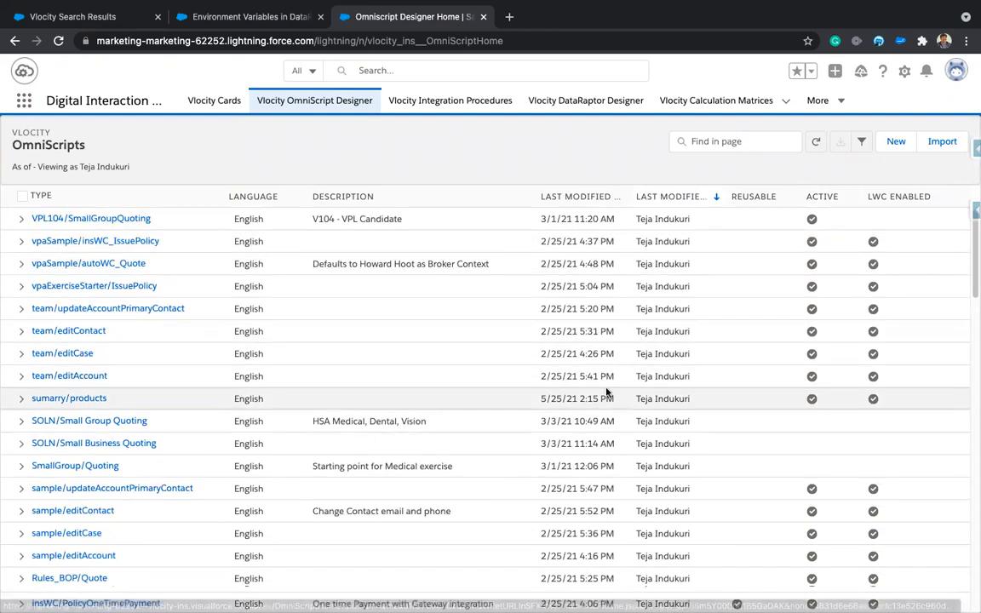
pyautogui.scroll(-5, 606, 388)
pyautogui.scroll(5, 606, 388)
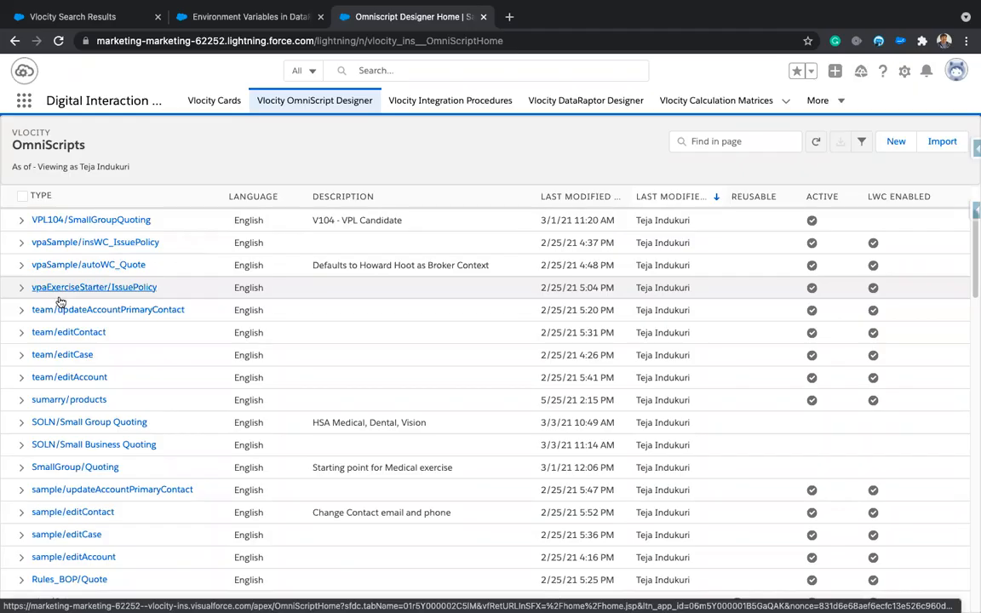
pyautogui.scroll(-2, 117, 432)
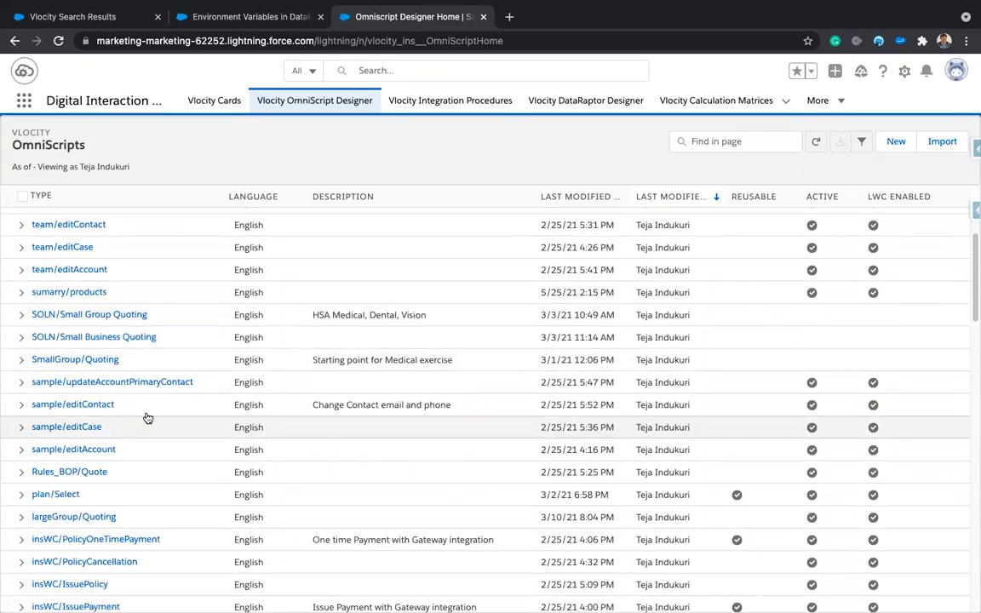
# - Search the OmniScript list for "acc", "agent" and "select" one after another, and clear the search
pyautogui.click(714, 138)
pyautogui.write('acc')
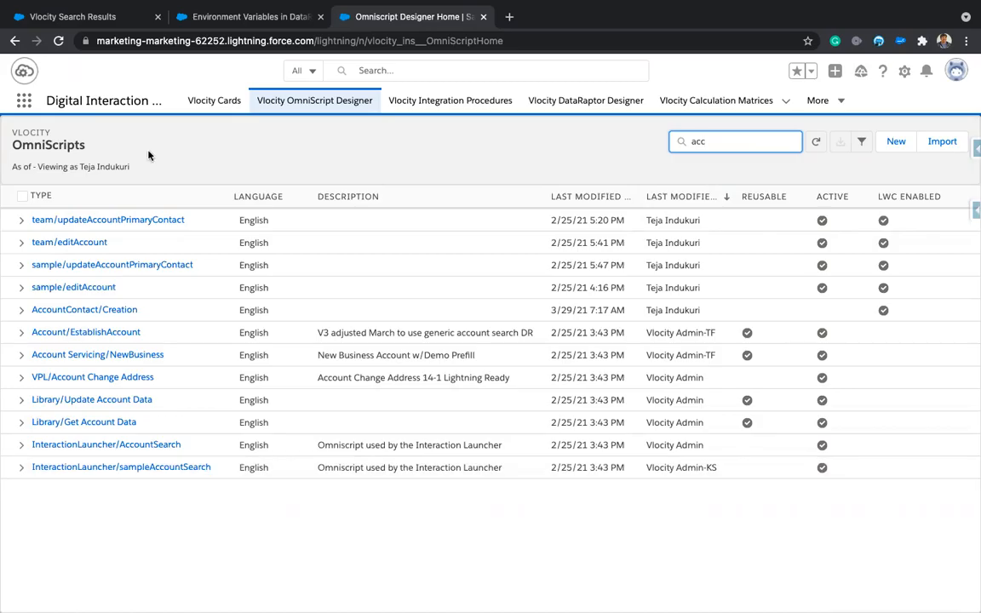
pyautogui.doubleClick(716, 145)
pyautogui.write('agent')
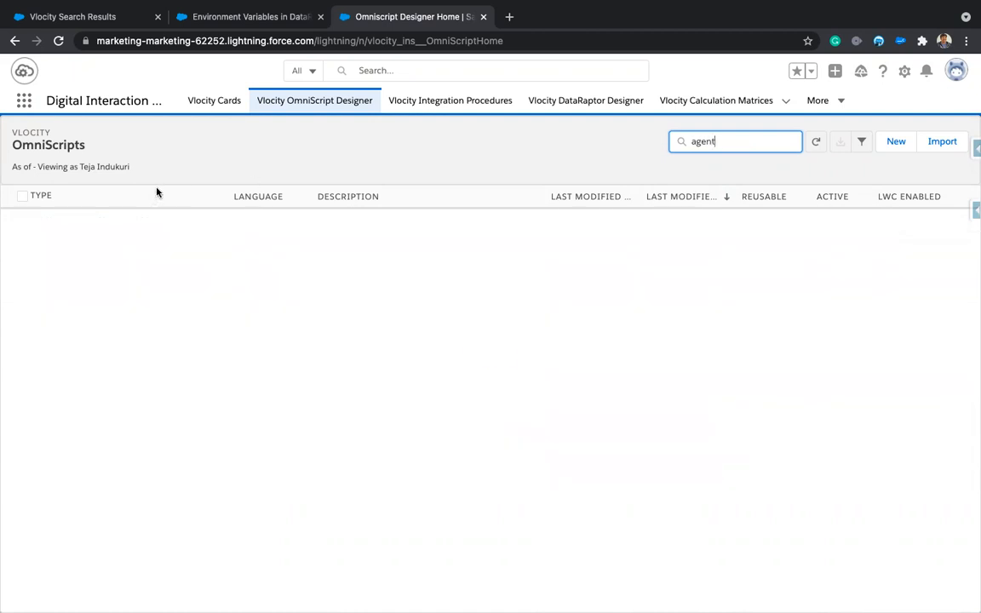
pyautogui.doubleClick(724, 141)
pyautogui.write('select')
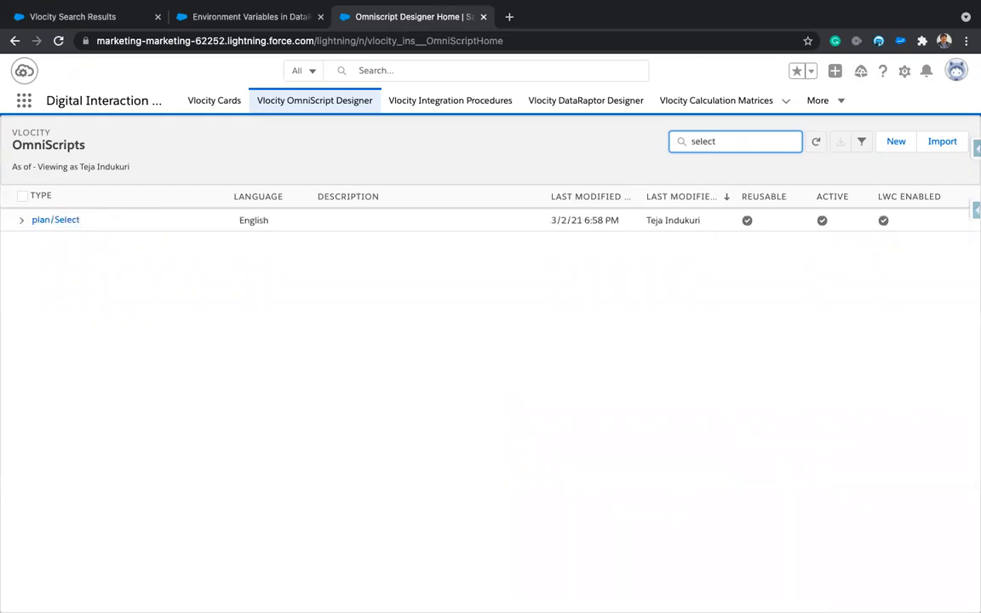
pyautogui.doubleClick(739, 141)
pyautogui.press('BackSpace')
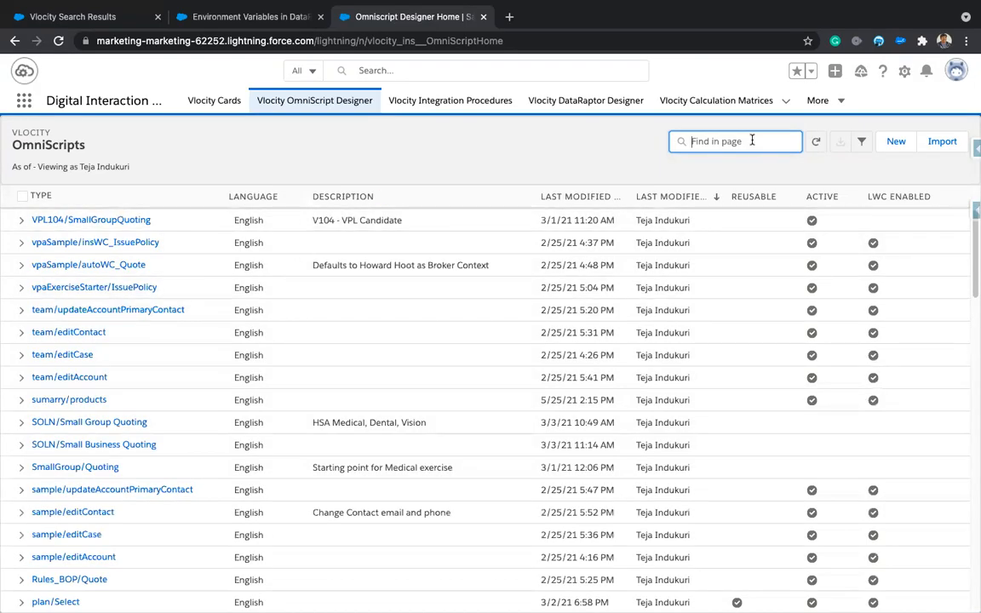
# - Search the OmniScript list for "megni", clear the search, and skim the full list for the wanted script
pyautogui.write('megni')
pyautogui.press('BackSpace')
pyautogui.press('BackSpace')
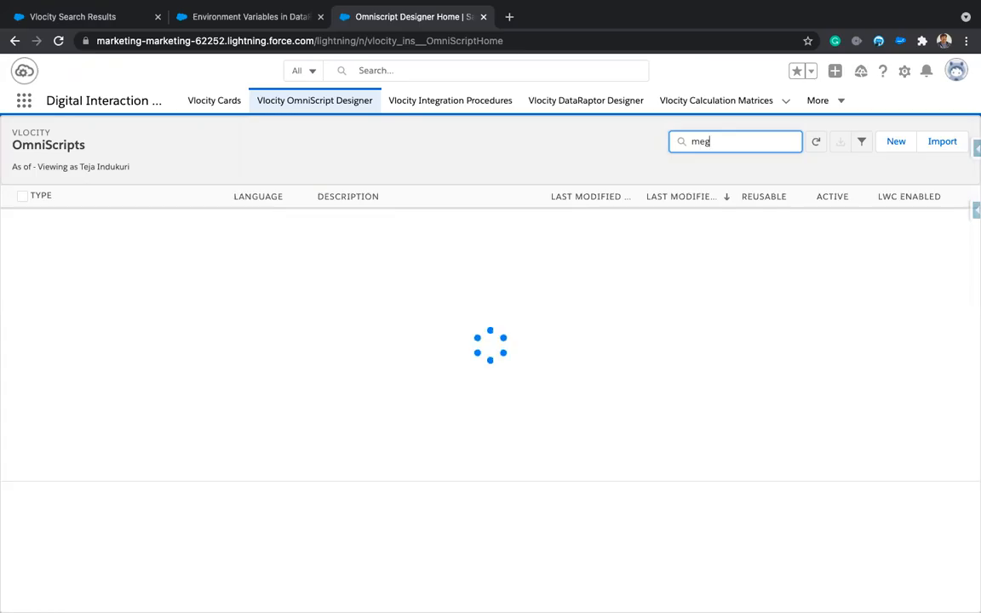
pyautogui.press('BackSpace')
pyautogui.press('BackSpace')
pyautogui.press('BackSpace')
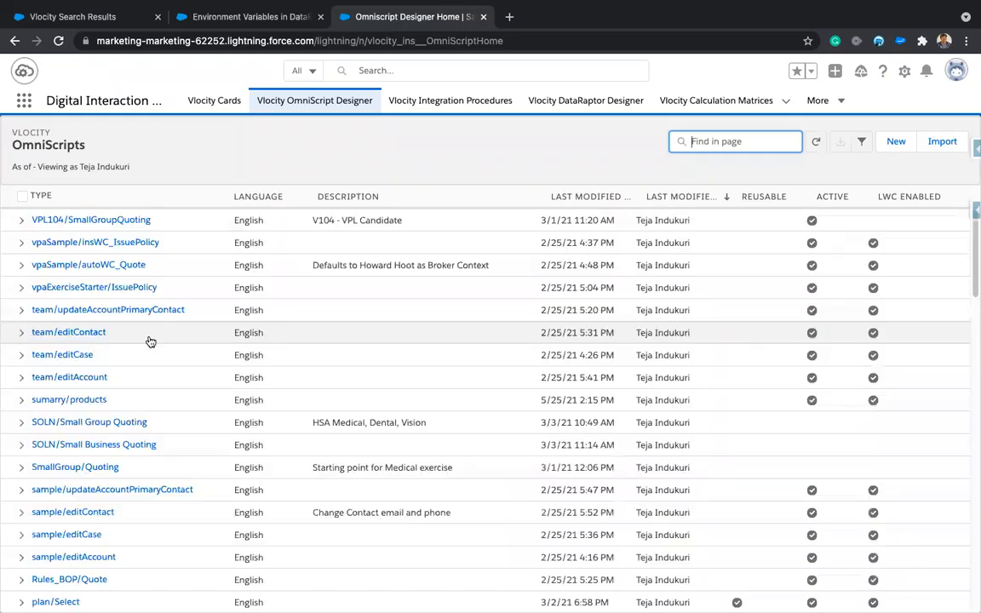
pyautogui.scroll(-5, 154, 339)
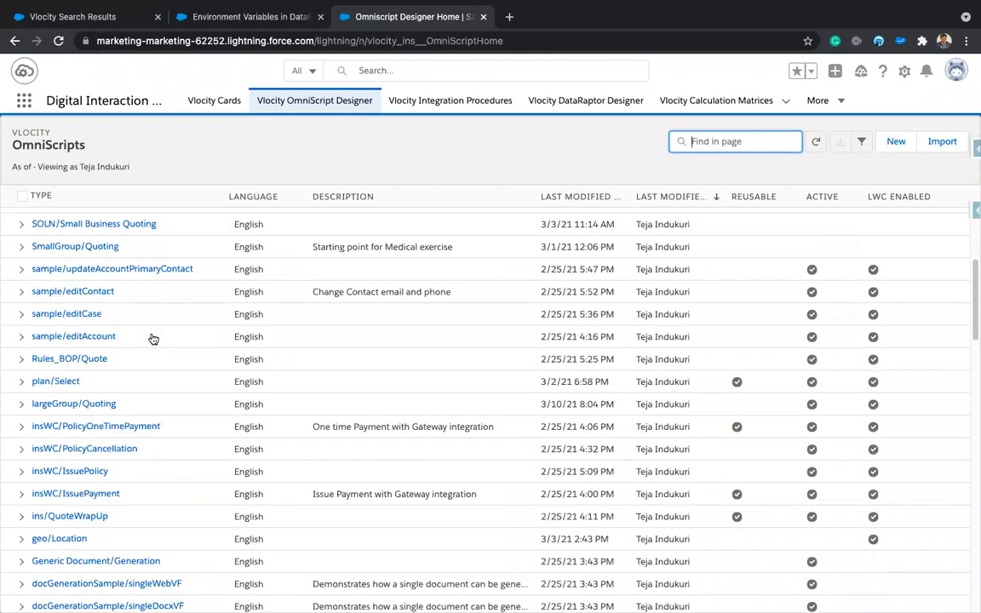
pyautogui.scroll(5, 154, 340)
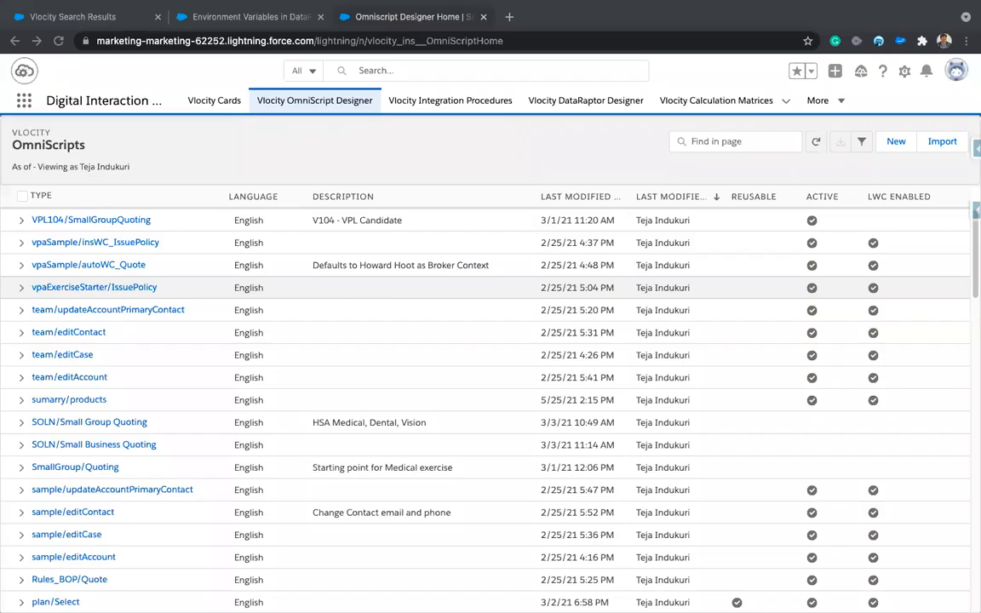
# - Open the Salesforce login page at login.salesforce.com in a new browser tab
pyautogui.click(509, 20)
pyautogui.click(508, 21)
pyautogui.write('login.salesforce.com')
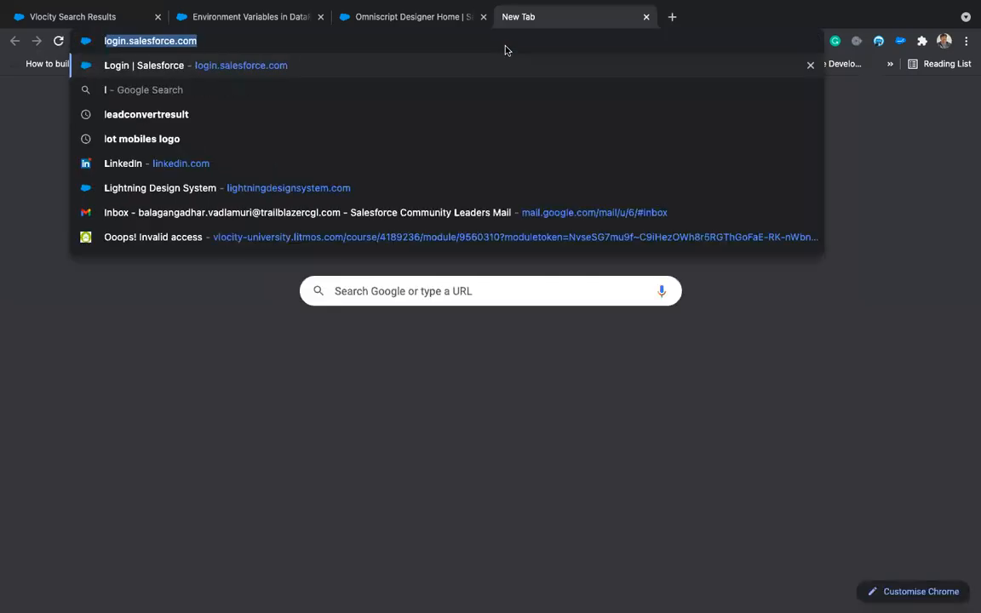
pyautogui.press('Return')
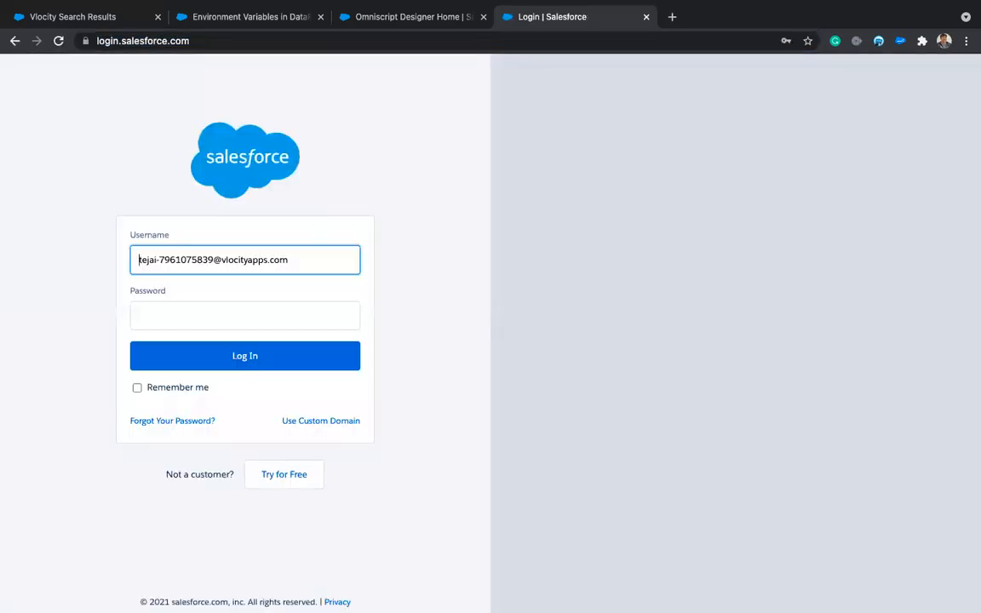
# - Replace the username with the other org's username, fill in its saved password, and try to log in
pyautogui.doubleClick(236, 257)
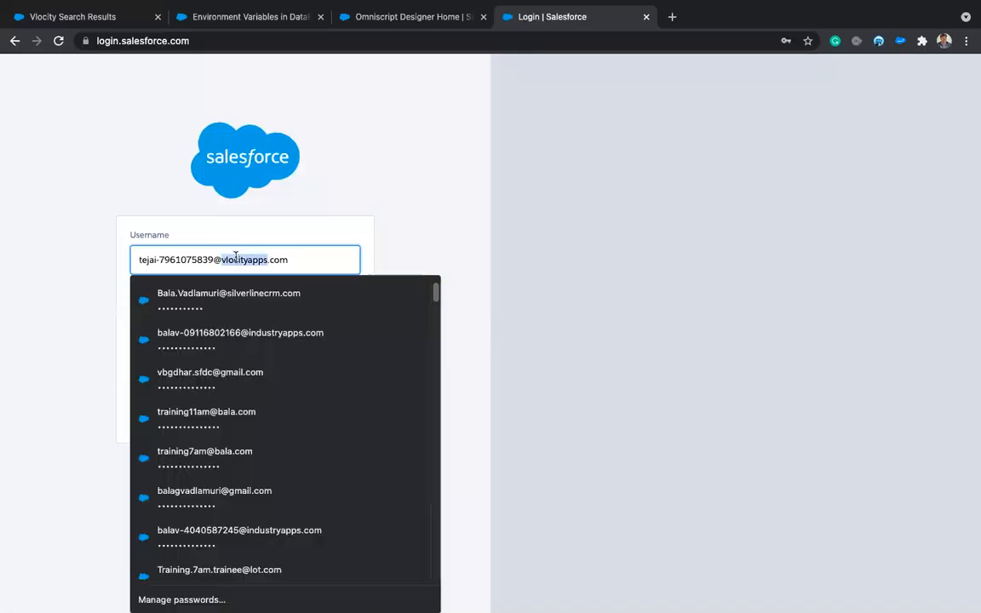
pyautogui.hotkey('ctrl', 'a')
pyautogui.hotkey('ctrl', 'v')
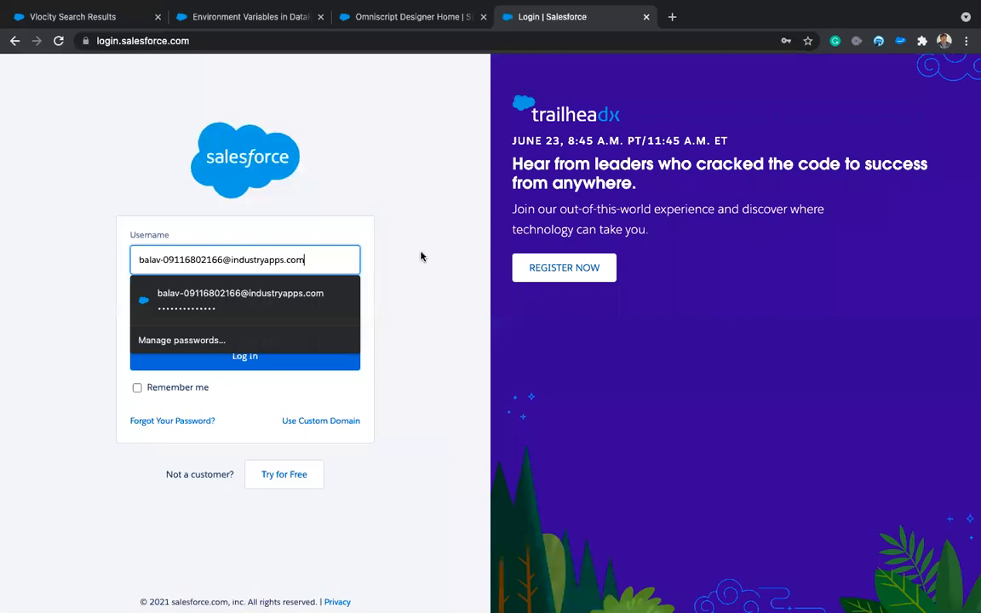
pyautogui.click(290, 300)
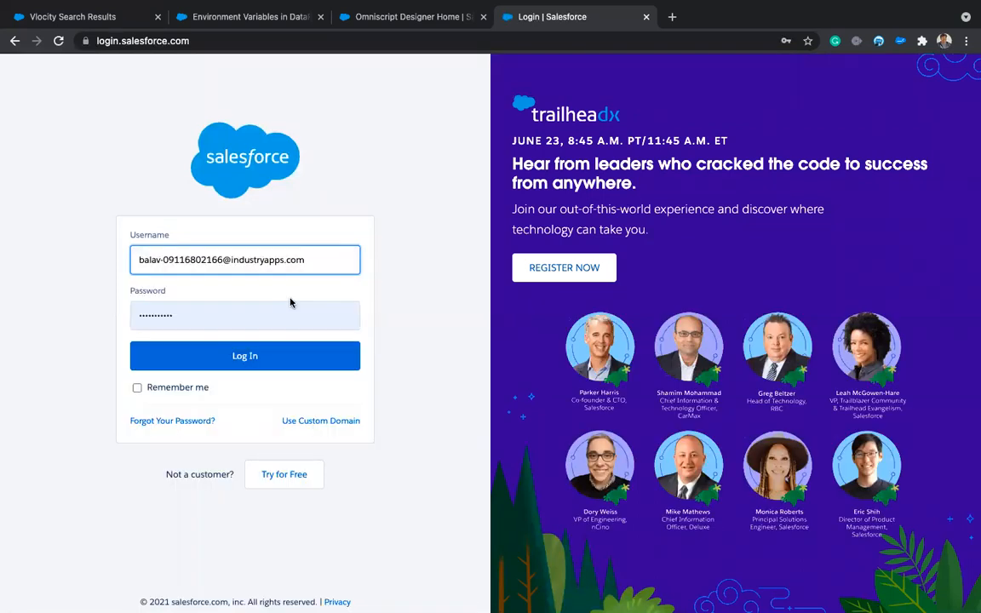
pyautogui.click(300, 355)
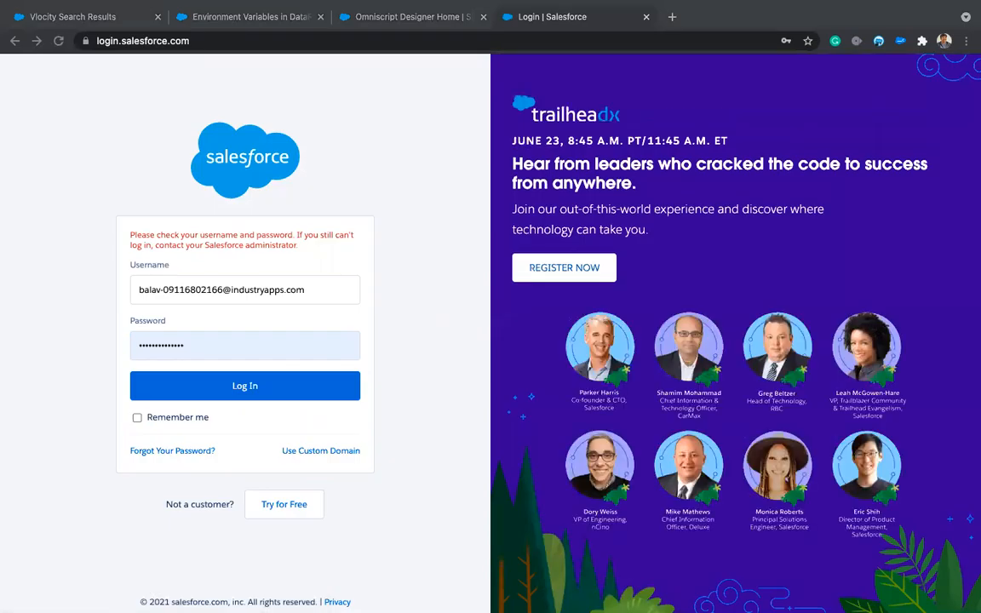
# - Replace the password with the copied account password and log in to the org
pyautogui.doubleClick(206, 344)
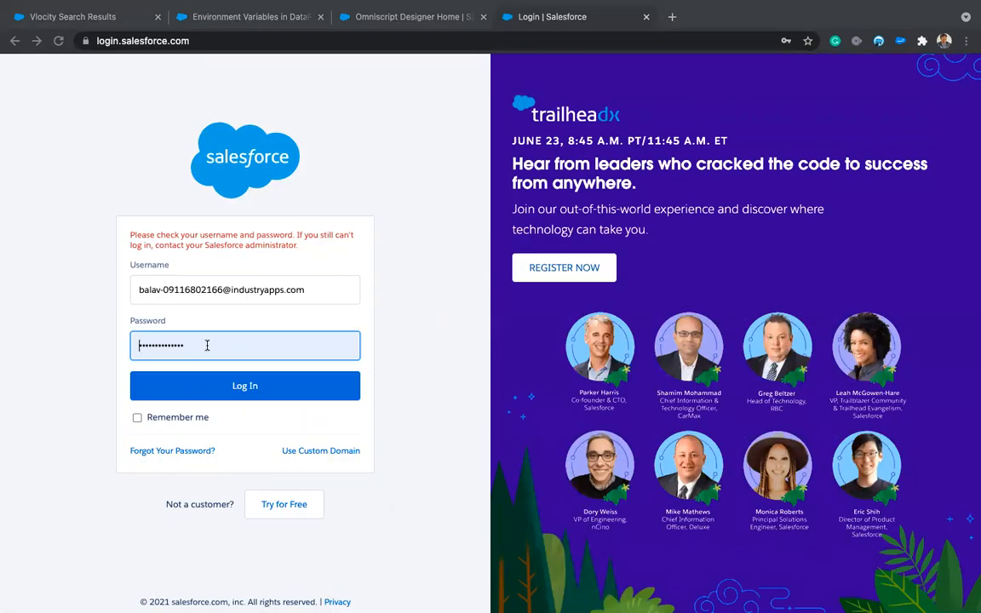
pyautogui.press('super+v')
pyautogui.click(248, 394)
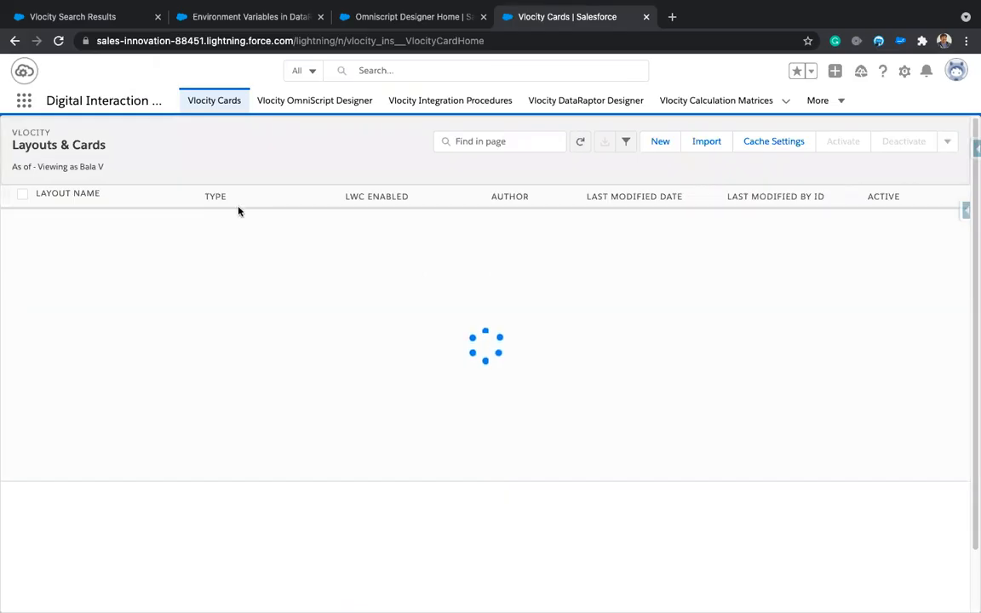
# - Display the new org's list of OmniScripts and filter it by "megn"
pyautogui.click(331, 102)
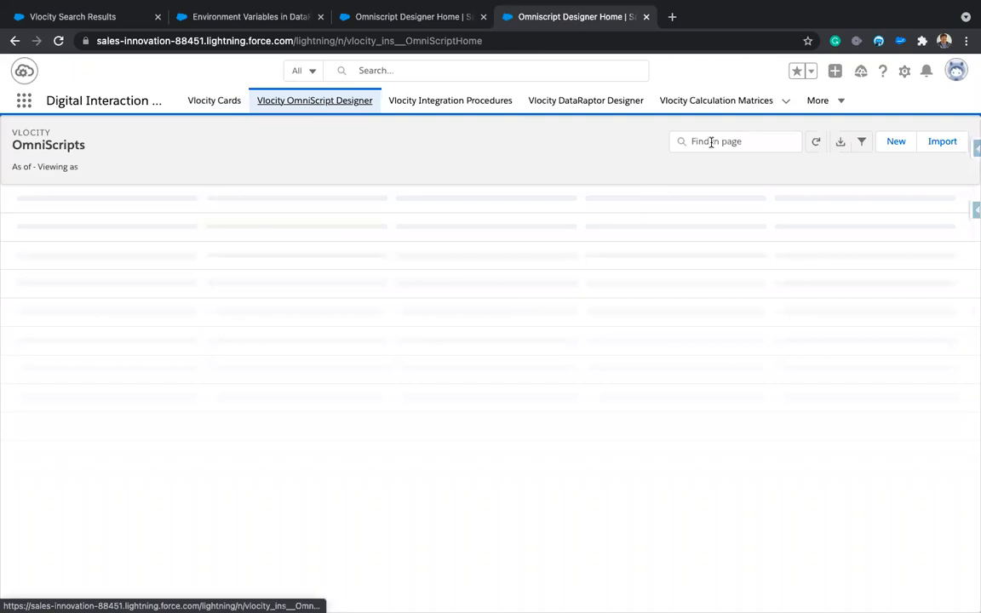
pyautogui.click(711, 142)
pyautogui.write('meg')
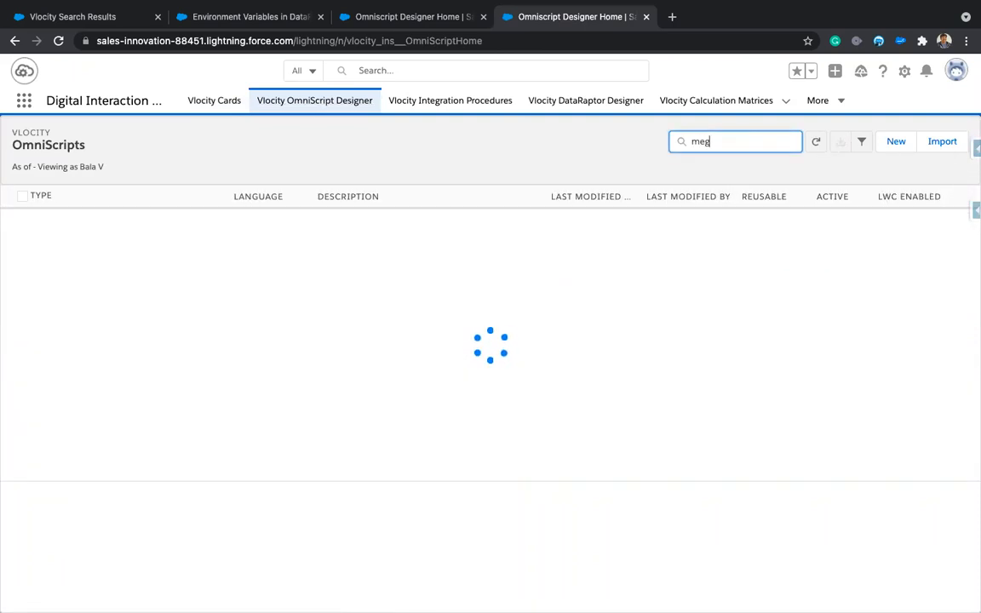
pyautogui.write('n')
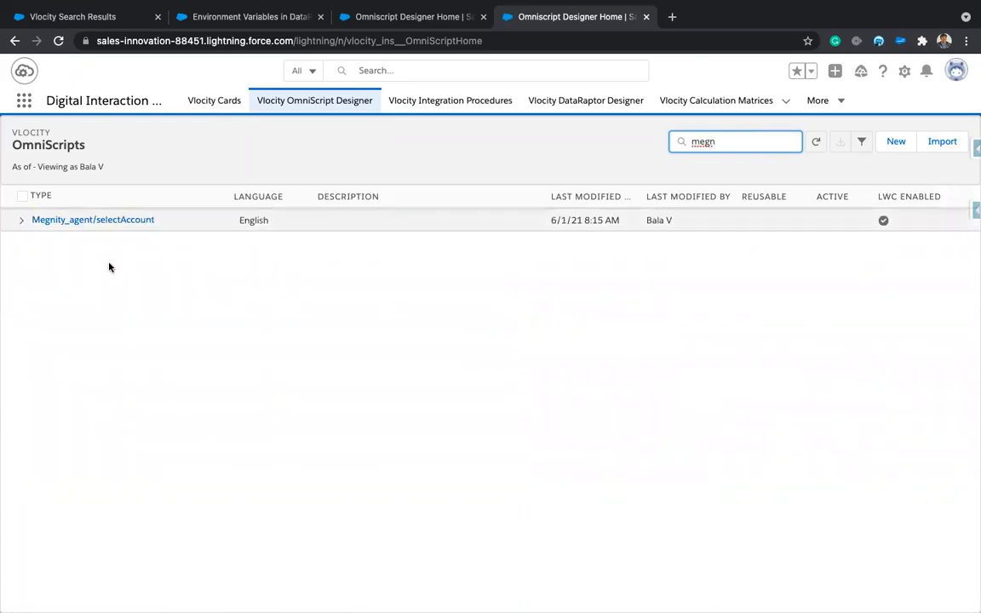
# - Expand Megnity_agent/selectAccount and open its Version 1 in the designer
pyautogui.click(21, 220)
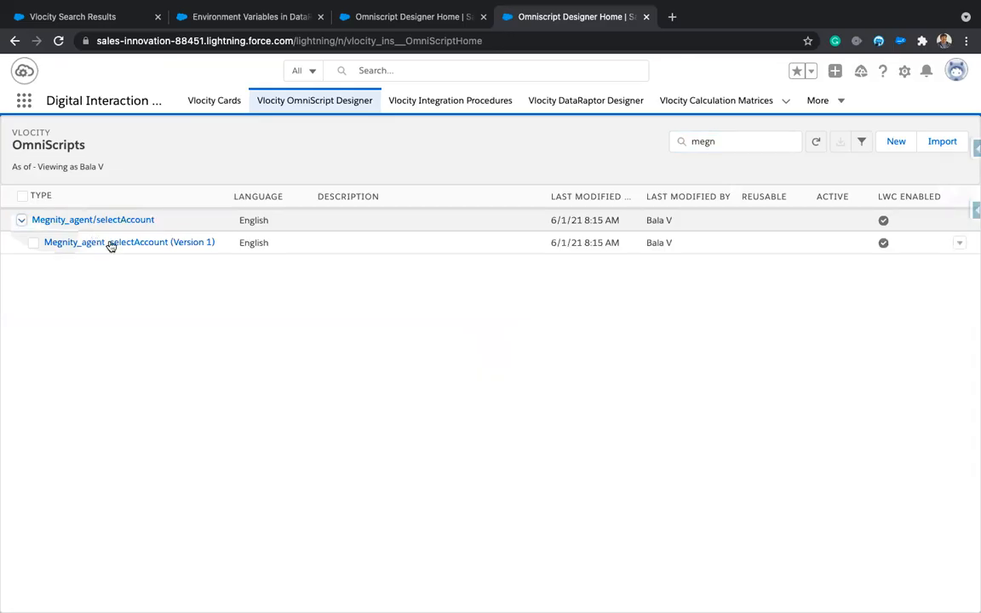
pyautogui.click(111, 243)
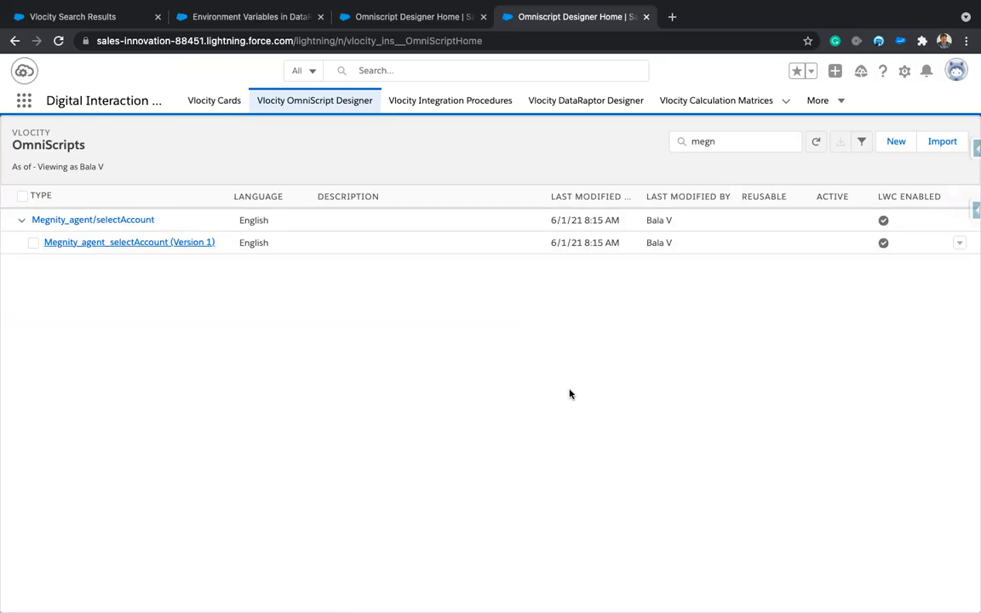
pyautogui.click(179, 243)
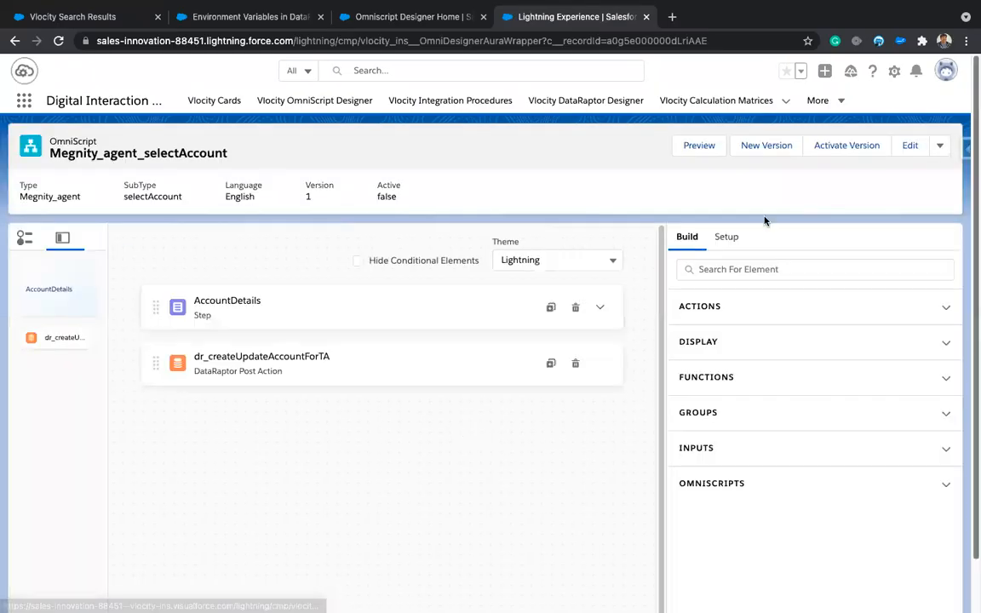
# - Create a new version of Megnity_agent_selectAccount and open it in the classic designer
pyautogui.click(762, 146)
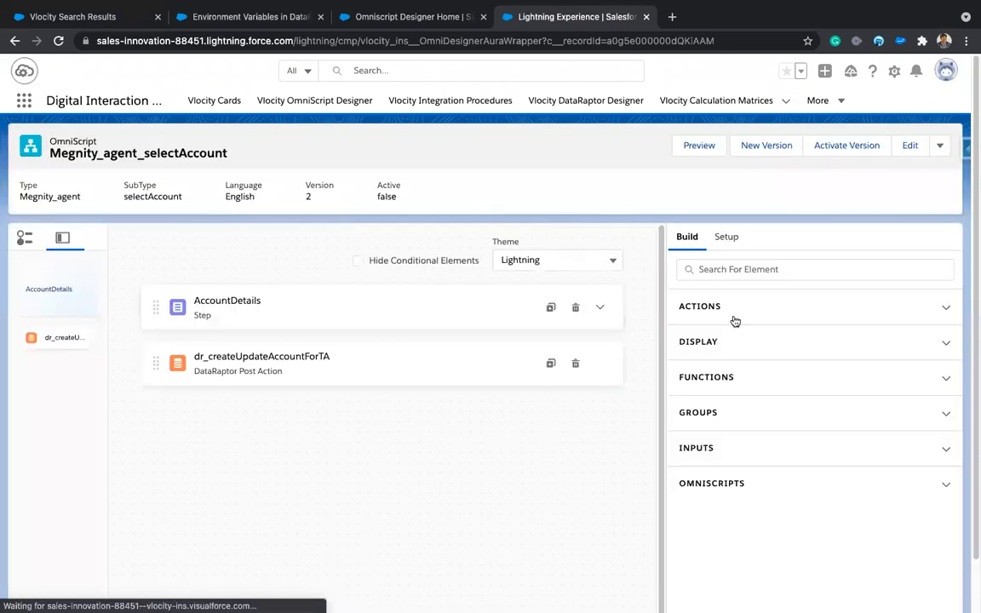
pyautogui.click(940, 146)
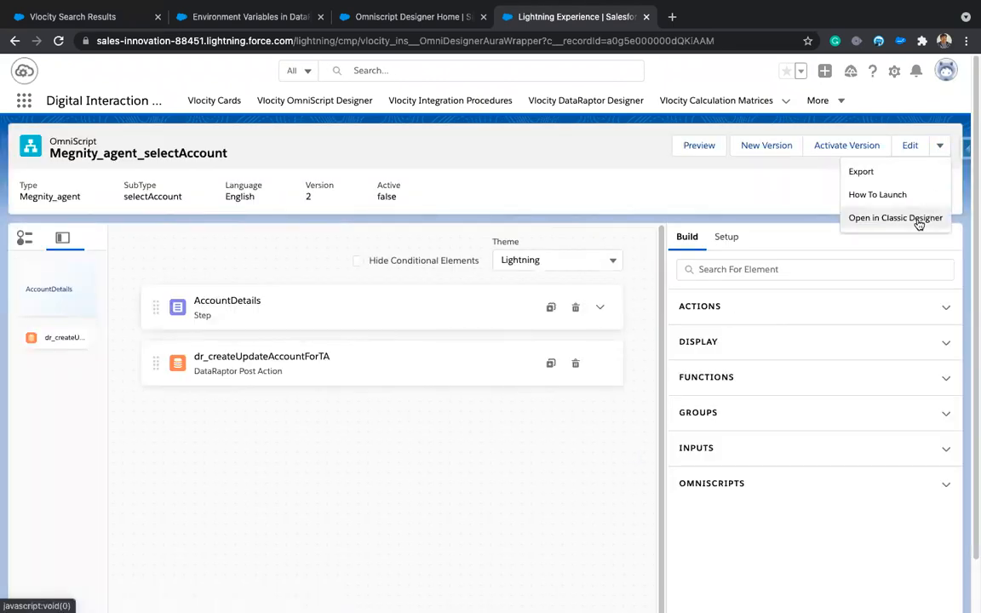
pyautogui.click(860, 219)
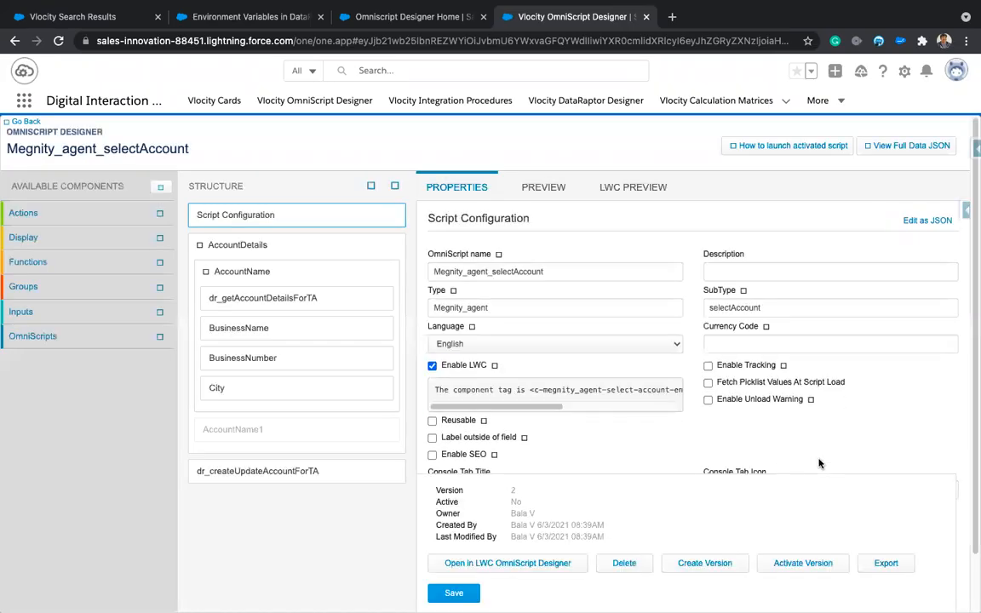
# - Collapse the AccountName block and add a Type Ahead Block directly below it inside the AccountDetails step
pyautogui.click(203, 275)
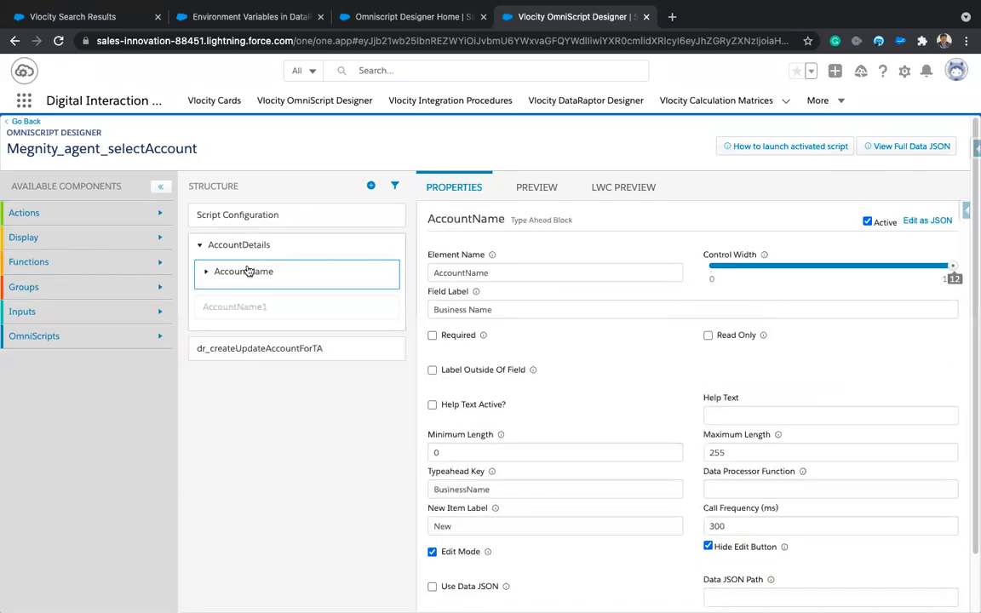
pyautogui.click(205, 270)
pyautogui.click(157, 288)
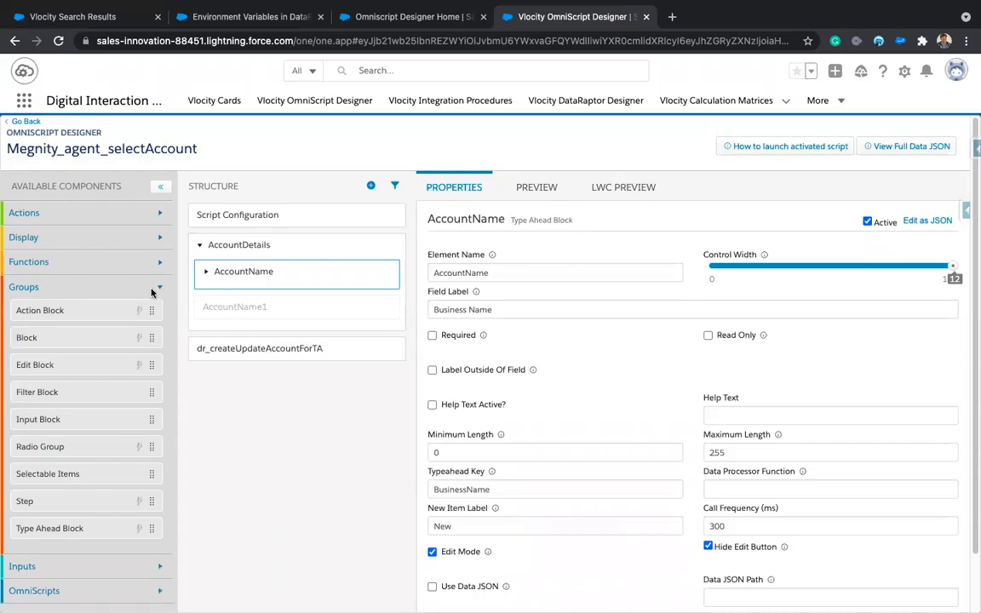
pyautogui.scroll(-1, 60, 509)
pyautogui.moveTo(59, 509); pyautogui.dragTo(284, 280)
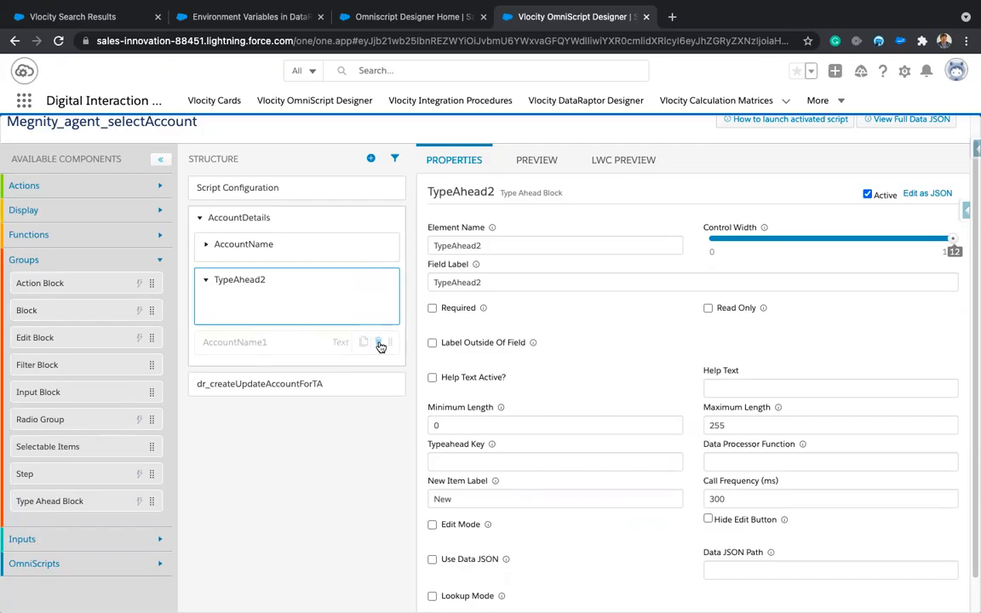
# - Delete the AccountName1 text element from the AccountDetails step
pyautogui.click(378, 342)
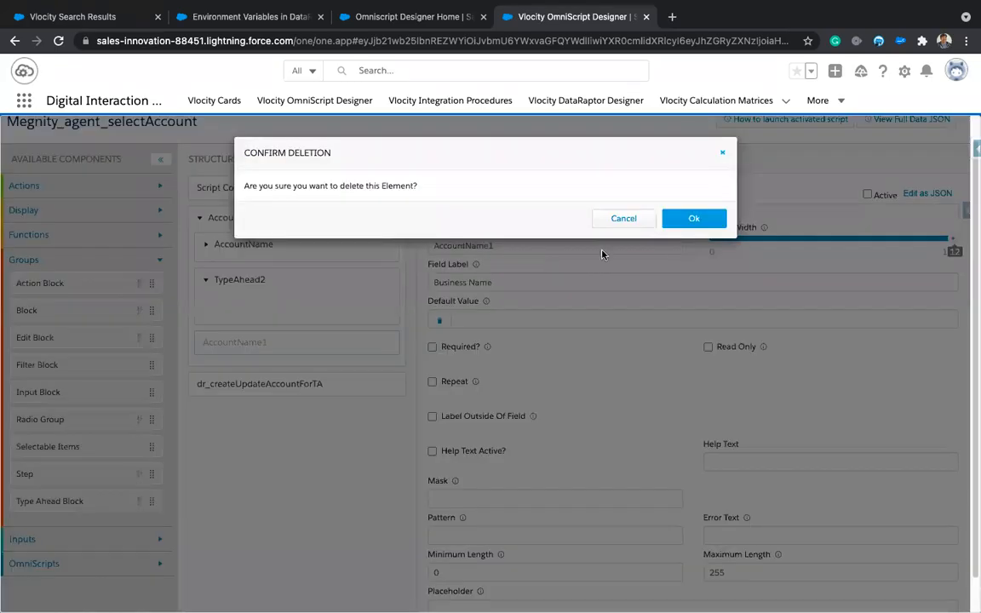
pyautogui.click(691, 220)
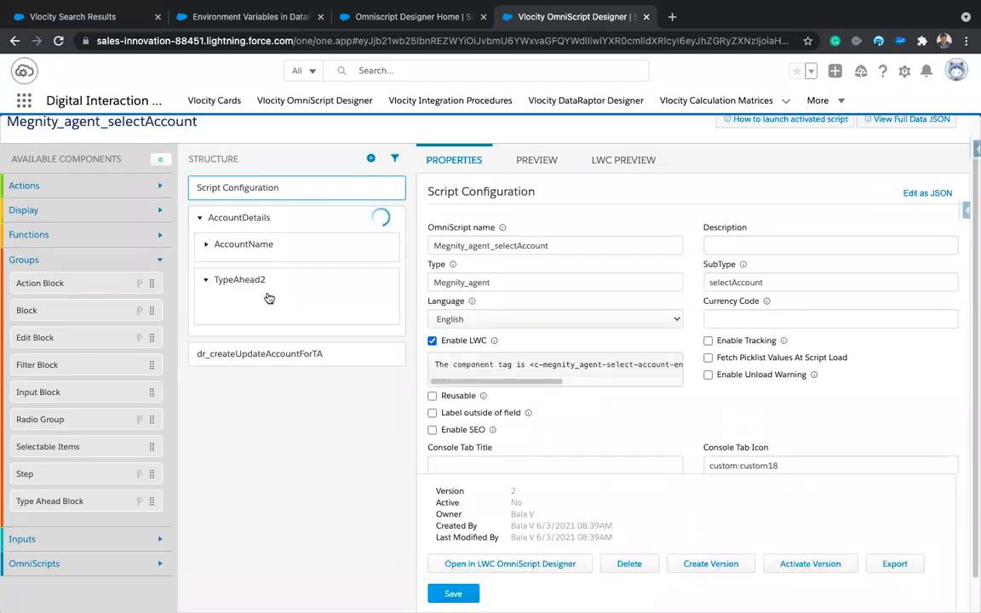
# - Name the new TypeAhead2 block Contacts and set its field label to "Select Contact"
pyautogui.doubleClick(559, 245)
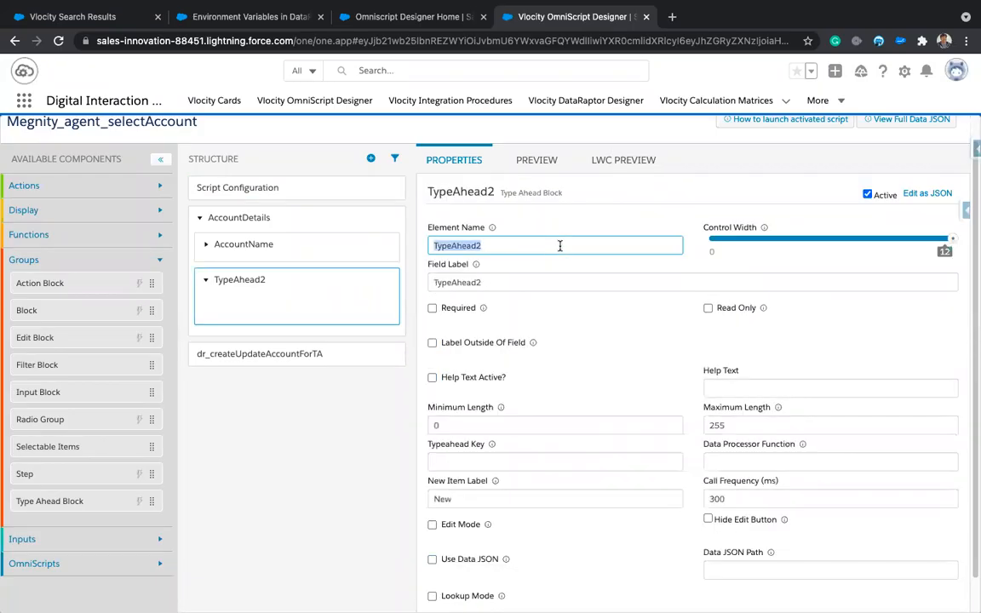
pyautogui.write('Contacts')
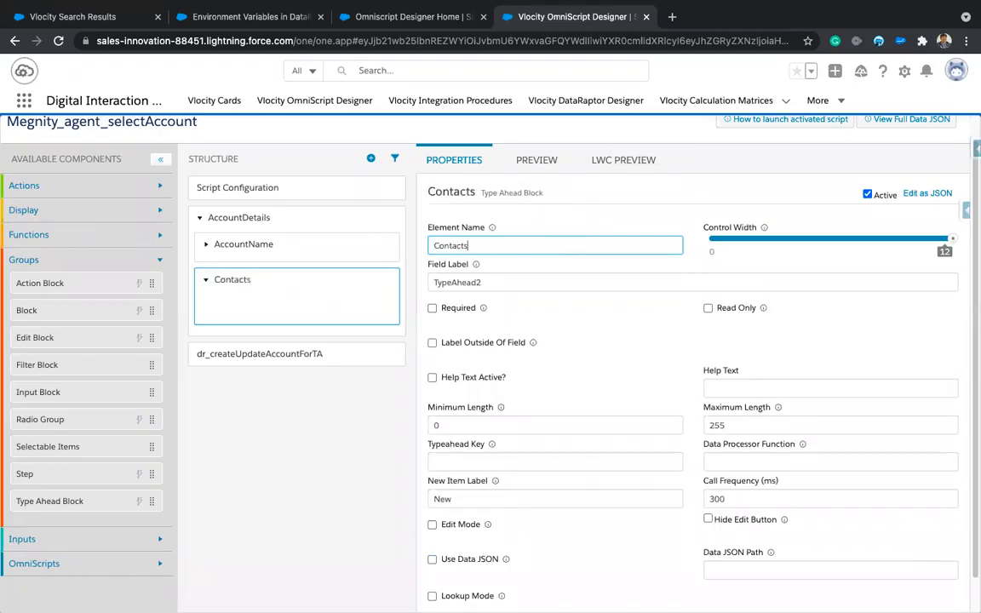
pyautogui.doubleClick(527, 282)
pyautogui.press('BackSpace')
pyautogui.write('Se')
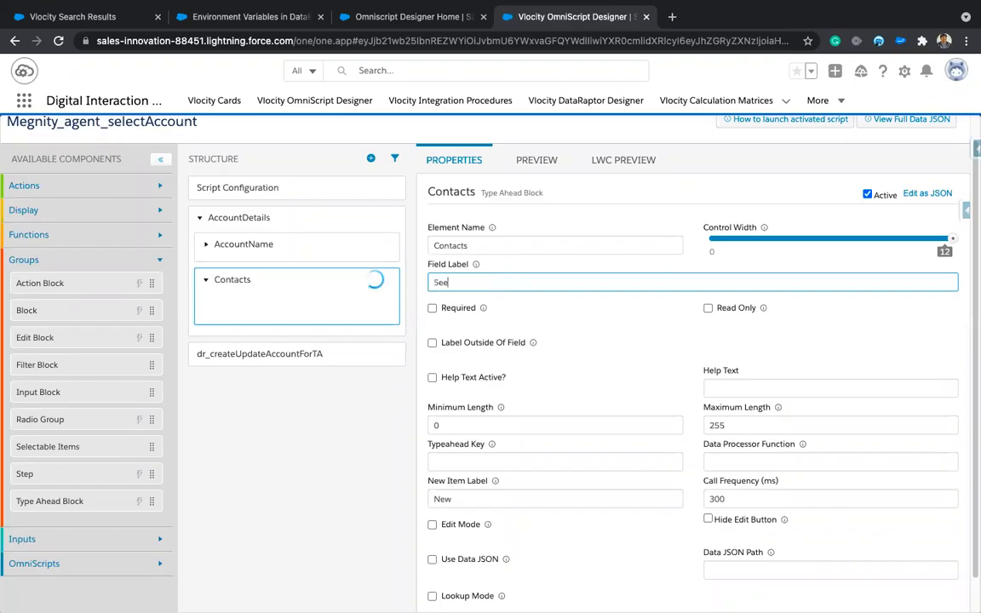
pyautogui.write('lect Contact')
pyautogui.click(630, 355)
# - Enable Lookup Mode and Use Data JSON for the Contacts type-ahead block
pyautogui.scroll(-3, 631, 354)
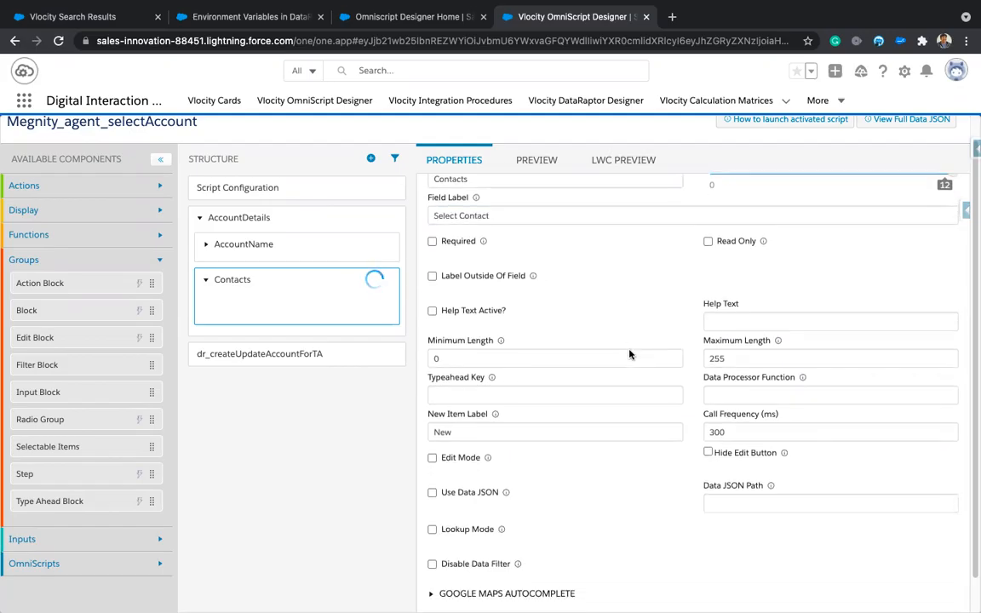
pyautogui.click(433, 522)
pyautogui.click(432, 485)
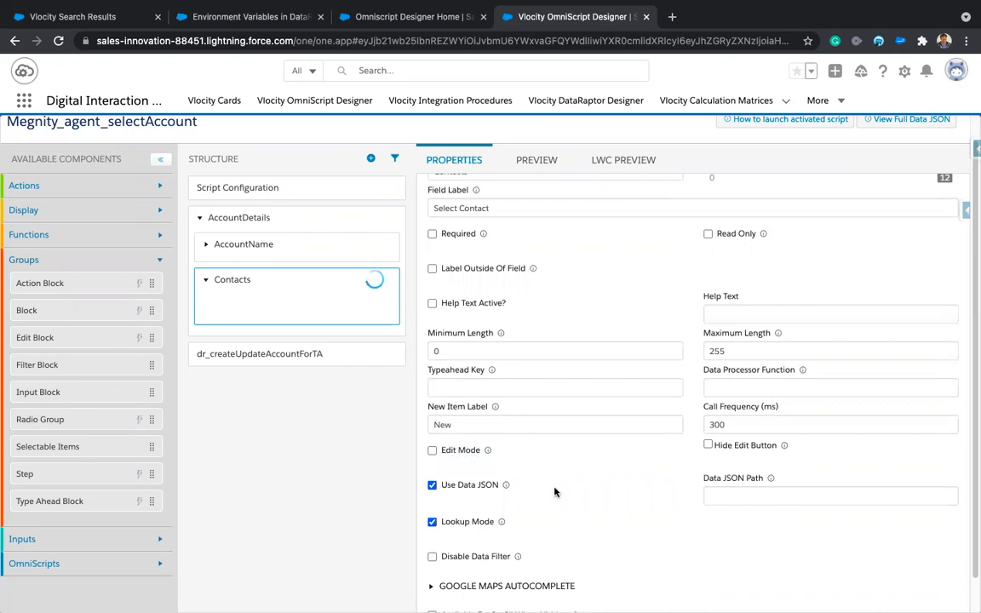
# - Open the getAccountDetailsForTA DataRaptor from the extract action in the AccountName block and review its extract step and output mappings
pyautogui.click(271, 246)
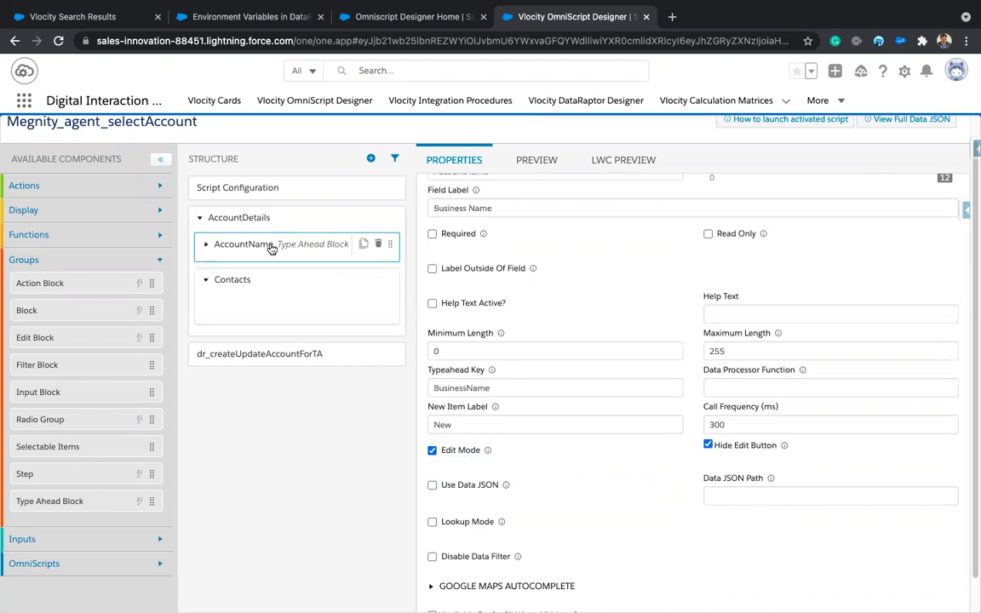
pyautogui.click(206, 244)
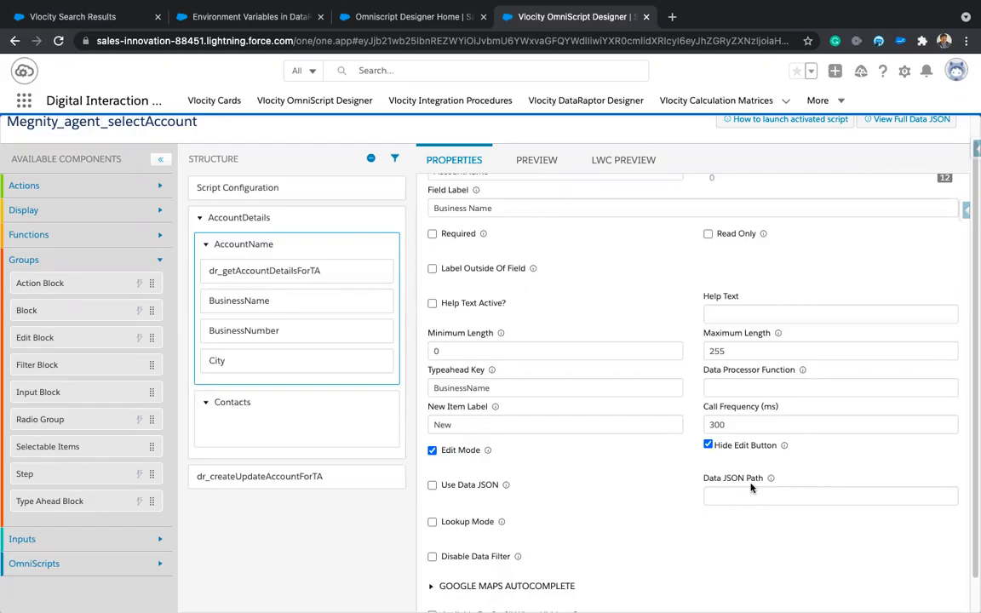
pyautogui.click(315, 279)
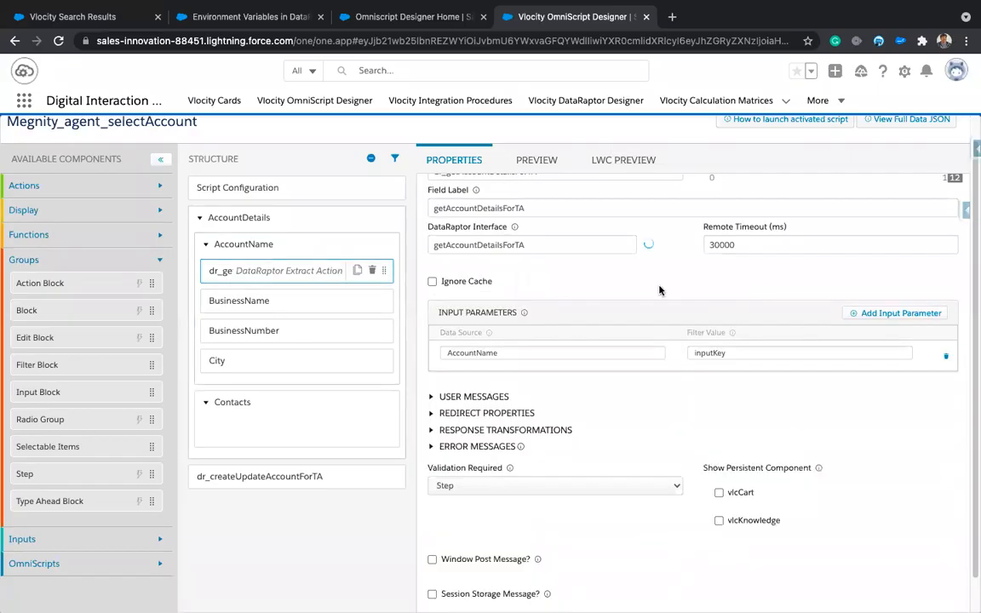
pyautogui.click(651, 247)
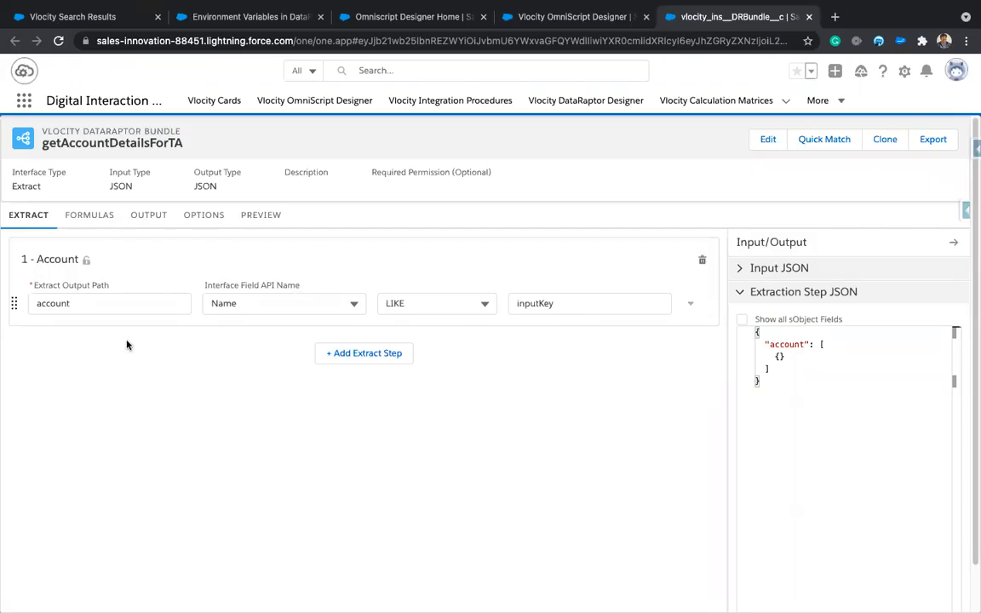
pyautogui.click(149, 218)
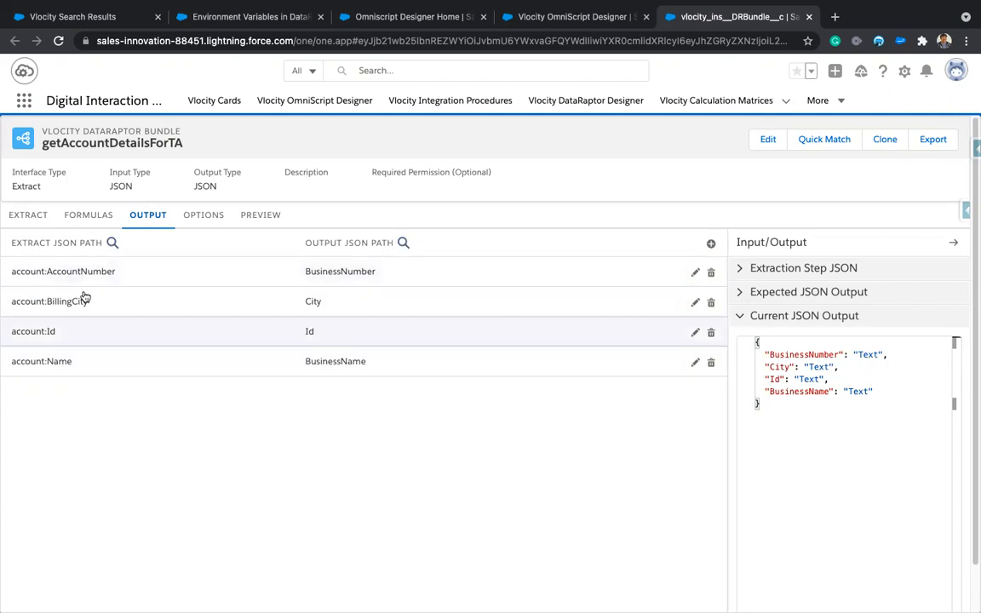
pyautogui.click(31, 219)
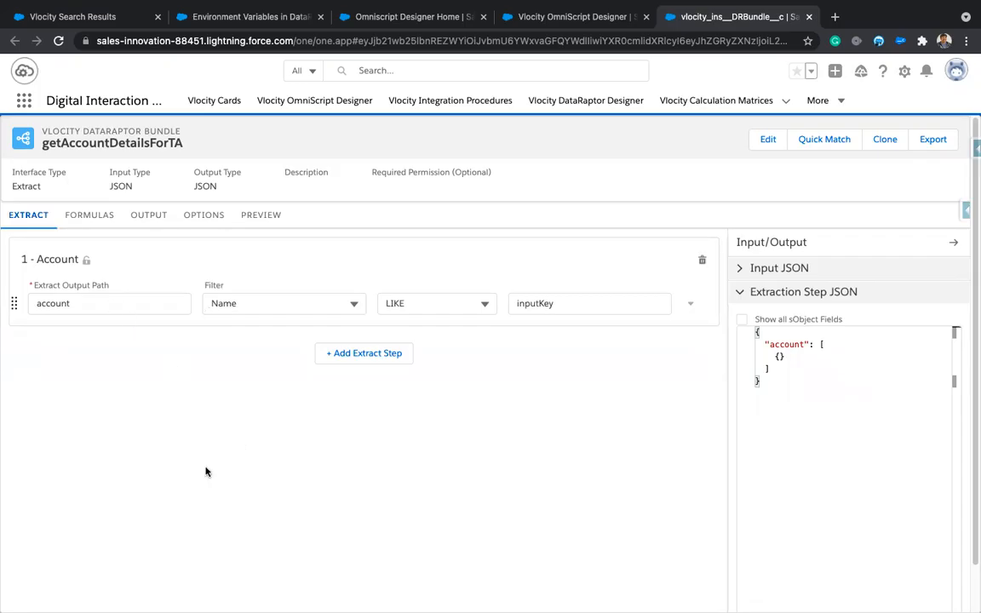
pyautogui.click(147, 219)
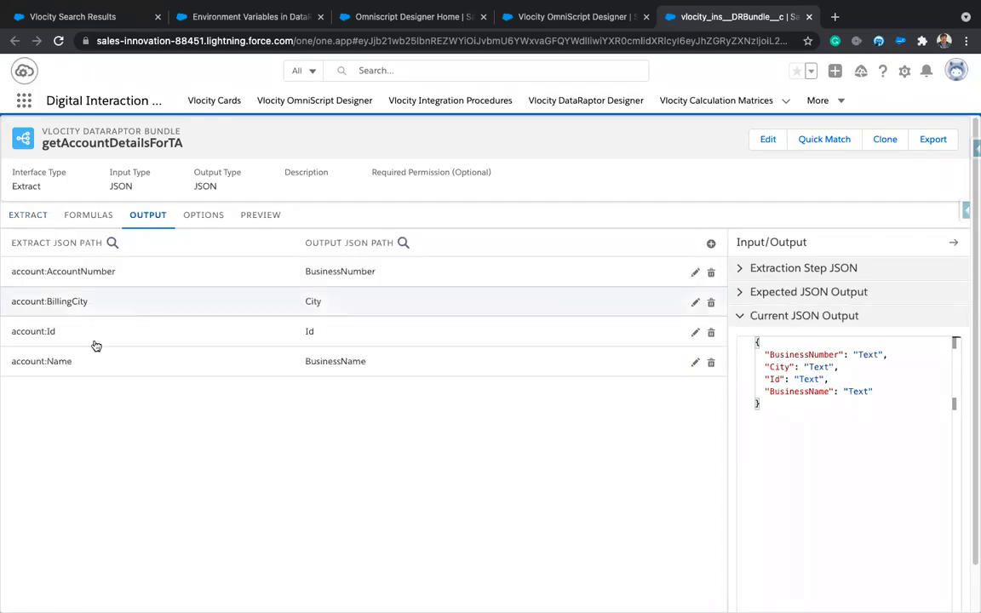
# - Add a second extract step to getAccountDetailsForTA for the Contact object, with the extract output path "Contact"
pyautogui.click(31, 218)
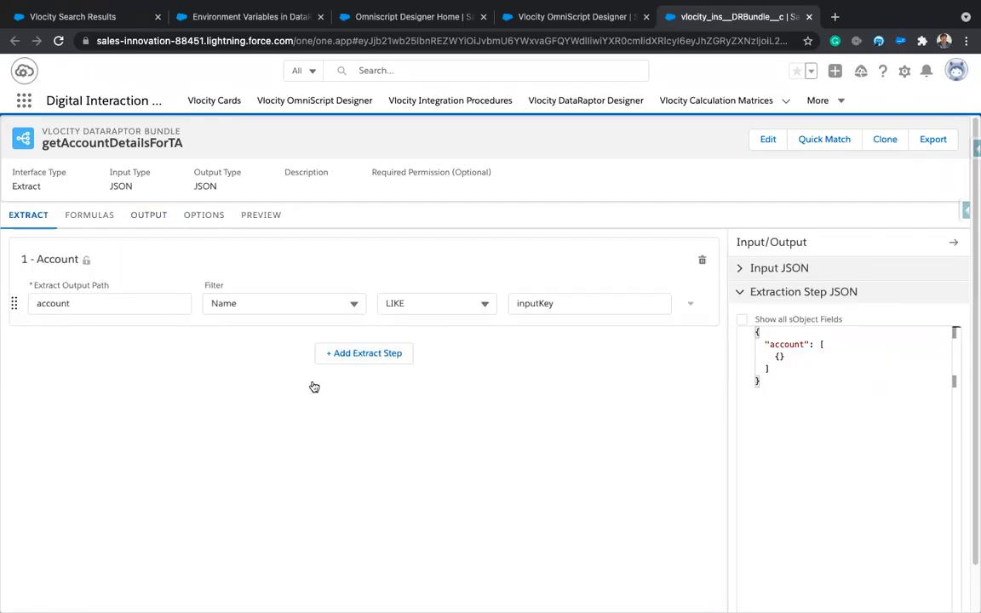
pyautogui.click(361, 354)
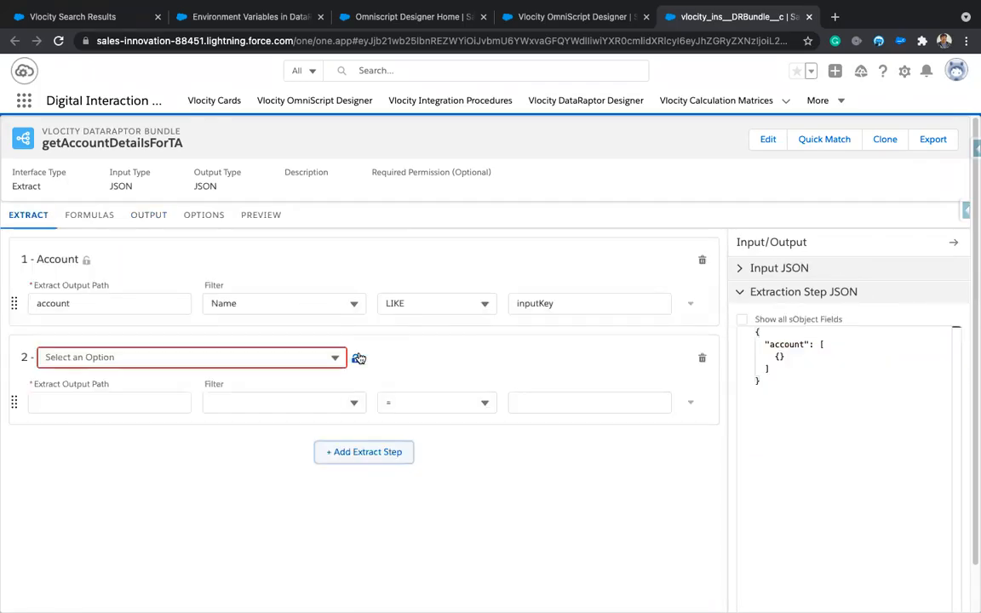
pyautogui.click(228, 357)
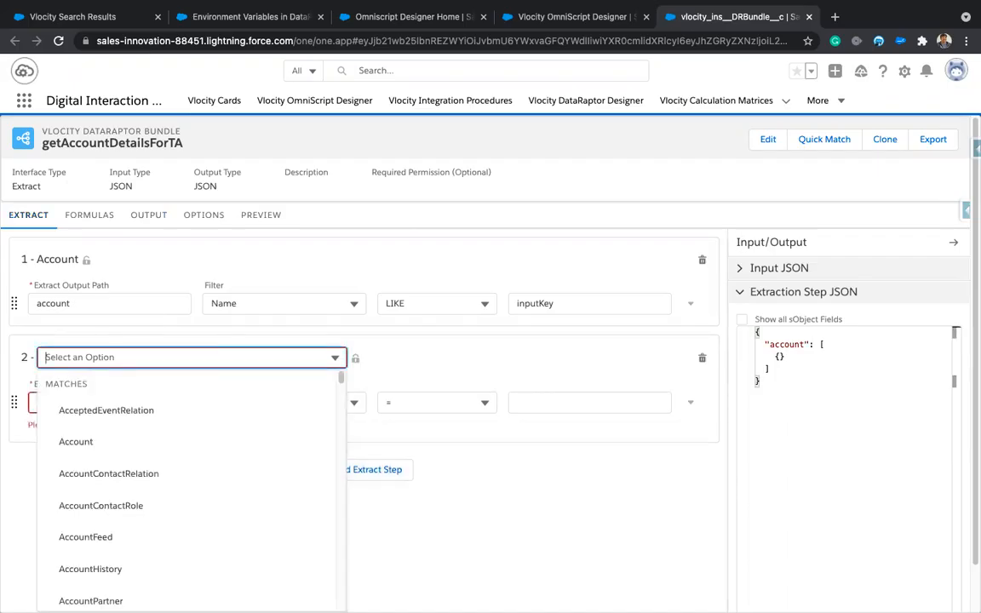
pyautogui.write('Con')
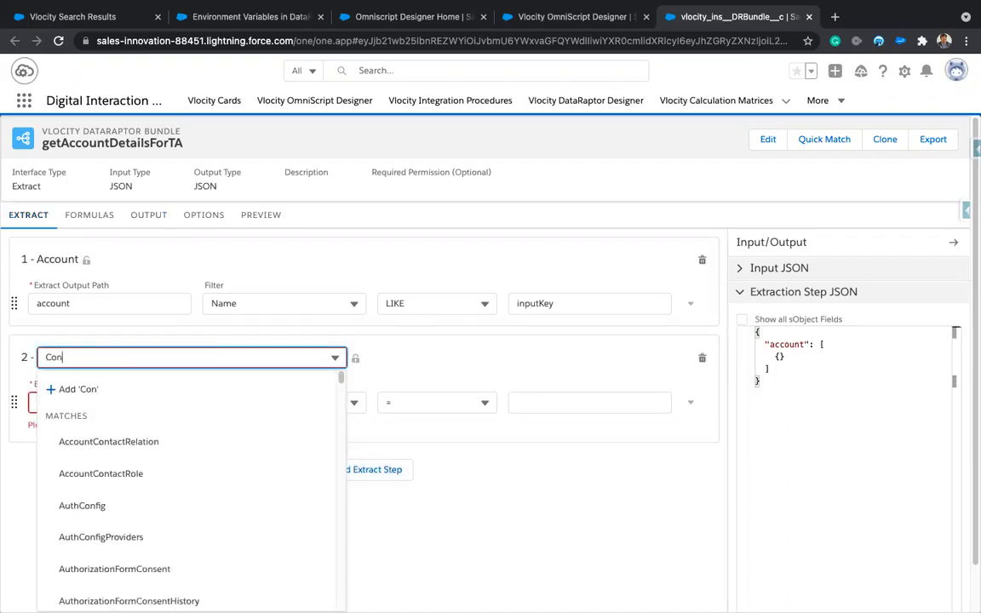
pyautogui.write('a')
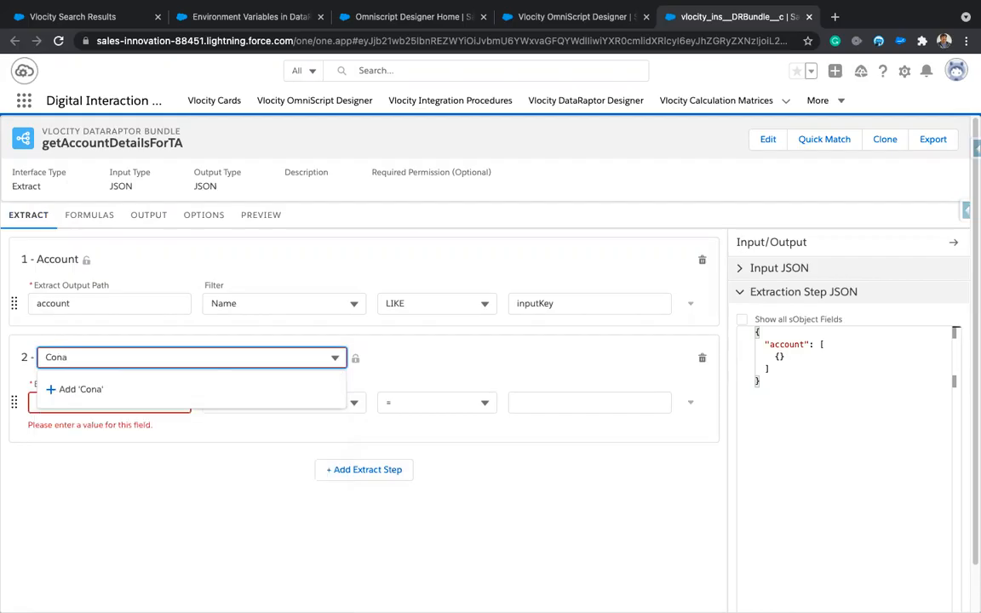
pyautogui.write('ta')
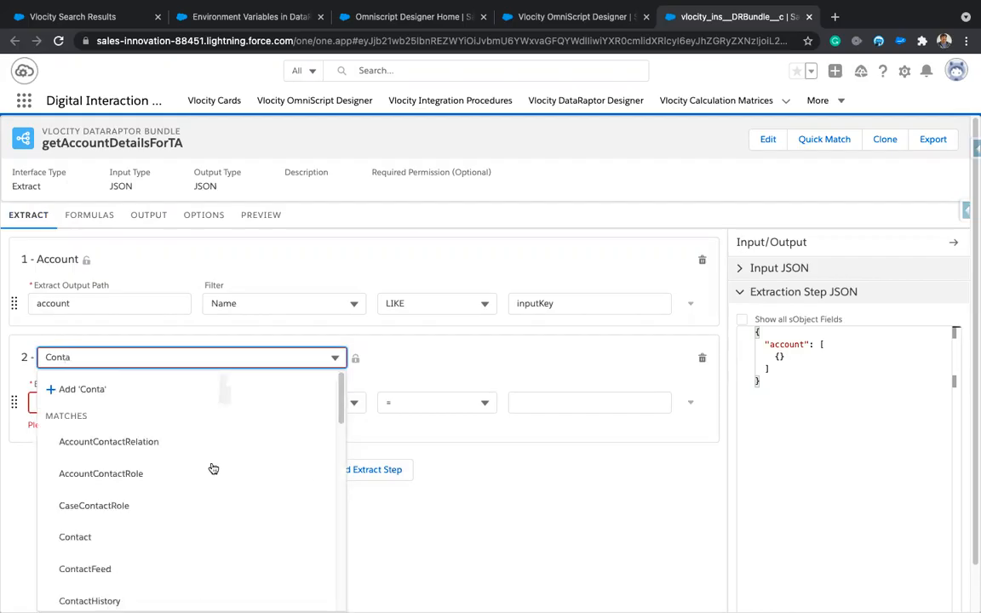
pyautogui.click(81, 536)
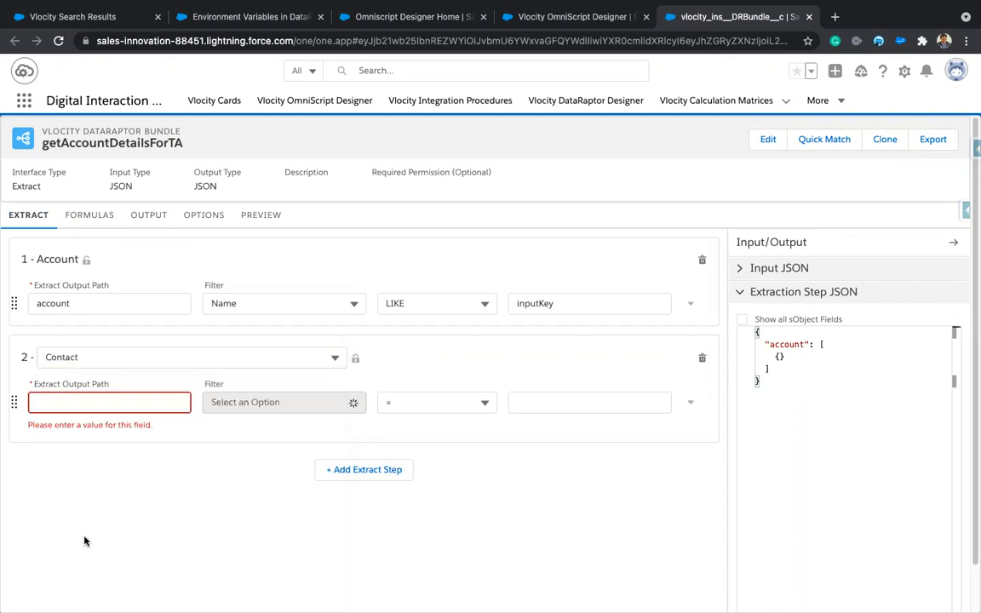
pyautogui.click(98, 405)
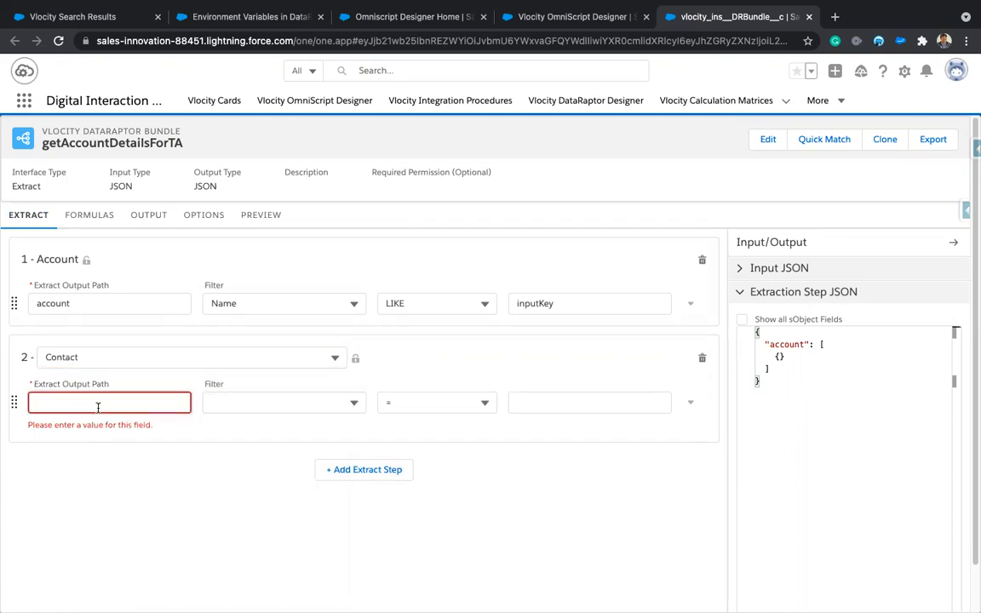
pyautogui.write('Contact')
# - Filter the Contact extract step so that AccountId = account:Id
pyautogui.click(270, 404)
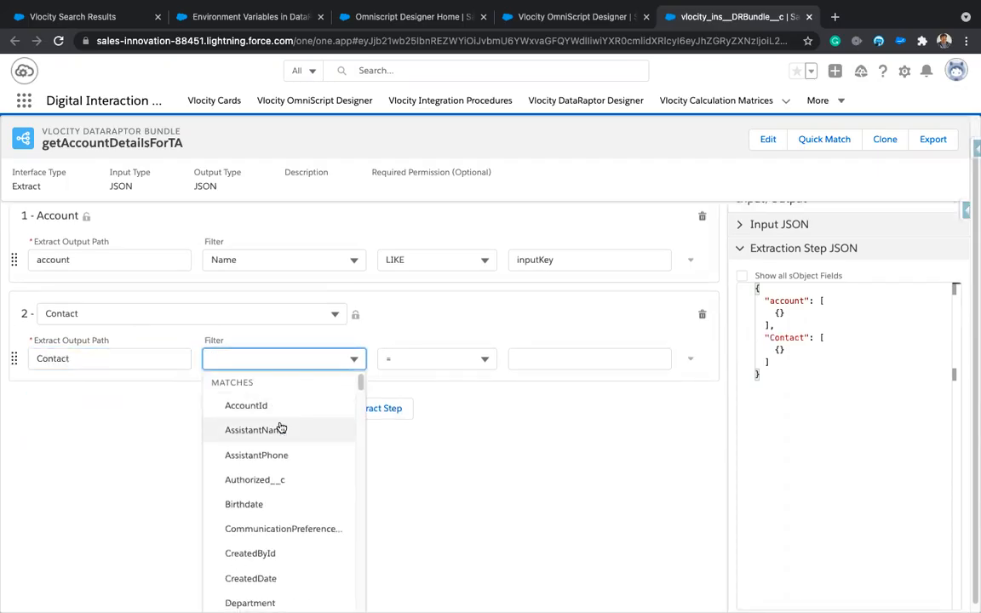
pyautogui.click(275, 406)
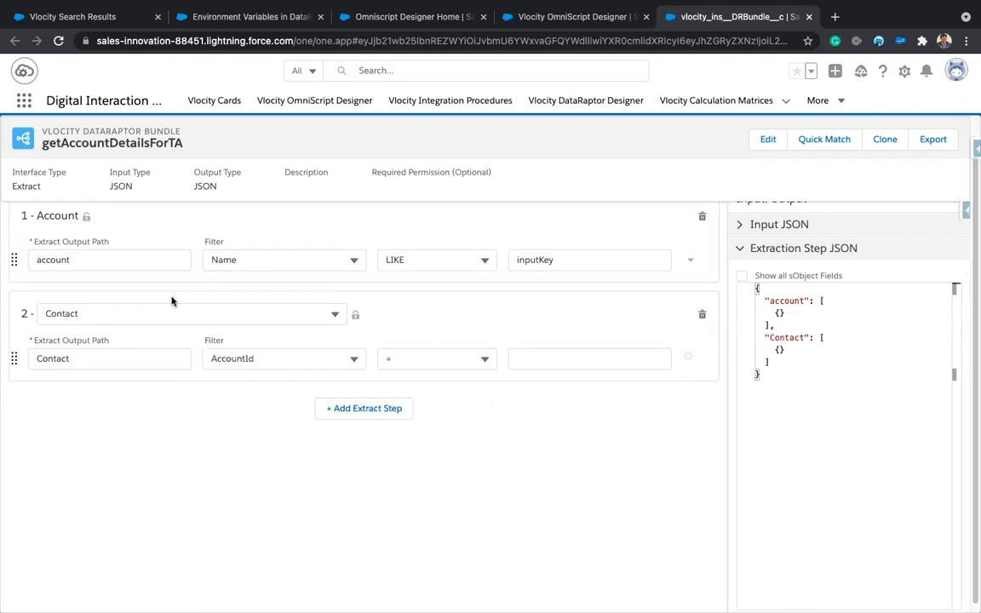
pyautogui.write('account:Id')
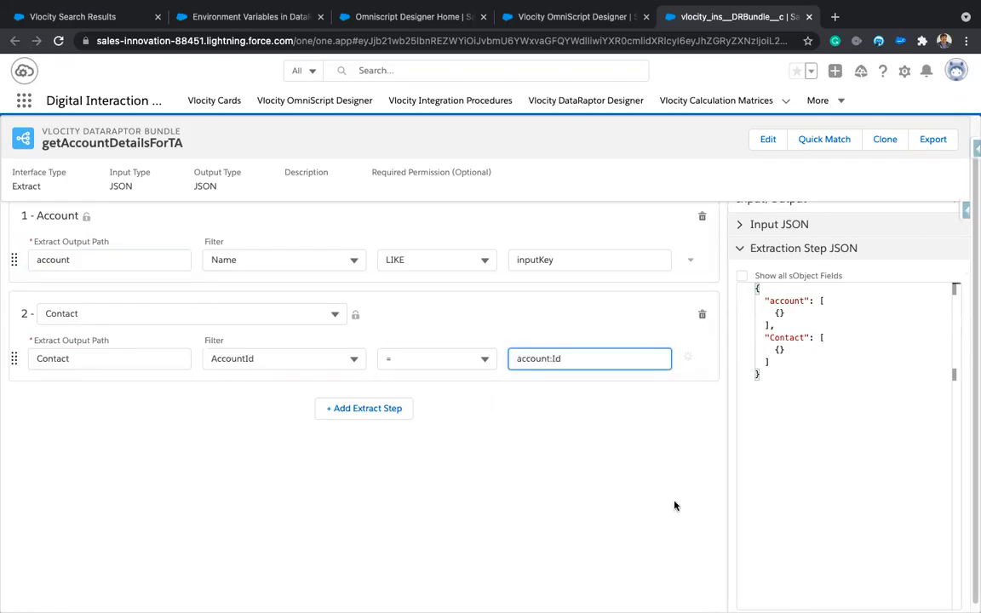
pyautogui.click(574, 457)
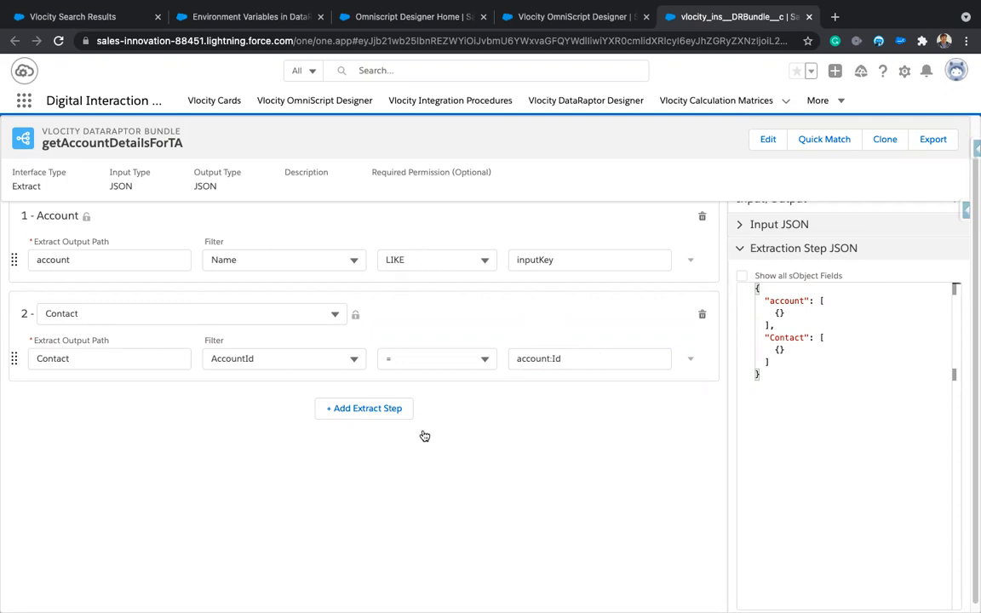
# - Add a new output mapping to getAccountDetailsForTA with Contact:Name as its extract JSON path
pyautogui.scroll(1, 230, 323)
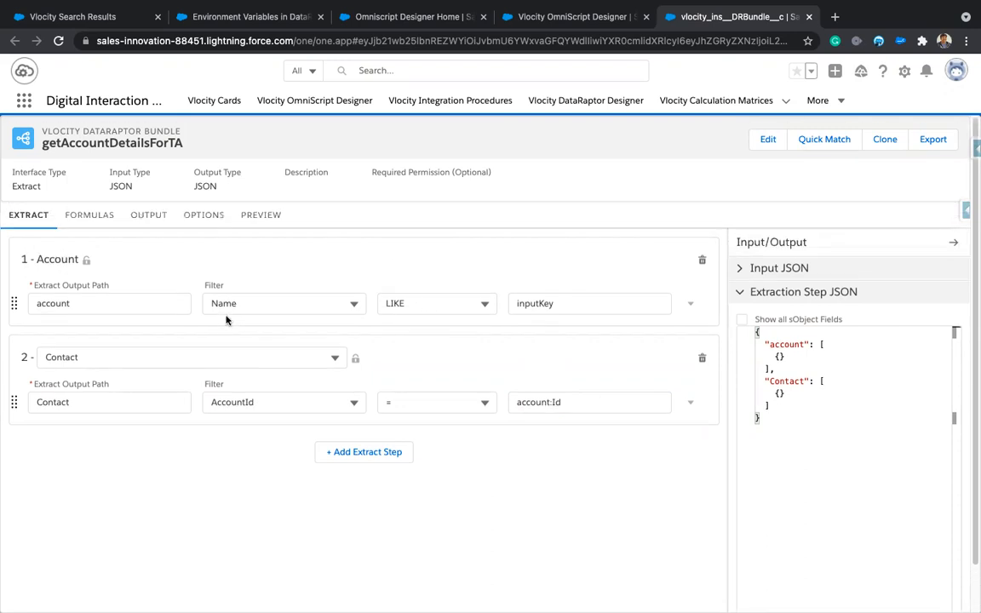
pyautogui.click(143, 218)
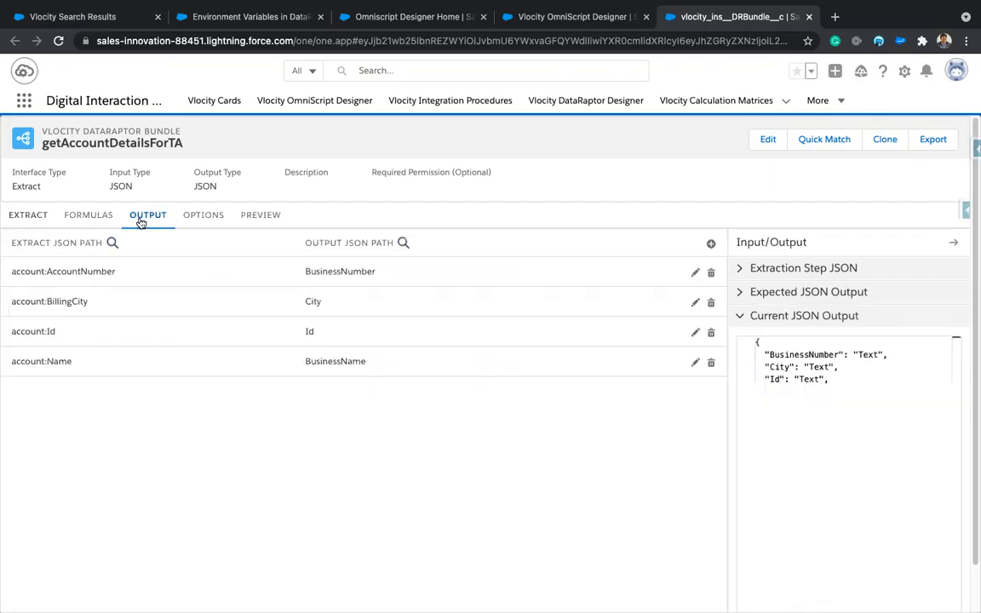
pyautogui.click(711, 244)
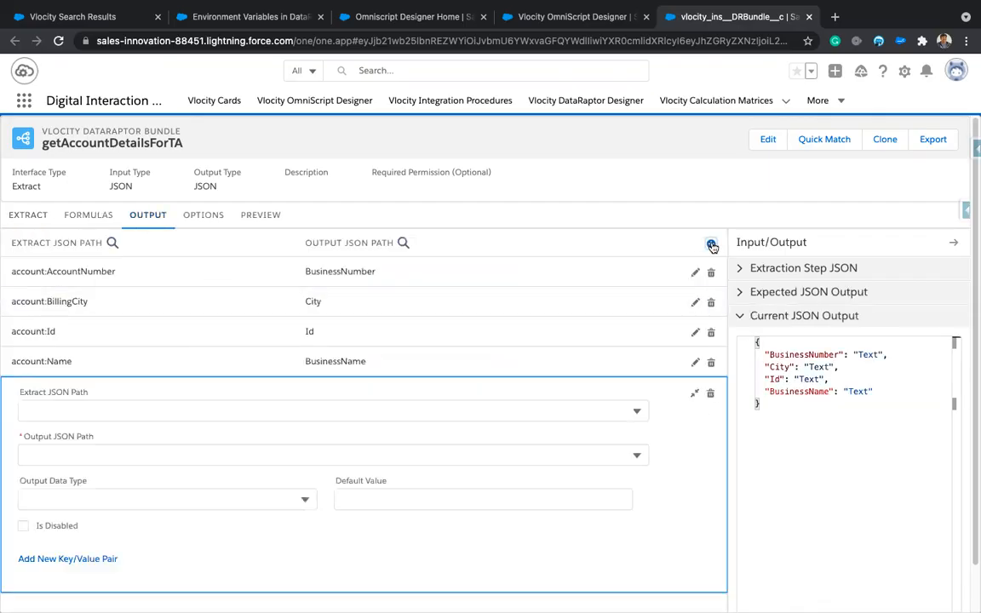
pyautogui.click(207, 410)
pyautogui.scroll(-1, 207, 410)
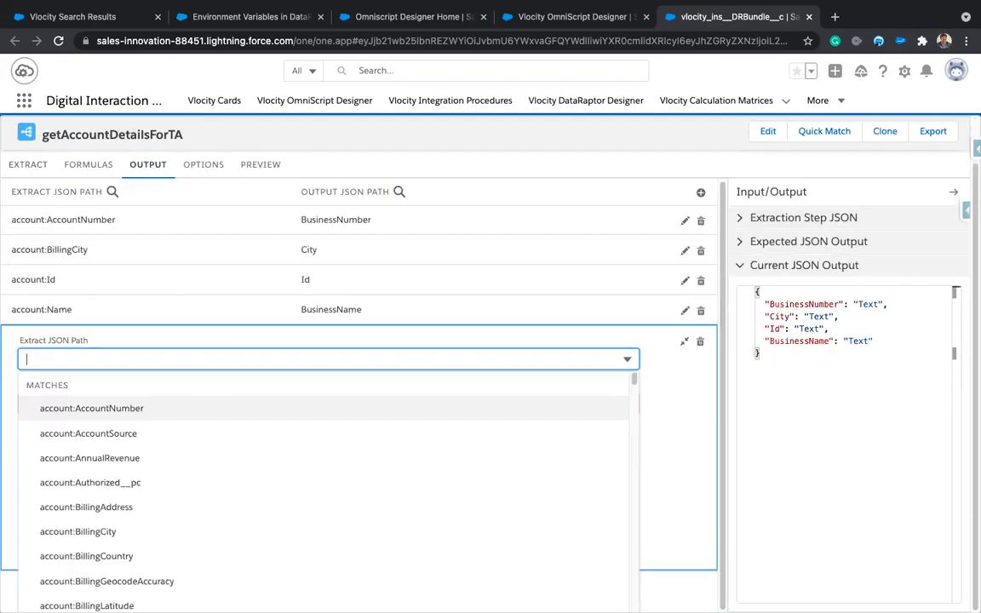
pyautogui.write('Contact')
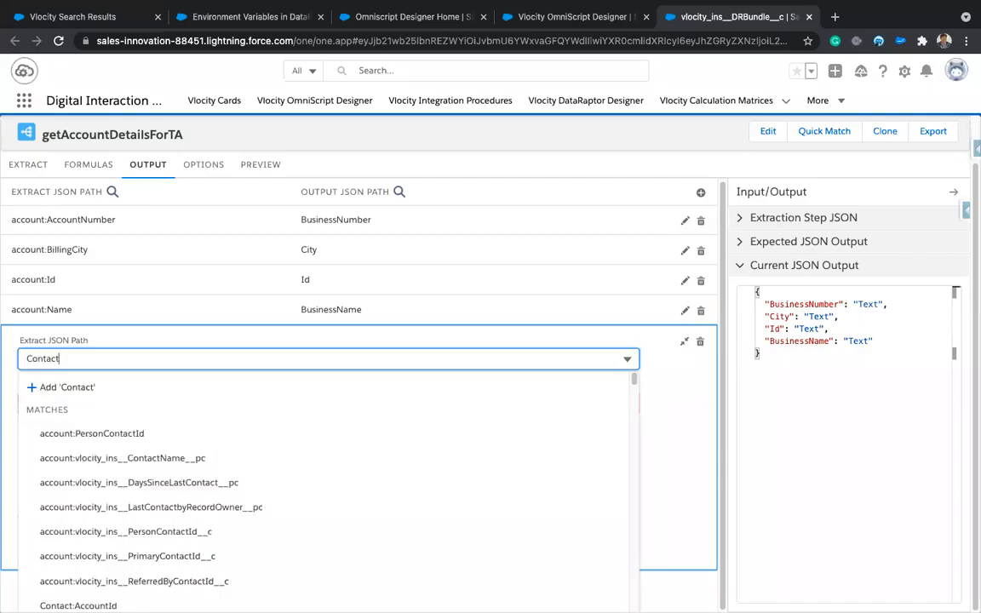
pyautogui.write(':Name')
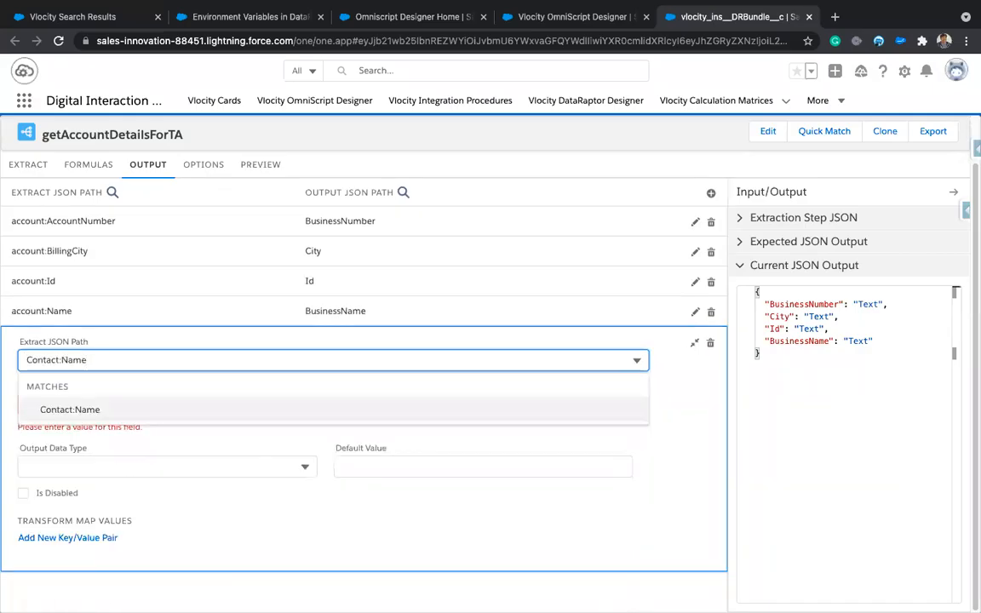
pyautogui.click(92, 408)
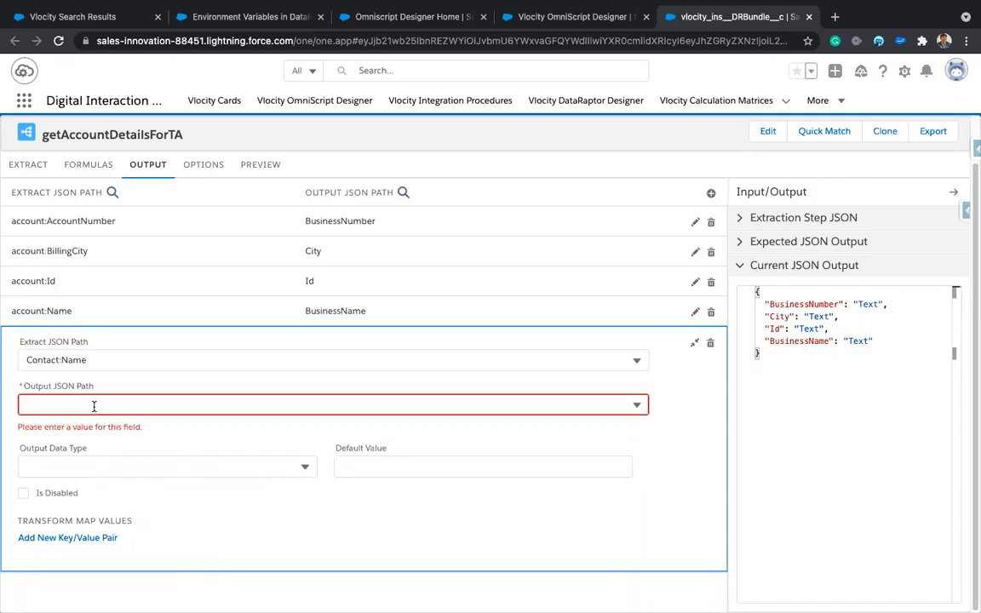
# - Set the new mapping's output JSON path to Contact:Name and collapse the mapping row
pyautogui.click(114, 408)
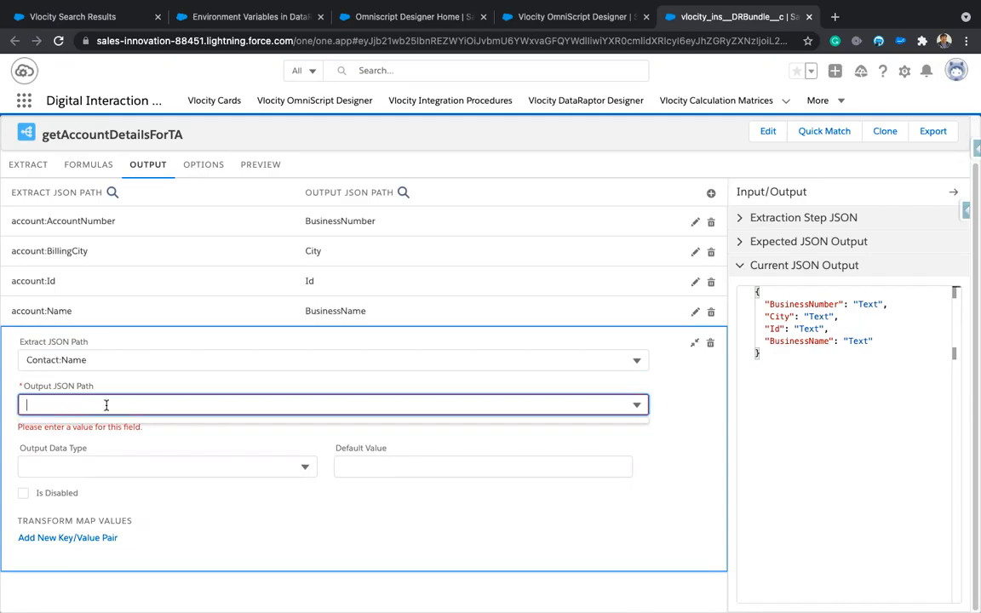
pyautogui.write('Contact:name')
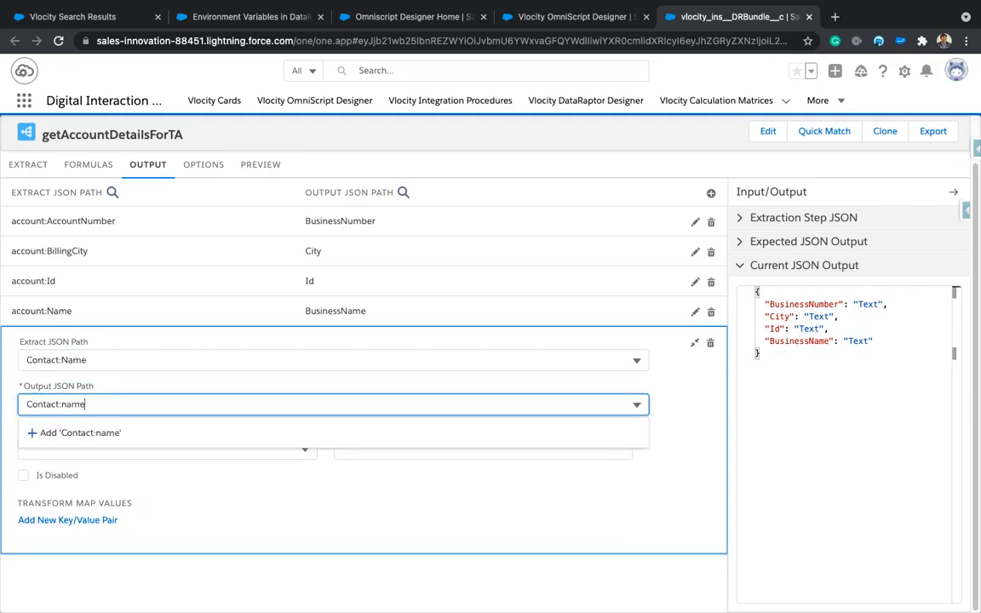
pyautogui.click(65, 403)
pyautogui.press('BackSpace')
pyautogui.write('N')
pyautogui.click(131, 435)
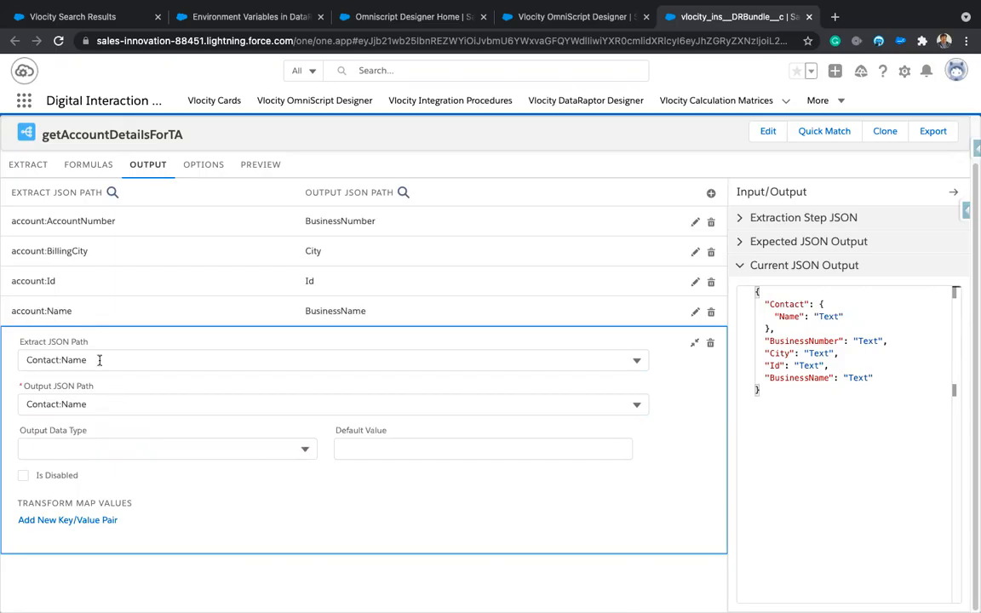
pyautogui.click(84, 359)
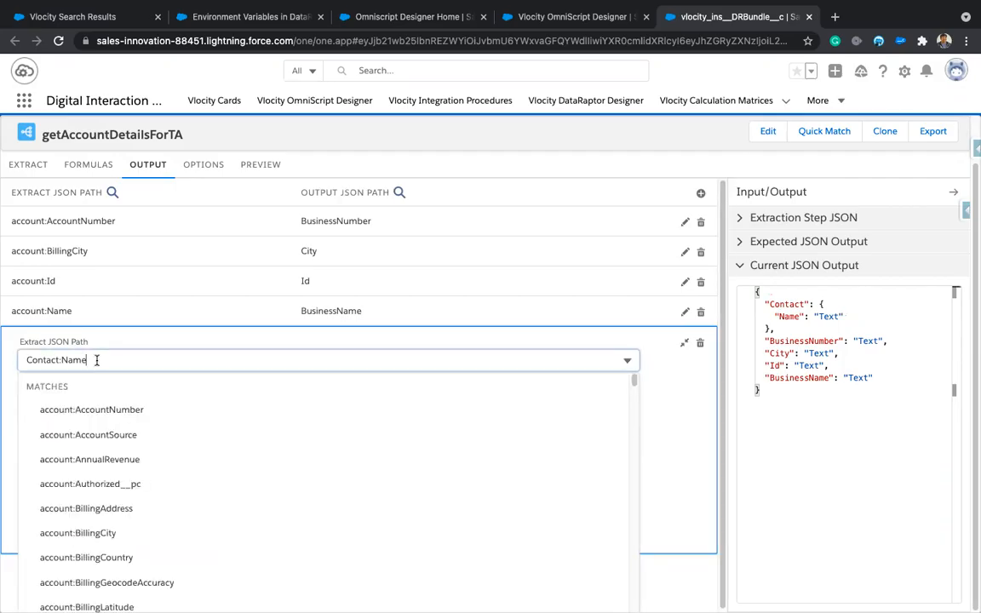
pyautogui.click(682, 347)
# - Run the DataRaptor preview with inputKey "a" and examine how contacts are nested under each account in the response
pyautogui.click(269, 169)
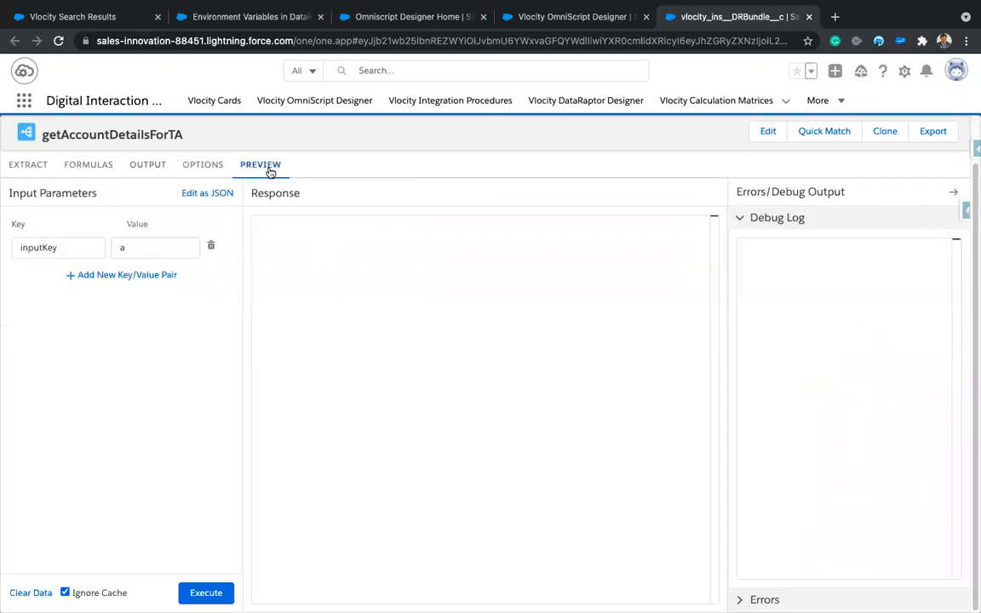
pyautogui.click(207, 591)
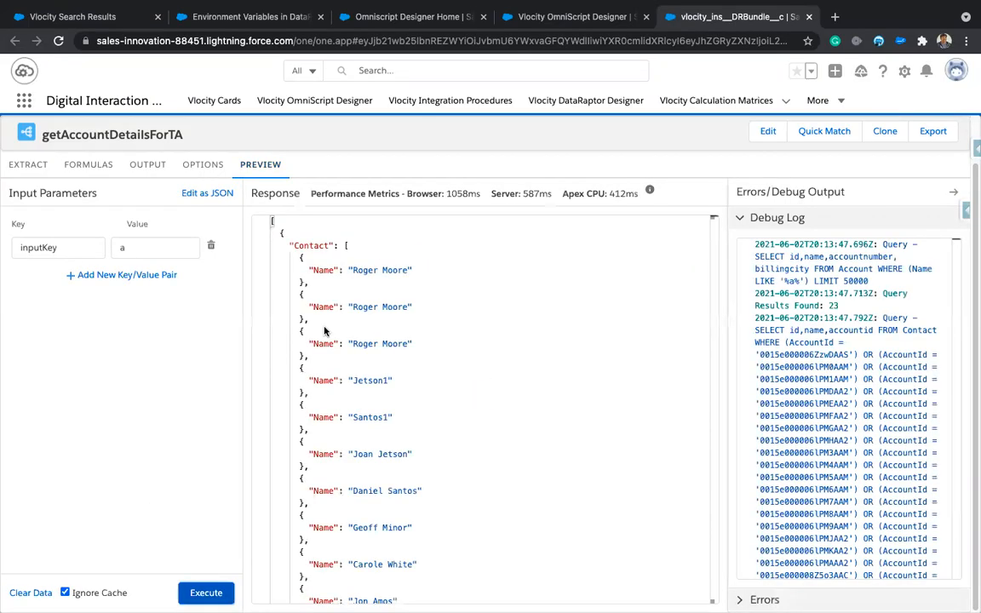
pyautogui.scroll(-3, 409, 358)
pyautogui.scroll(-8, 418, 416)
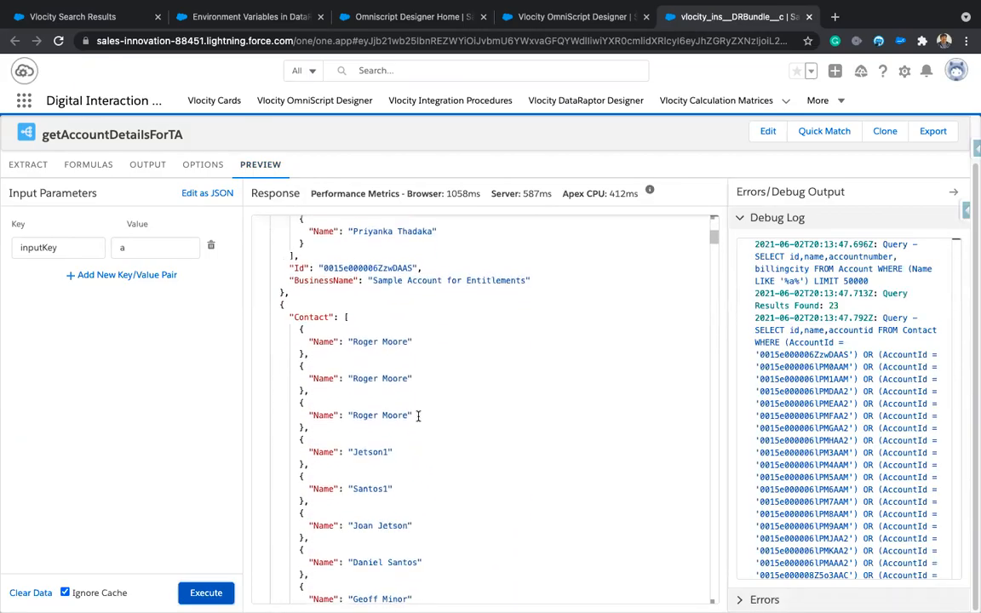
pyautogui.scroll(-6, 418, 416)
pyautogui.scroll(-6, 418, 415)
pyautogui.scroll(2, 418, 416)
pyautogui.scroll(-12, 418, 417)
pyautogui.scroll(-7, 418, 415)
pyautogui.scroll(7, 418, 416)
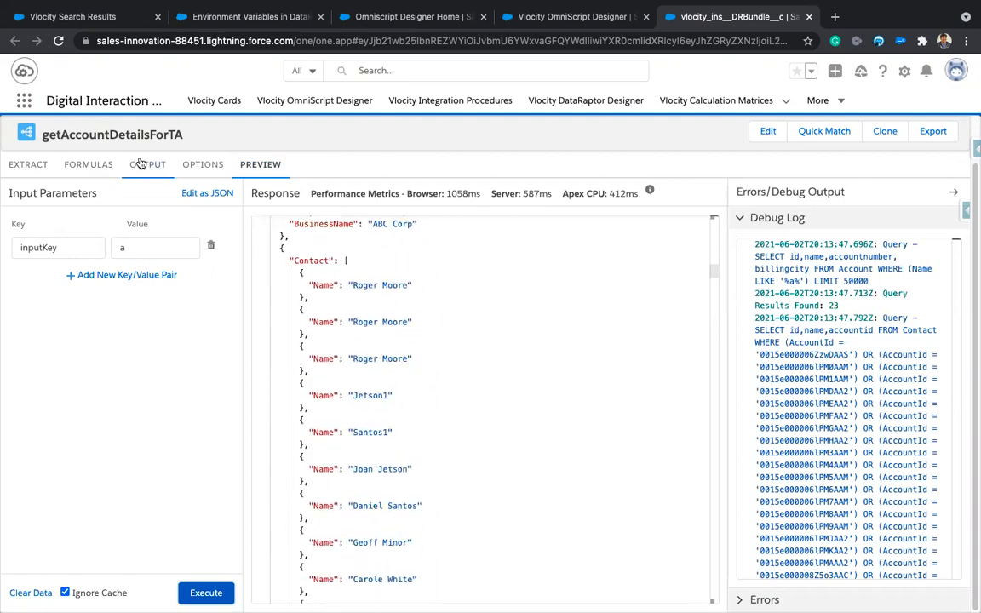
# - Change the output JSON path of the Contact:Name mapping to account:contact:Name and collapse the row
pyautogui.click(141, 163)
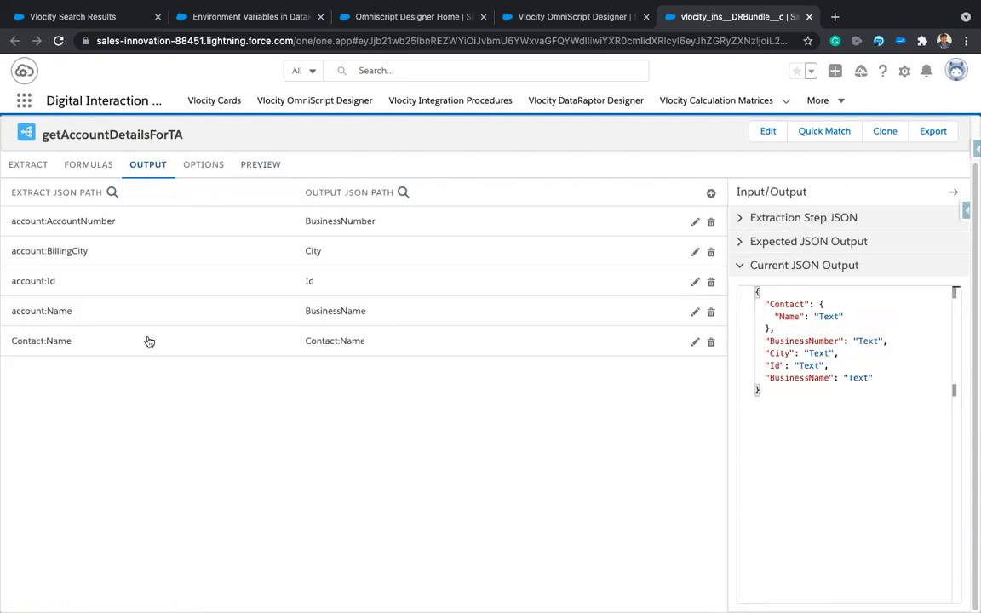
pyautogui.click(37, 346)
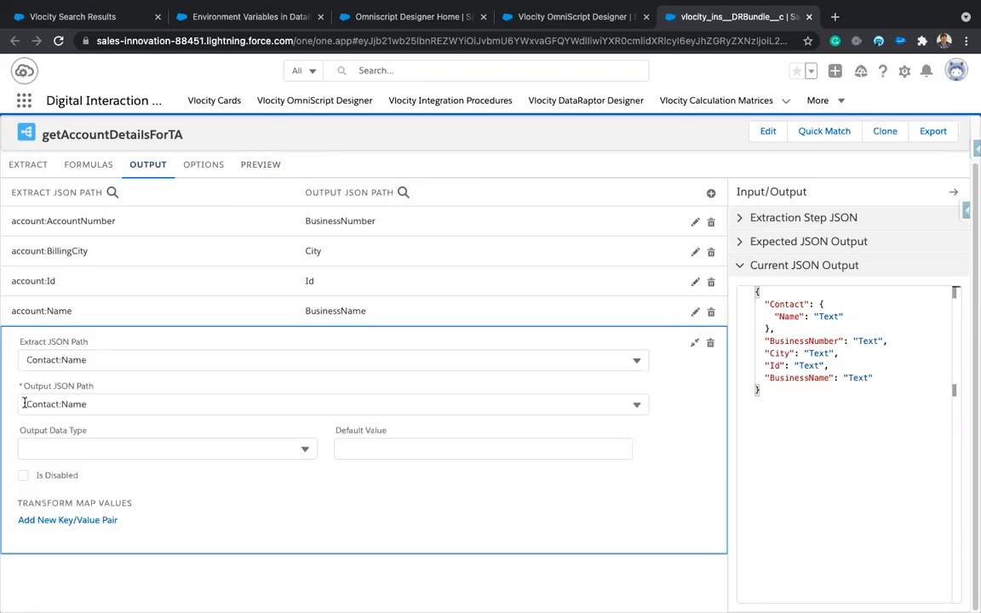
pyautogui.click(222, 403)
pyautogui.write('account')
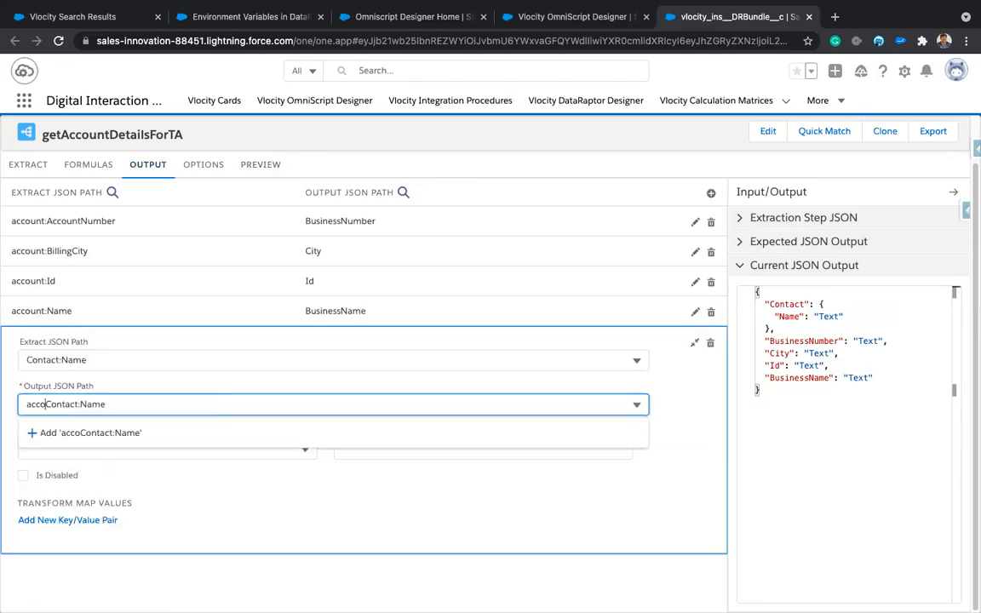
pyautogui.write(':')
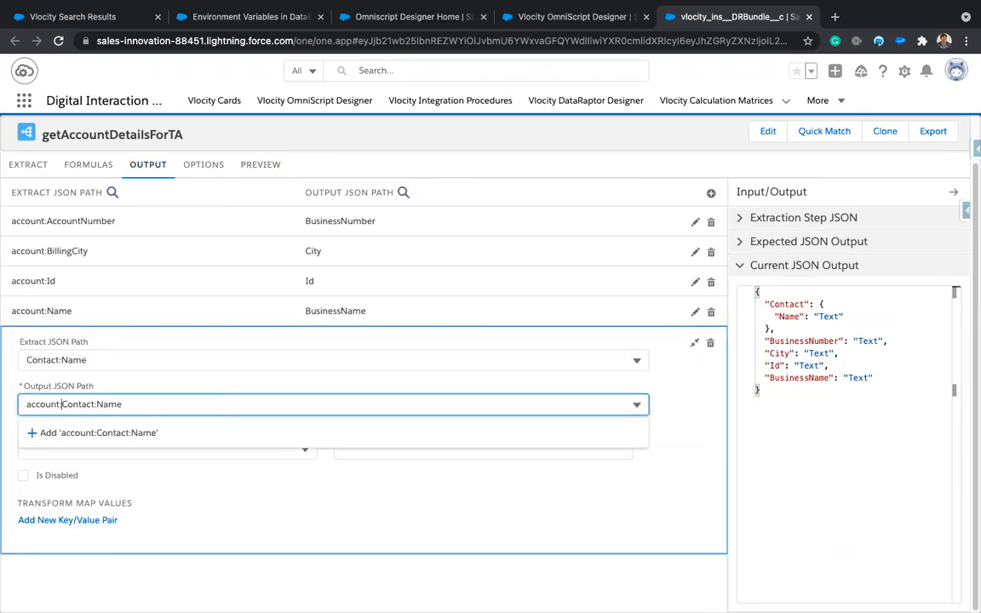
pyautogui.press('Delete')
pyautogui.write('c')
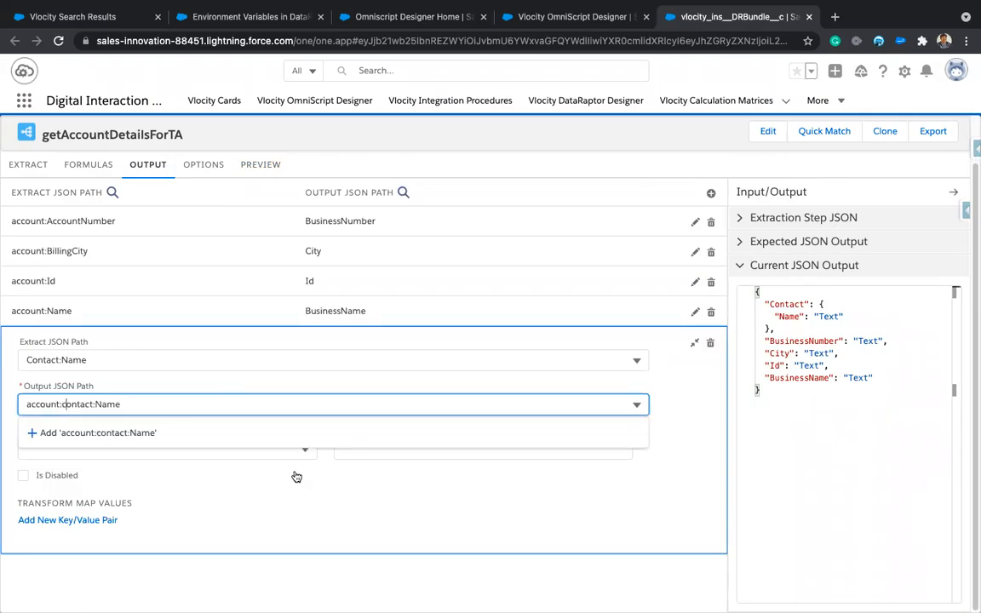
pyautogui.click(180, 432)
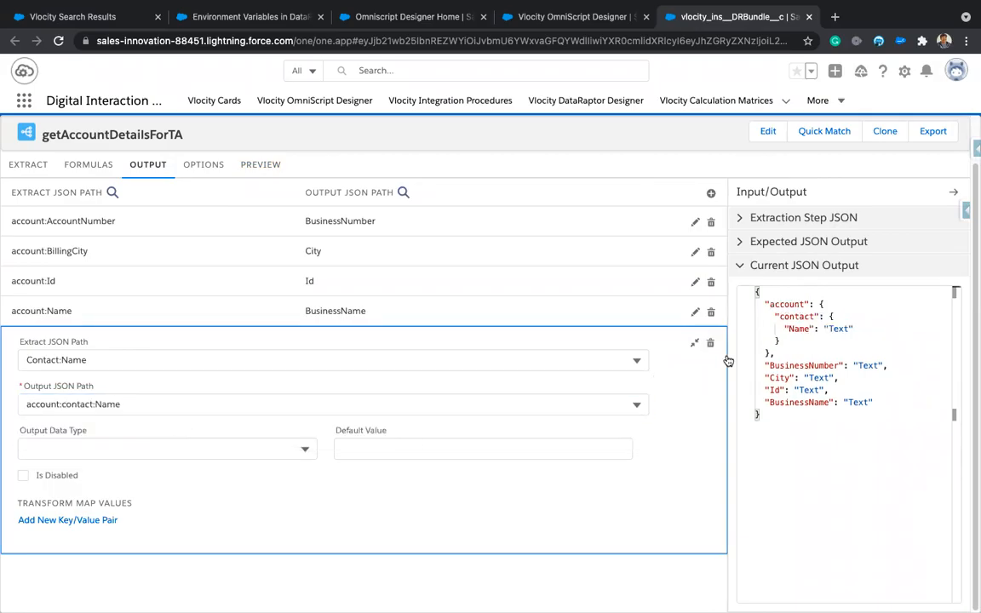
pyautogui.click(695, 343)
# - Rerun the preview with the nested account:contact:Name output path and examine the structure of the returned account and contact nodes
pyautogui.click(262, 165)
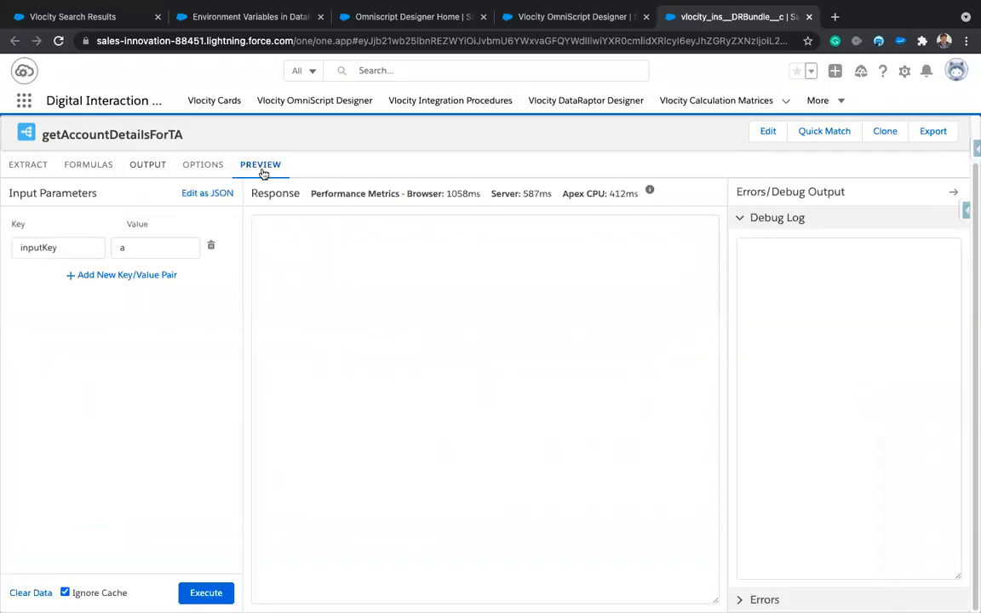
pyautogui.click(206, 592)
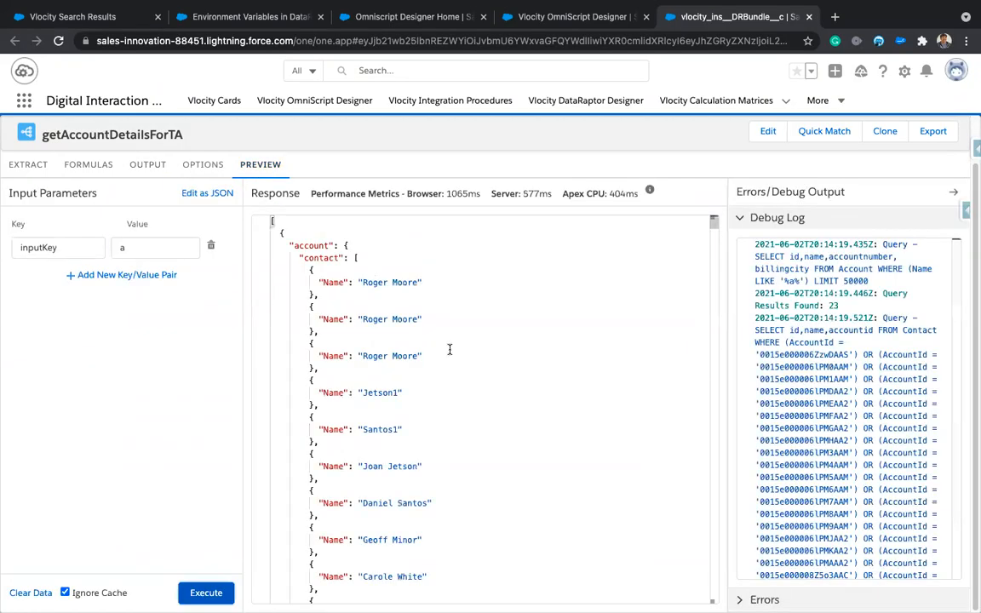
pyautogui.scroll(-5, 495, 482)
pyautogui.scroll(-4, 495, 483)
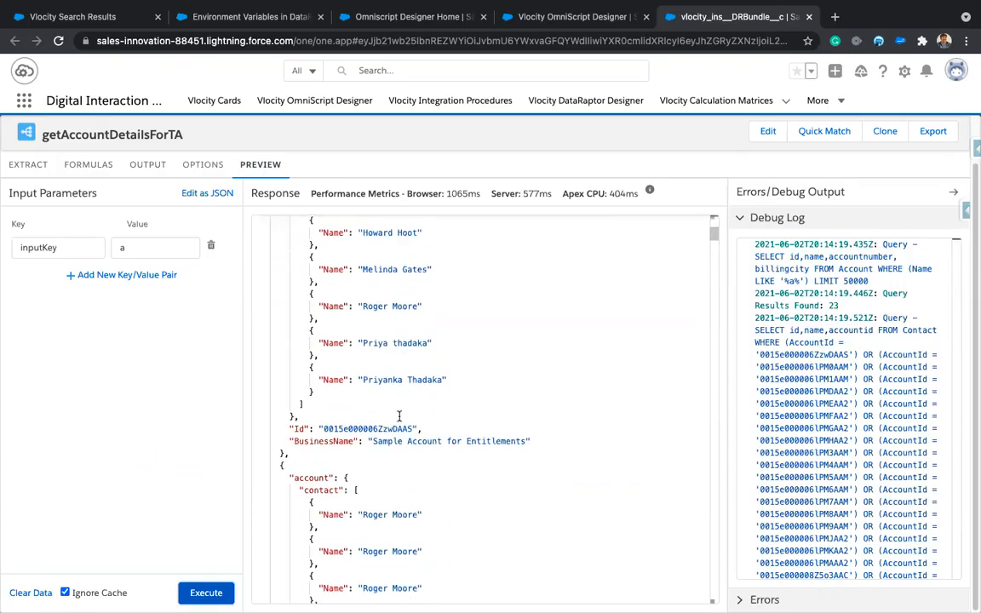
pyautogui.scroll(7, 464, 334)
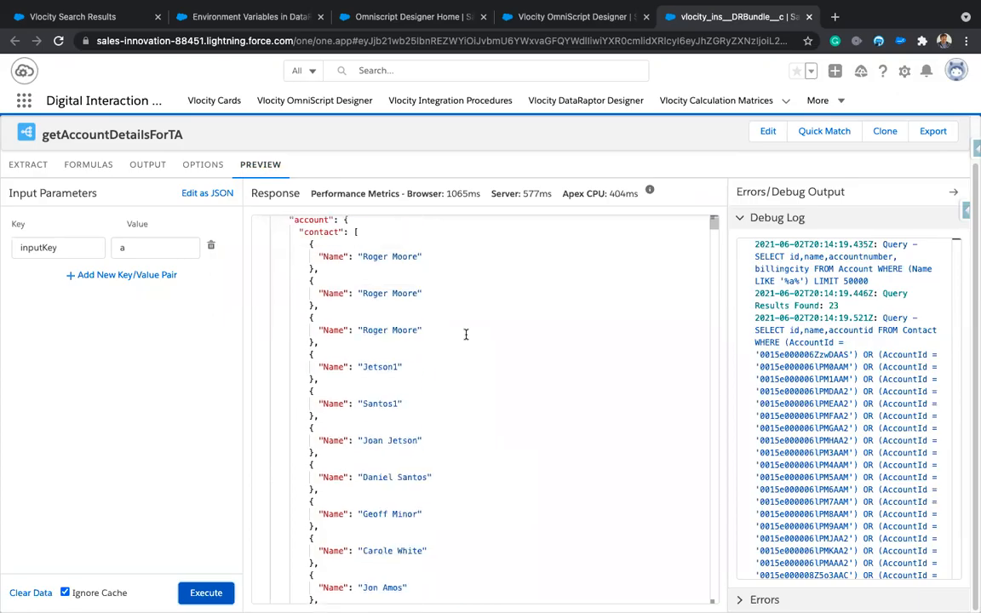
pyautogui.scroll(1, 466, 334)
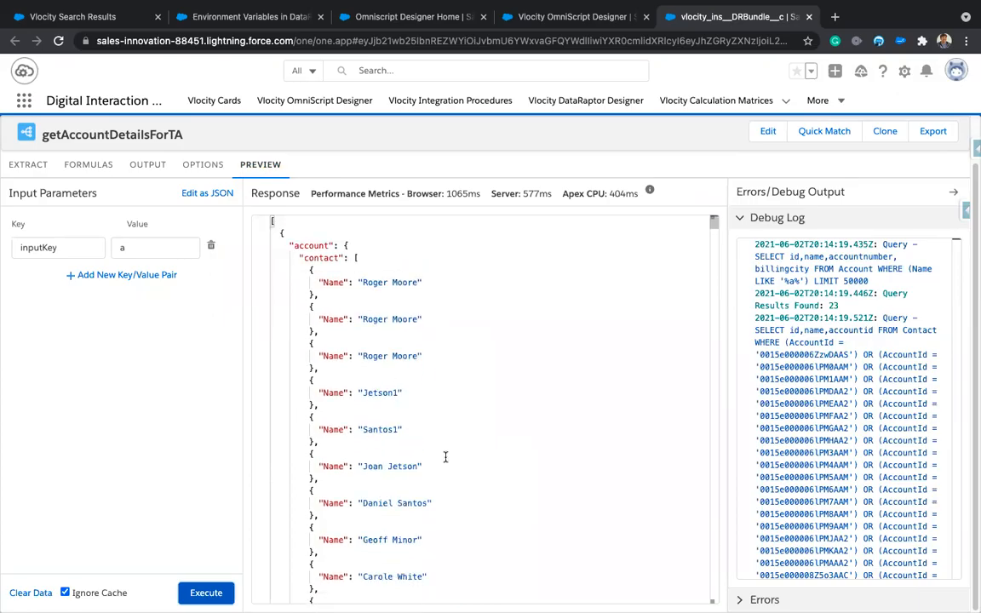
pyautogui.scroll(-15, 468, 482)
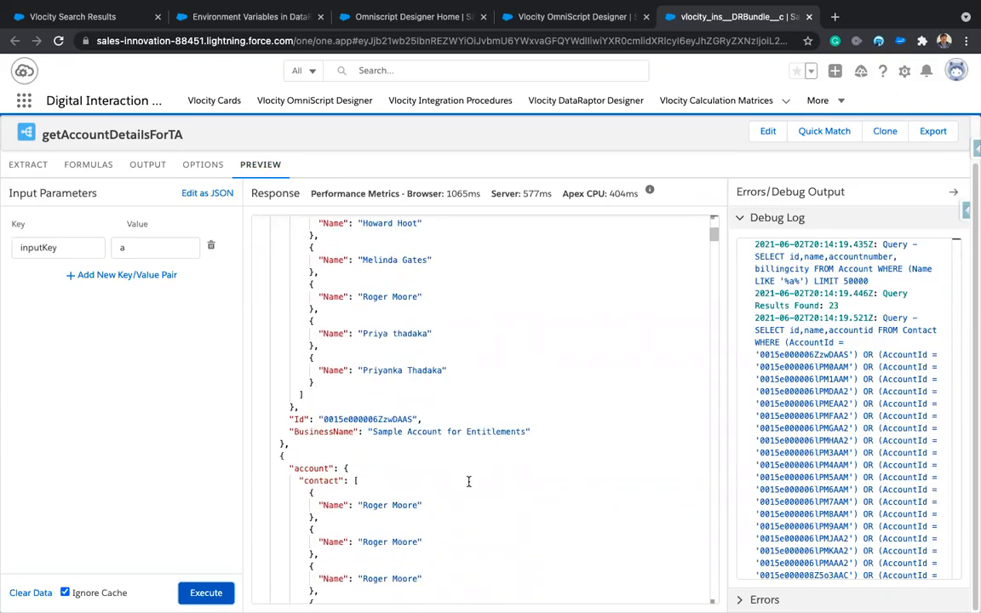
pyautogui.scroll(-12, 468, 482)
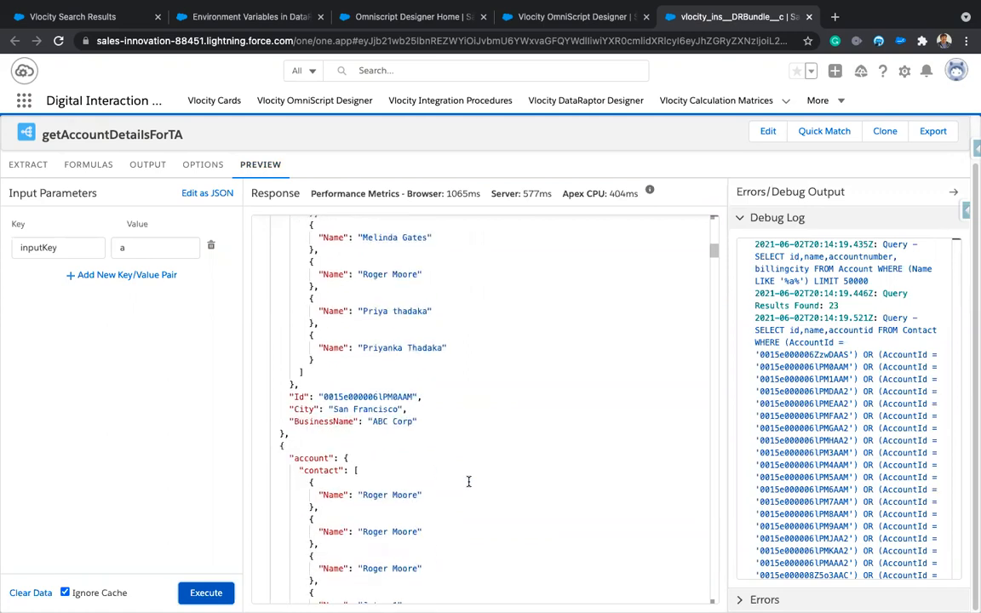
pyautogui.scroll(-12, 468, 482)
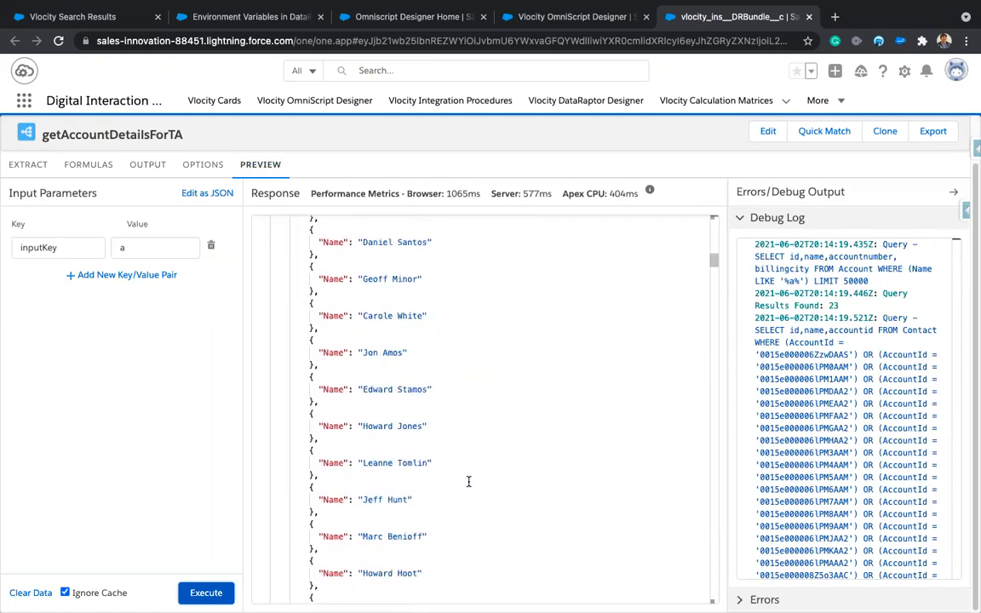
pyautogui.scroll(-4, 469, 482)
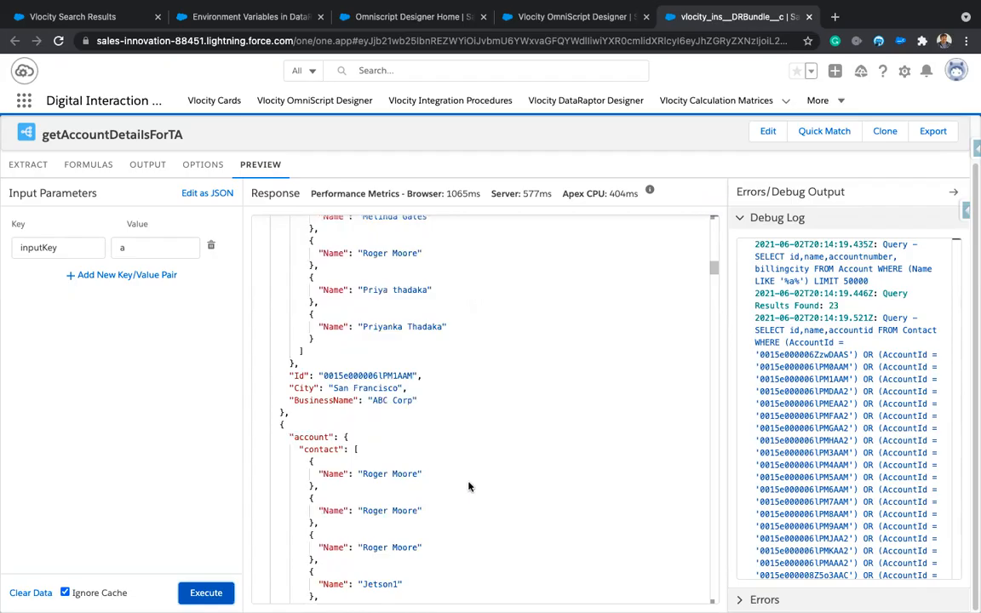
# - Remove the account prefix from the Contact:Name mapping so that its output JSON path is contact:Name
pyautogui.click(146, 168)
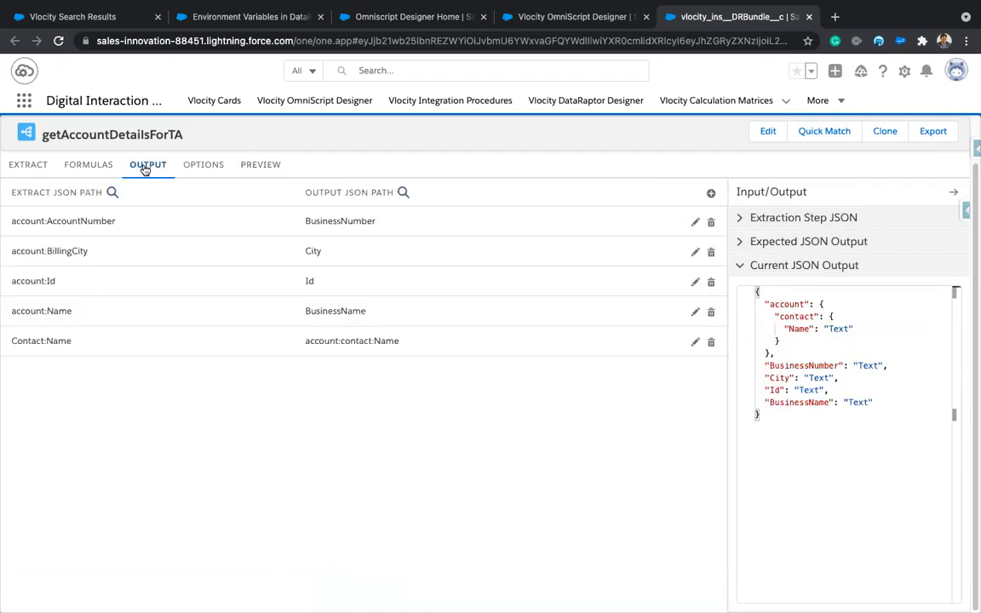
pyautogui.click(344, 343)
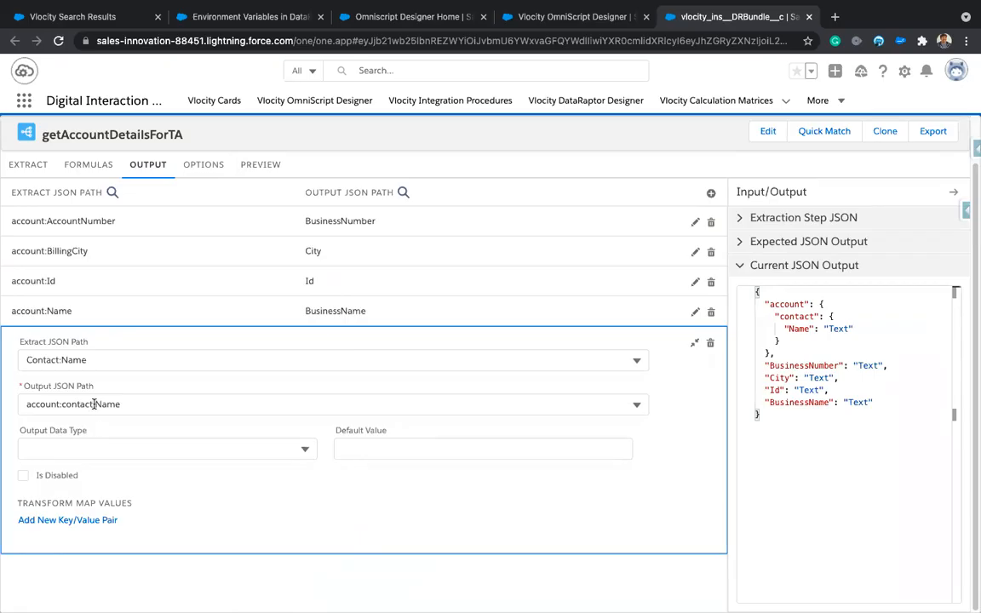
pyautogui.moveTo(62, 403); pyautogui.dragTo(8, 405)
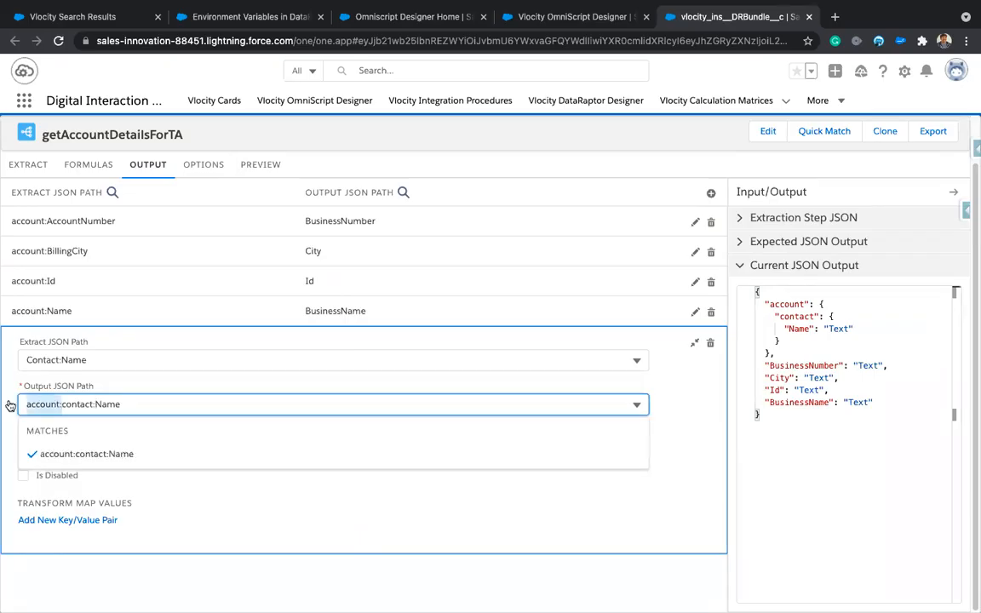
pyautogui.press('BackSpace')
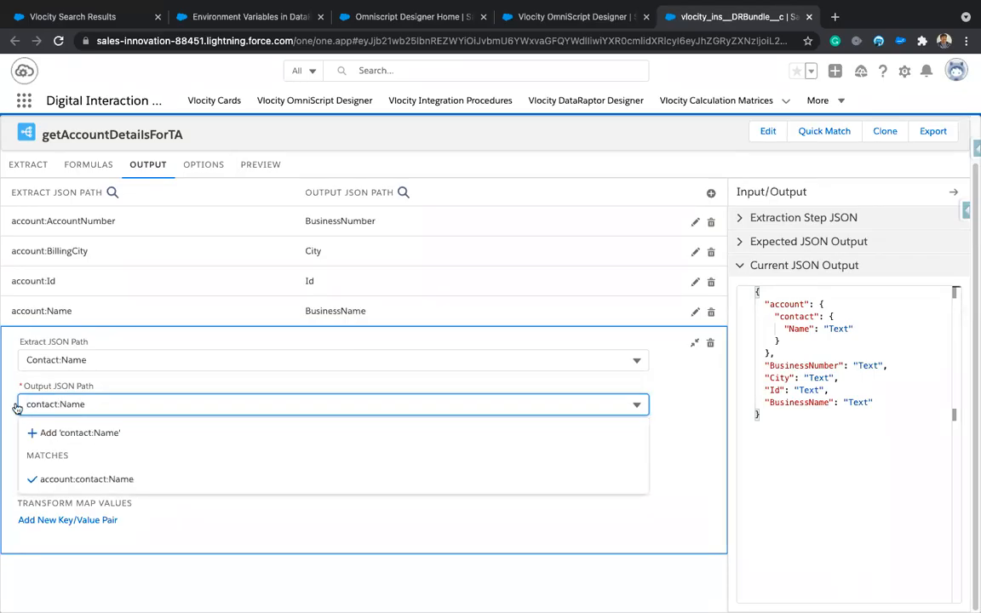
pyautogui.click(93, 433)
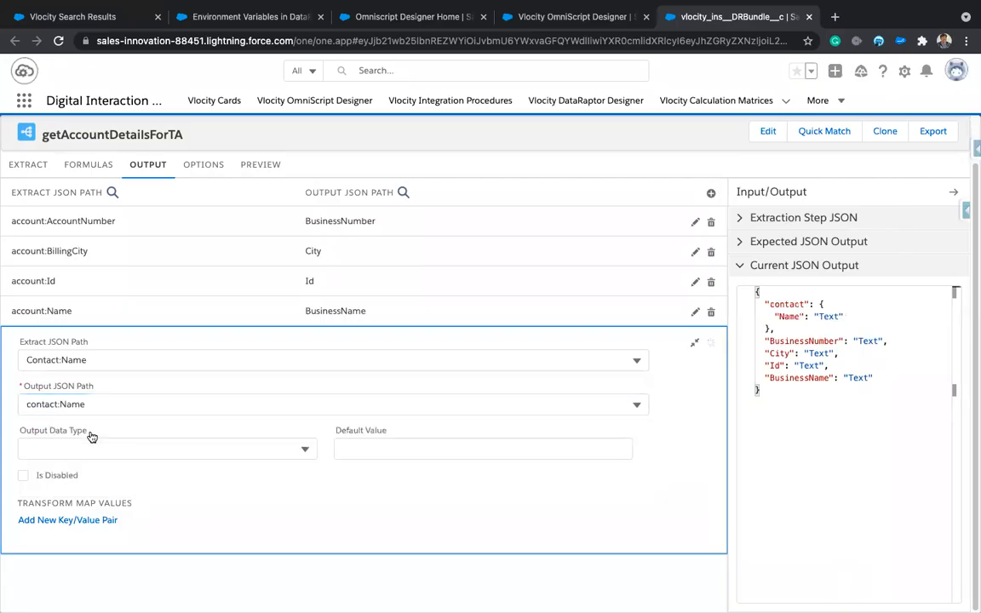
# - Collapse the Contact:Name mapping, rerun the preview with inputKey "a", and examine how contacts are nested in each account node
pyautogui.click(694, 344)
pyautogui.click(270, 166)
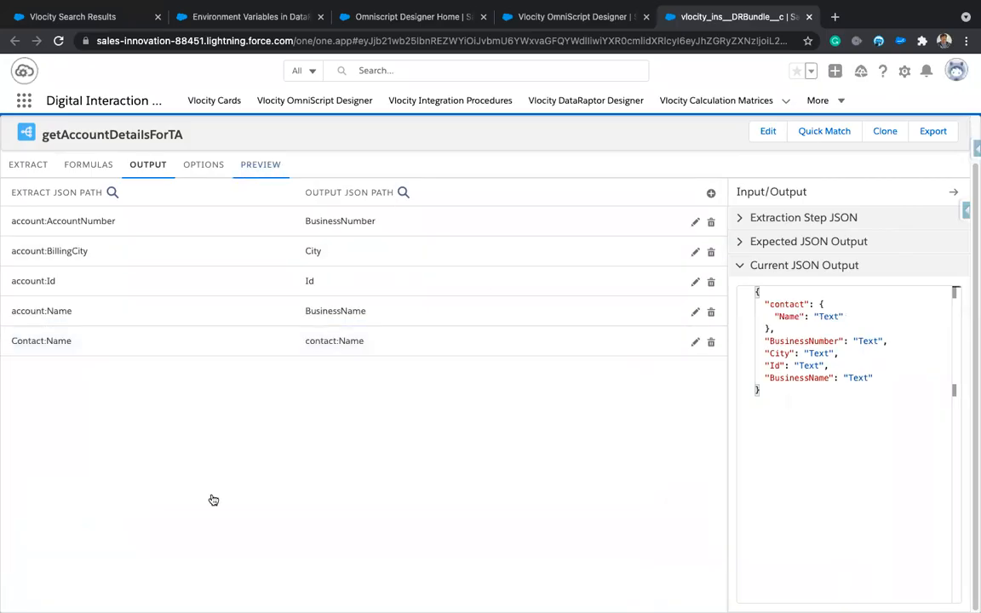
pyautogui.click(206, 592)
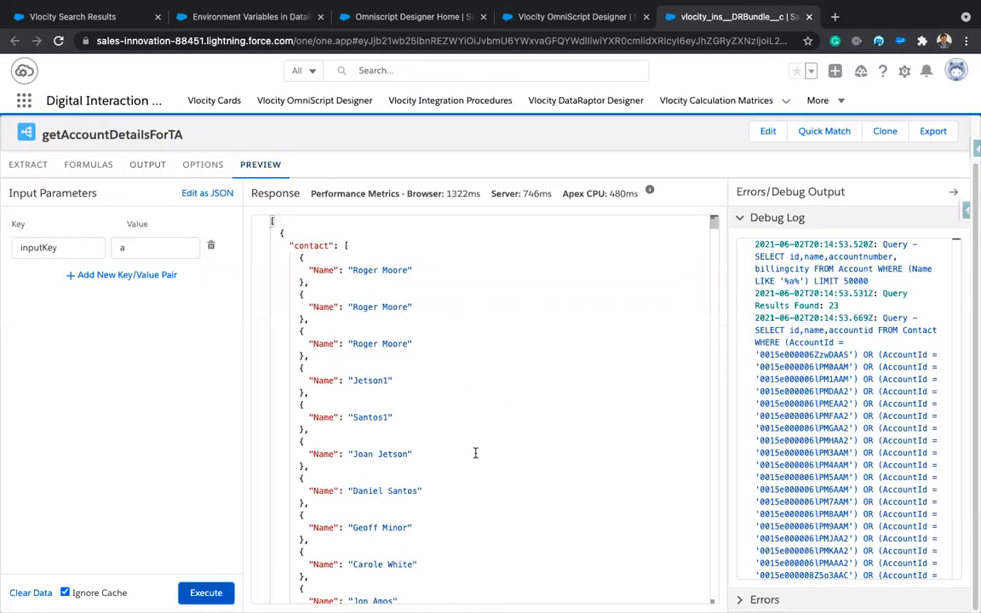
pyautogui.scroll(-5, 475, 453)
pyautogui.scroll(-8, 476, 453)
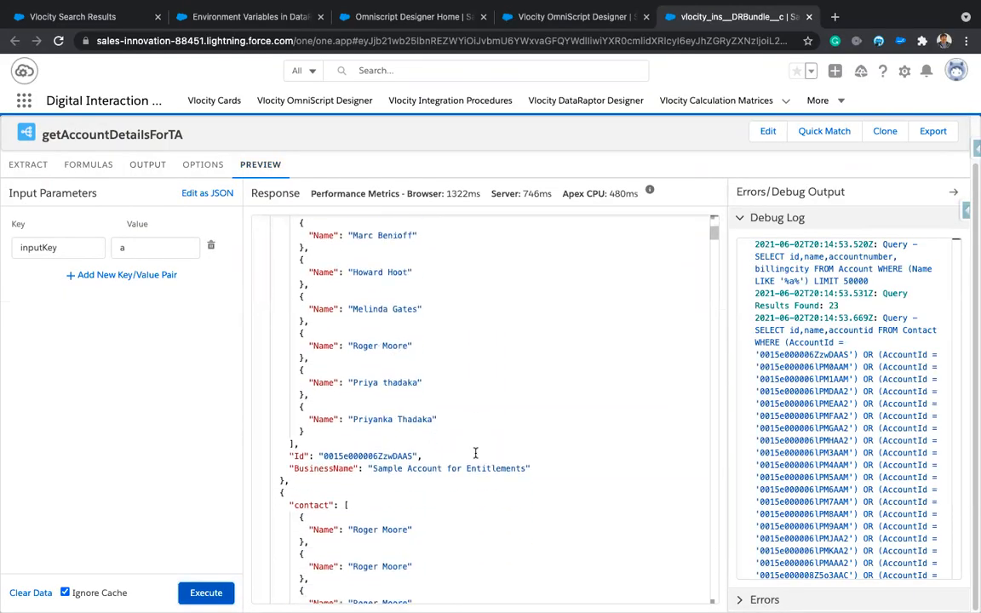
pyautogui.scroll(-5, 475, 453)
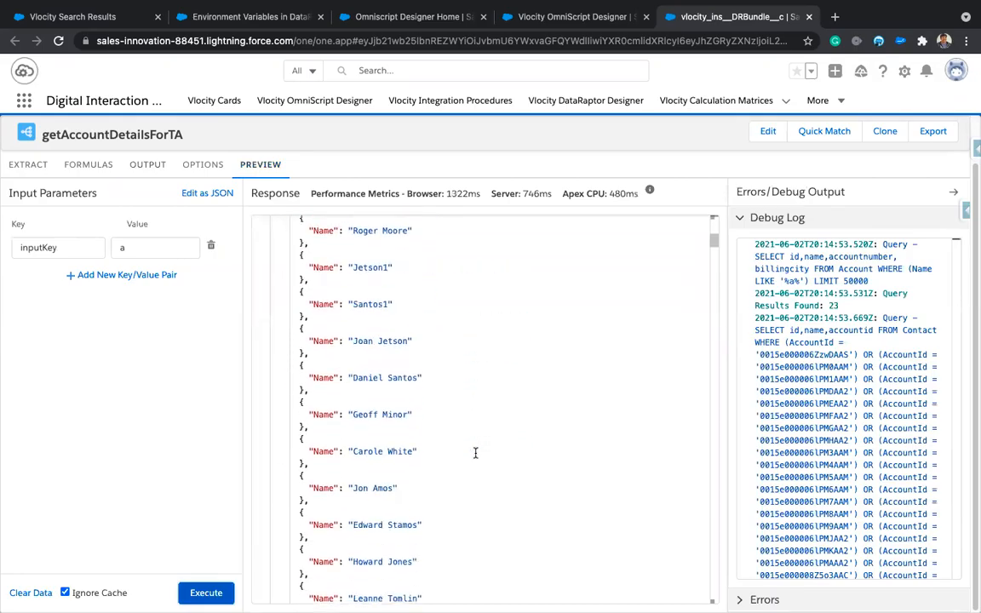
# - Set the operator of the Account extract step's Name filter to =
pyautogui.click(150, 164)
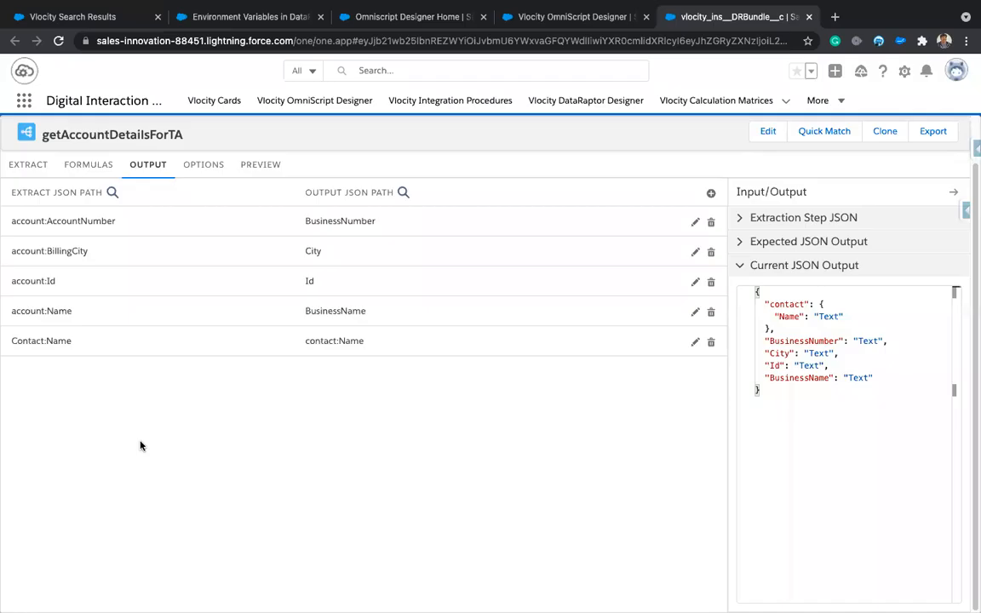
pyautogui.click(25, 170)
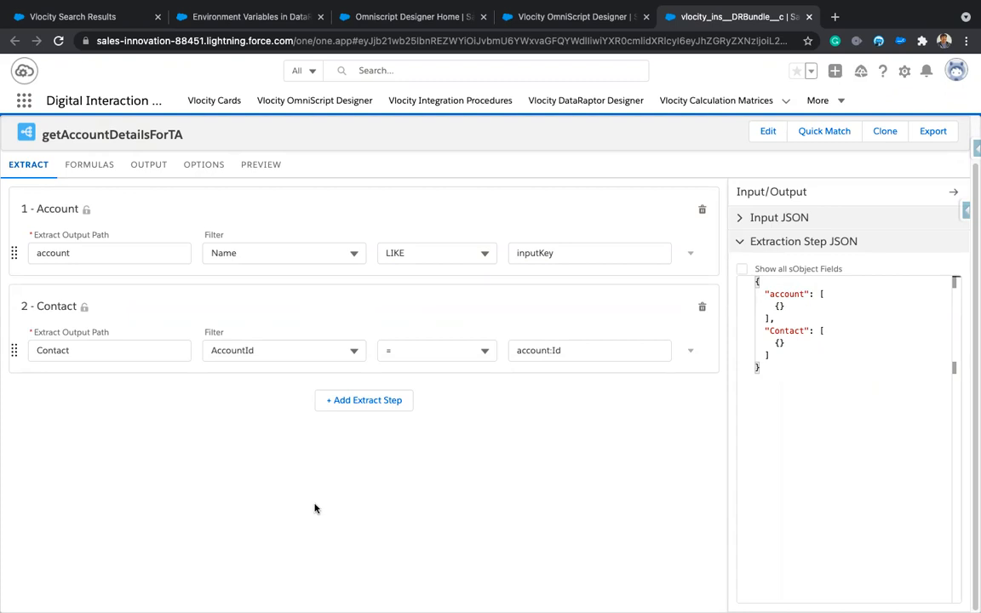
pyautogui.click(448, 252)
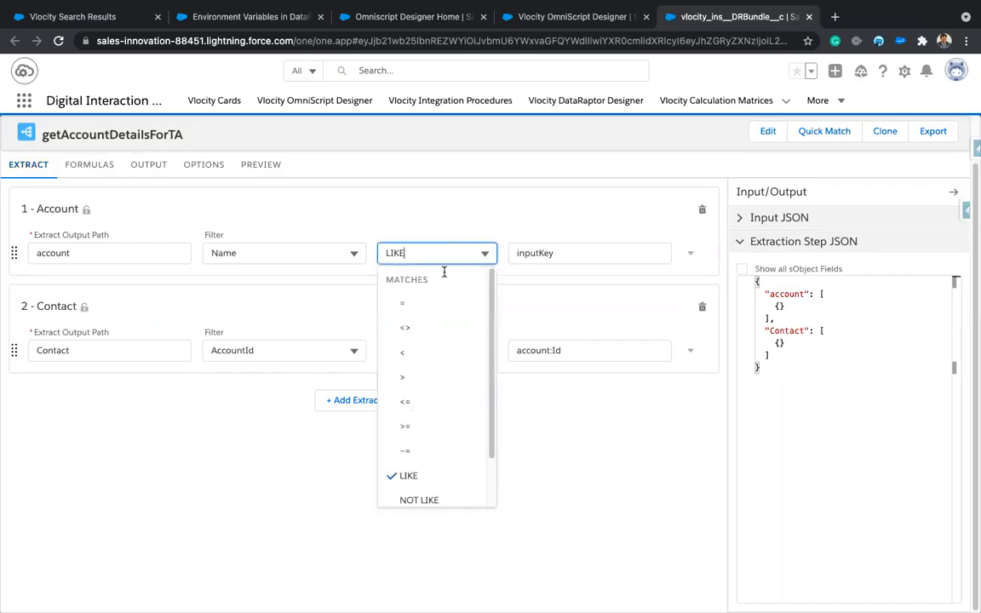
pyautogui.click(431, 302)
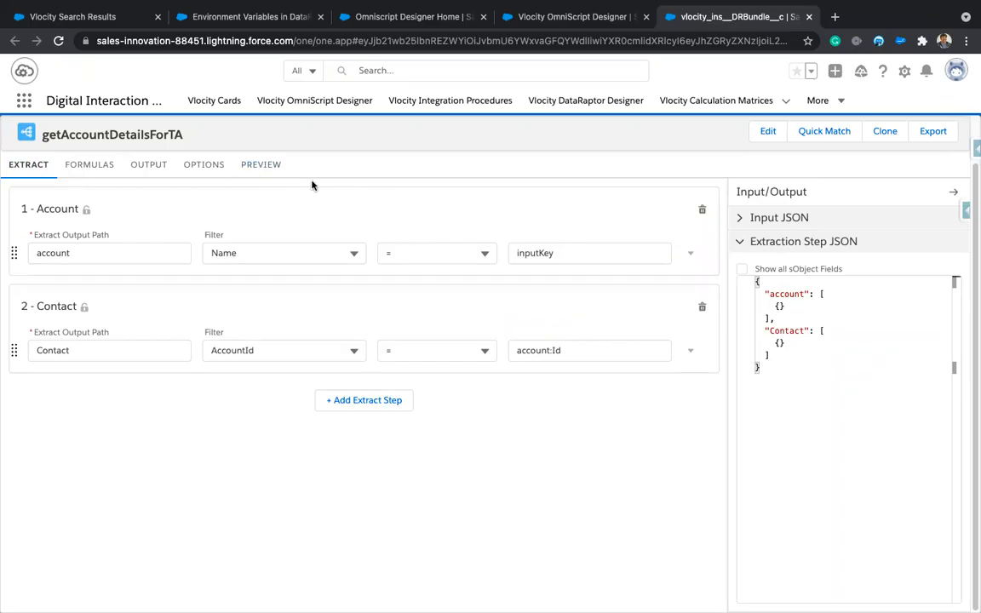
# - Run the DataRaptor preview with the inputKey value set to "Acme"
pyautogui.click(275, 173)
pyautogui.click(124, 247)
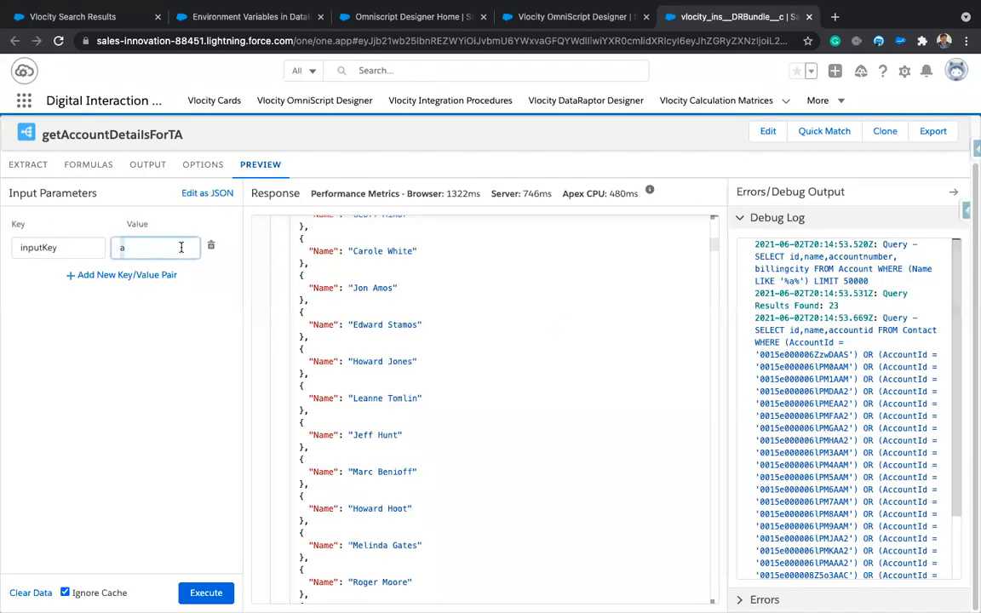
pyautogui.write('cme')
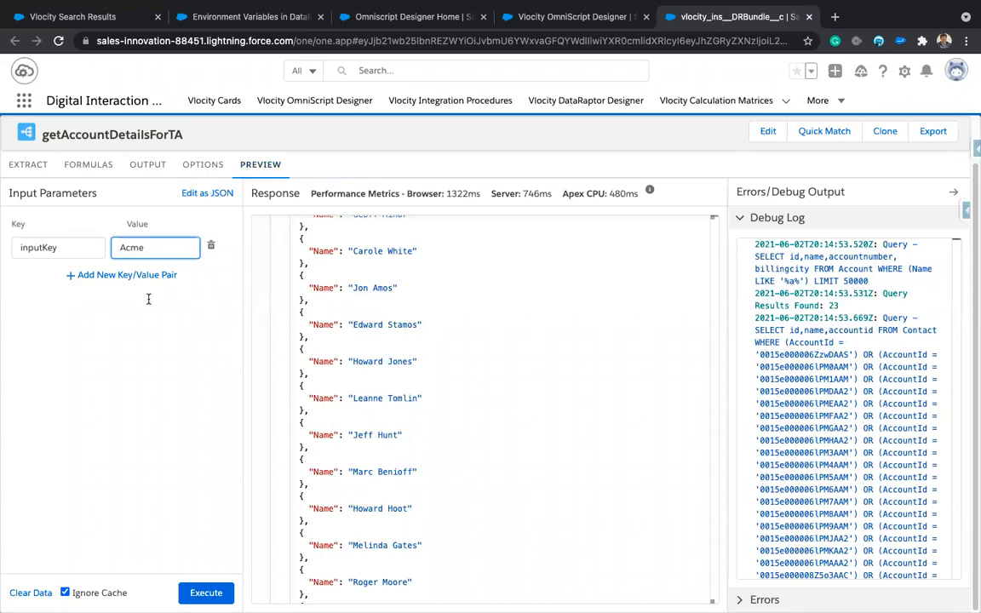
pyautogui.click(196, 593)
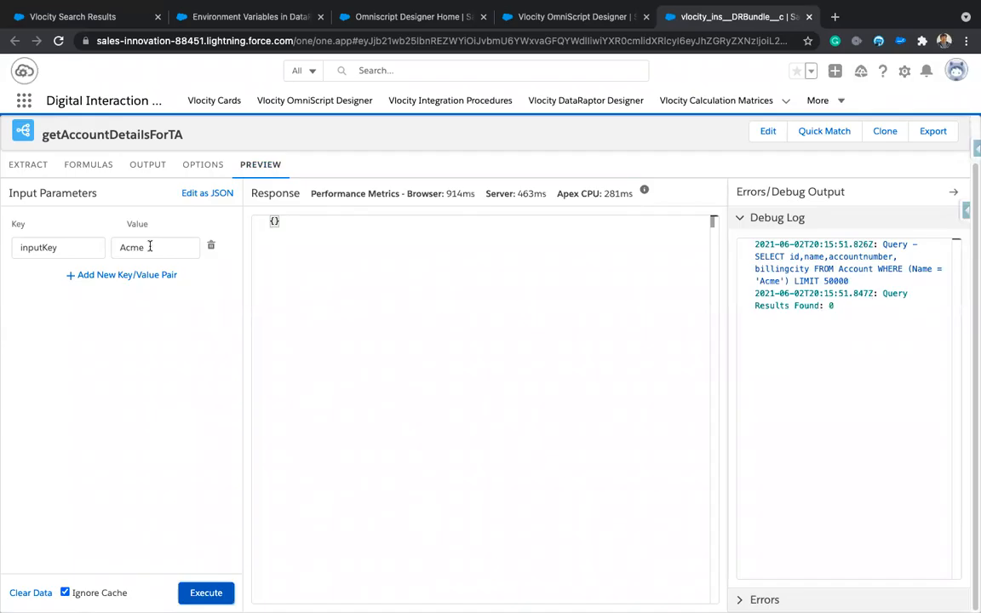
# - Duplicate the browser tab holding the getAccountDetailsForTA DataRaptor and return to the original tab
pyautogui.click(586, 23)
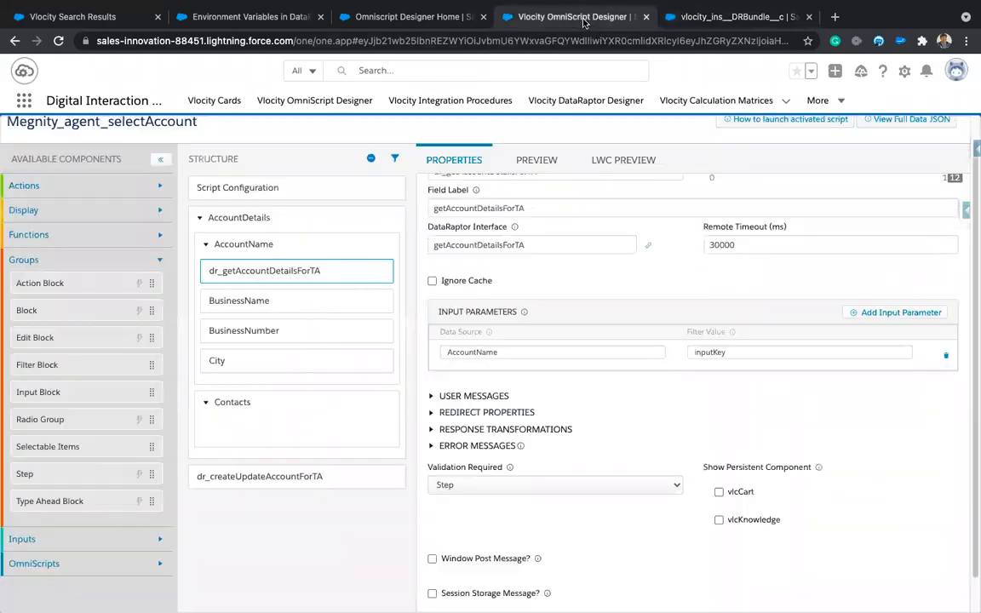
pyautogui.click(91, 15)
pyautogui.click(277, 26)
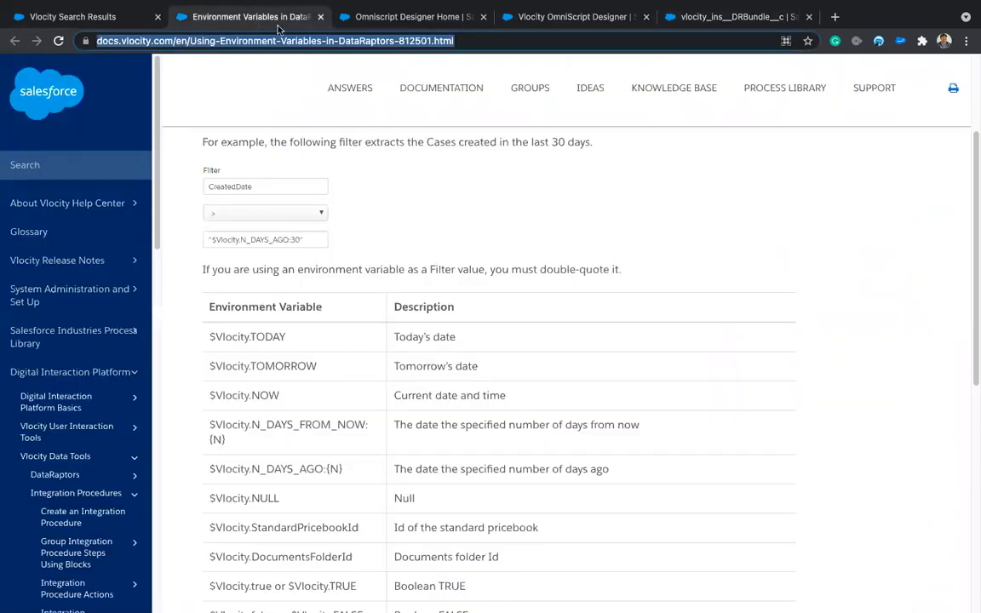
pyautogui.click(712, 20)
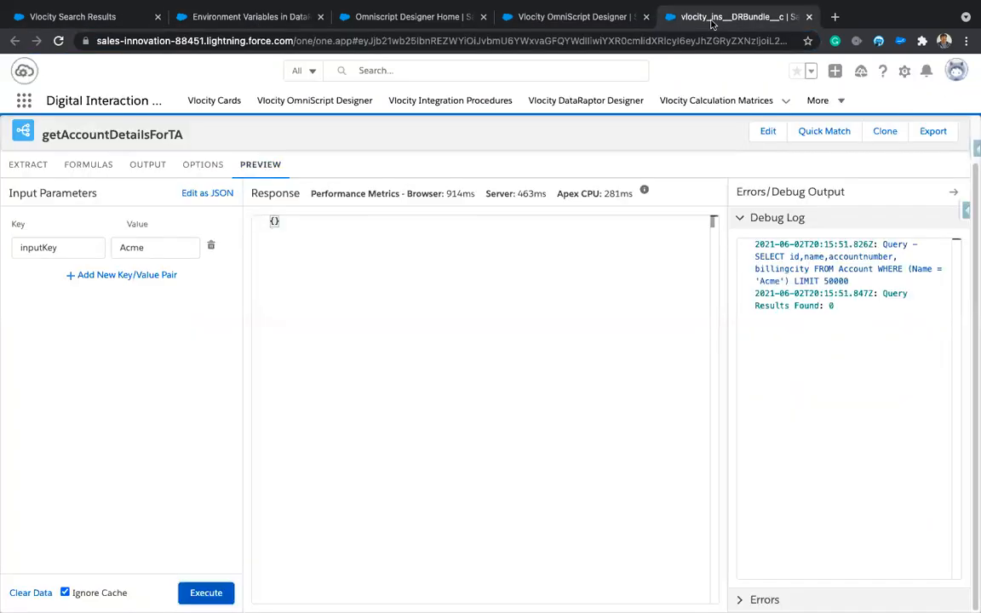
pyautogui.rightClick(712, 22)
pyautogui.click(745, 109)
pyautogui.click(687, 23)
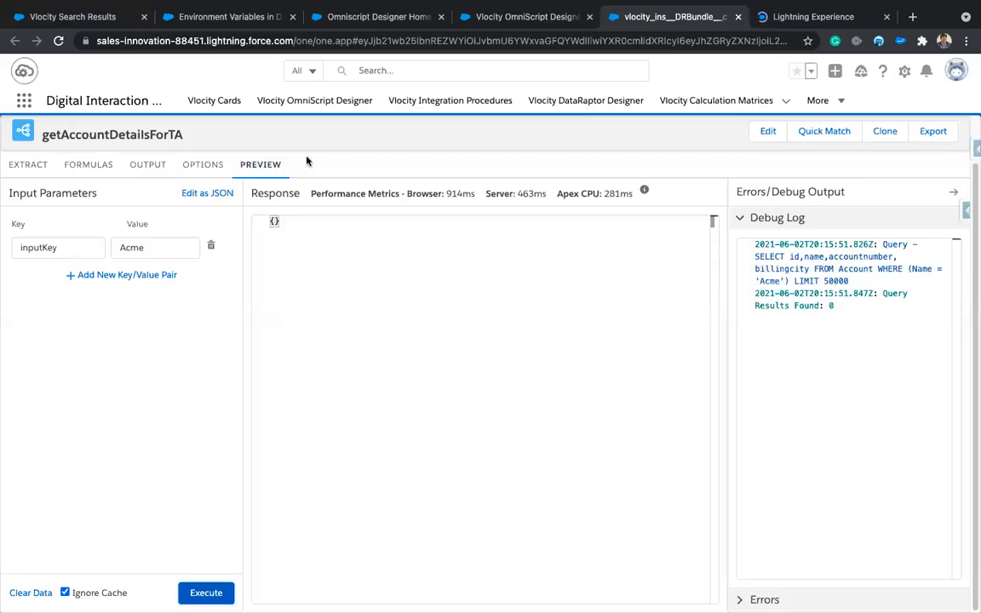
# - Change the preview's inputKey value to "Acme1" and execute the DataRaptor
pyautogui.click(154, 248)
pyautogui.write('1')
pyautogui.click(207, 594)
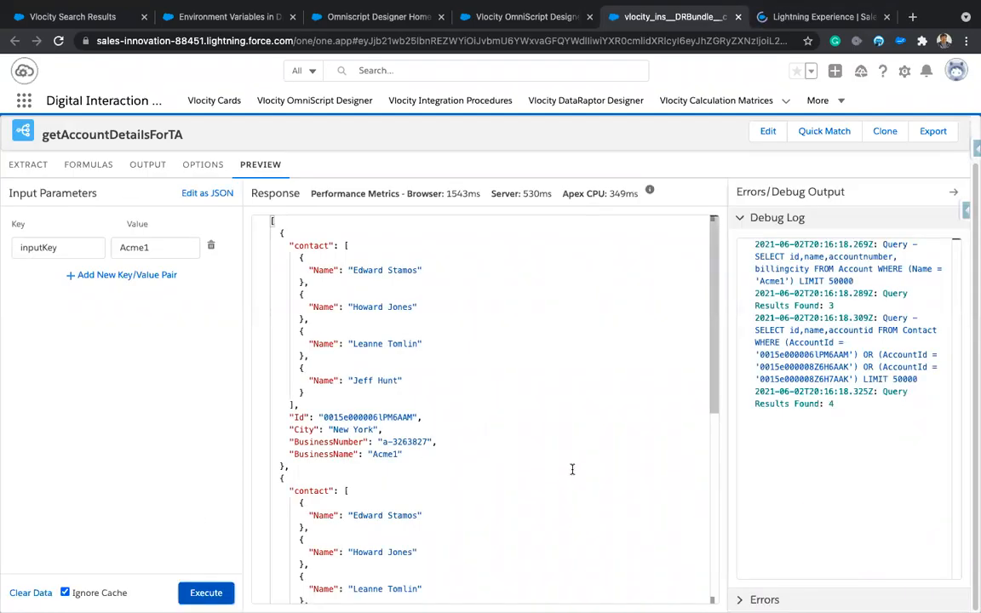
# - Examine the response for Acme1, comparing the contact list, Id and BusinessName of each returned account node
pyautogui.scroll(-5, 565, 467)
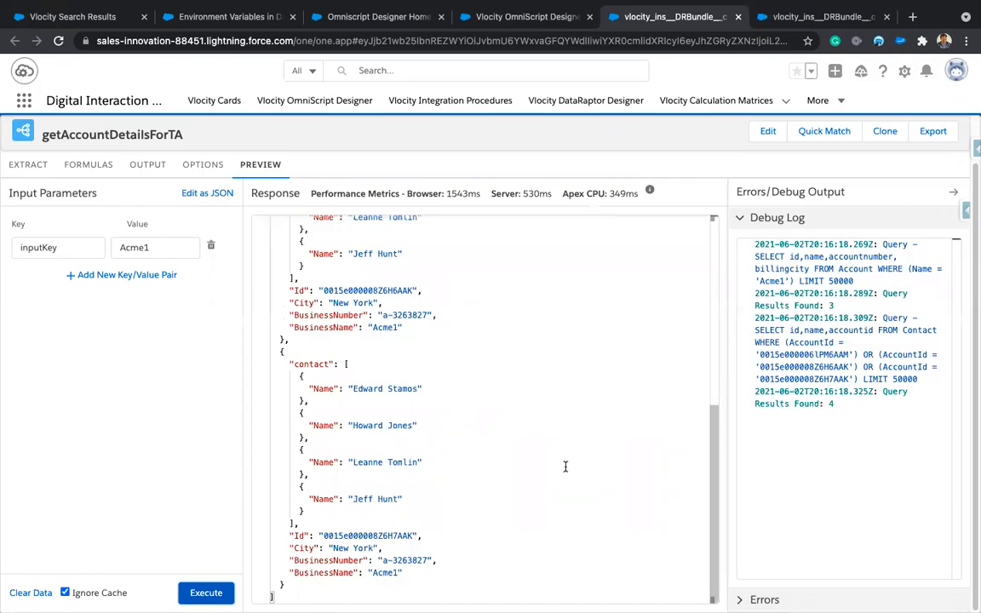
pyautogui.scroll(5, 565, 467)
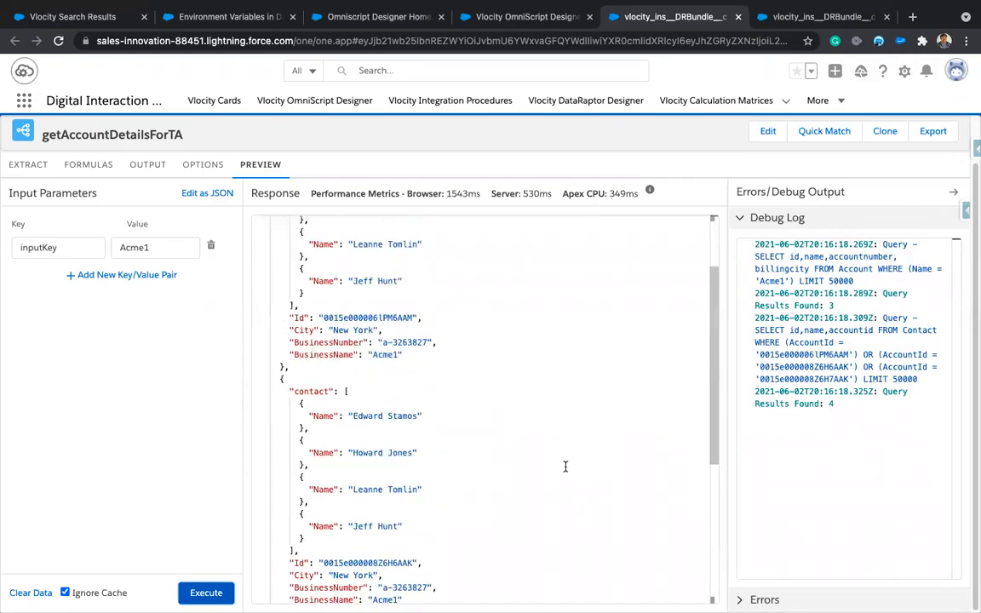
pyautogui.scroll(-1, 564, 466)
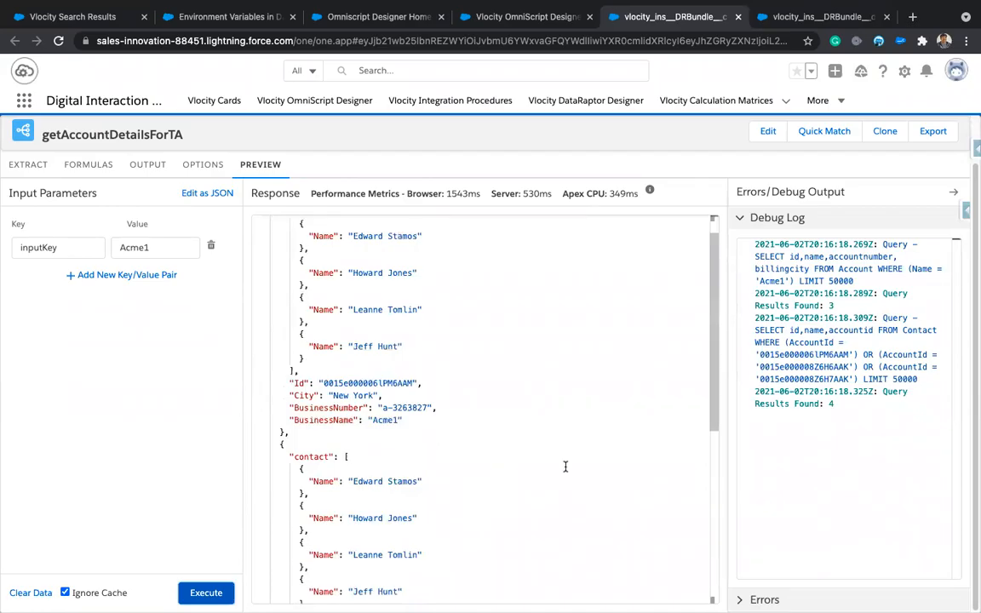
pyautogui.click(387, 420)
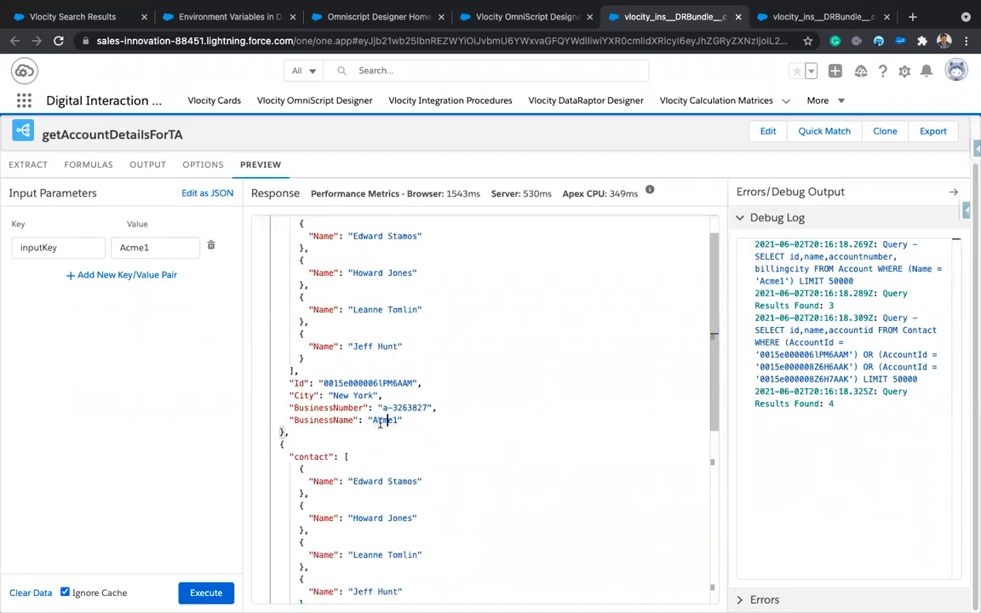
pyautogui.doubleClick(385, 420)
pyautogui.scroll(-3, 486, 471)
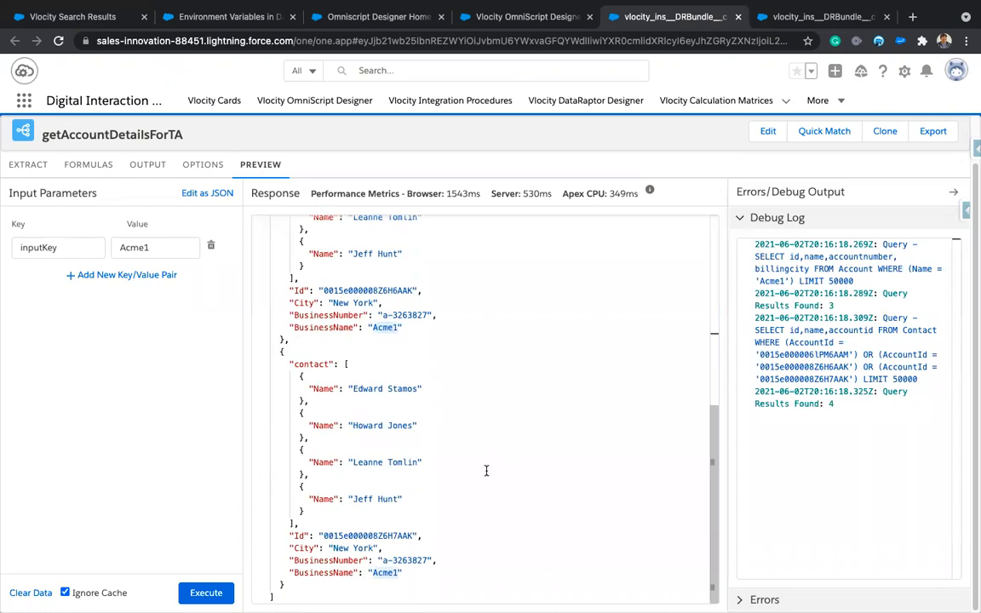
pyautogui.scroll(10, 486, 471)
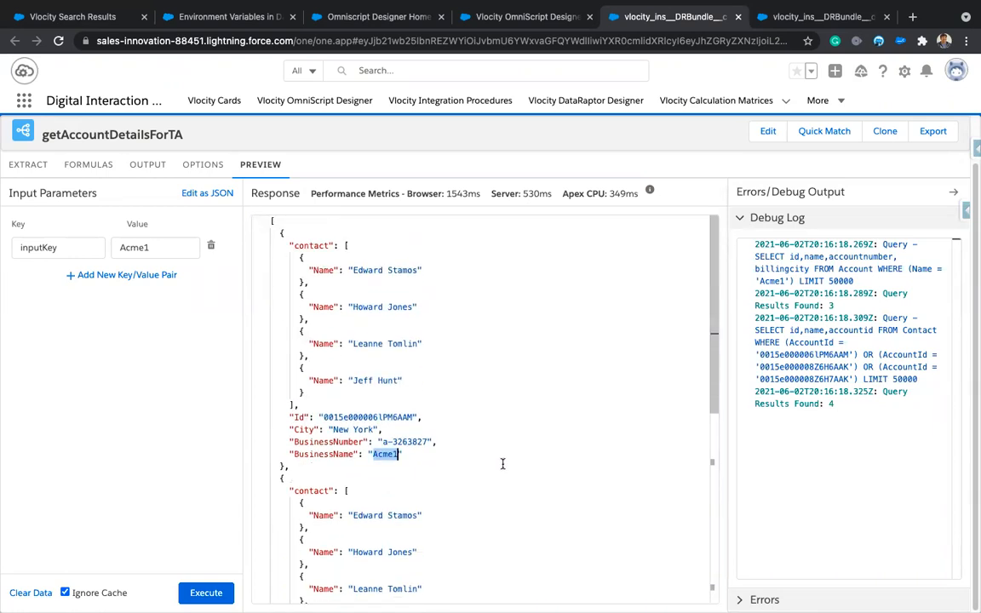
pyautogui.scroll(-4, 502, 463)
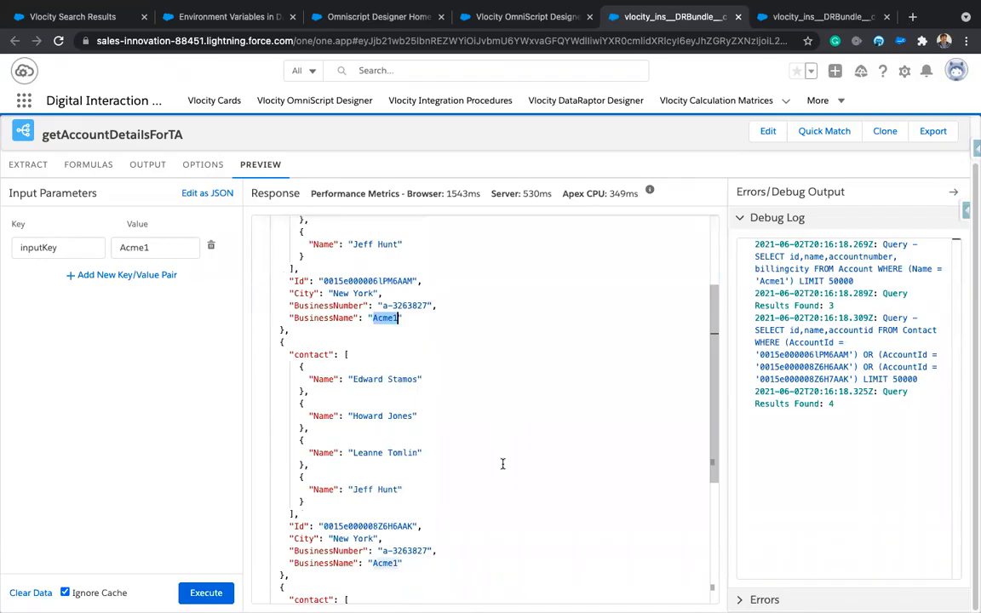
pyautogui.scroll(-2, 502, 463)
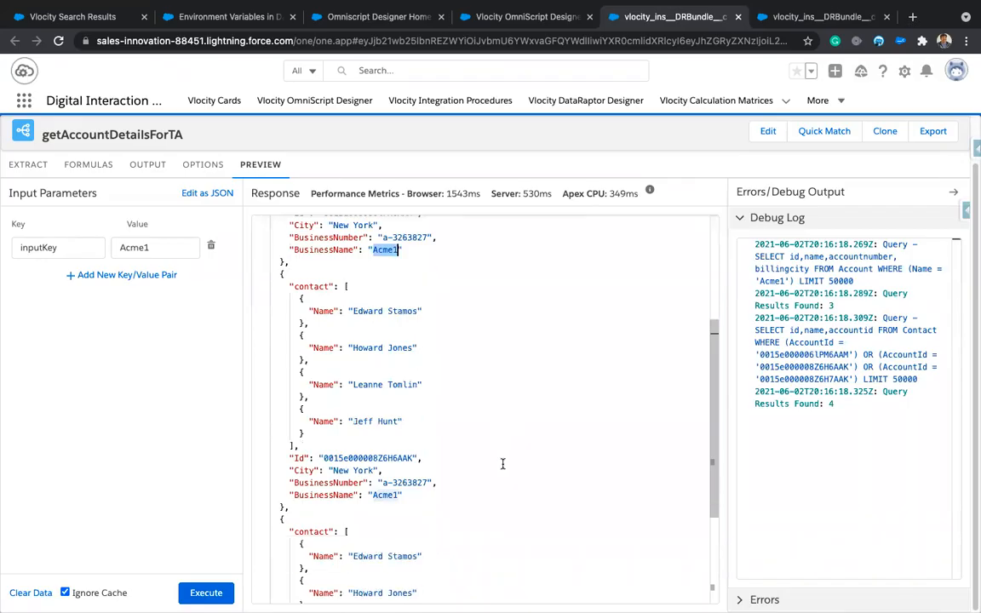
pyautogui.scroll(-5, 503, 463)
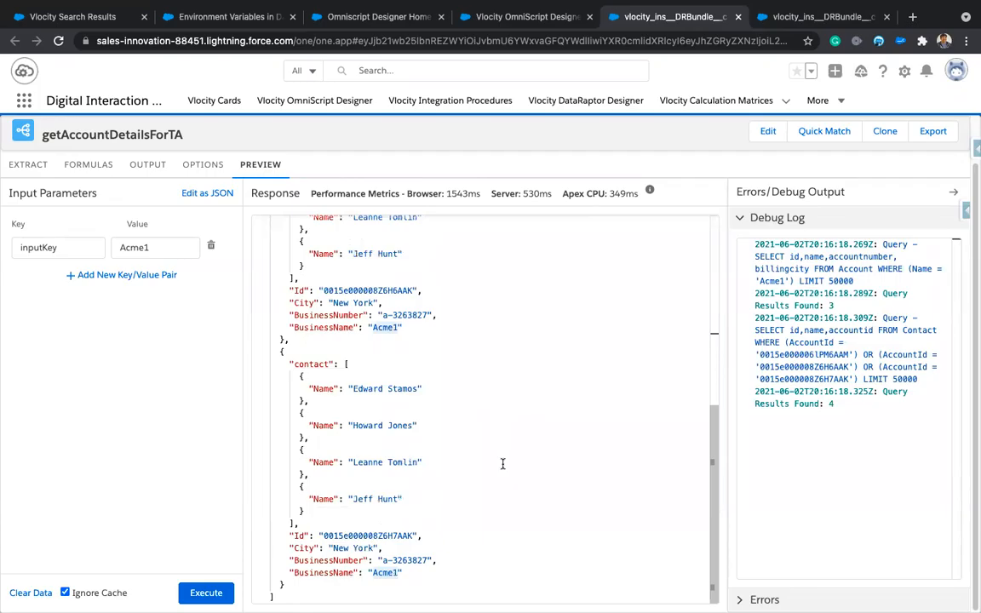
pyautogui.scroll(6, 503, 463)
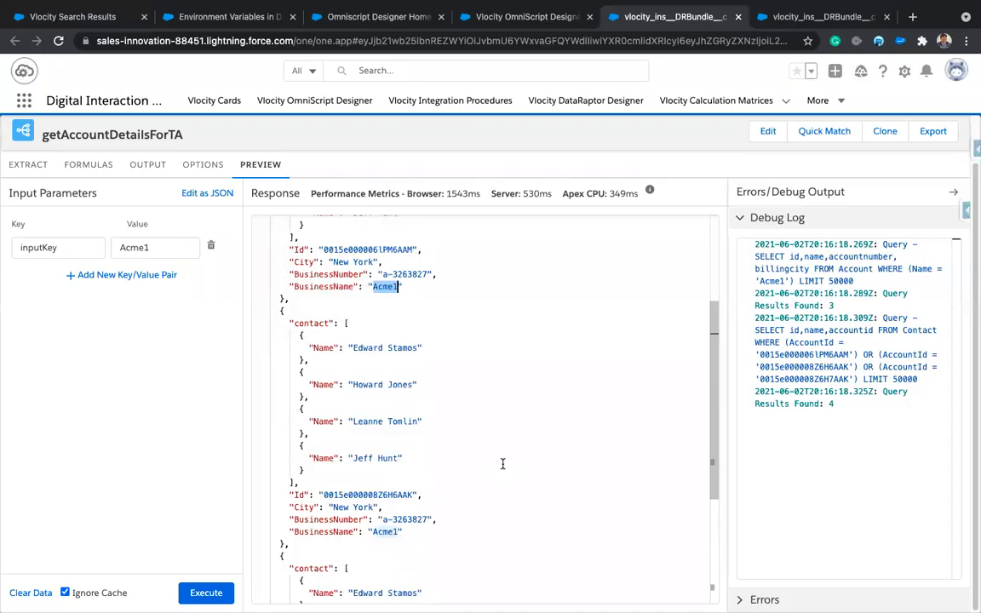
pyautogui.scroll(-6, 503, 464)
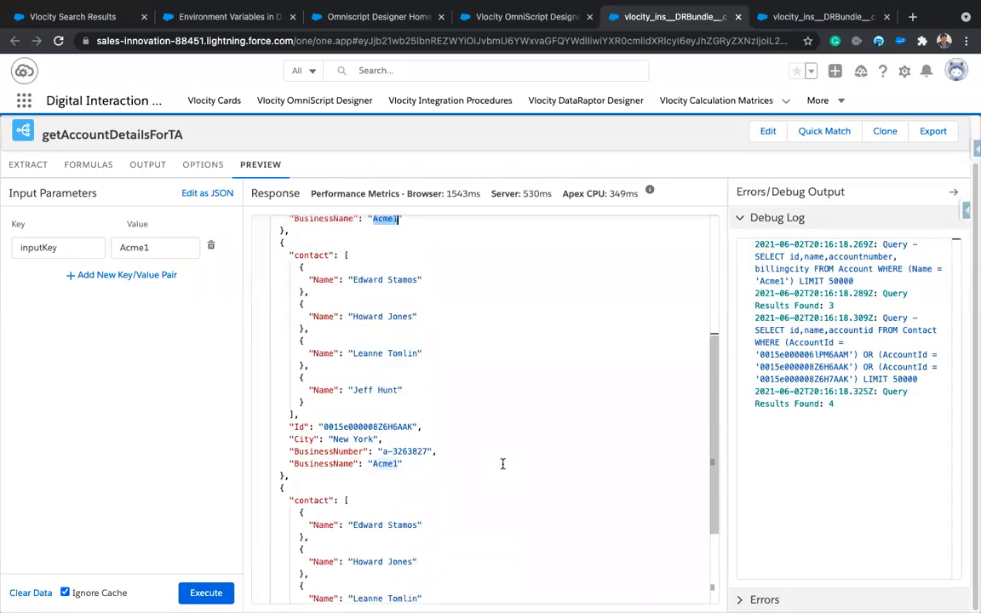
pyautogui.scroll(1, 503, 463)
pyautogui.scroll(-1, 503, 464)
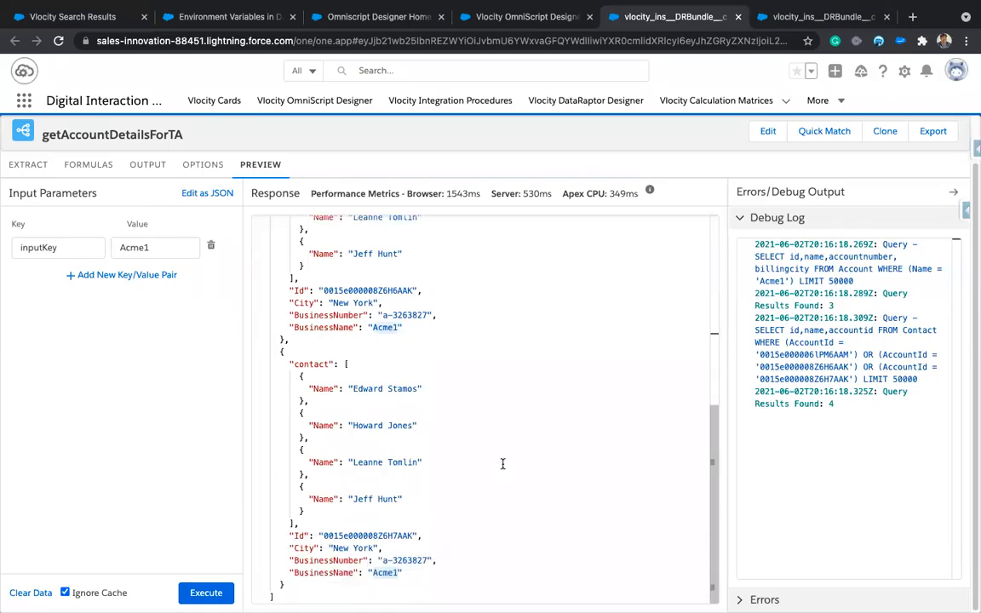
pyautogui.scroll(3, 502, 464)
pyautogui.scroll(1, 503, 463)
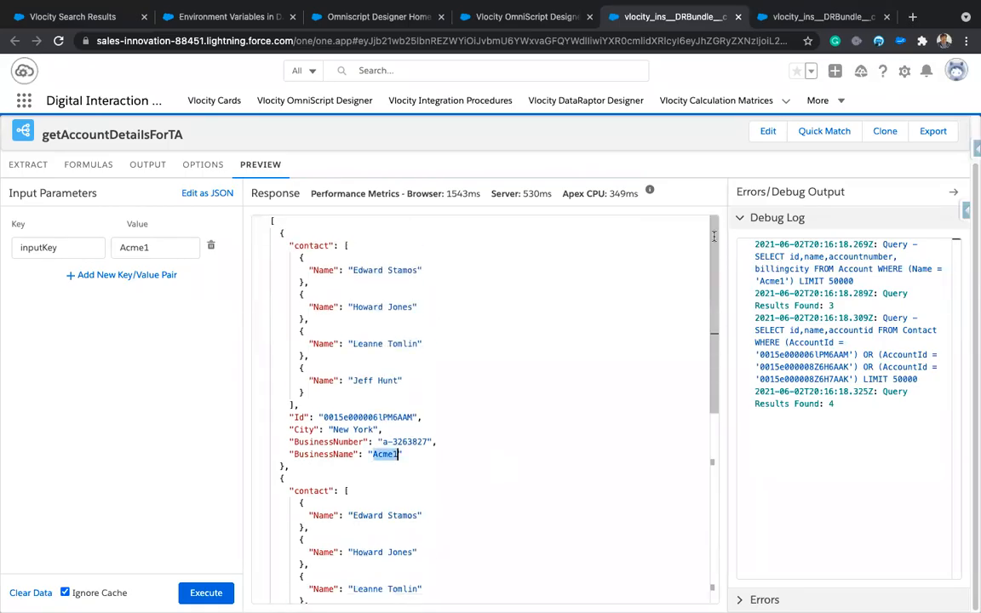
# - In the duplicated browser tab, search Salesforce for "Acme1" and open the first suggested account record
pyautogui.click(820, 16)
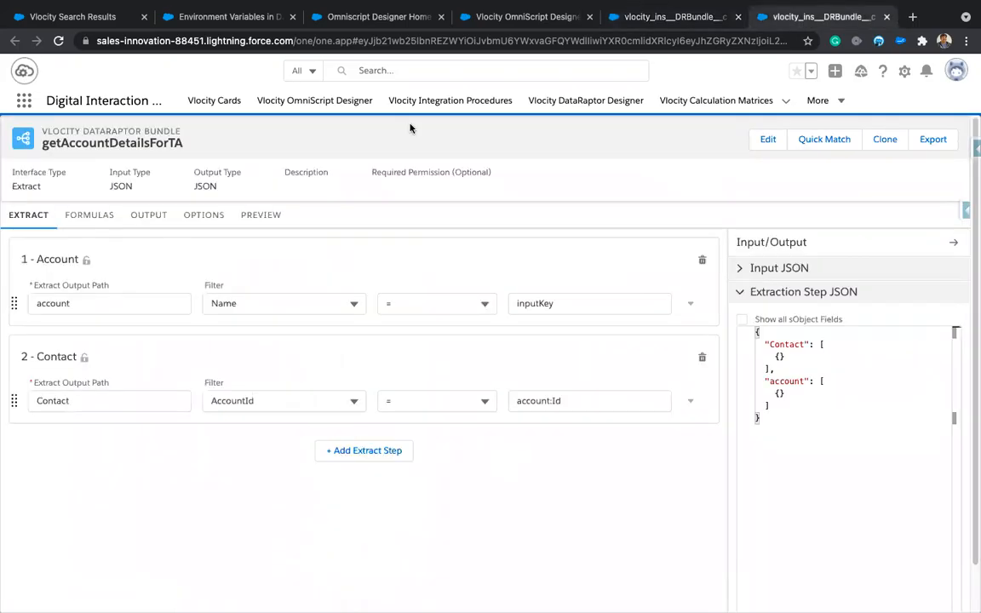
pyautogui.click(410, 70)
pyautogui.write('Acme1')
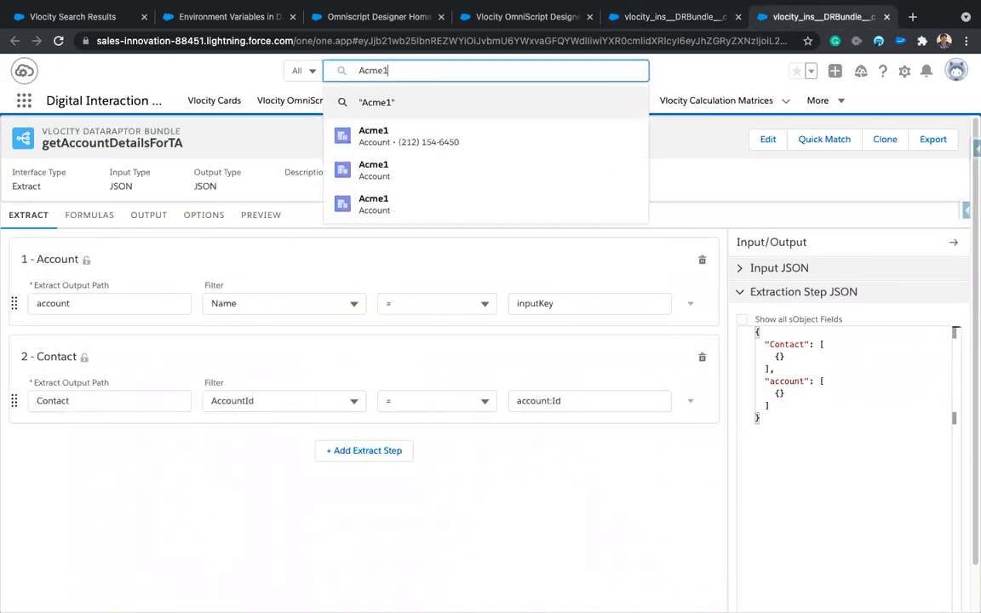
pyautogui.click(411, 138)
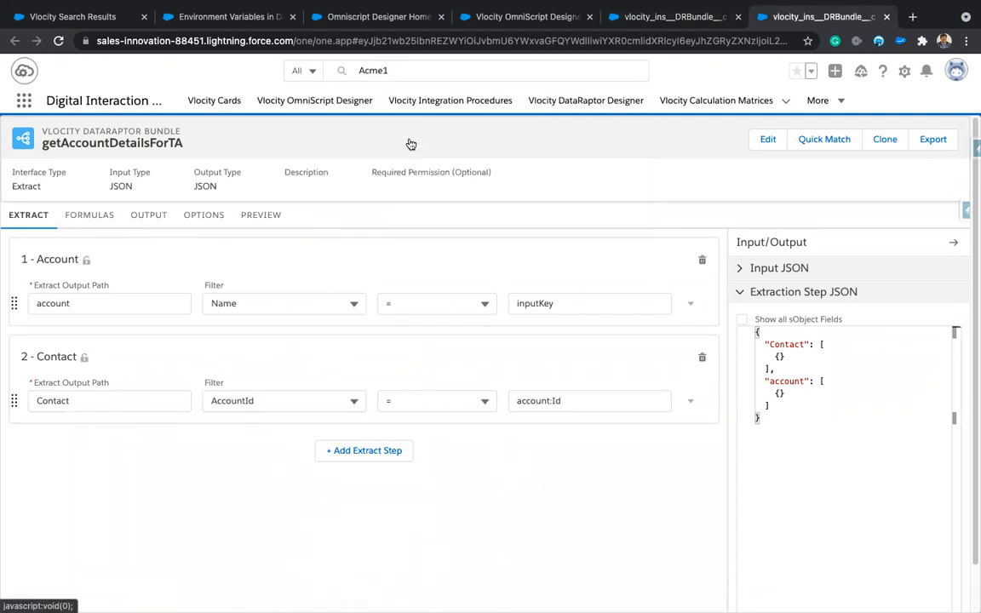
# - Return to the DataRaptor preview and review the contacts listed under each Acme1 account in the response
pyautogui.click(649, 18)
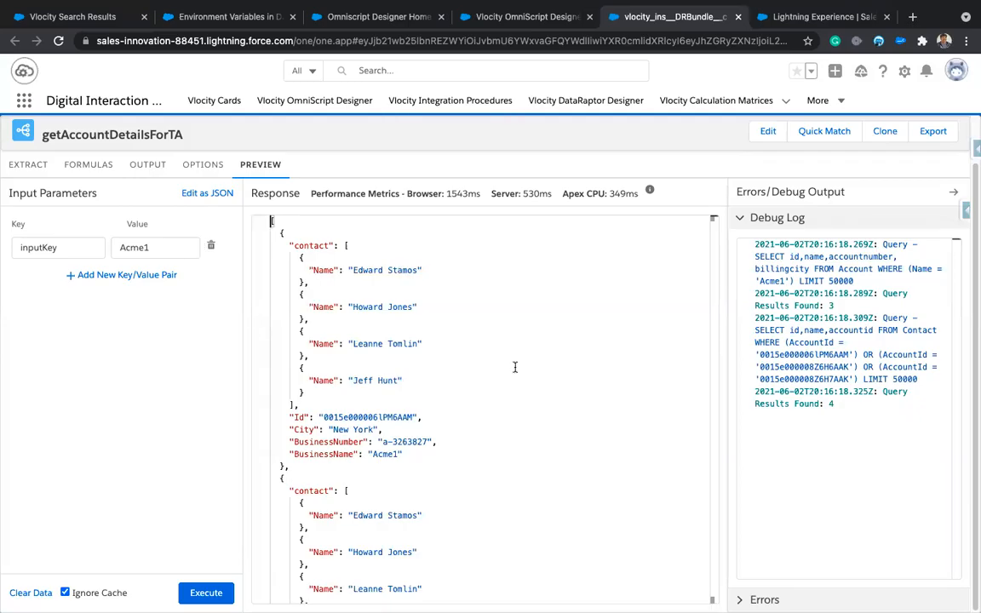
pyautogui.scroll(-5, 530, 389)
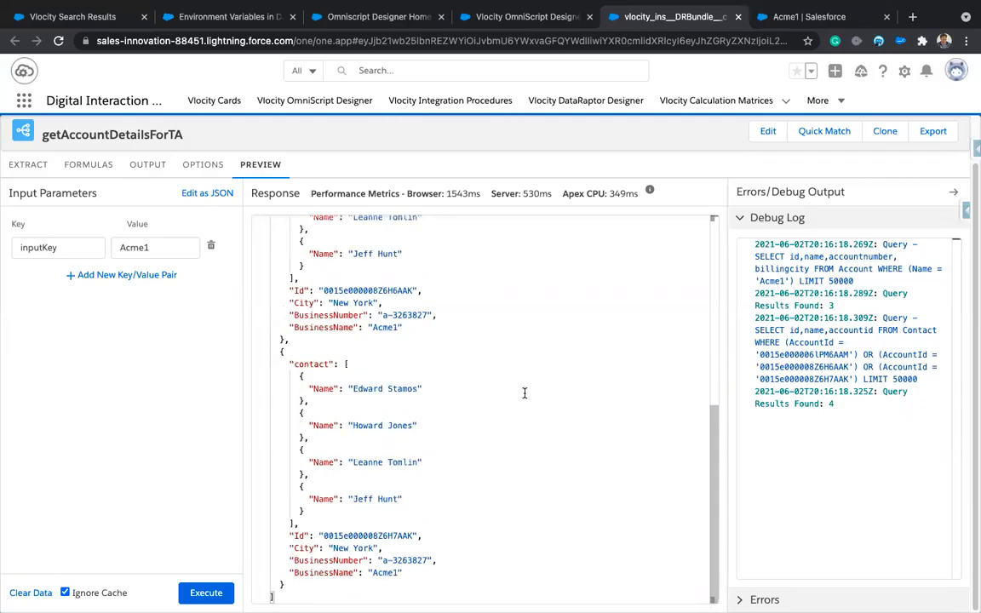
pyautogui.scroll(5, 525, 392)
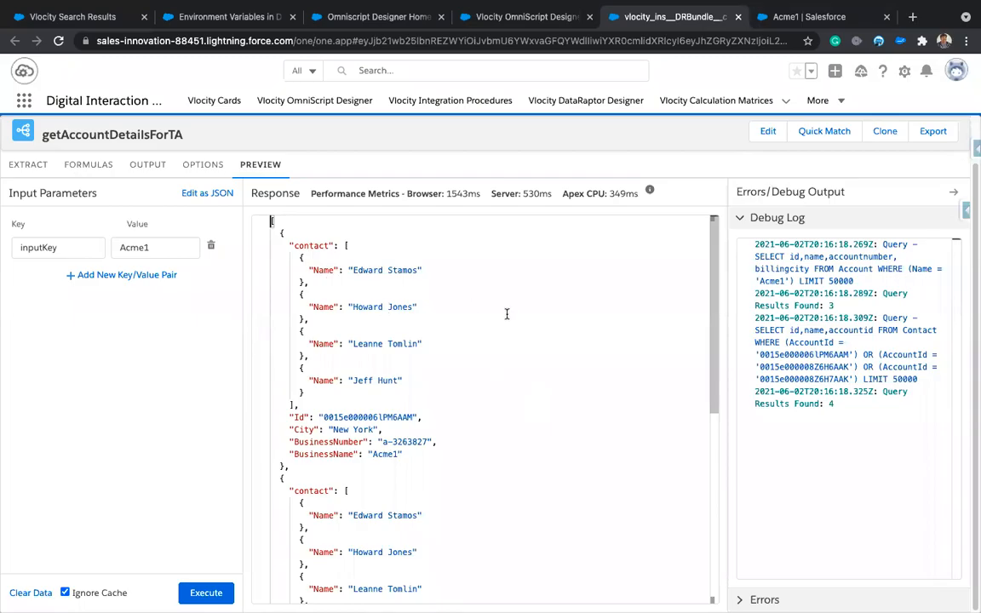
# - Change the Account extract step's Name filter operator to LIKE and rerun the DataRaptor preview with inputKey Acme1
pyautogui.click(17, 166)
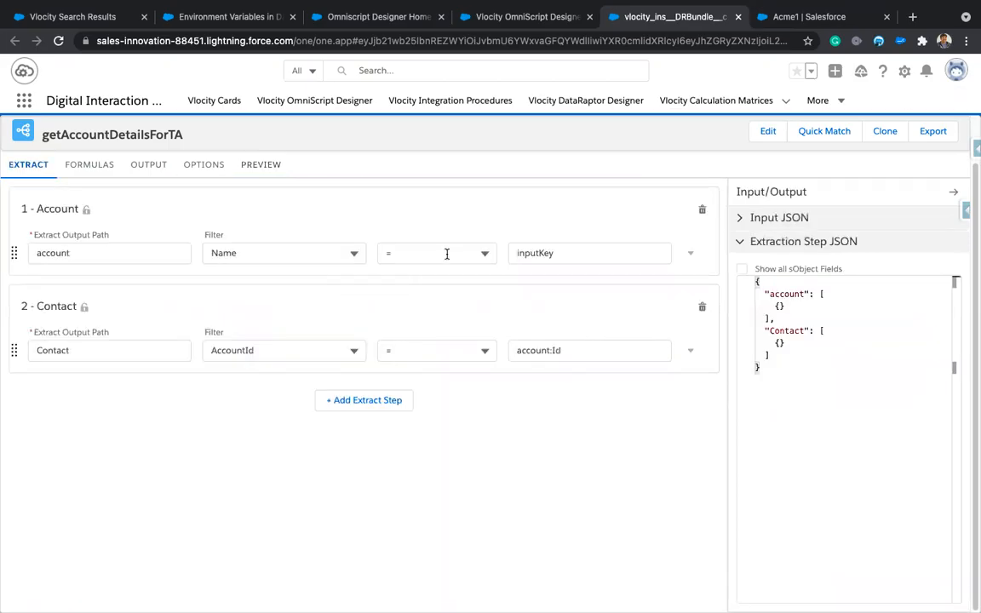
pyautogui.click(446, 254)
pyautogui.click(407, 461)
pyautogui.click(260, 165)
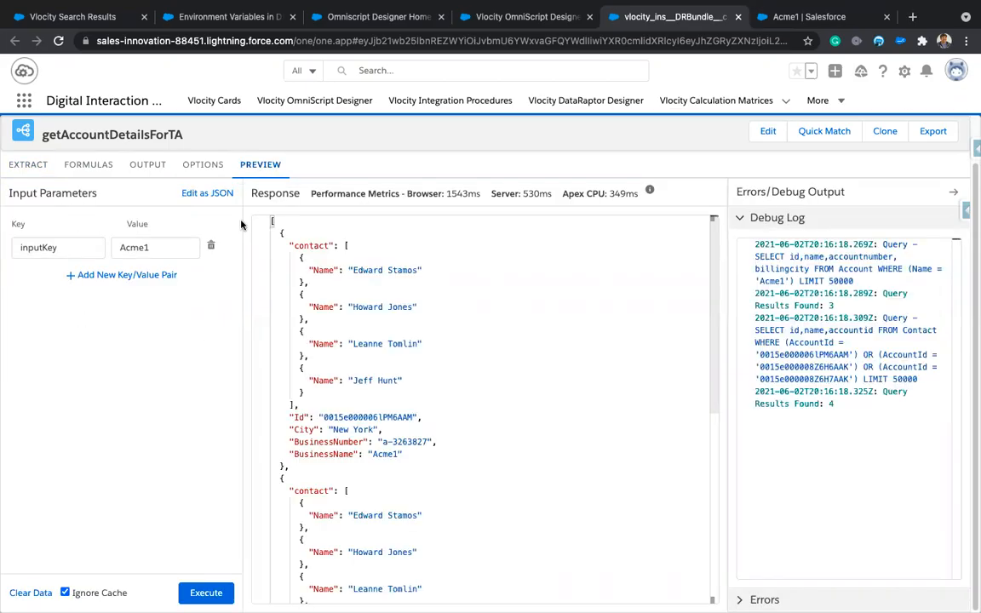
pyautogui.click(202, 593)
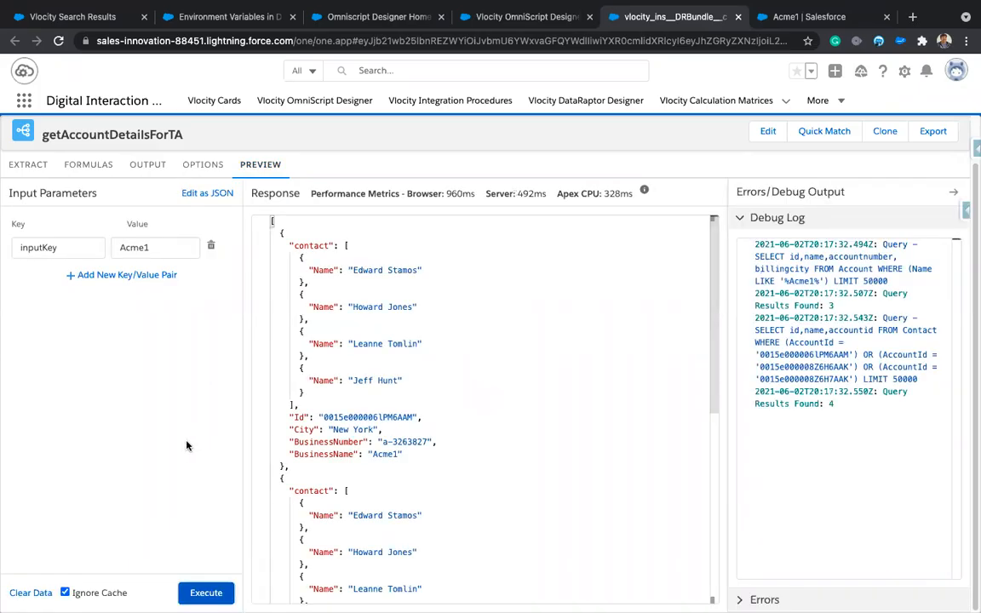
pyautogui.scroll(-10, 572, 482)
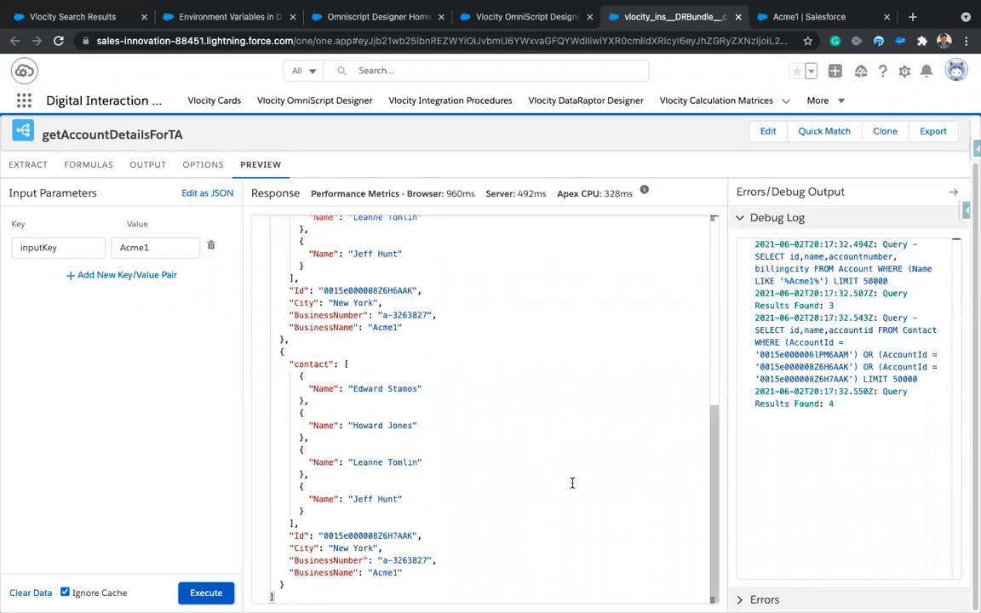
pyautogui.scroll(3, 571, 482)
# - Set the preview's inputKey value to "A" and execute the DataRaptor
pyautogui.click(176, 247)
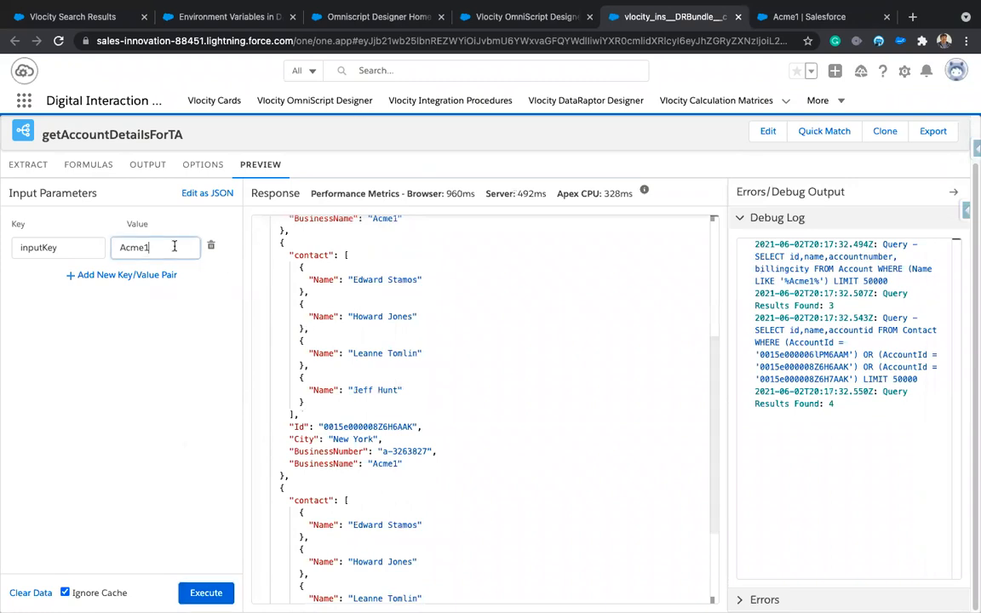
pyautogui.moveTo(125, 247); pyautogui.dragTo(158, 246)
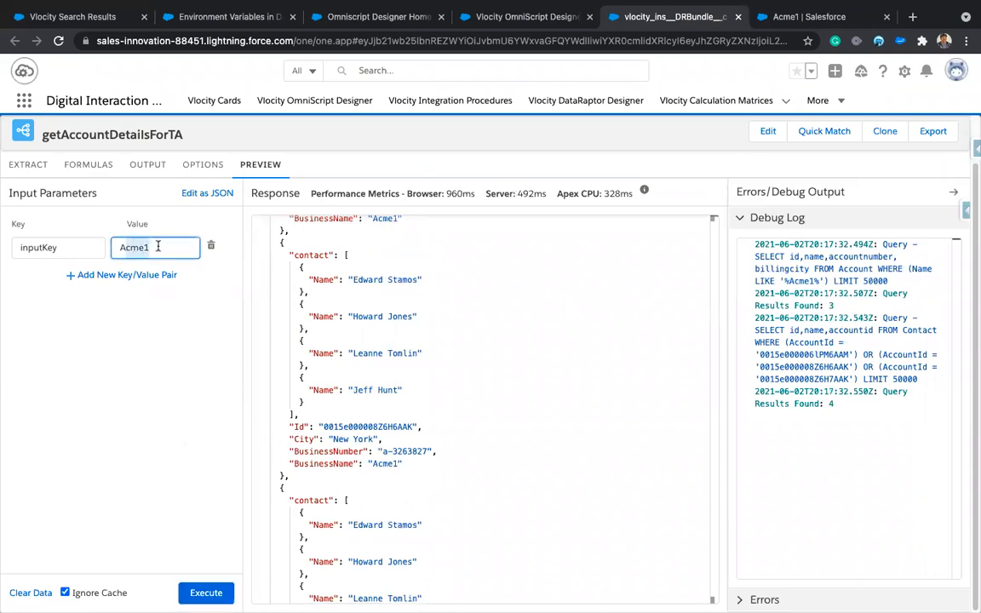
pyautogui.press('BackSpace')
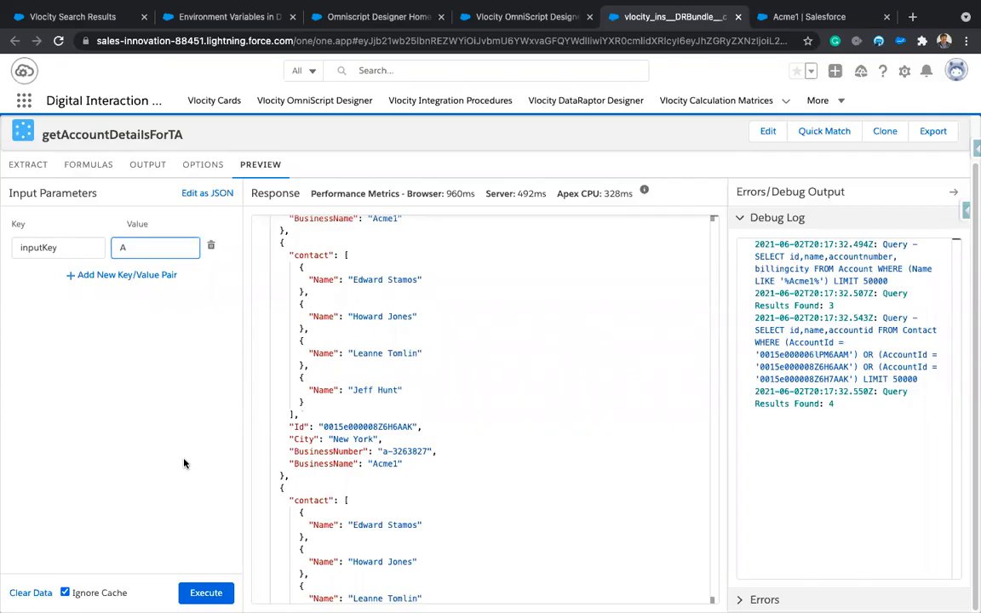
pyautogui.click(204, 592)
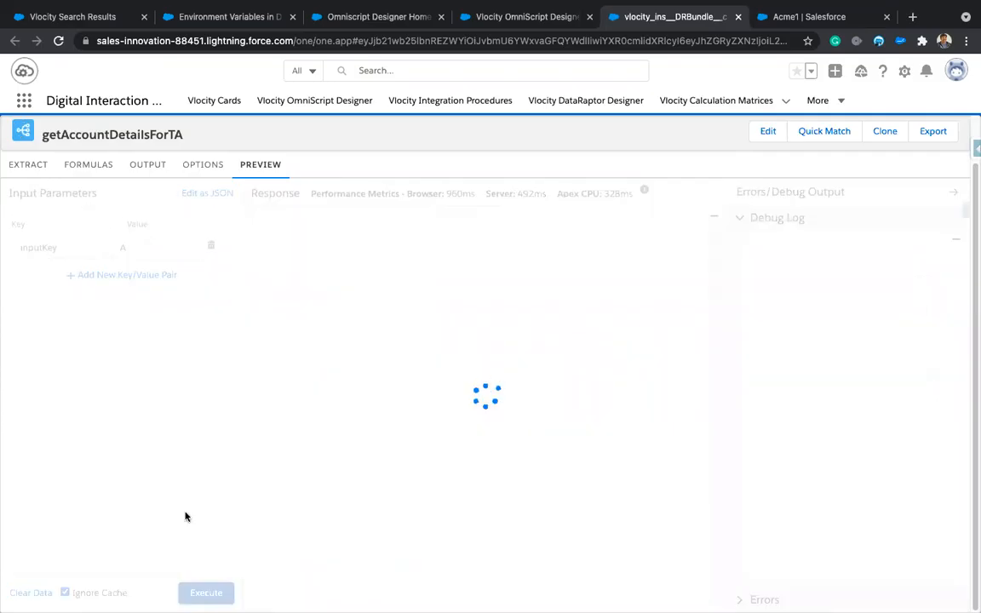
# - Examine the contacts nested under the first account, Sample Account for Entitlements, in the preview response
pyautogui.scroll(-10, 546, 470)
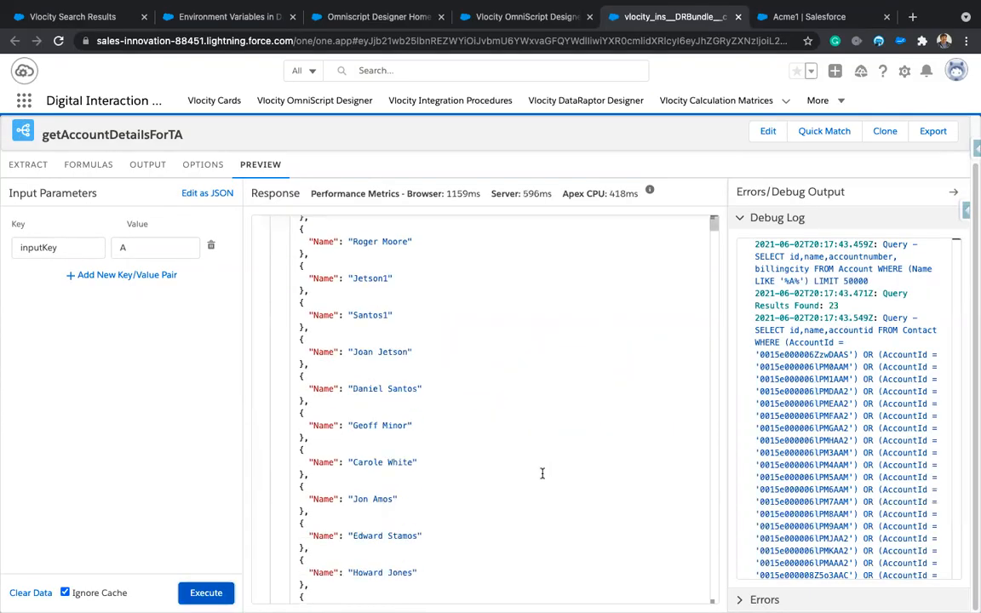
pyautogui.scroll(-5, 542, 474)
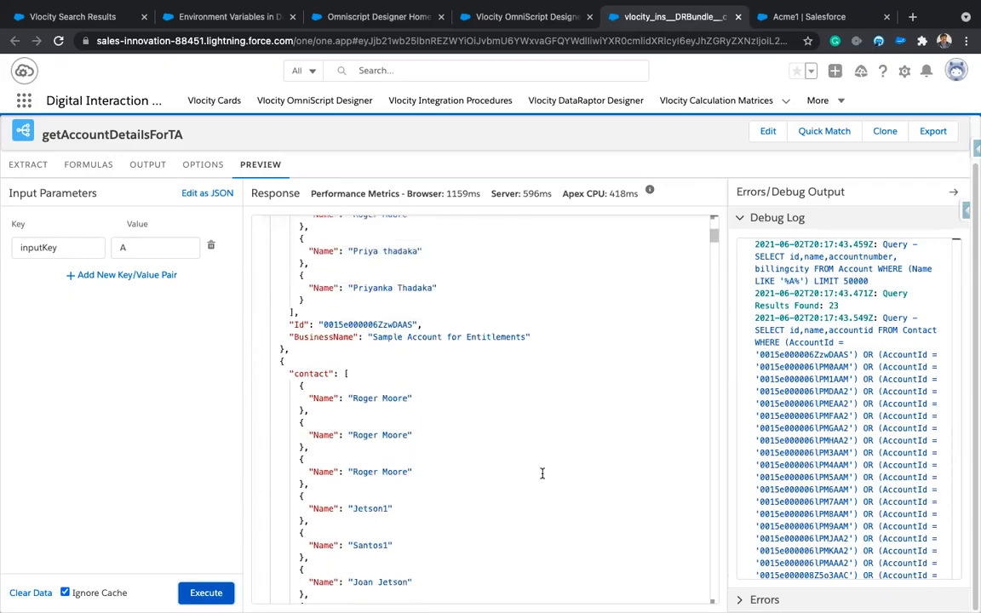
pyautogui.scroll(1, 541, 474)
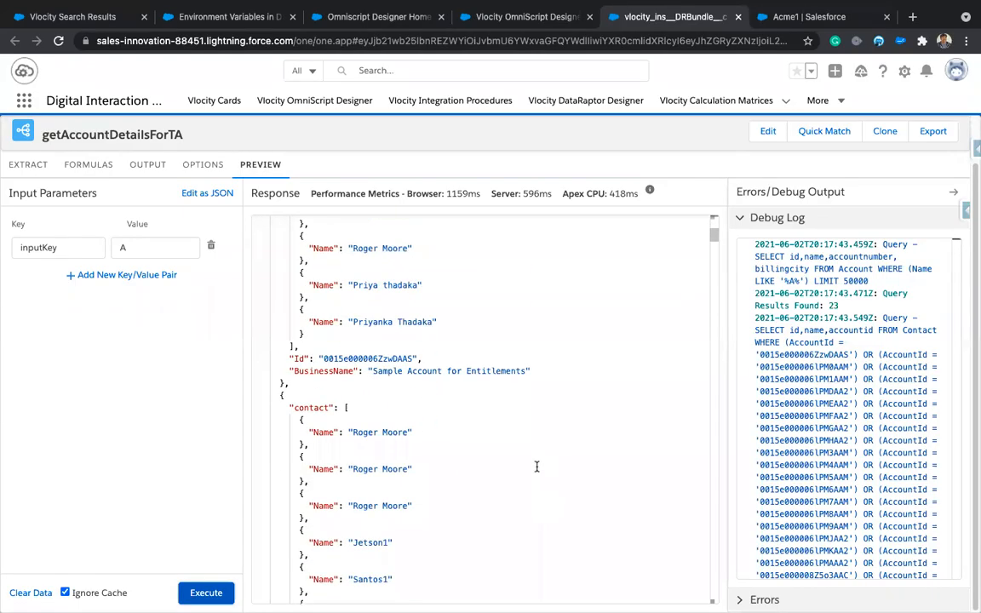
pyautogui.doubleClick(496, 372)
pyautogui.scroll(10, 554, 346)
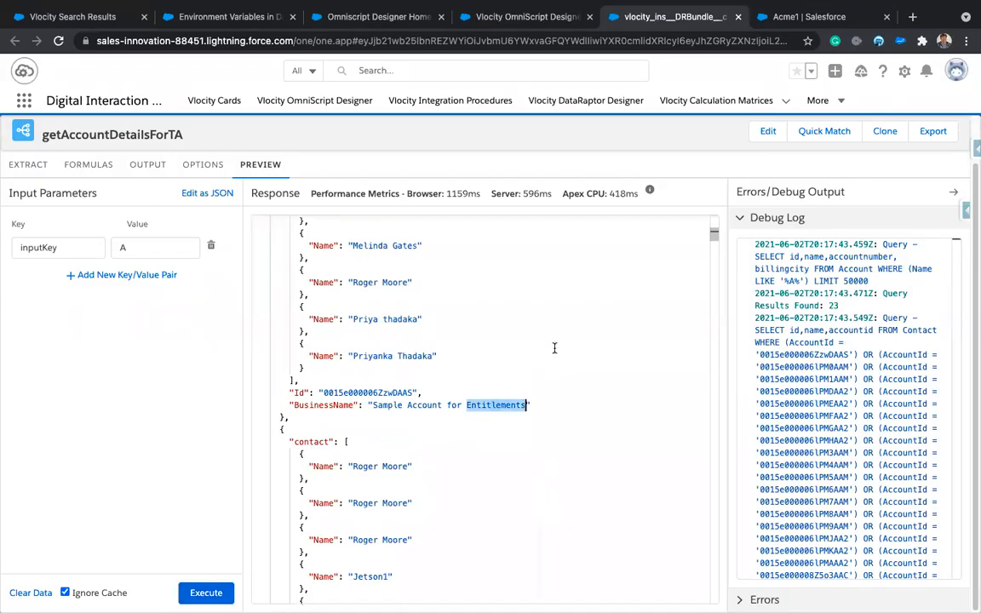
pyautogui.scroll(5, 553, 348)
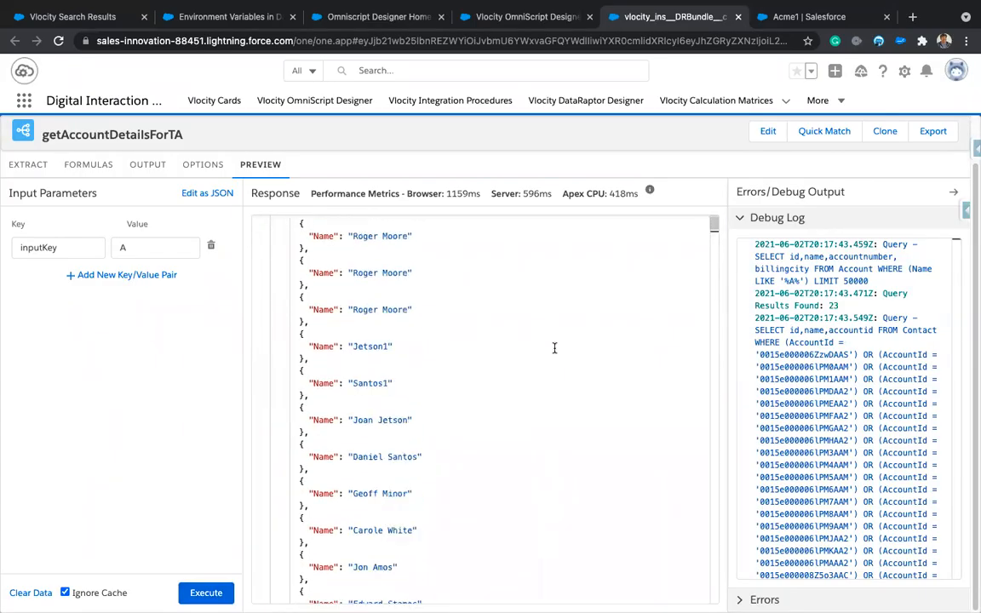
pyautogui.scroll(-14, 556, 461)
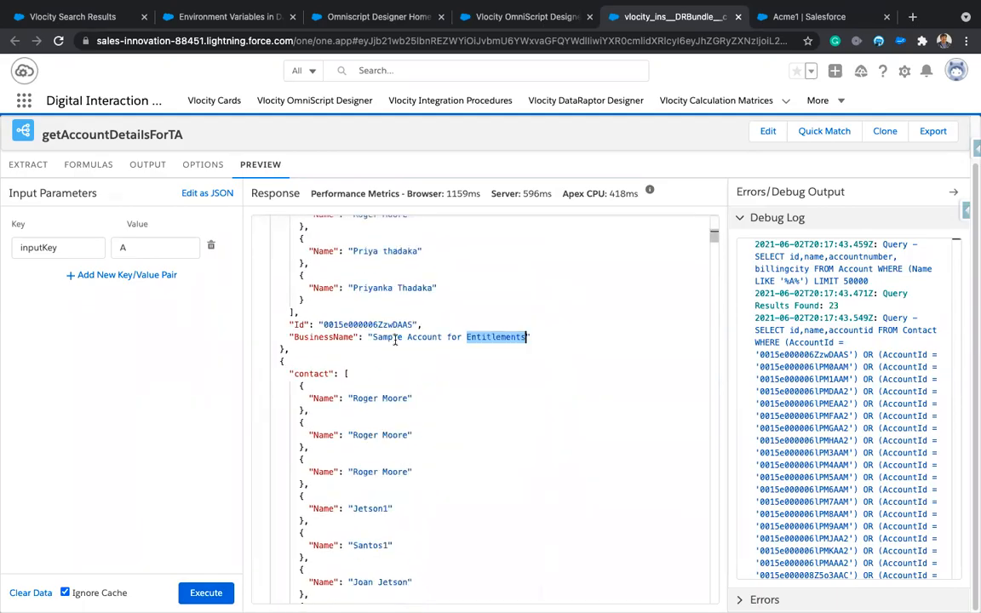
pyautogui.scroll(1, 395, 339)
pyautogui.click(394, 338)
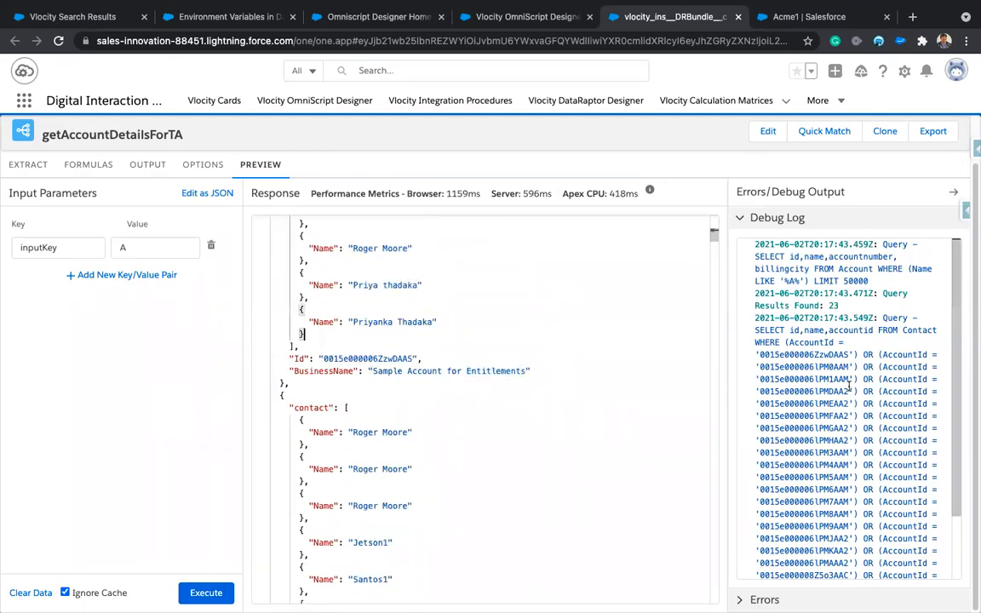
# - Examine how the Contact query in the debug log combines the account IDs with OR conditions, and revisit the preview response
pyautogui.doubleClick(865, 356)
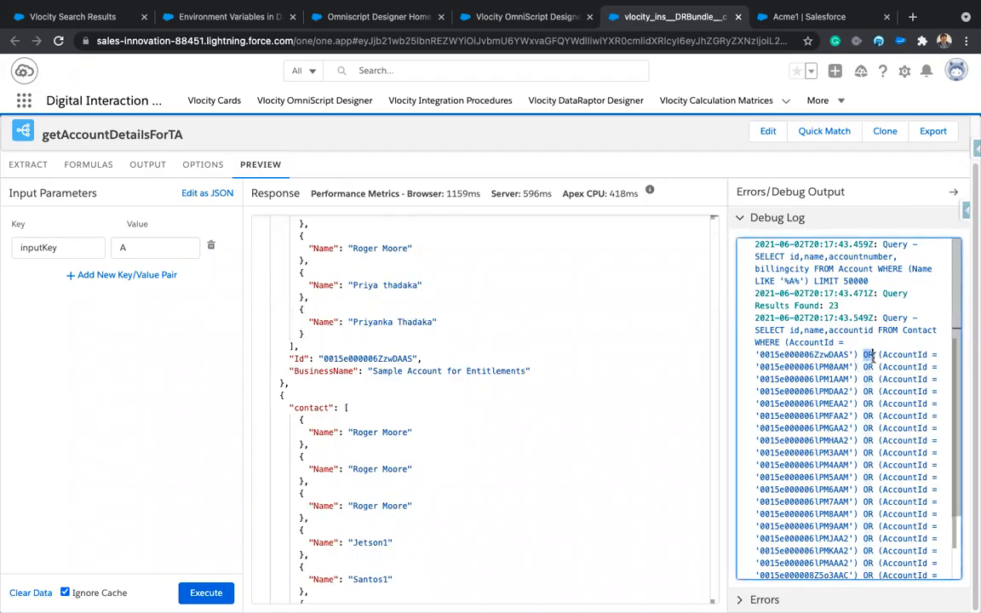
pyautogui.doubleClick(869, 366)
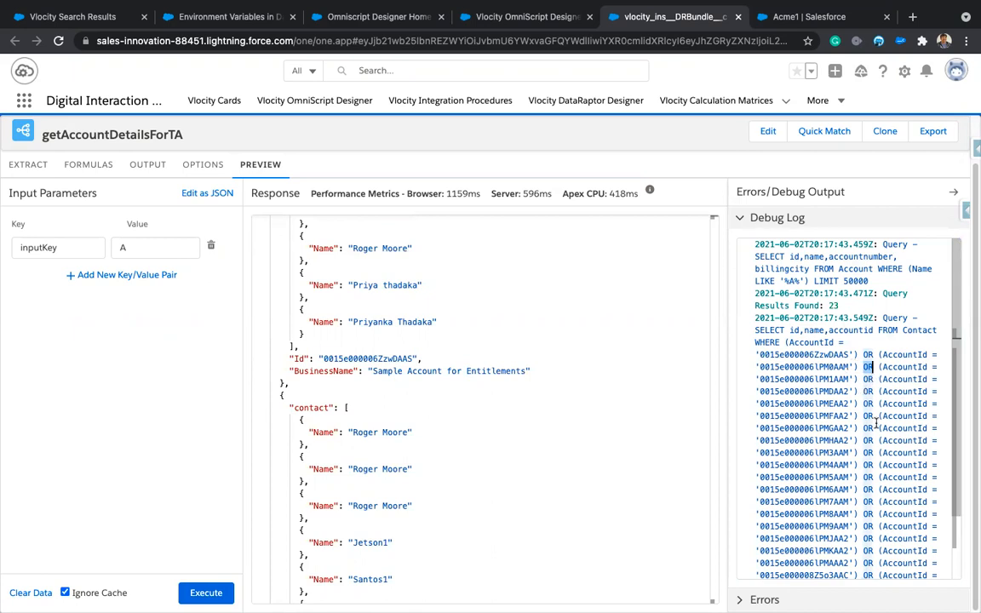
pyautogui.scroll(-3, 877, 426)
pyautogui.scroll(3, 878, 431)
pyautogui.scroll(-3, 885, 416)
pyautogui.scroll(3, 881, 421)
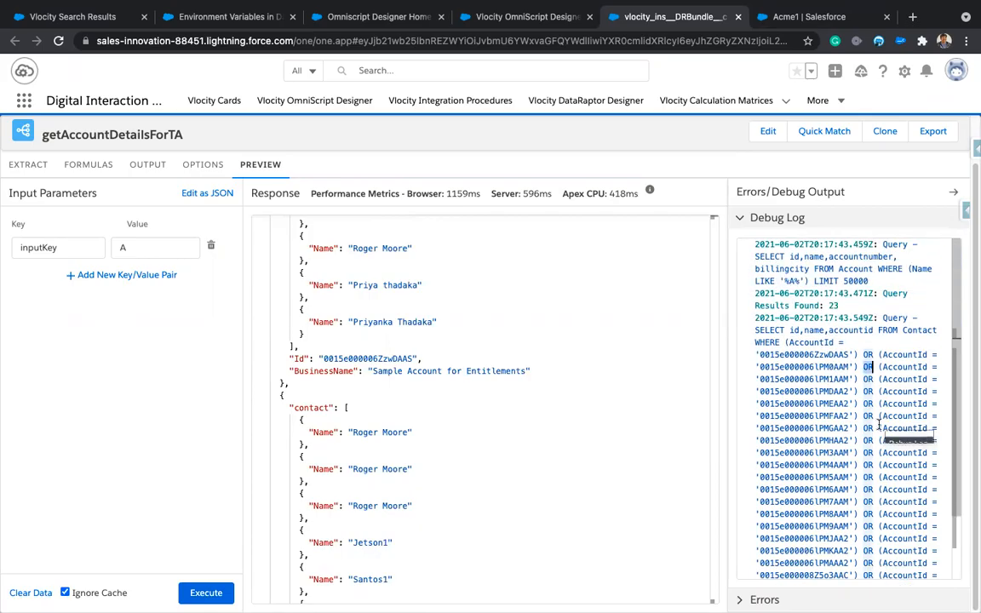
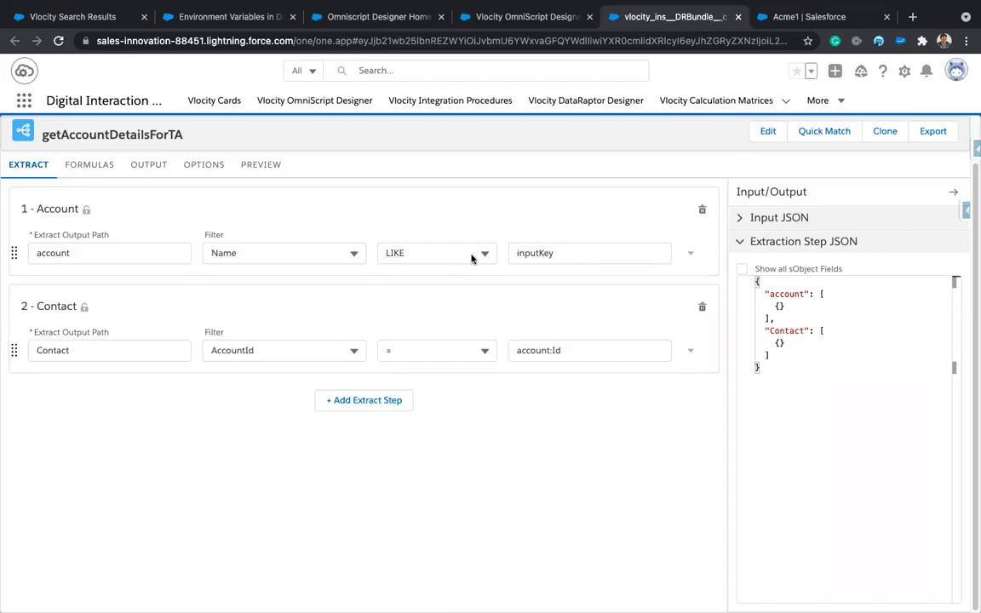
pyautogui.click(261, 165)
pyautogui.scroll(-4, 548, 440)
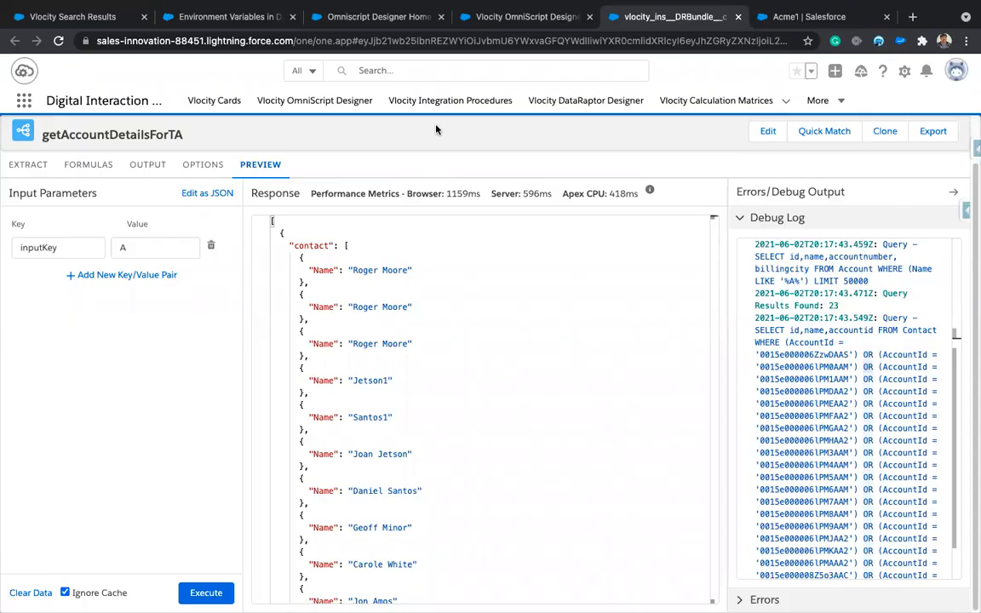
# - In the Megnity_agent_selectAccount LWC preview, search Business Name for "a" and select Acme1
pyautogui.click(527, 16)
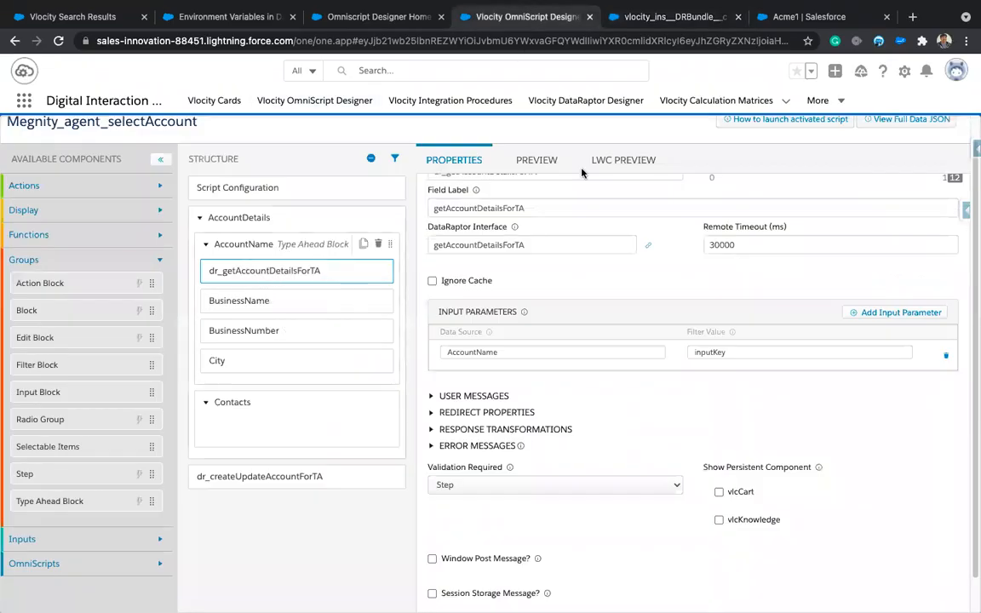
pyautogui.click(608, 160)
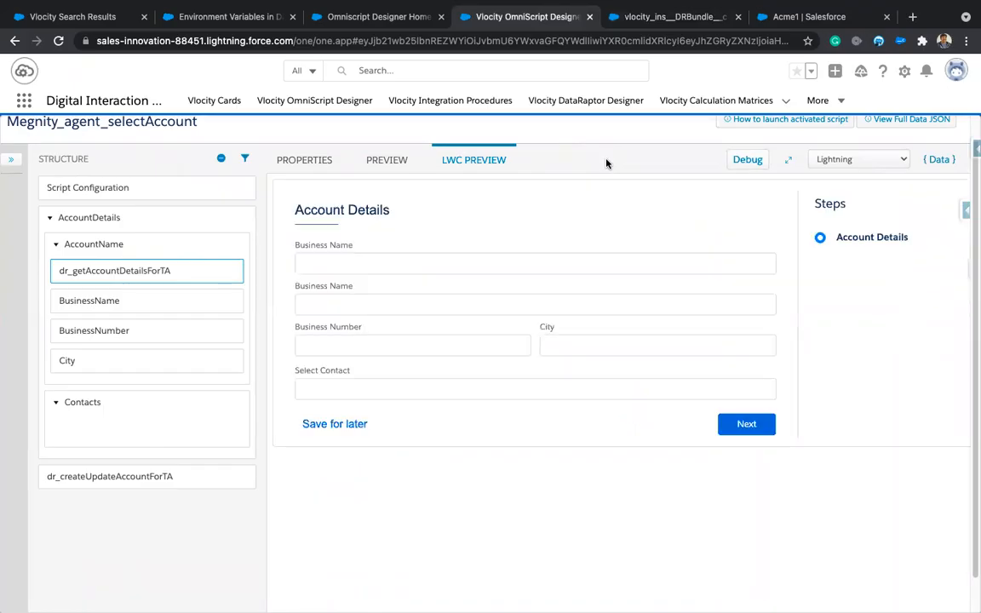
pyautogui.click(405, 258)
pyautogui.write('a')
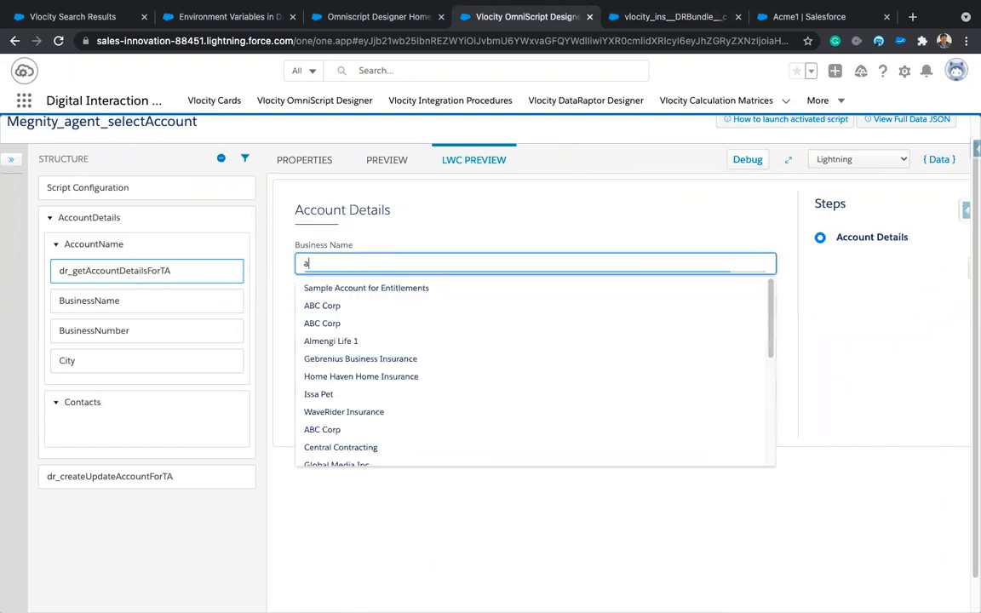
pyautogui.scroll(-5, 329, 410)
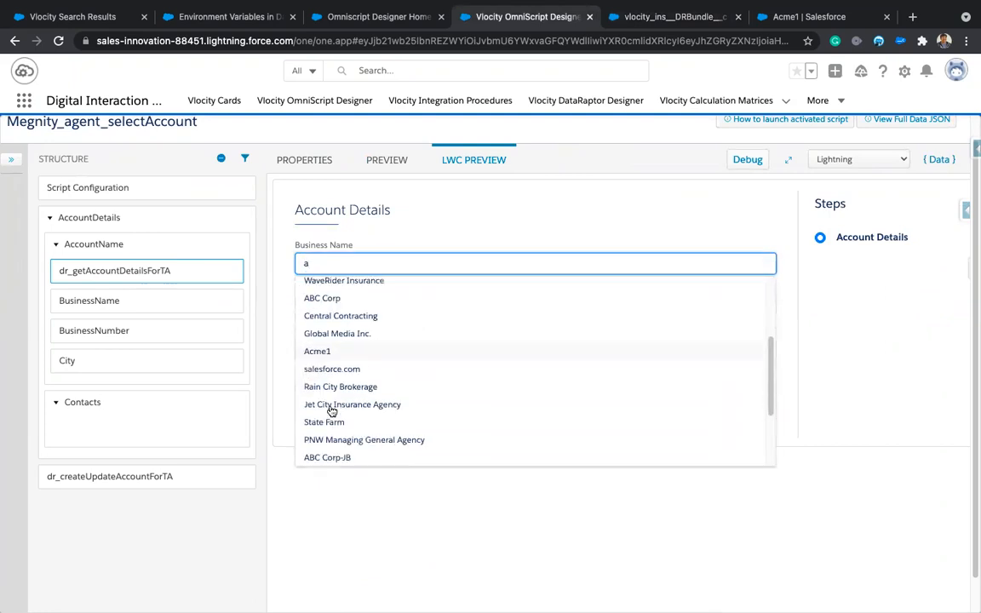
pyautogui.click(331, 405)
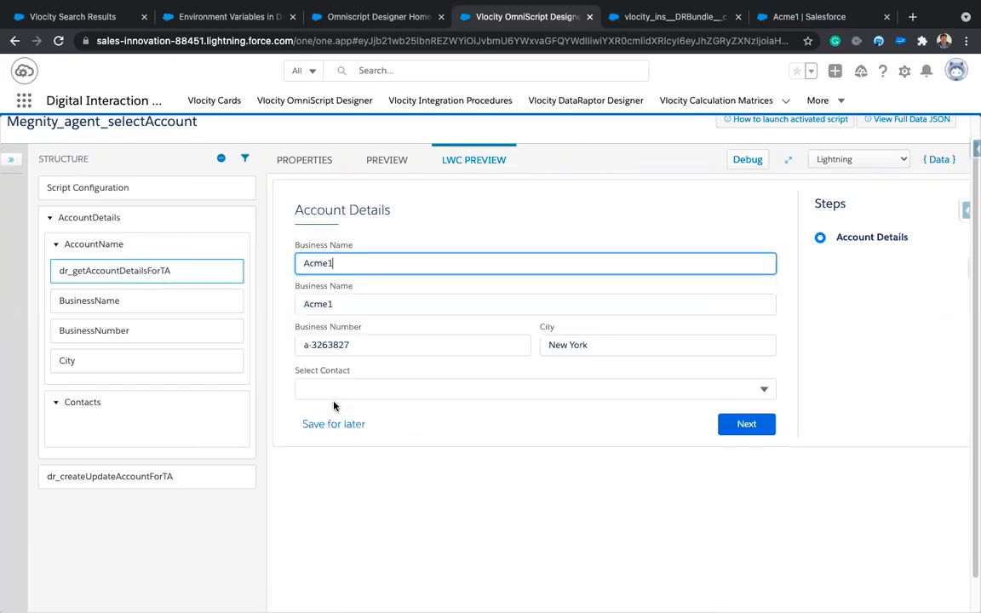
# - Show the preview's data JSON and examine the contact list and account fields nested in AccountName-Block
pyautogui.click(940, 159)
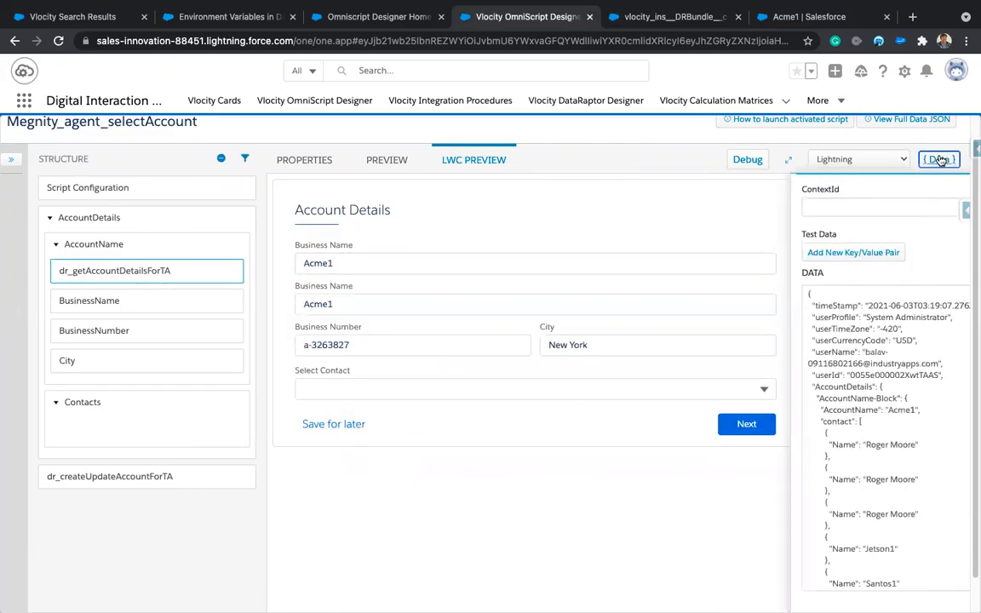
pyautogui.scroll(-5, 879, 423)
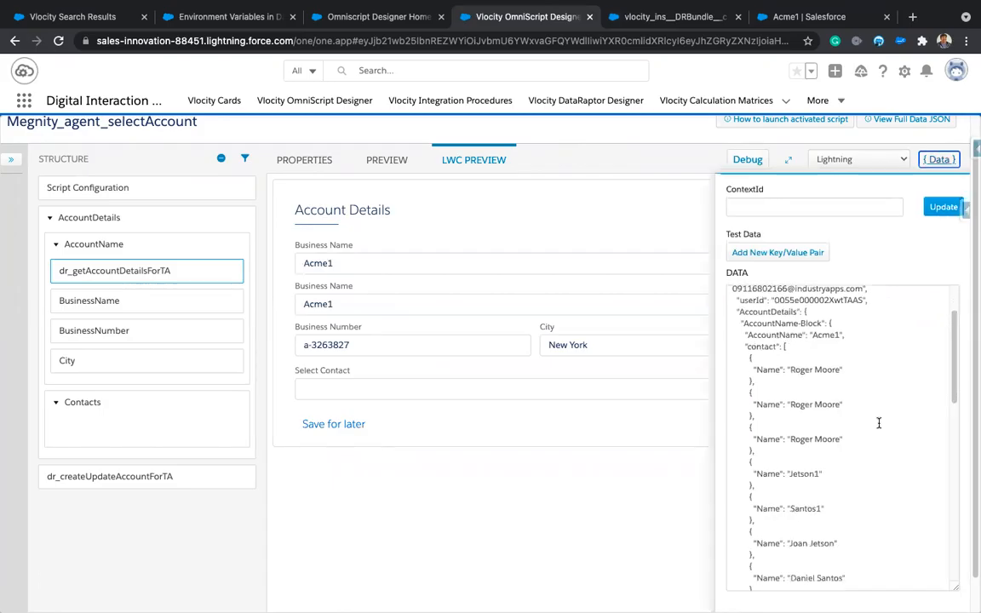
pyautogui.scroll(-8, 879, 424)
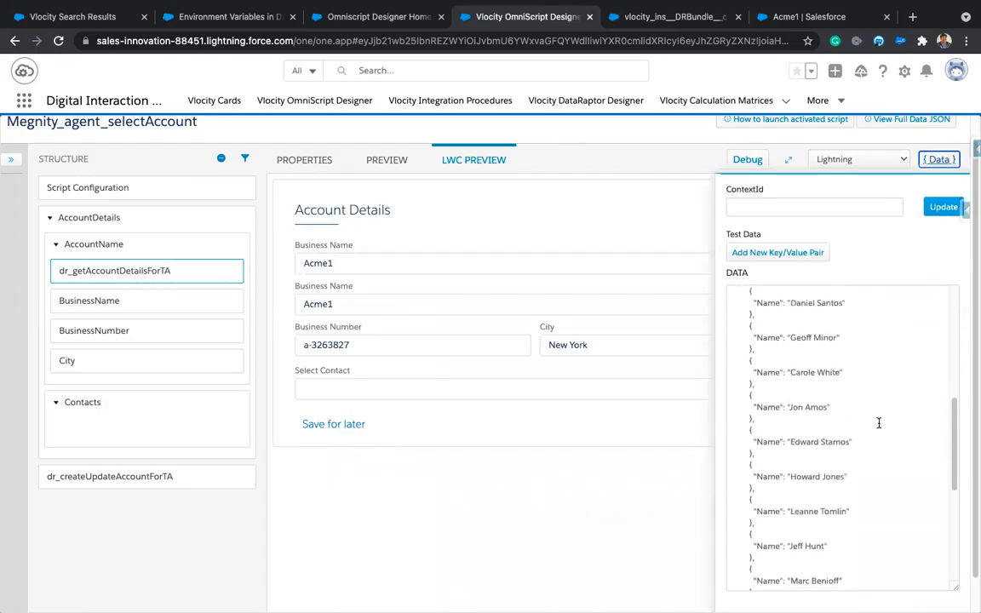
pyautogui.scroll(-2, 878, 423)
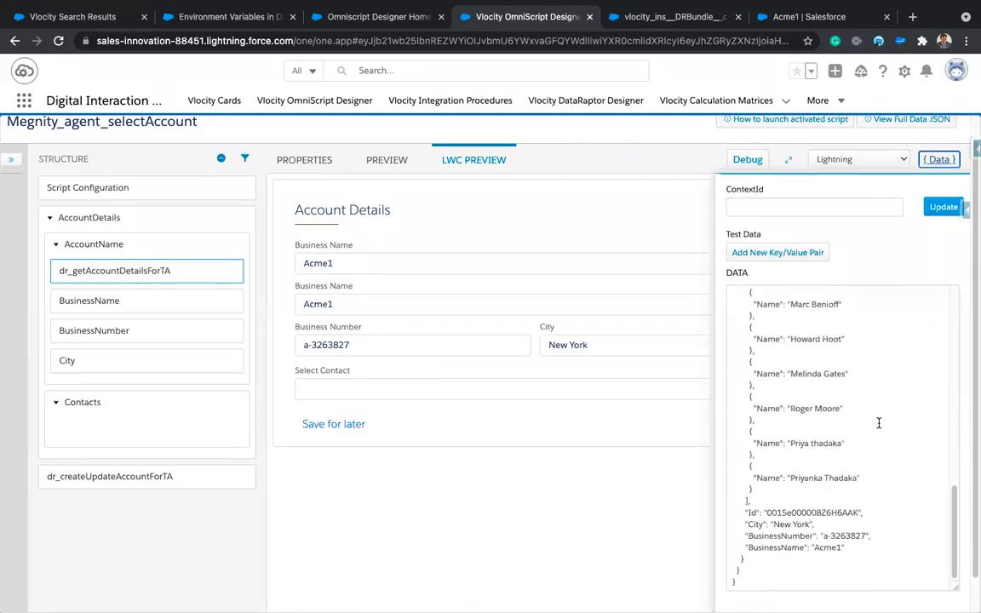
pyautogui.scroll(10, 878, 423)
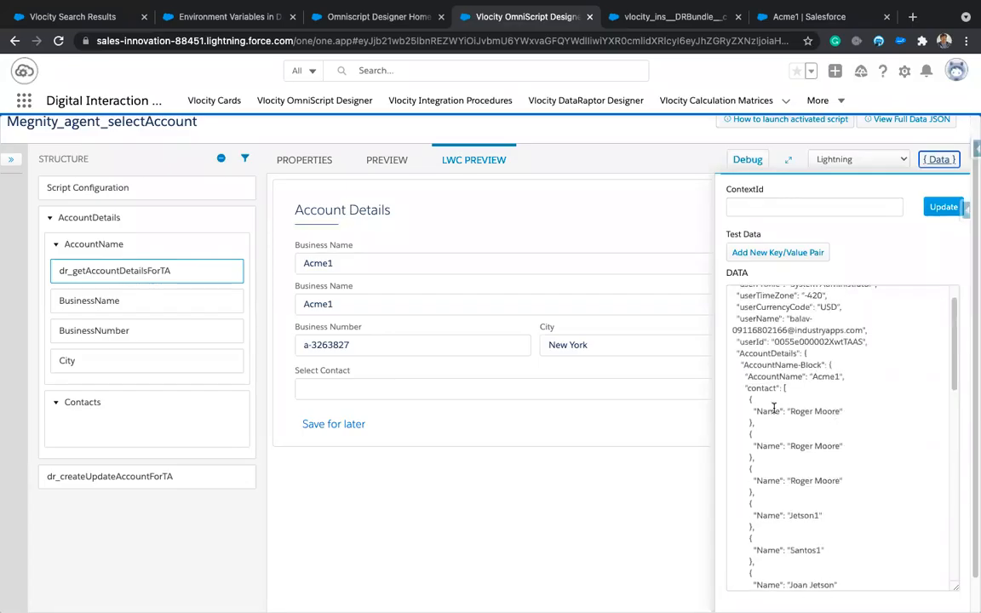
# - Copy the AccountDetails node name from the preview's data JSON and enter it as the Data JSON Path of the Contacts type-ahead block
pyautogui.doubleClick(758, 353)
pyautogui.hotkey('ctrl', 'c')
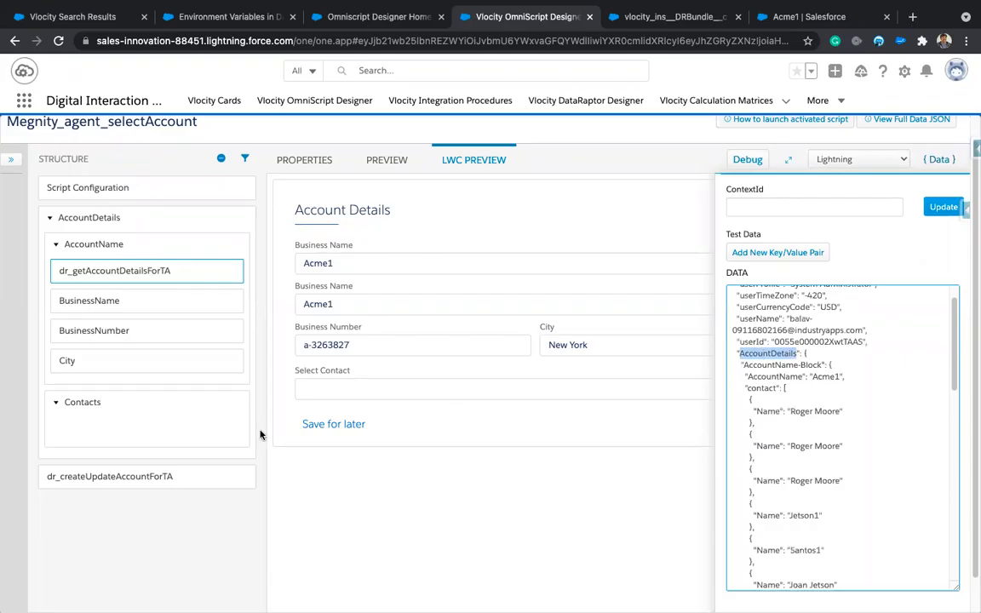
pyautogui.click(138, 404)
pyautogui.click(139, 405)
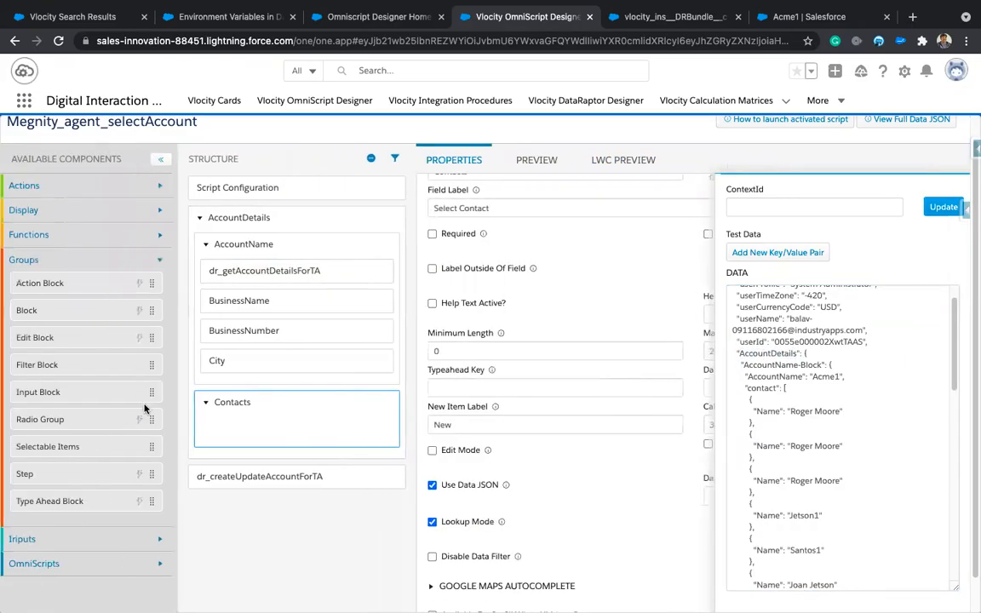
pyautogui.click(717, 496)
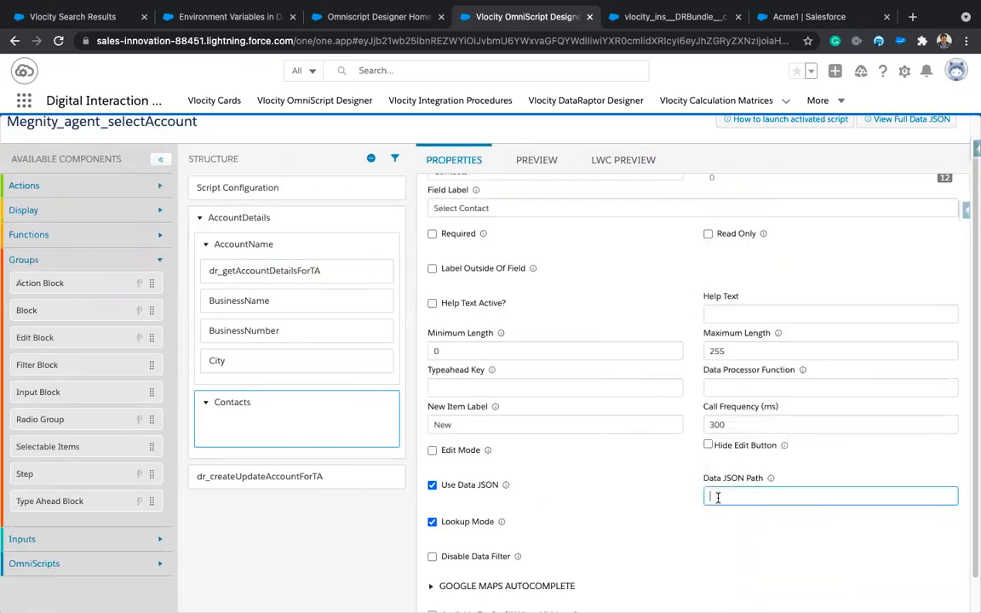
pyautogui.scroll(-2, 729, 499)
pyautogui.hotkey('ctrl', 'v')
pyautogui.write(':')
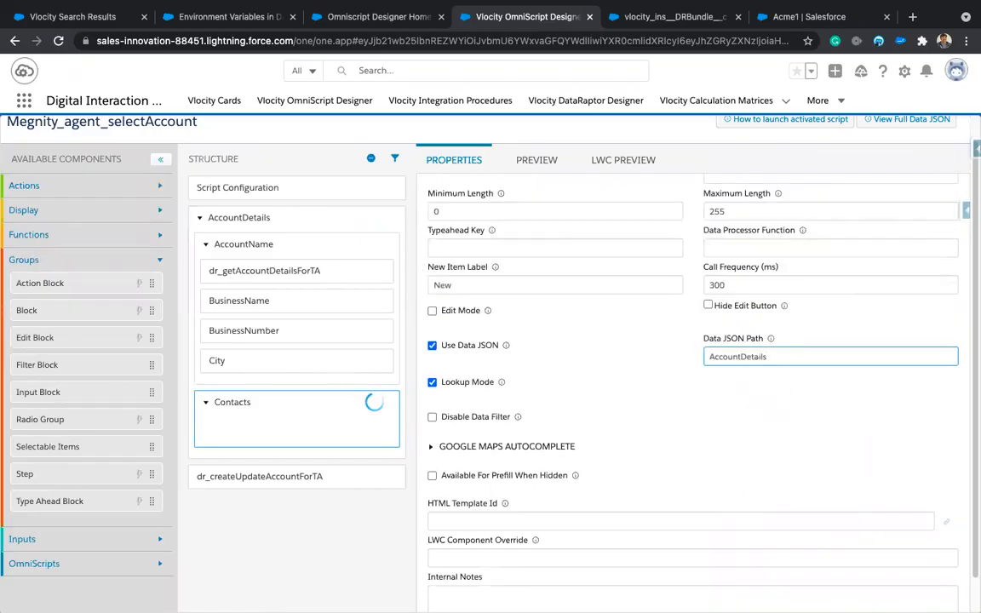
# - Extend the Contacts block's Data JSON Path to AccountDetails:contact, using the contact node name copied from the preview data
pyautogui.click(629, 160)
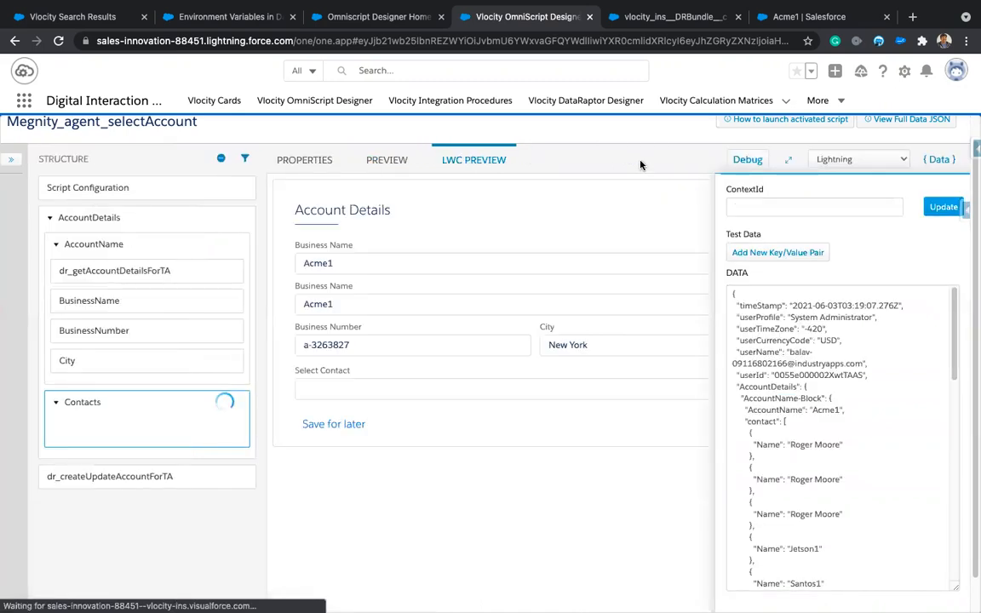
pyautogui.doubleClick(763, 421)
pyautogui.hotkey('ctrl', 'c')
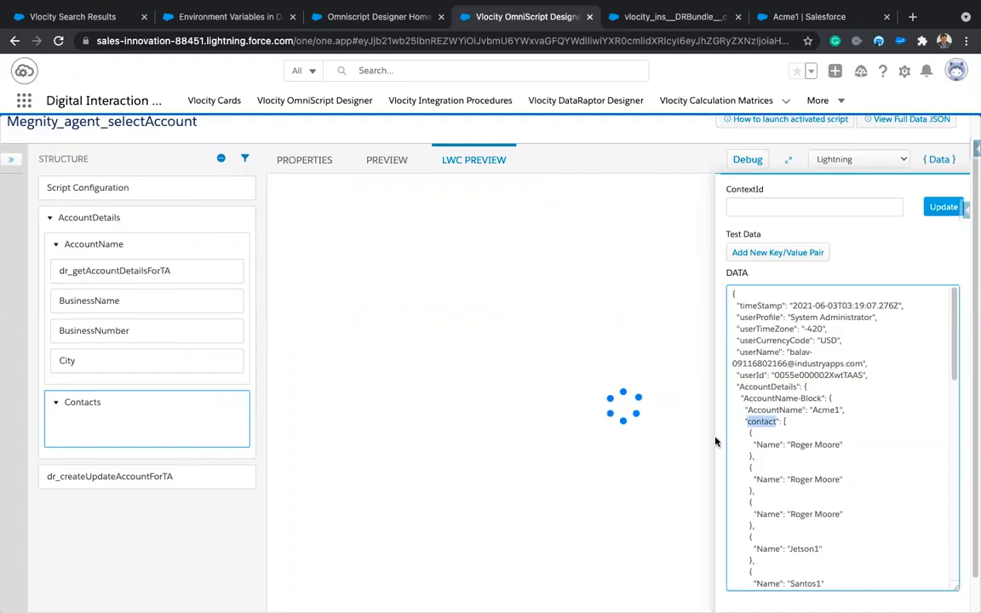
pyautogui.click(163, 412)
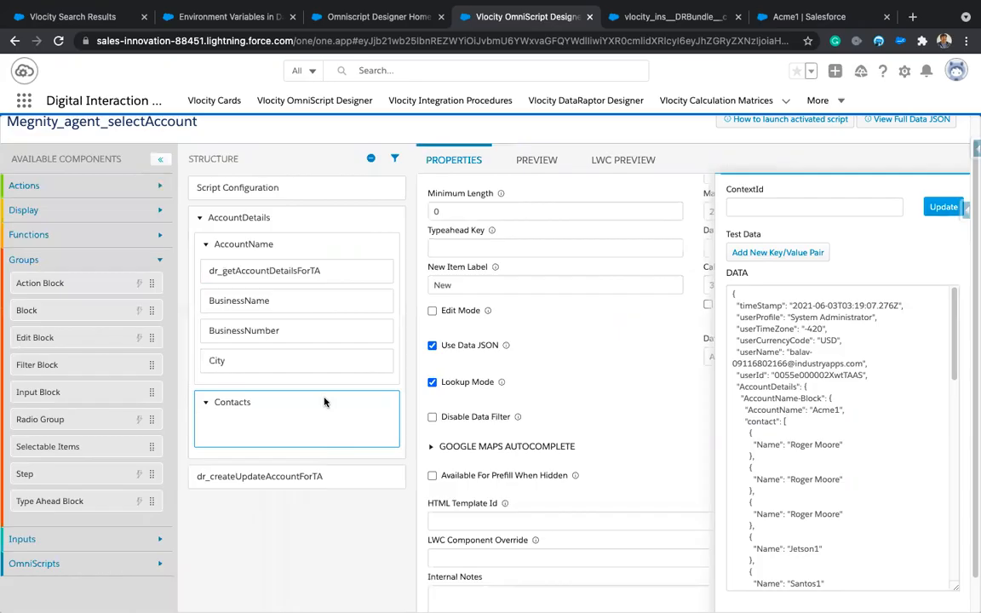
pyautogui.click(777, 356)
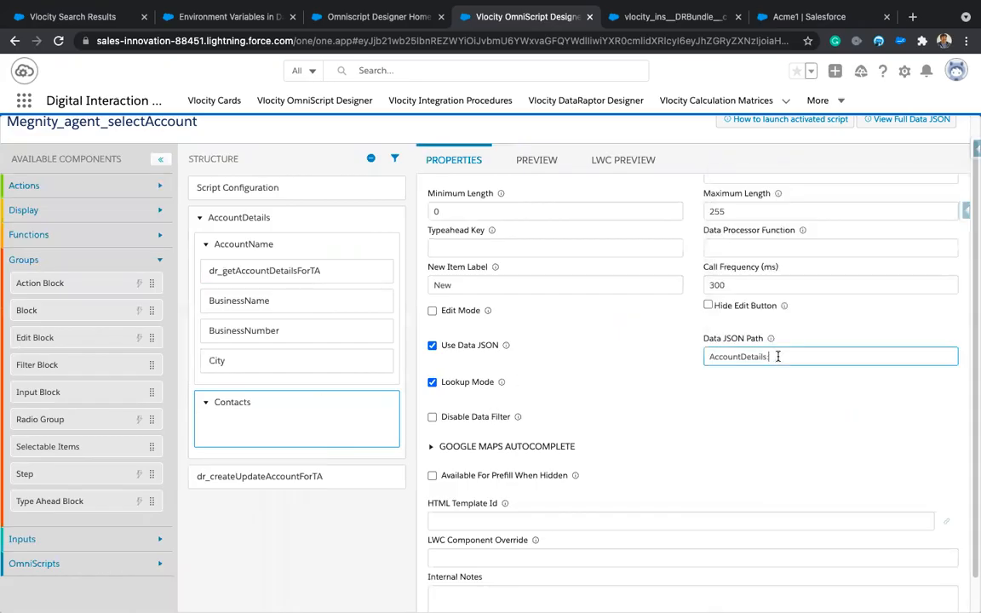
pyautogui.write(':')
pyautogui.hotkey('ctrl', 'v')
# - Test the Select Contact lookup in the LWC preview with ABC Corp found by searching "a", and view the resulting data JSON
pyautogui.click(620, 164)
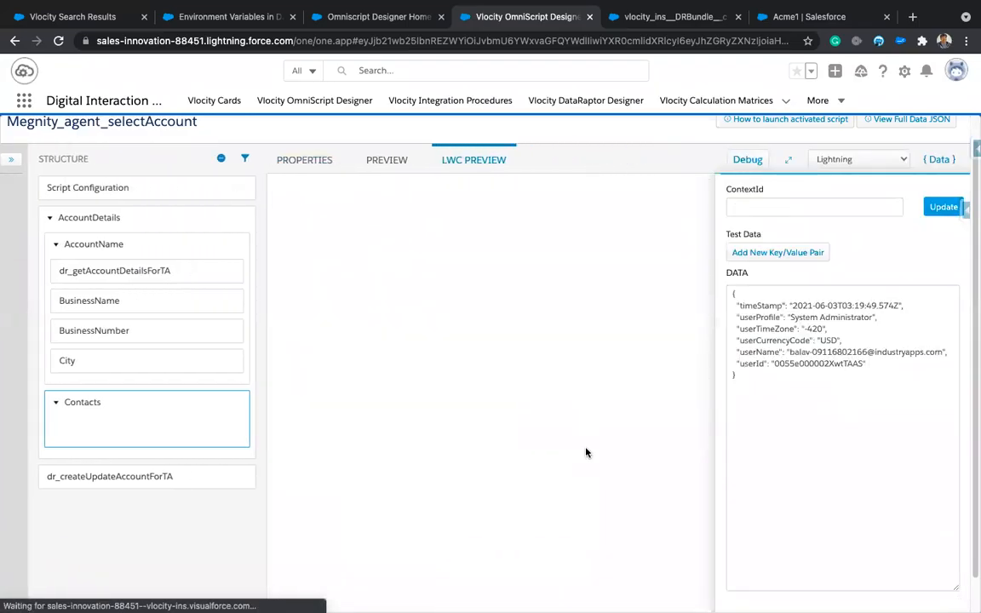
pyautogui.click(937, 161)
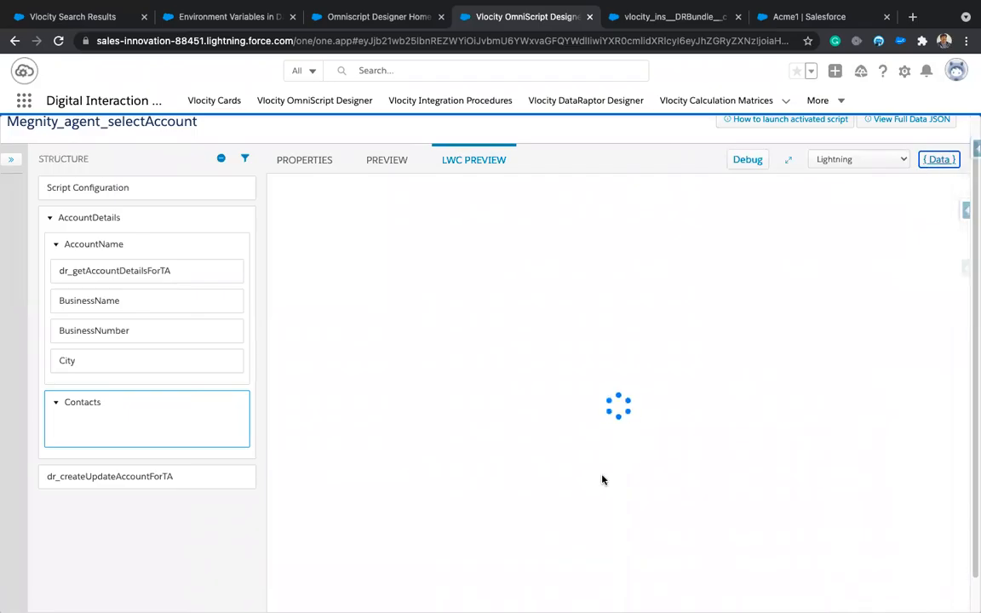
pyautogui.click(398, 266)
pyautogui.write('a')
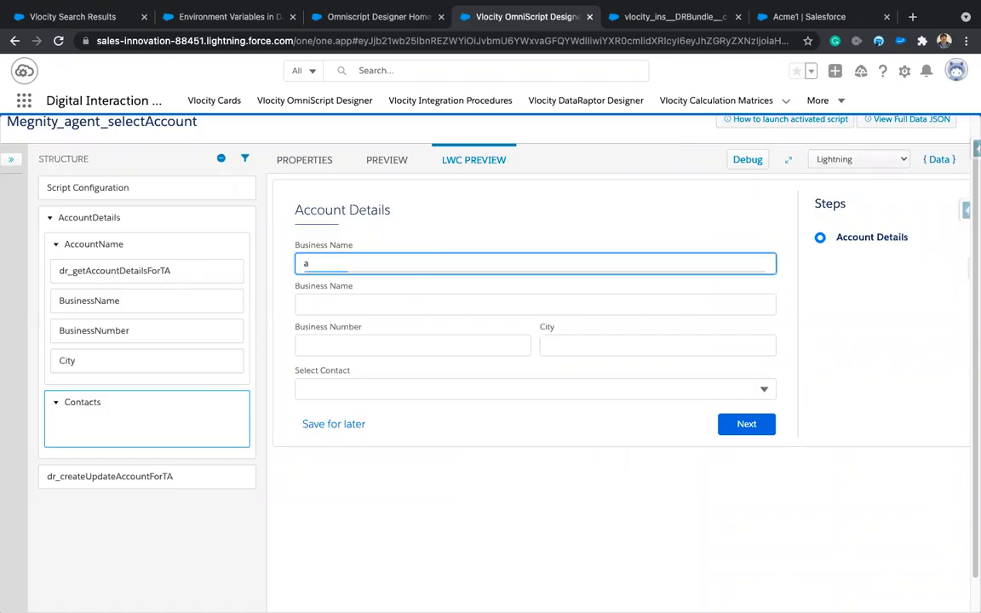
pyautogui.click(360, 304)
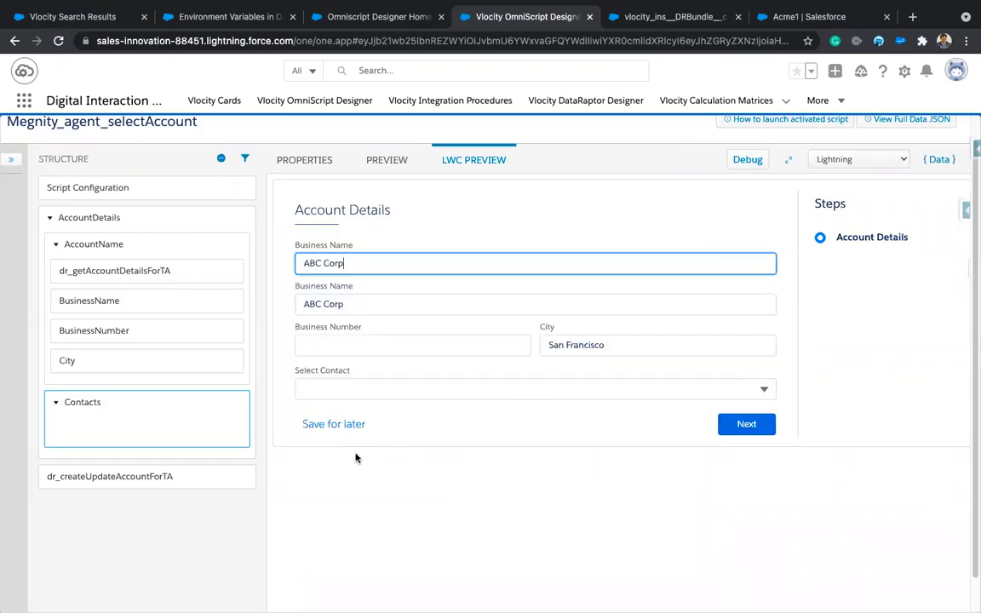
pyautogui.click(425, 388)
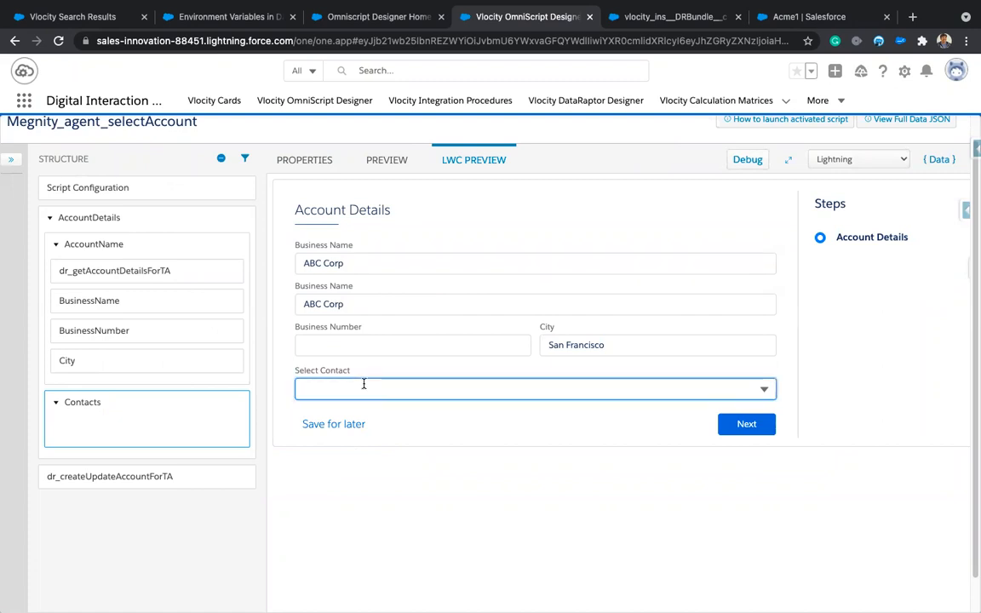
pyautogui.click(939, 159)
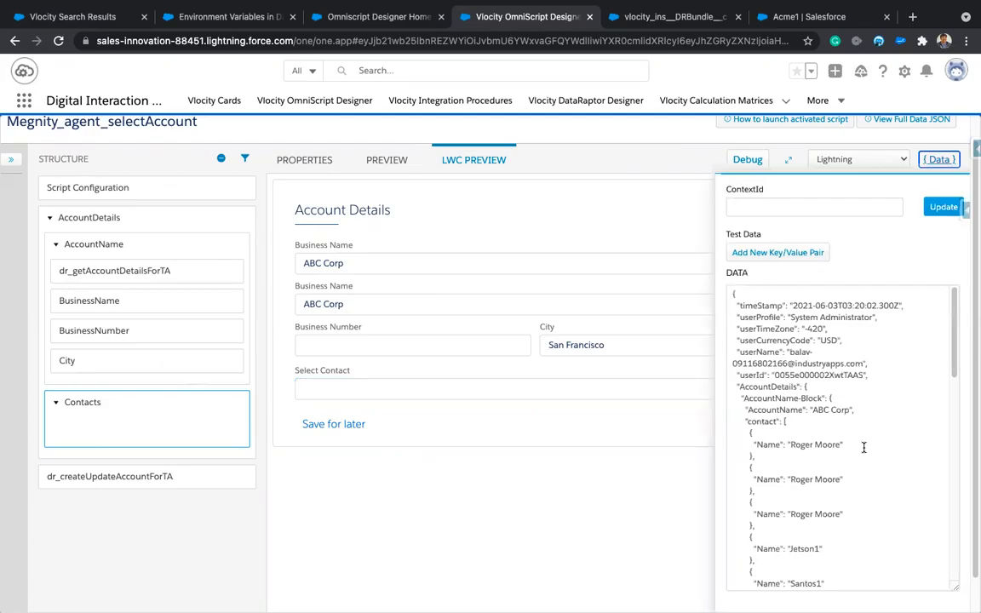
# - Wrap the Contacts block's Data JSON Path in percent signs so it reads %AccountDetails:contact%
pyautogui.click(120, 406)
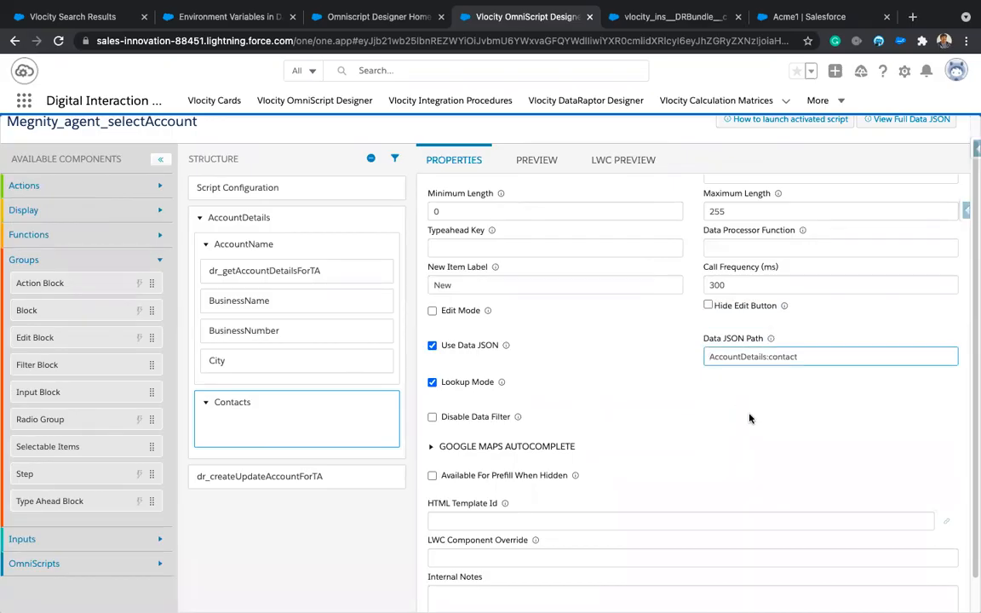
pyautogui.write('%')
pyautogui.press('End')
pyautogui.write('%')
pyautogui.click(654, 432)
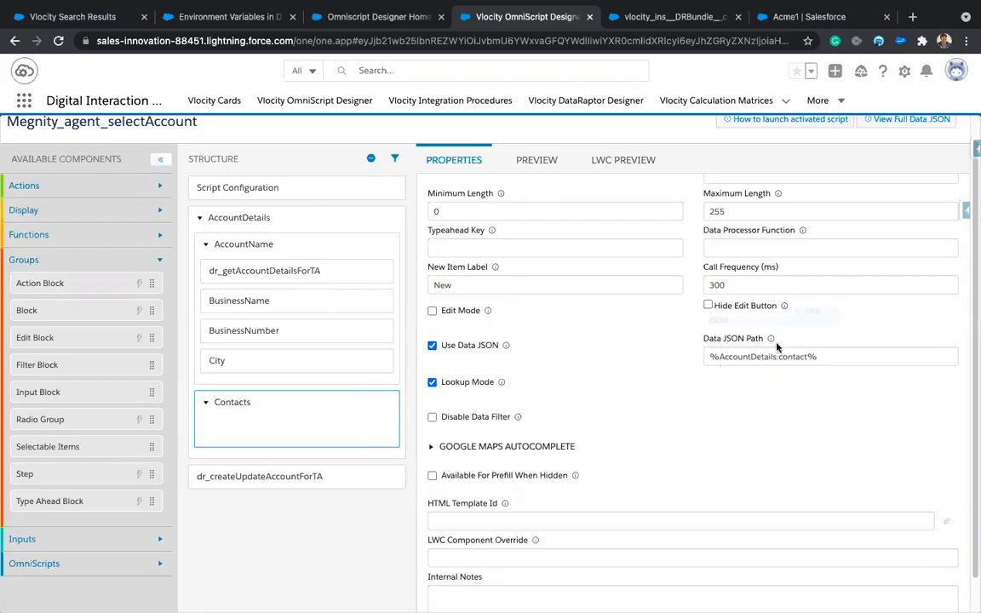
pyautogui.scroll(1, 732, 357)
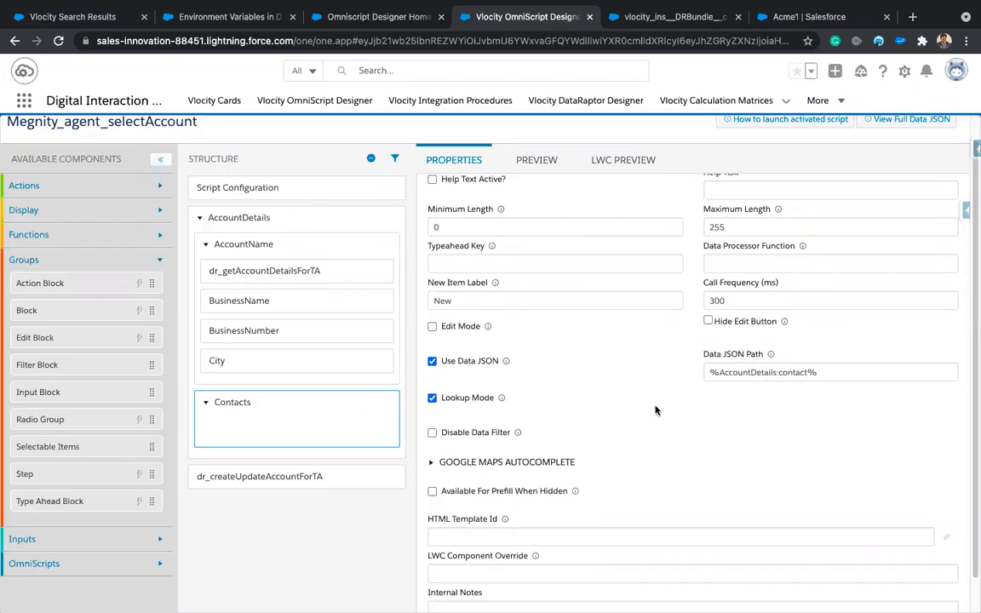
pyautogui.scroll(1, 652, 410)
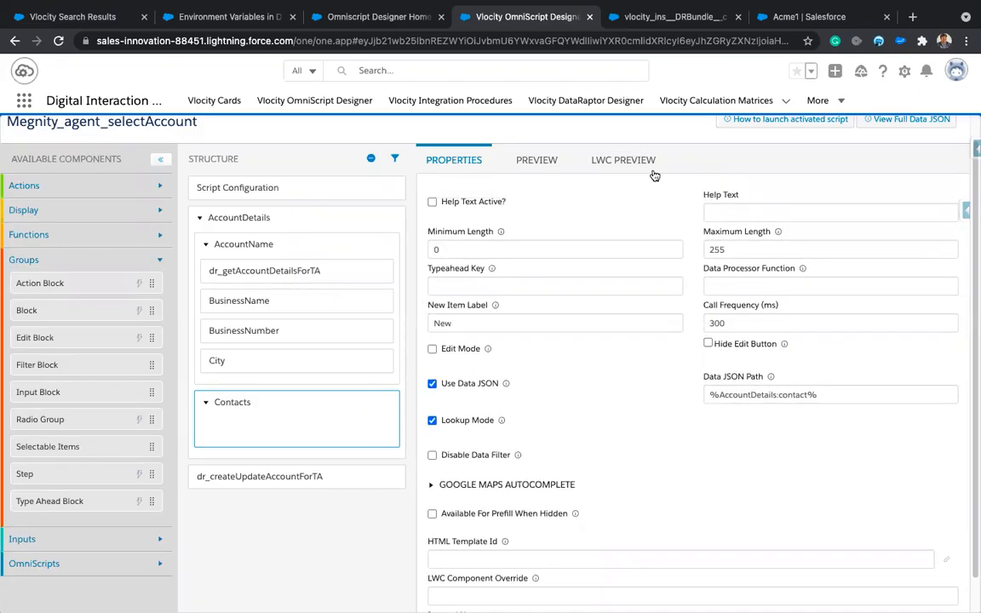
pyautogui.scroll(2, 627, 332)
pyautogui.scroll(6, 627, 331)
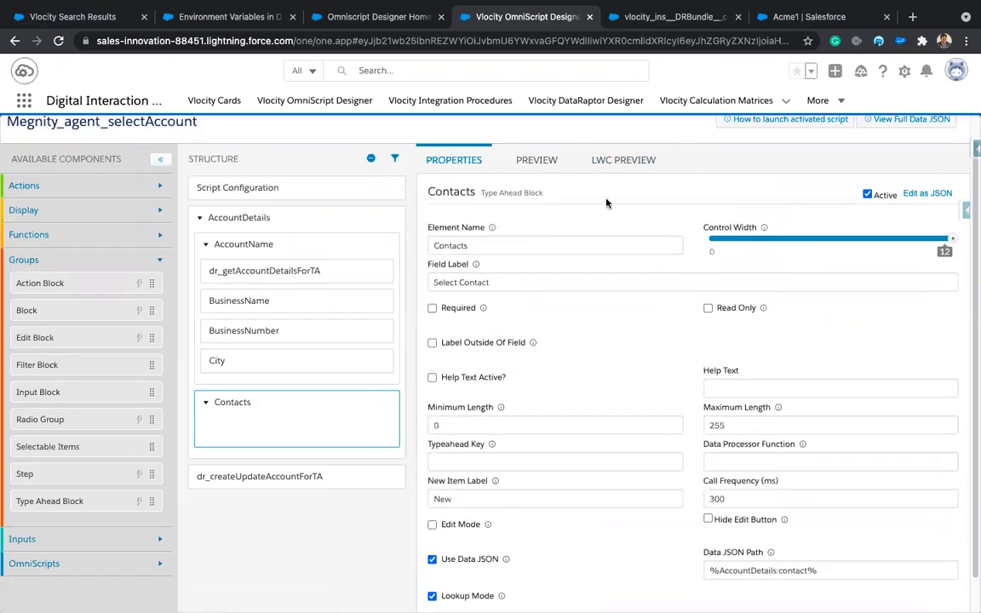
# - Rerun the LWC preview, search Business Name for "a", select ABC Corp and check the Select Contact lookup for options
pyautogui.click(623, 160)
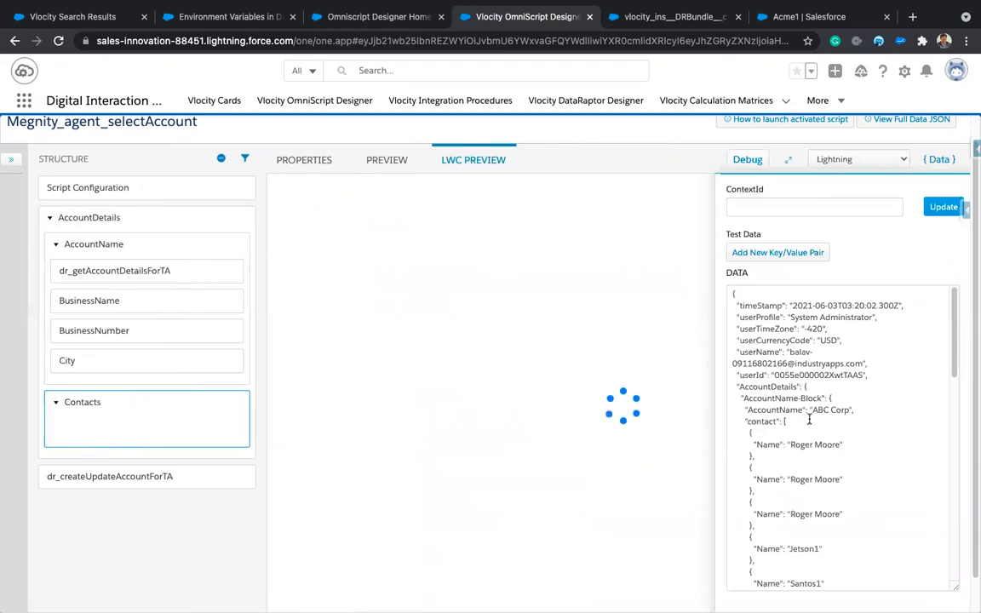
pyautogui.click(937, 160)
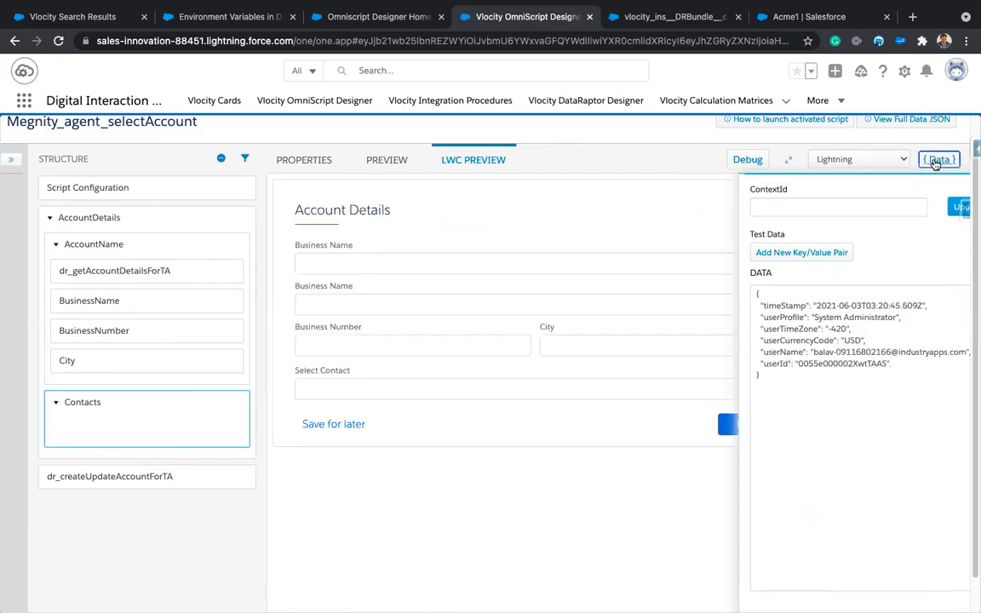
pyautogui.click(462, 261)
pyautogui.write('a')
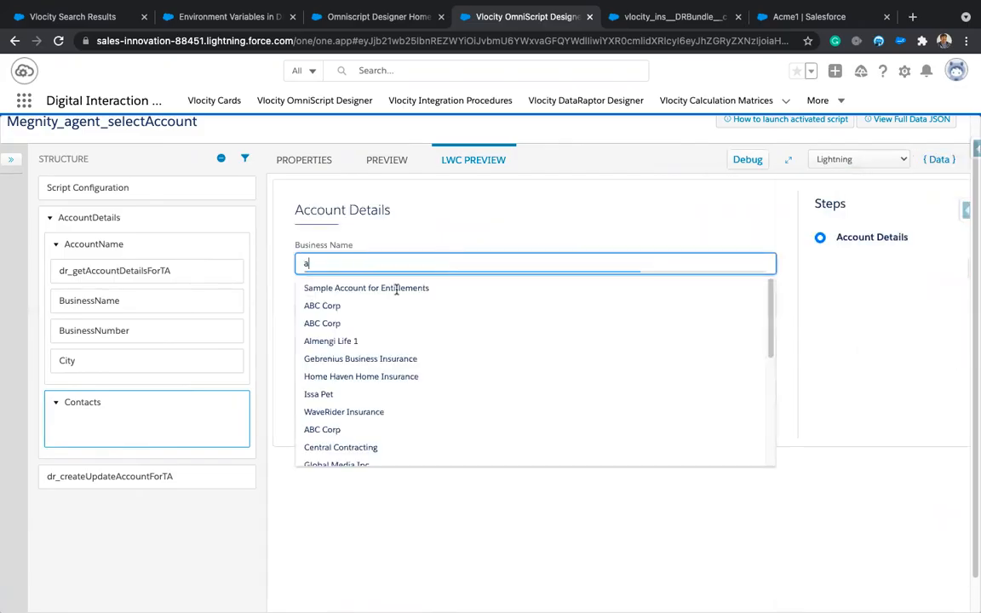
pyautogui.click(348, 334)
pyautogui.click(372, 389)
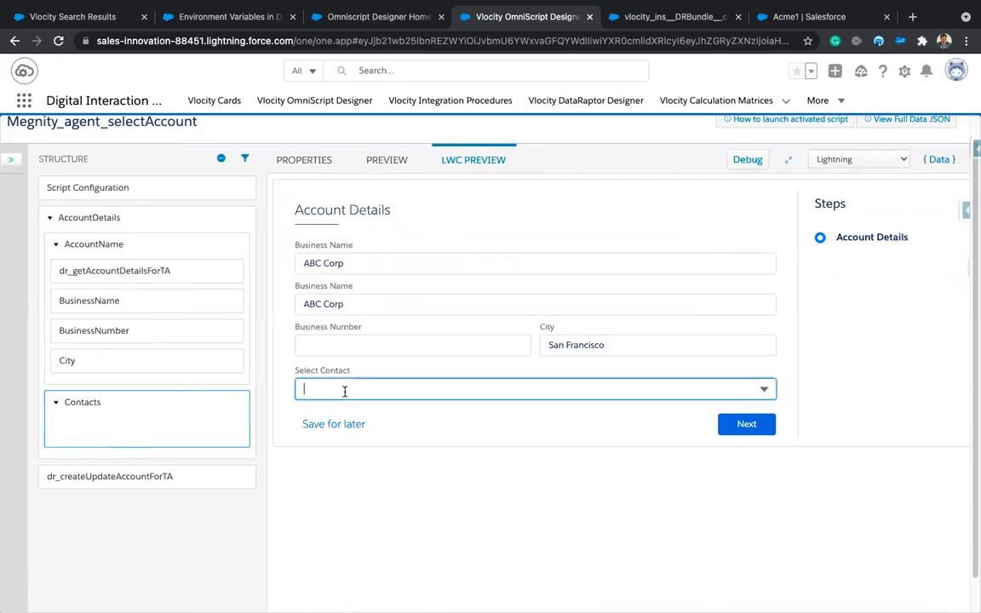
# - Examine the Contacts-Block node at the end of the preview's data JSON
pyautogui.click(938, 159)
pyautogui.scroll(-10, 889, 491)
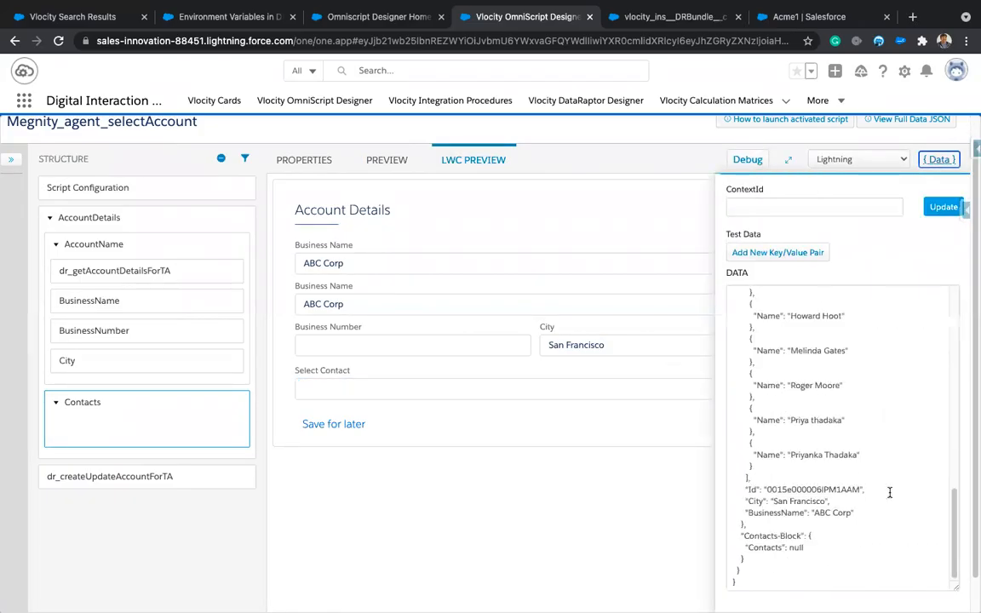
pyautogui.moveTo(809, 558); pyautogui.dragTo(730, 537)
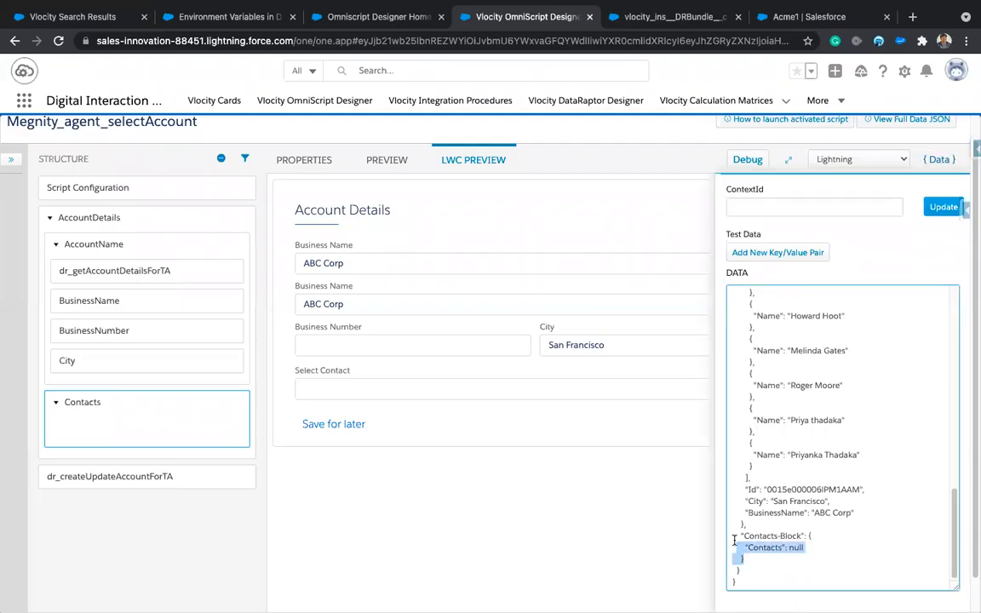
# - Insert the copied AccountName-Block node into the Contacts block's Data JSON Path, making it %AccountDetails:AccountName-Block:contact%
pyautogui.click(123, 406)
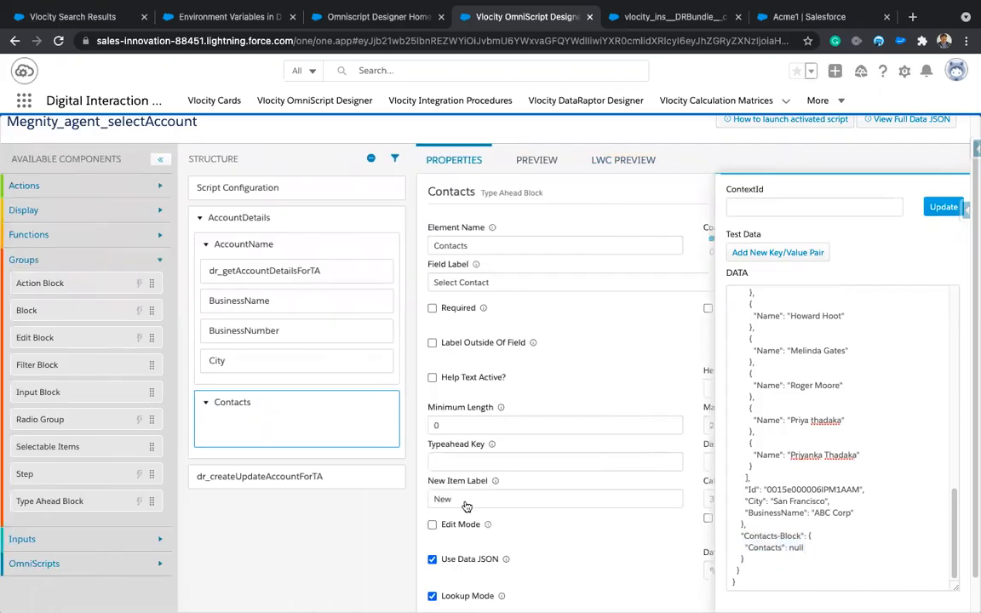
pyautogui.scroll(-3, 831, 558)
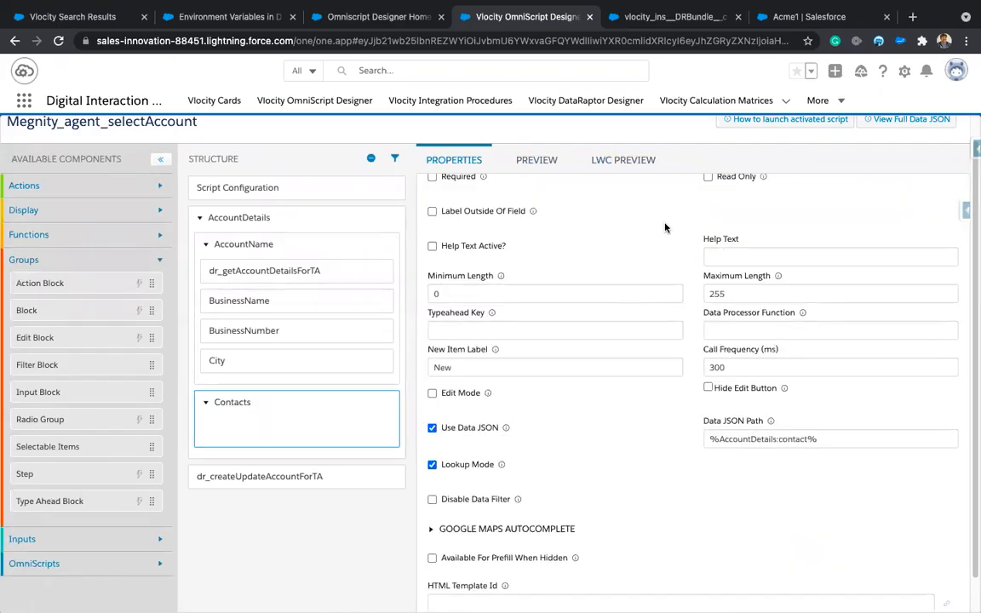
pyautogui.click(628, 161)
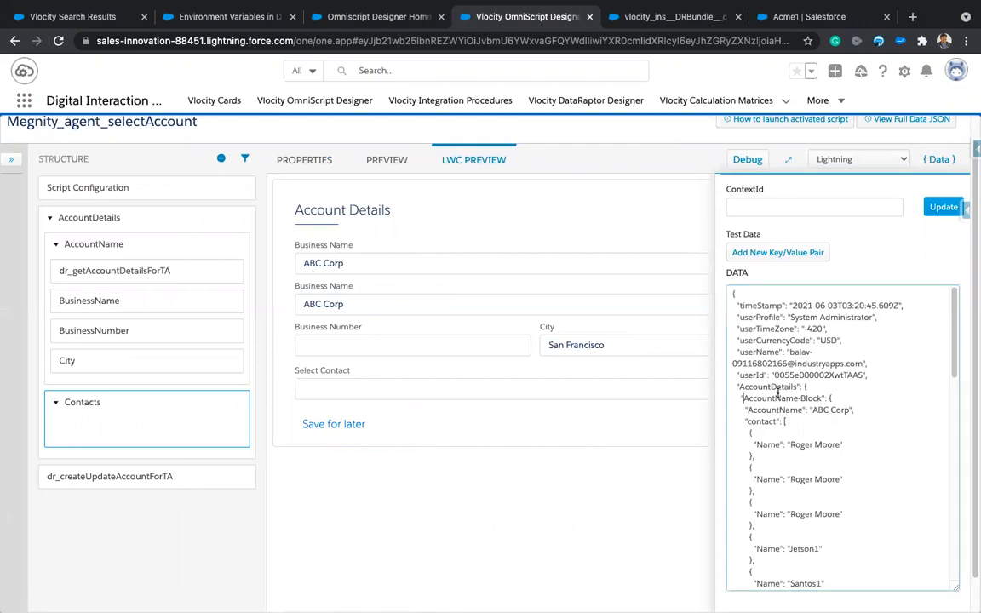
pyautogui.moveTo(741, 397); pyautogui.dragTo(820, 398)
pyautogui.hotkey('ctrl', 'c')
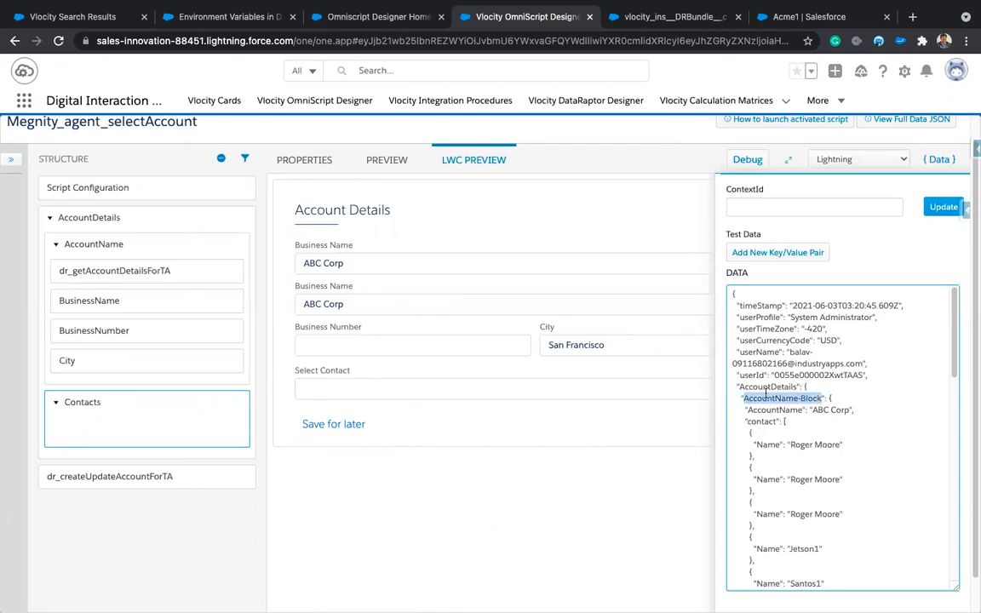
pyautogui.click(120, 417)
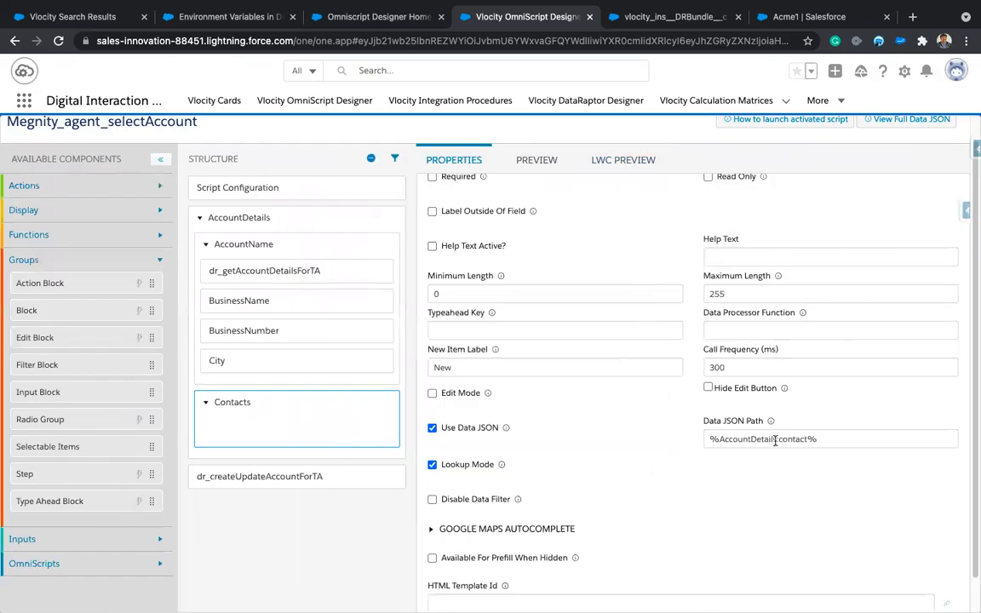
pyautogui.click(781, 439)
pyautogui.hotkey('ctrl', 'v')
pyautogui.write(':')
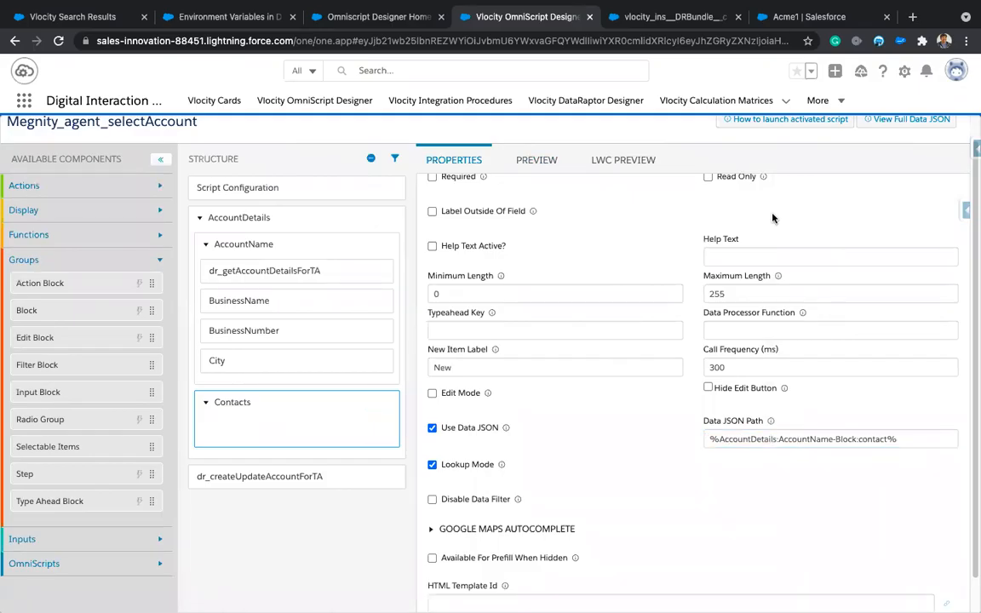
# - Reload the LWC preview with the AccountName-Block path in place, search Business Name for "a" and select ABC Corp
pyautogui.click(652, 160)
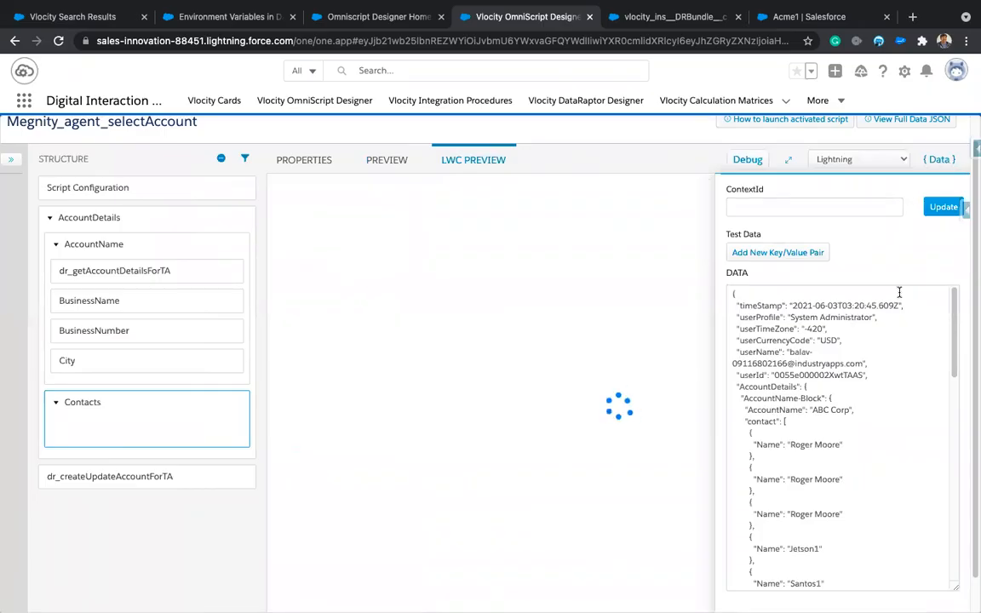
pyautogui.click(802, 417)
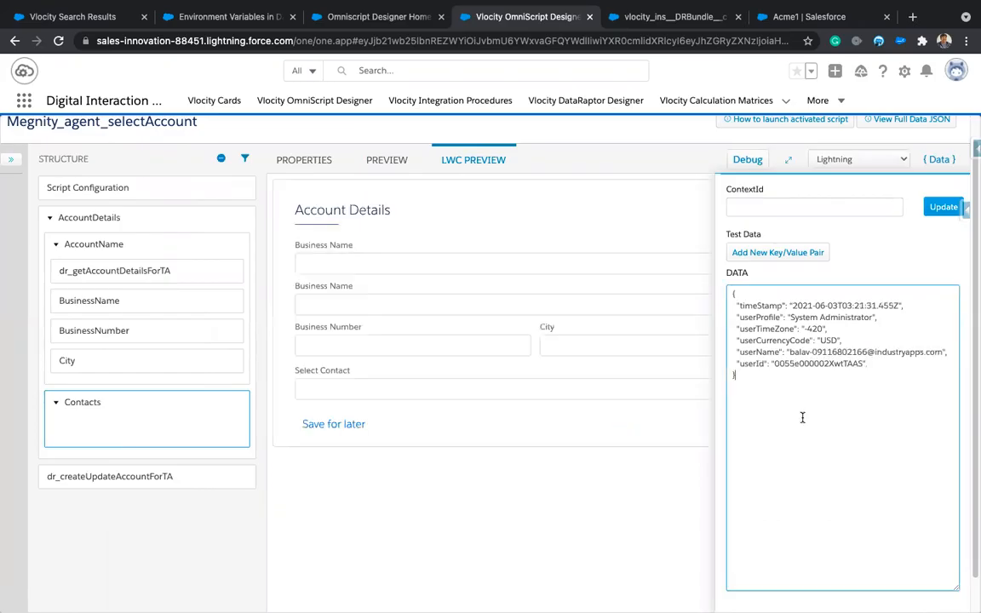
pyautogui.click(370, 268)
pyautogui.write('a')
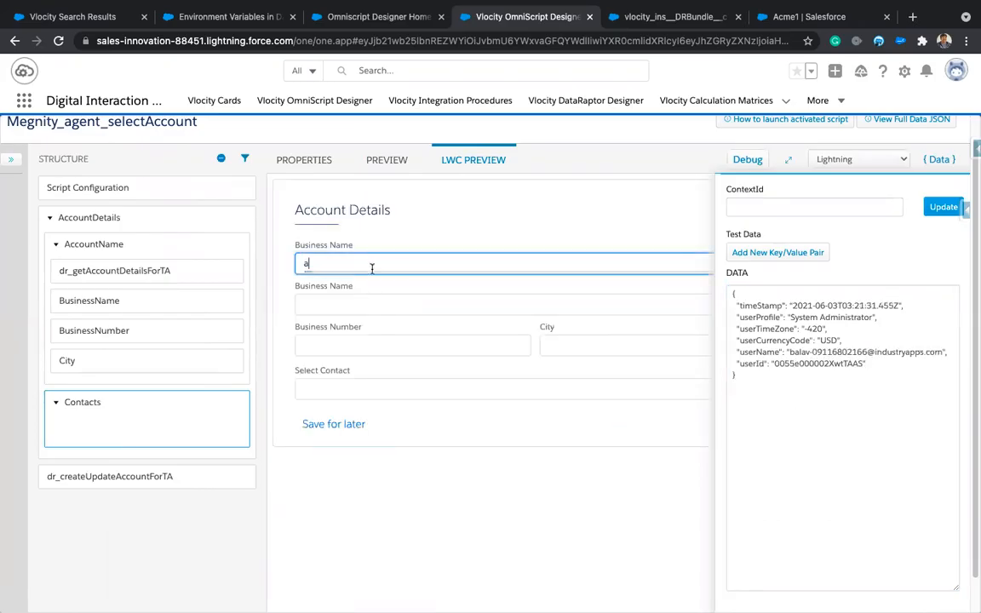
pyautogui.click(321, 305)
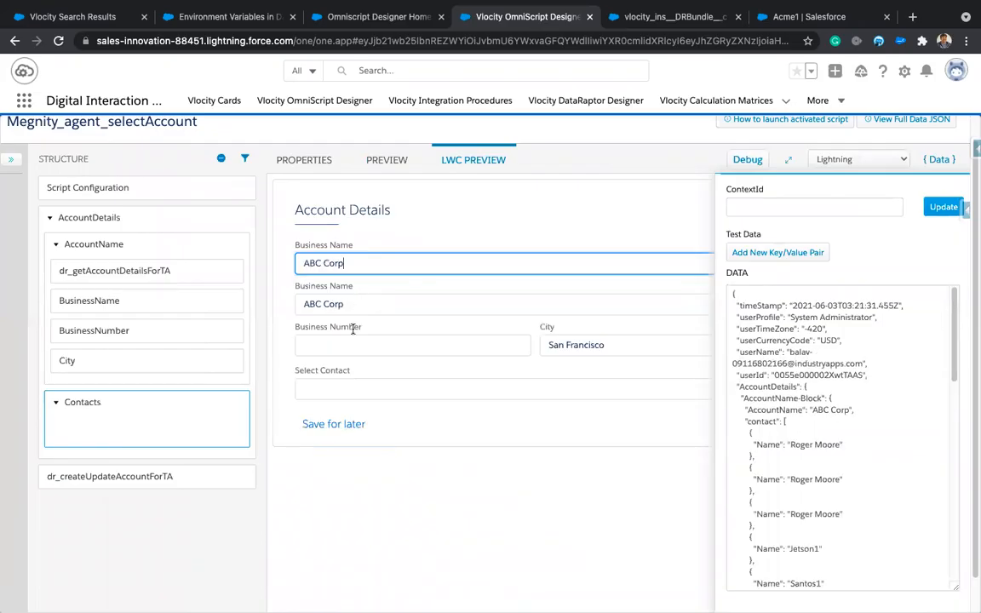
# - Check the Select Contact lookup for options with ABC Corp selected and the data JSON hidden
pyautogui.click(357, 387)
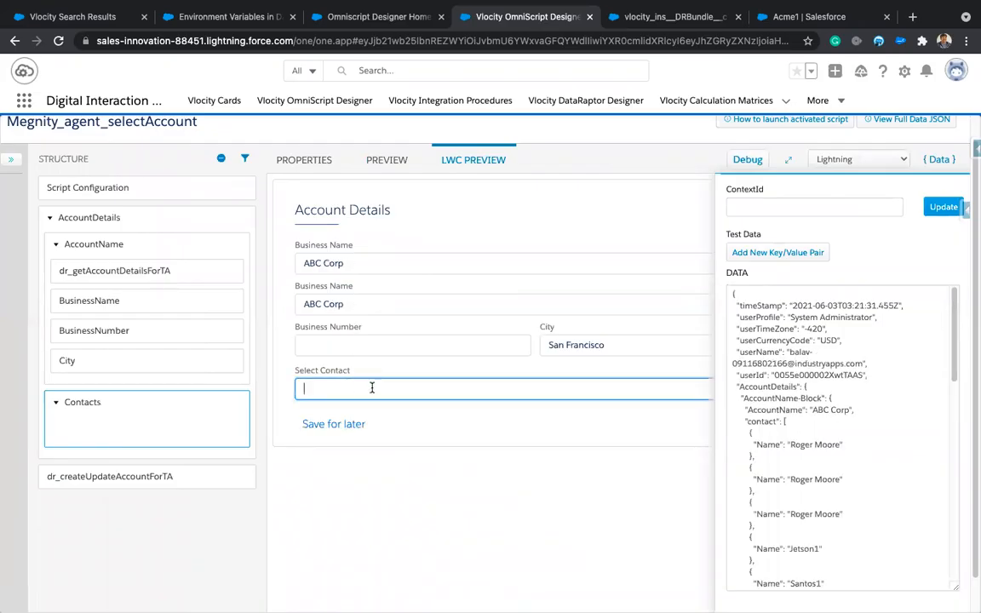
pyautogui.click(940, 162)
pyautogui.click(673, 387)
# - Turn off Lookup Mode on the Contacts block and reload the LWC preview
pyautogui.click(97, 402)
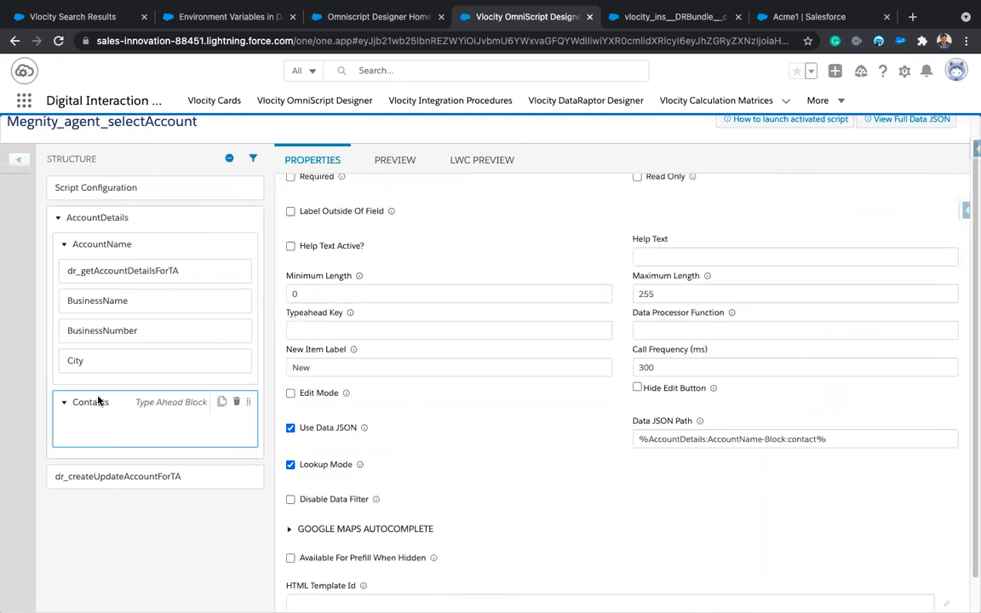
pyautogui.click(432, 465)
pyautogui.click(628, 167)
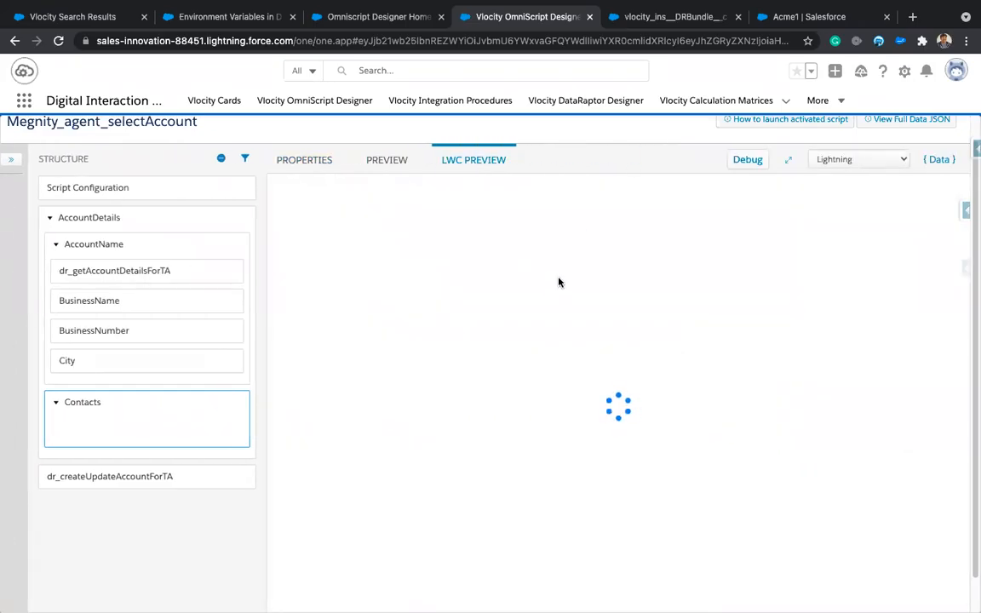
# - Search Business Name for "a" in the preview, select ABC Corp and search Select Contact for "a"
pyautogui.click(347, 390)
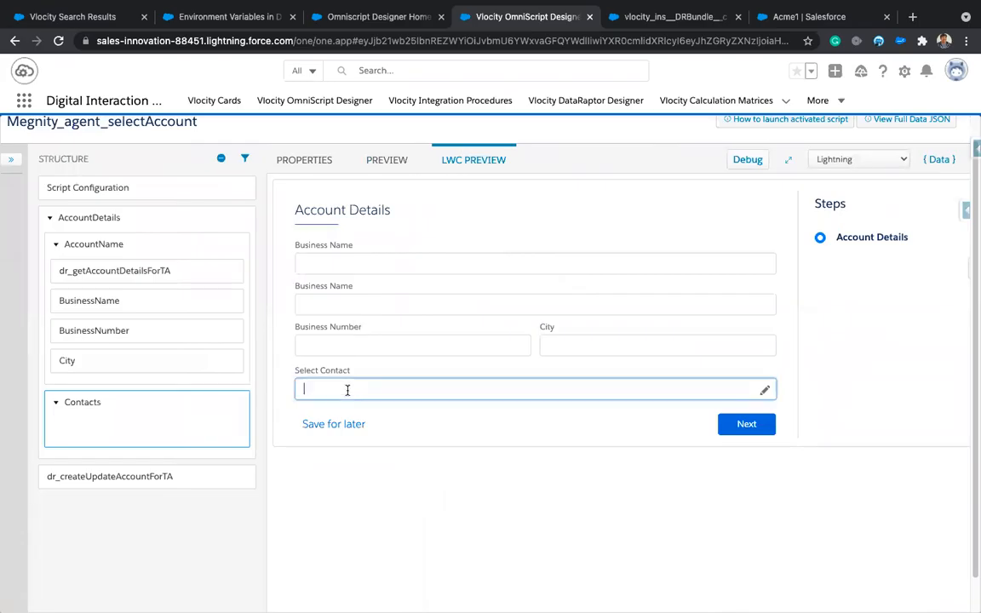
pyautogui.click(375, 263)
pyautogui.write('a')
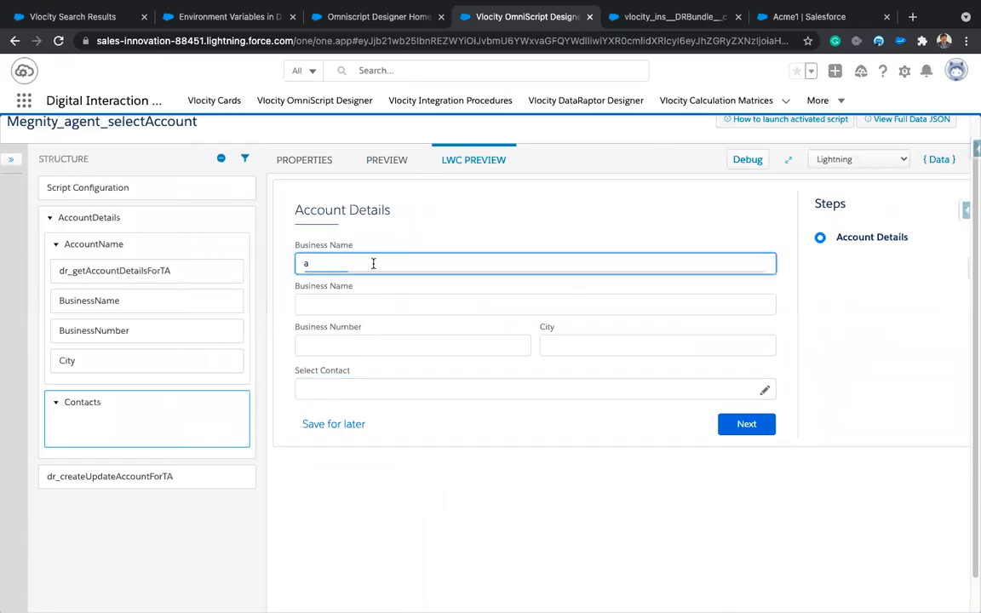
pyautogui.click(357, 305)
pyautogui.click(348, 388)
pyautogui.write('a')
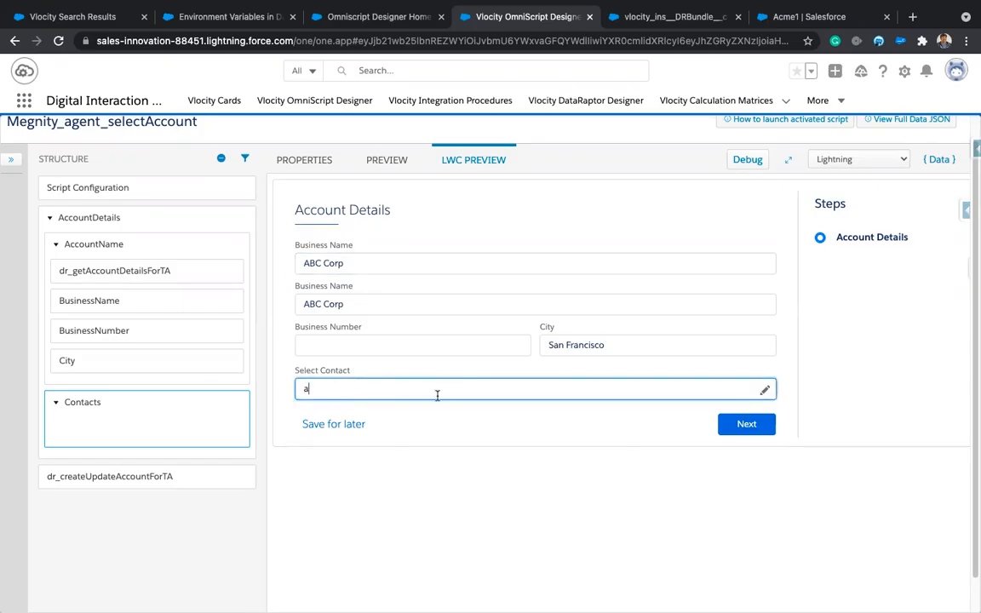
pyautogui.scroll(-1, 335, 429)
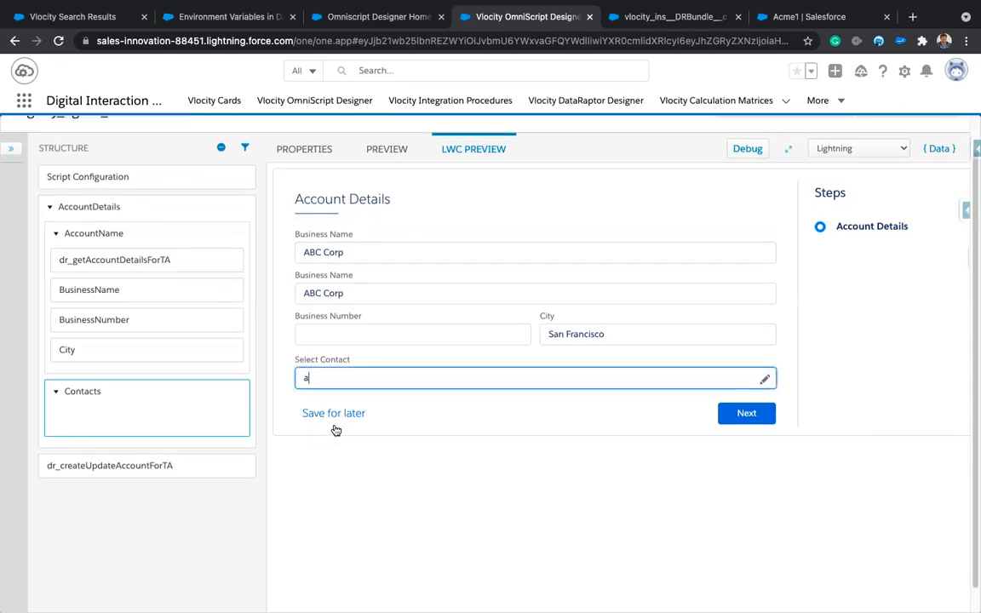
# - Examine the Contacts-Block and AccountName-Block nodes in the preview's data JSON
pyautogui.scroll(1, 720, 213)
pyautogui.click(938, 149)
pyautogui.scroll(-2, 843, 455)
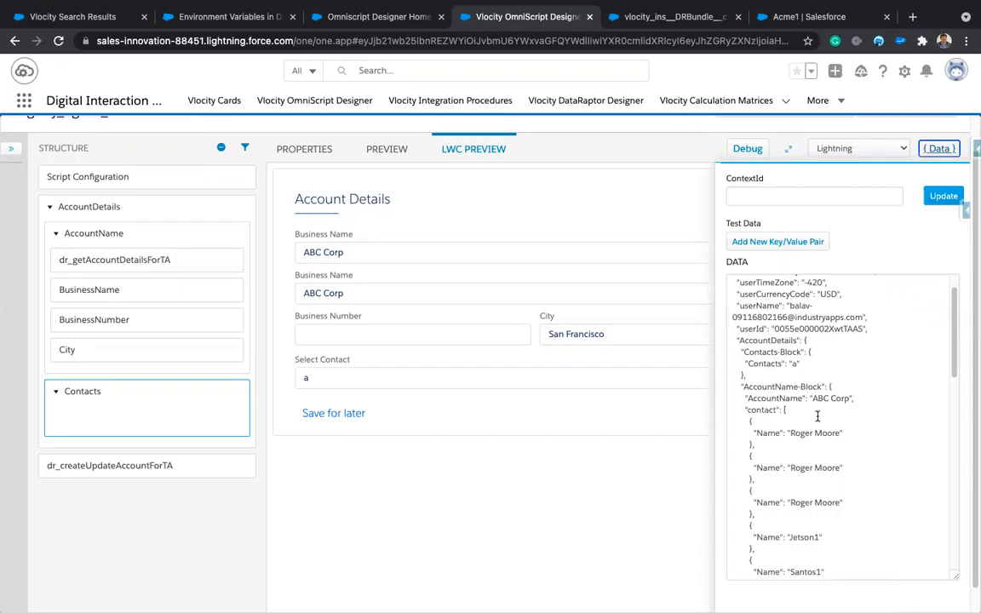
pyautogui.scroll(-10, 818, 416)
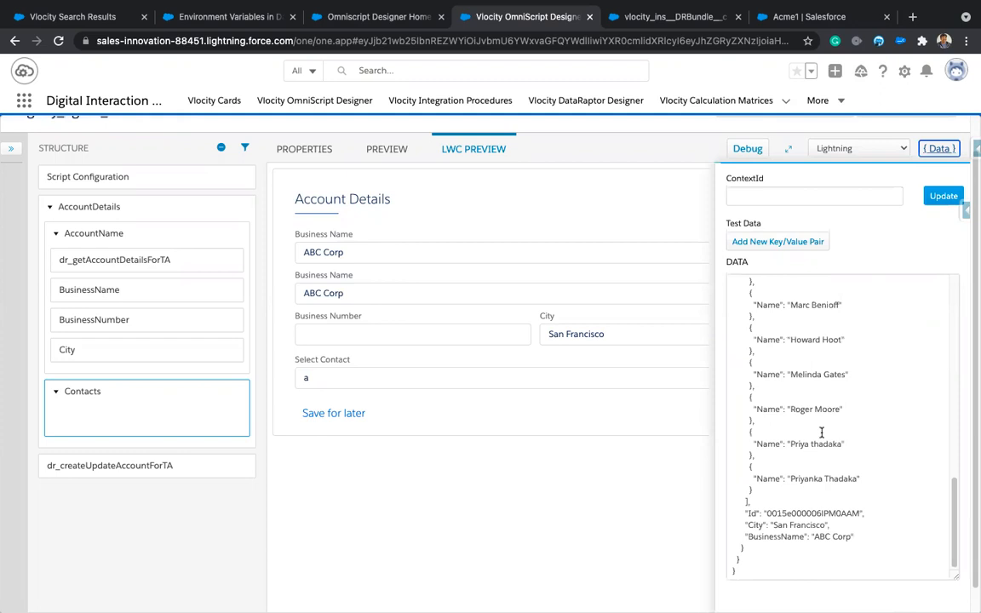
pyautogui.scroll(10, 821, 430)
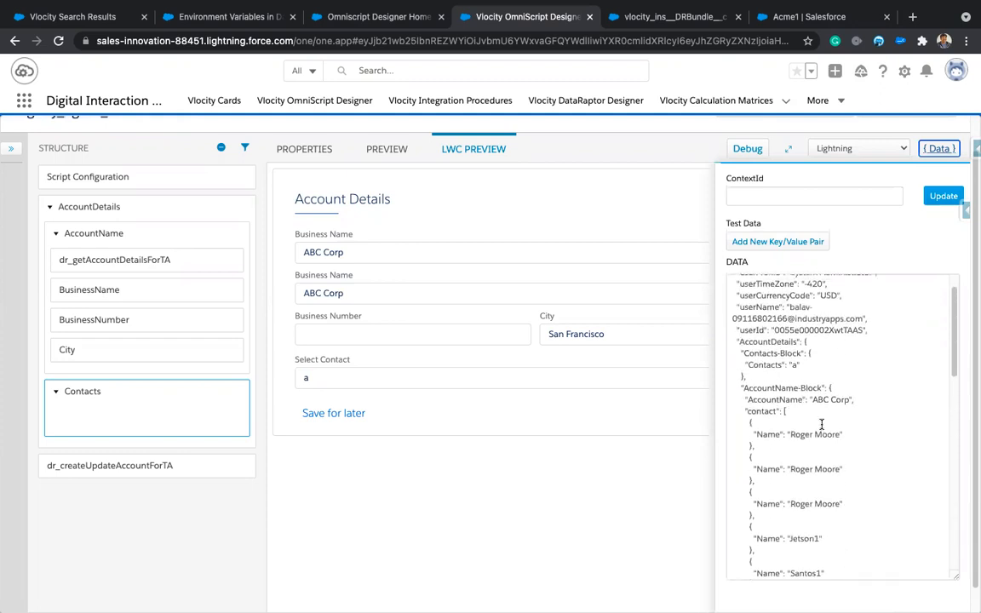
pyautogui.scroll(1, 821, 424)
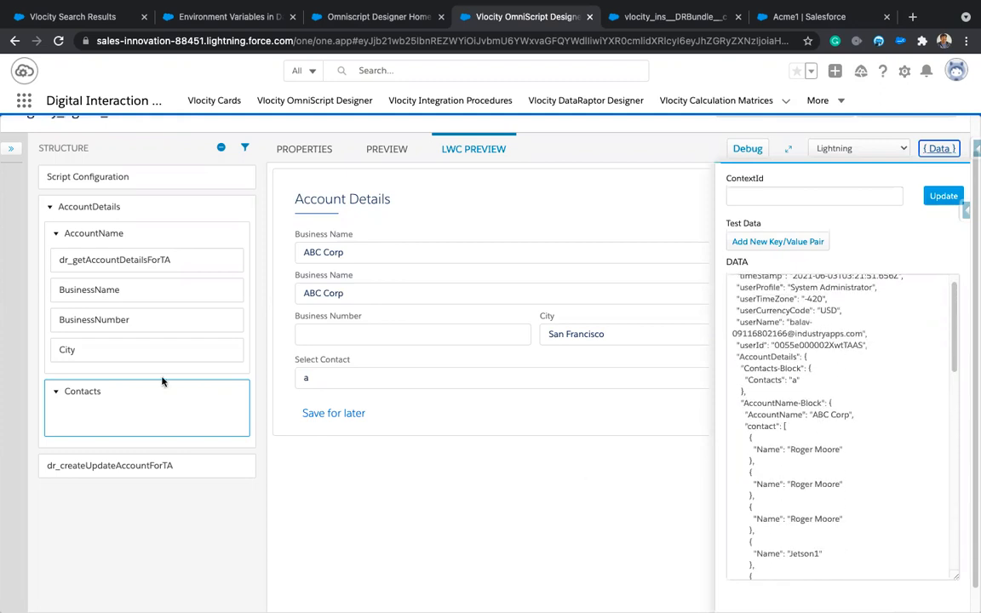
# - Remove the AccountDetails: prefix from the Contacts block's Data JSON Path, making it %AccountName-Block:contact%
pyautogui.click(137, 391)
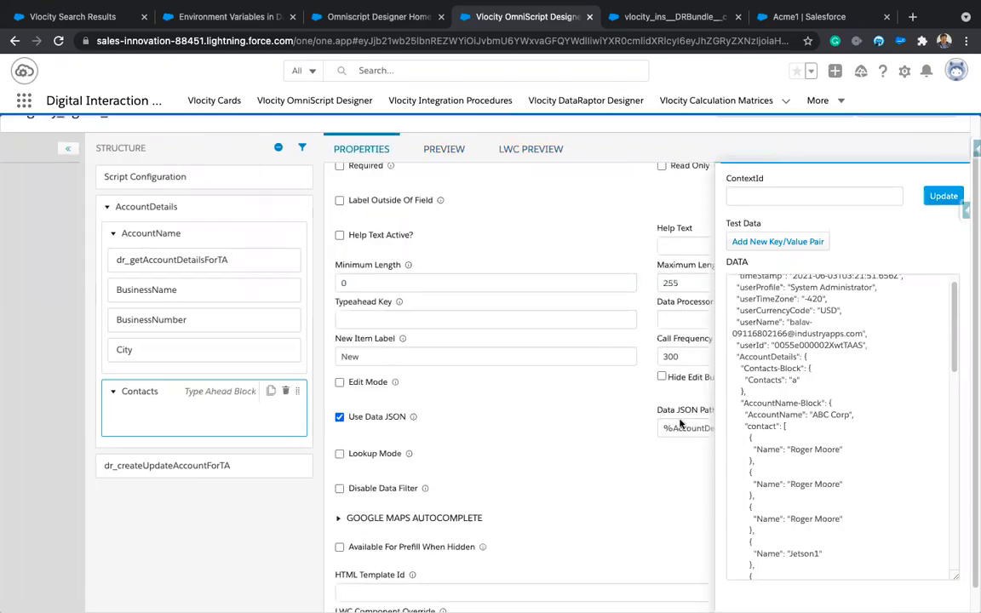
pyautogui.click(679, 425)
pyautogui.moveTo(719, 428); pyautogui.dragTo(778, 430)
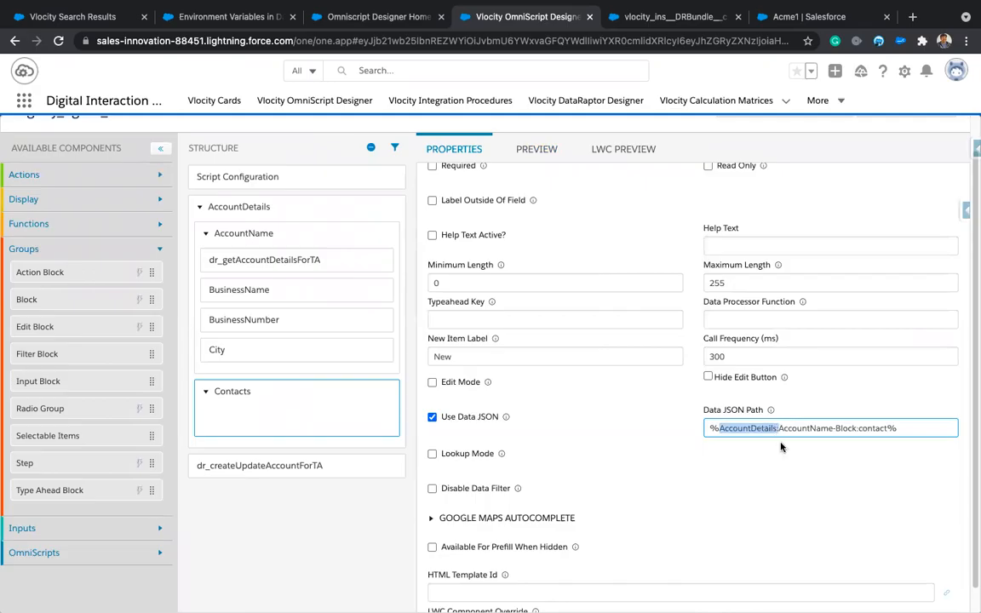
pyautogui.press('BackSpace')
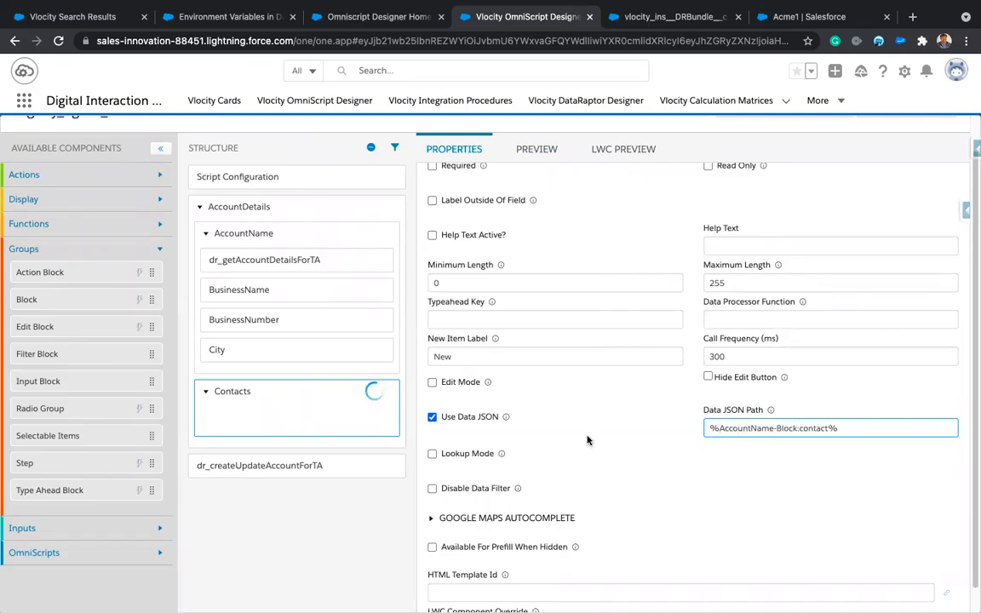
# - Read the help for Use Data JSON and Data JSON Path, enable Lookup Mode on the Contacts block and reload the LWC preview
pyautogui.moveTo(506, 418)
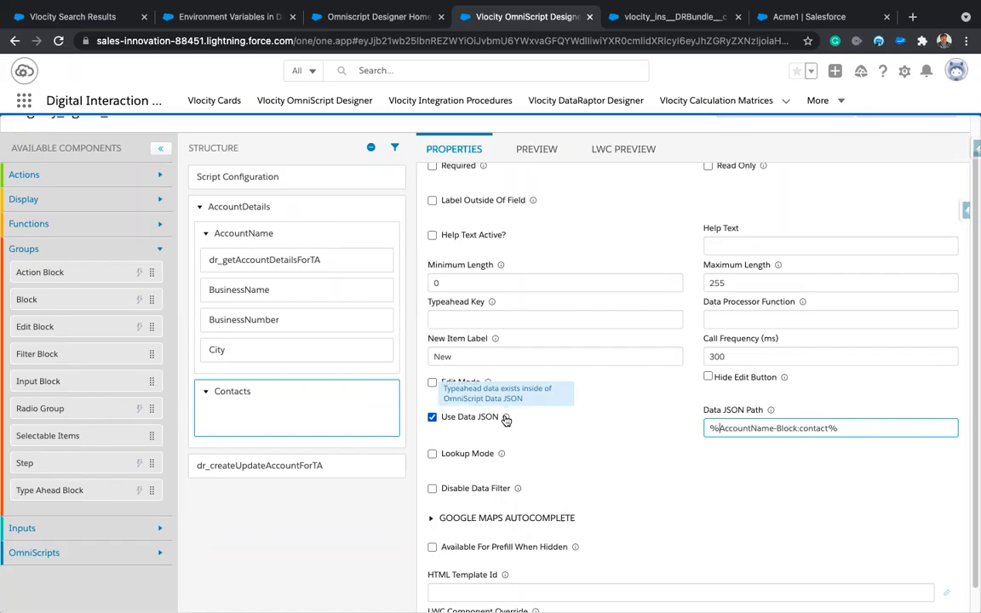
pyautogui.moveTo(770, 411)
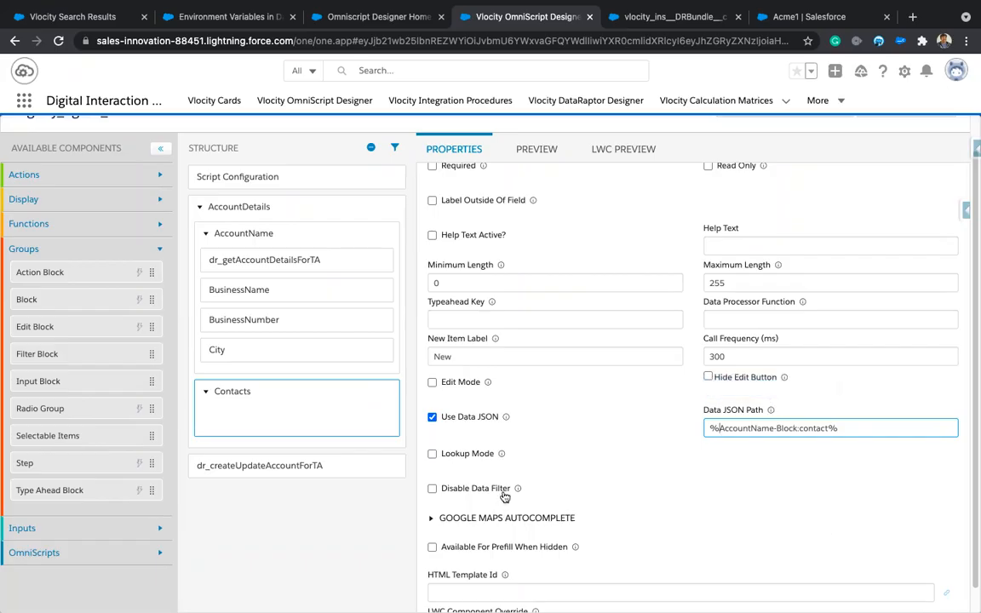
pyautogui.moveTo(501, 456)
pyautogui.click(433, 454)
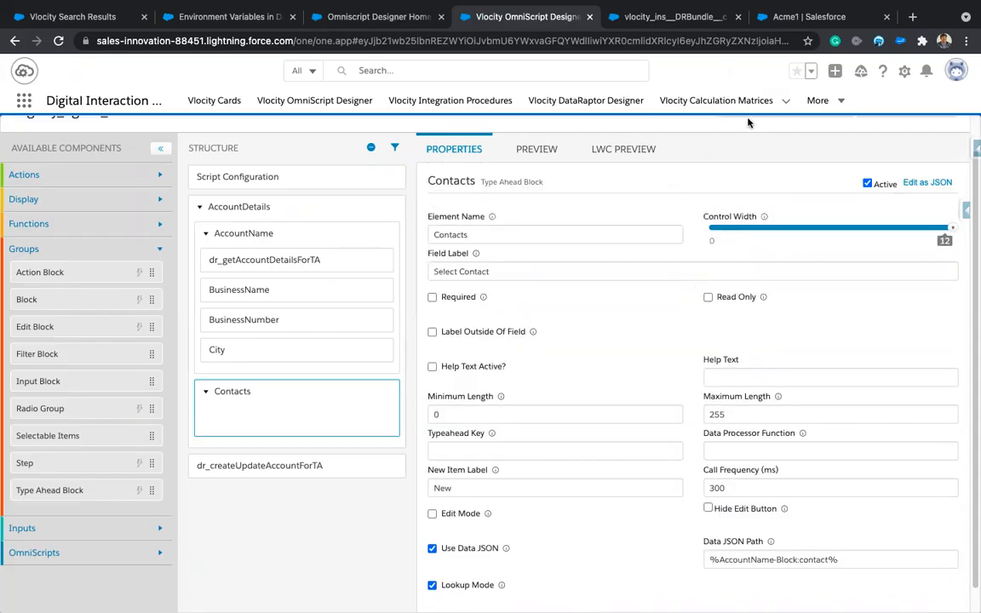
pyautogui.click(634, 153)
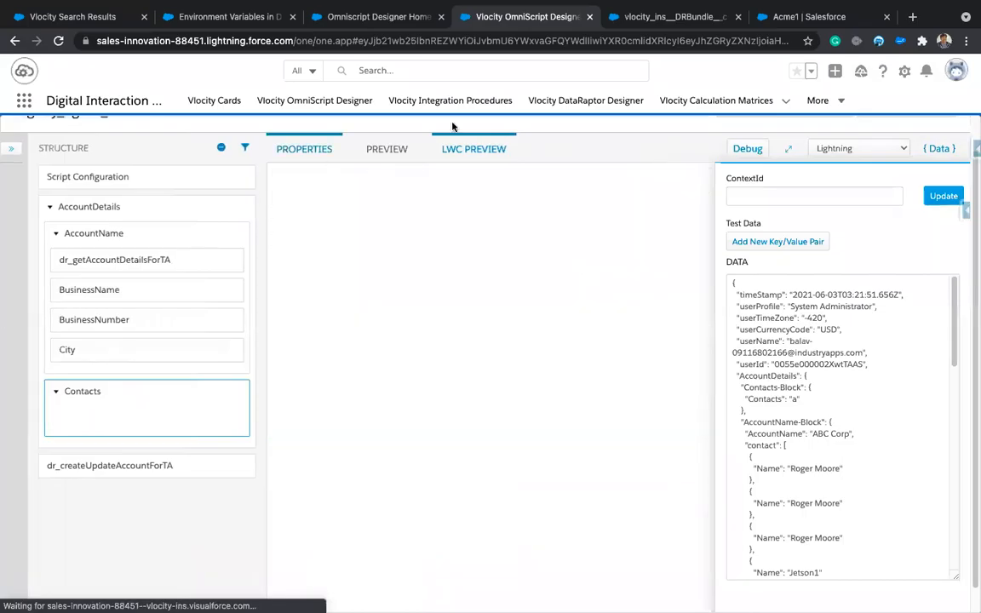
# - Switch to the getAccountDetailsForTA DataRaptor and examine how contact arrays are nested under each account in its preview response
pyautogui.click(647, 16)
pyautogui.scroll(-10, 430, 478)
pyautogui.scroll(2, 430, 479)
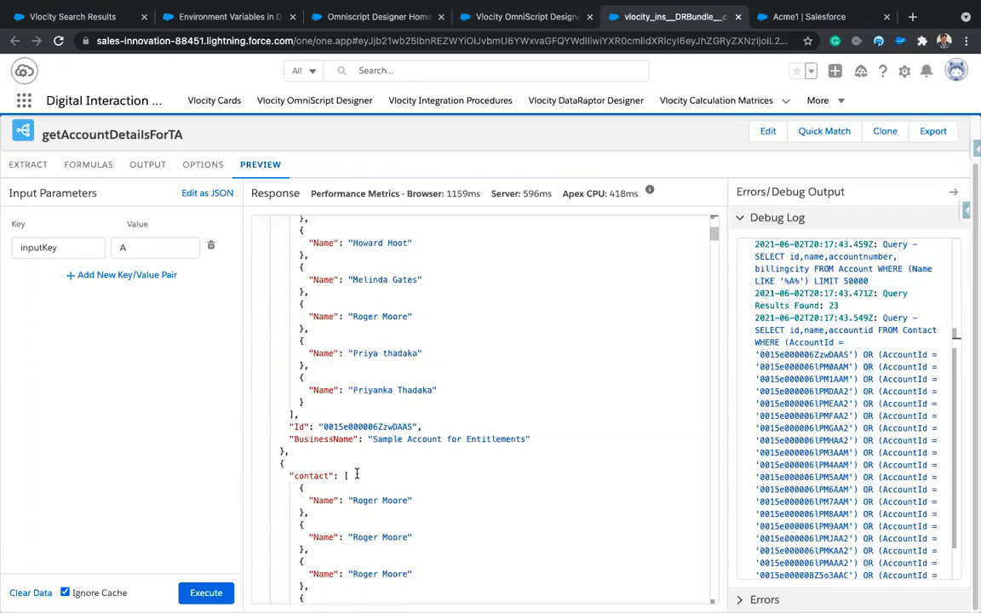
pyautogui.moveTo(307, 449); pyautogui.dragTo(289, 225)
pyautogui.click(577, 395)
pyautogui.scroll(5, 578, 395)
# - Return to the OmniScript's LWC preview, search Business Name for "a", select ABC Corp and check the Select Contact lookup for options
pyautogui.click(523, 16)
pyautogui.click(580, 252)
pyautogui.write('a')
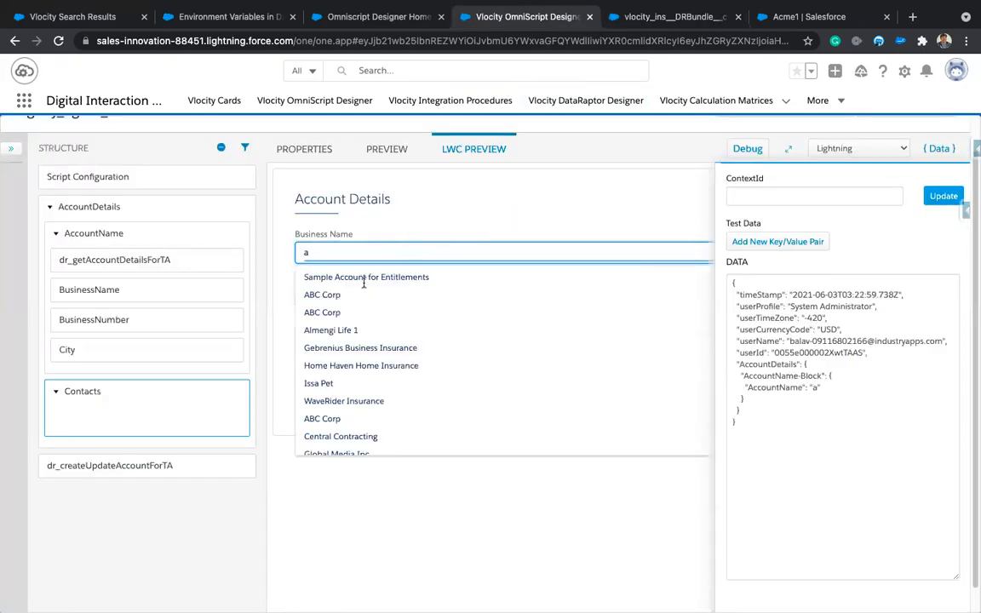
pyautogui.click(321, 295)
pyautogui.scroll(-5, 828, 461)
pyautogui.scroll(-5, 828, 460)
pyautogui.click(524, 379)
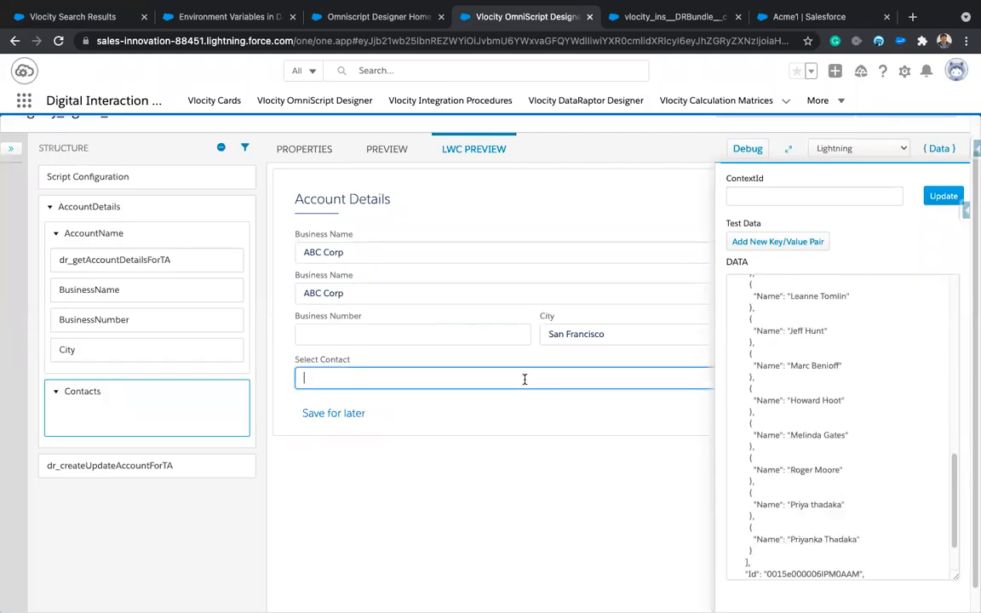
# - Examine the data JSON from the AccountName-Block contact array down to the Contacts-Block node
pyautogui.scroll(-2, 877, 407)
pyautogui.scroll(2, 876, 407)
pyautogui.scroll(-2, 877, 407)
pyautogui.scroll(15, 876, 407)
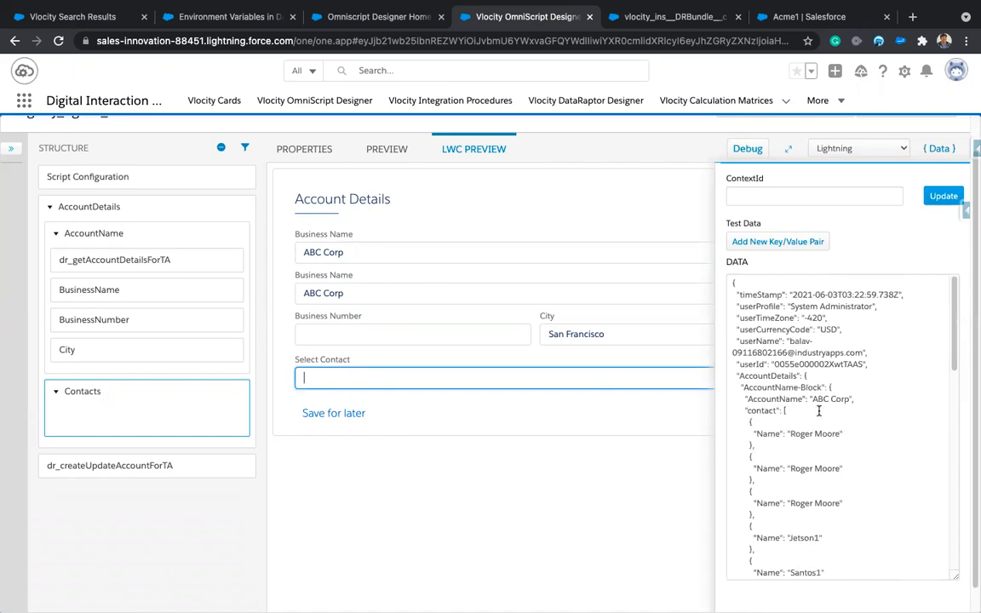
pyautogui.doubleClick(764, 409)
pyautogui.doubleClick(772, 387)
pyautogui.click(774, 388)
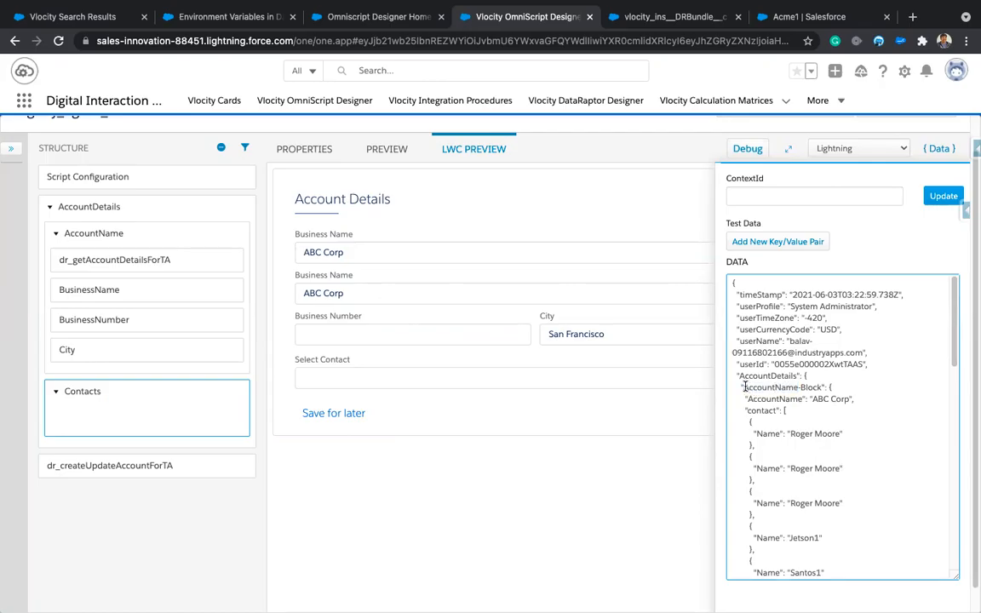
pyautogui.moveTo(744, 386); pyautogui.dragTo(789, 410)
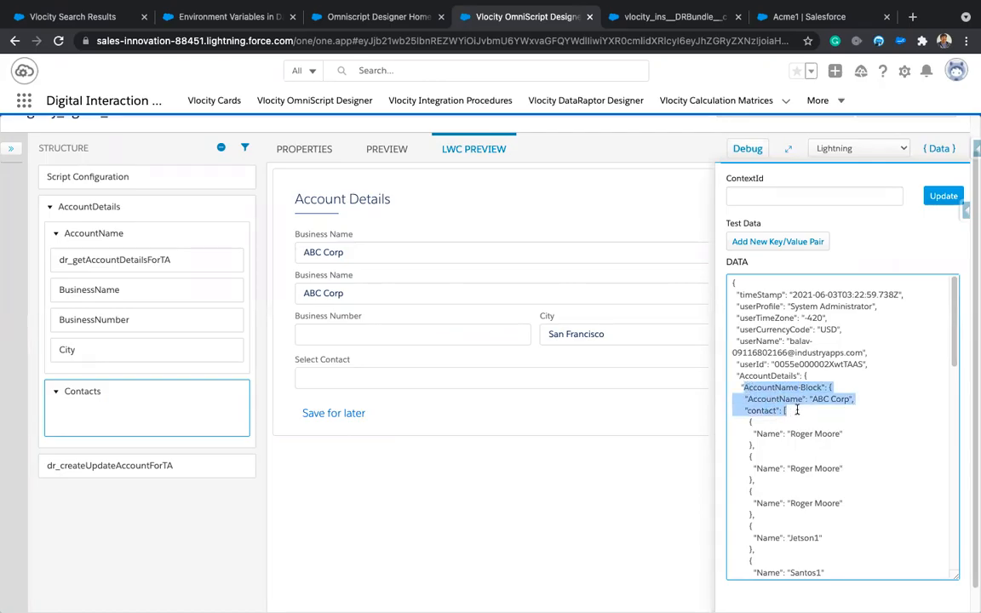
pyautogui.click(823, 418)
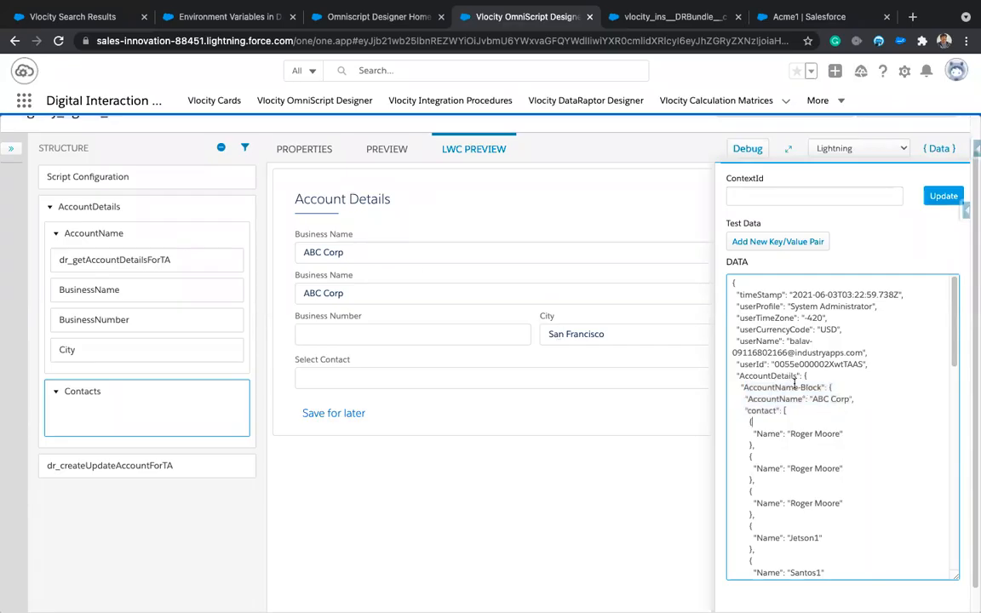
pyautogui.scroll(-10, 794, 382)
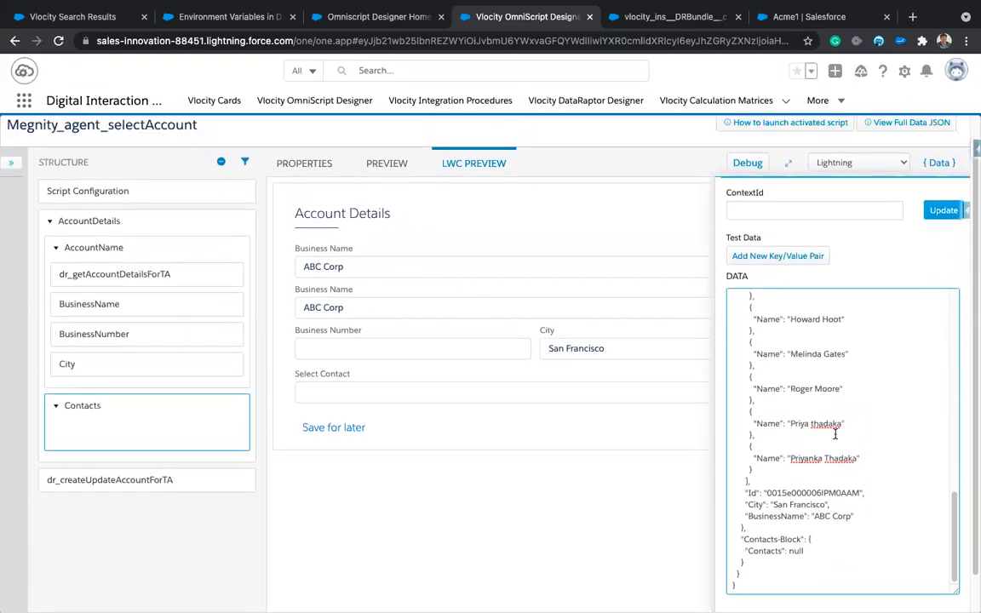
pyautogui.scroll(10, 839, 431)
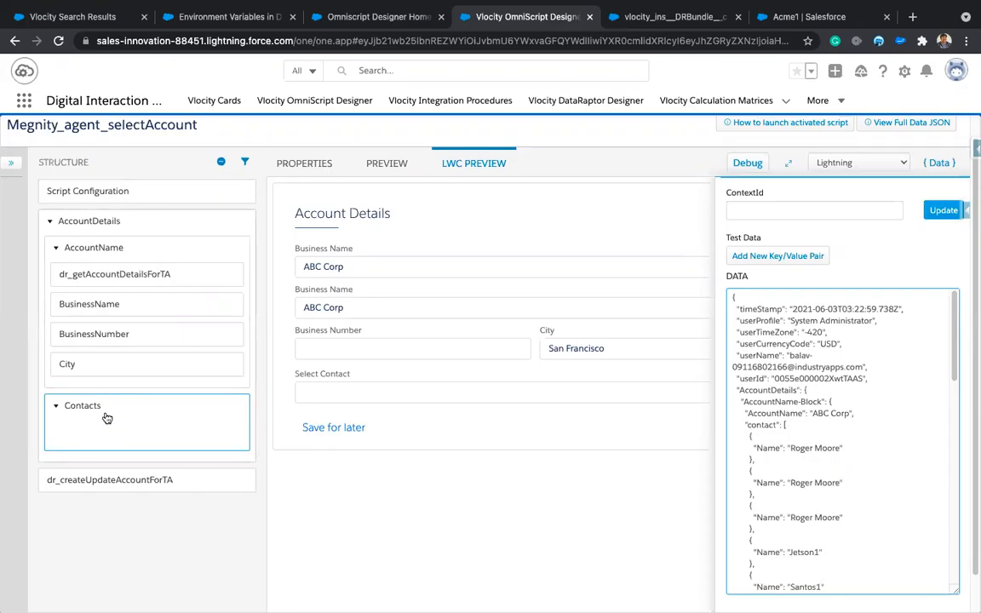
# - Hide the data JSON and check the Select Contact lookup for options again
pyautogui.click(937, 163)
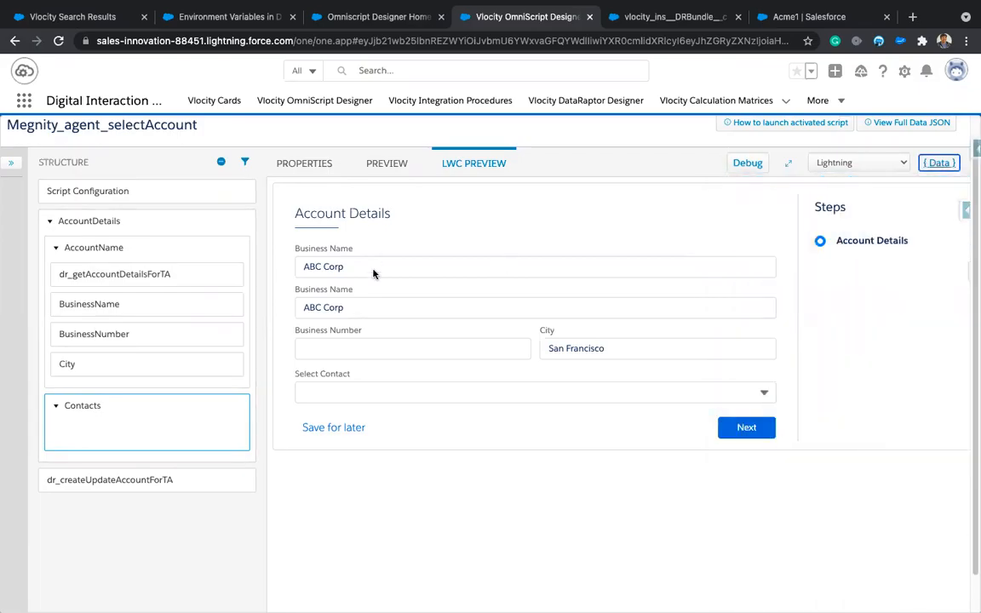
pyautogui.click(417, 392)
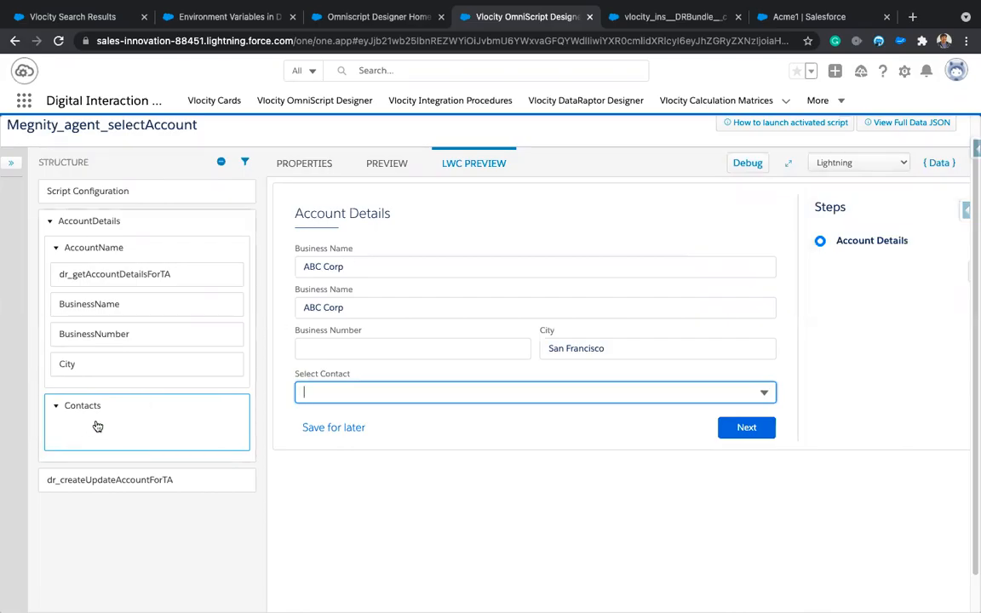
pyautogui.click(13, 165)
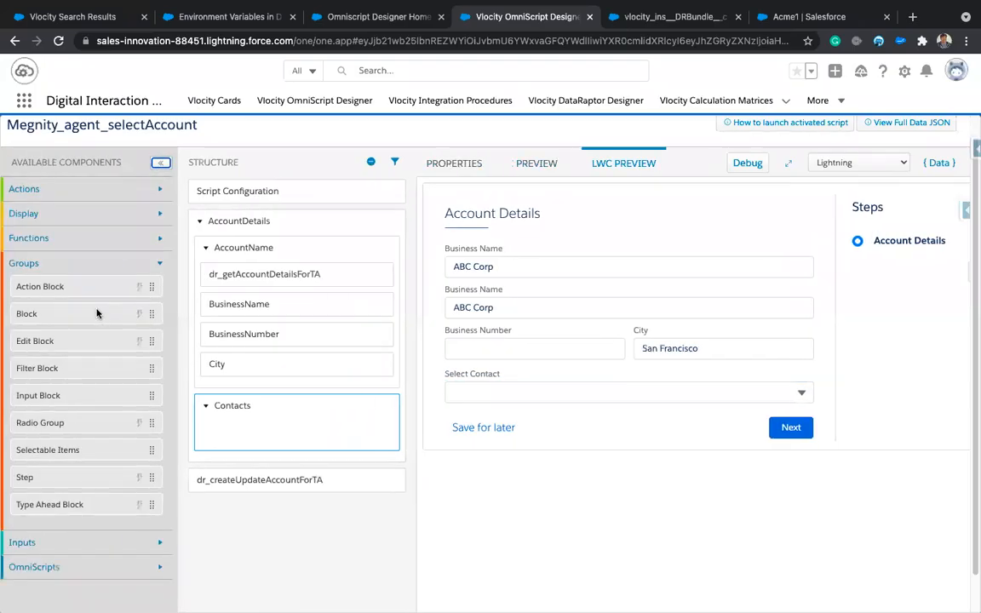
pyautogui.click(160, 164)
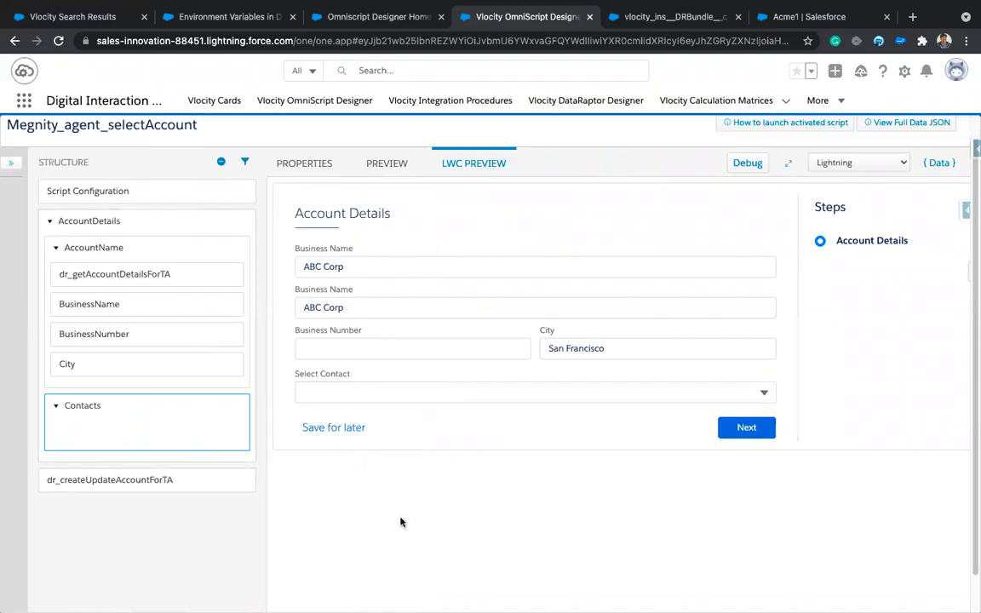
pyautogui.scroll(1, 441, 466)
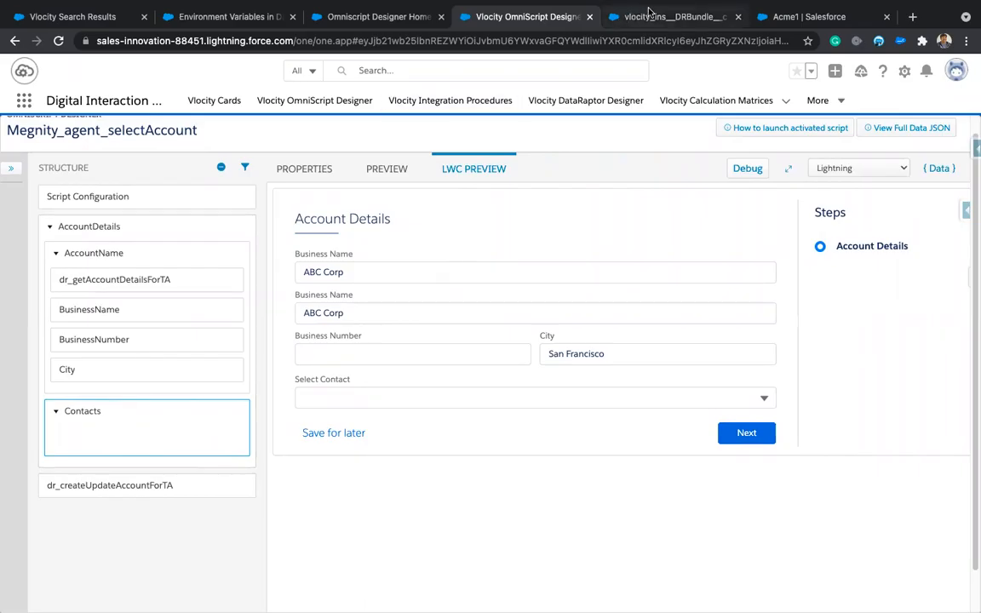
# - Review the first contact array in the getAccountDetailsForTA DataRaptor's preview response
pyautogui.click(670, 16)
pyautogui.scroll(3, 364, 460)
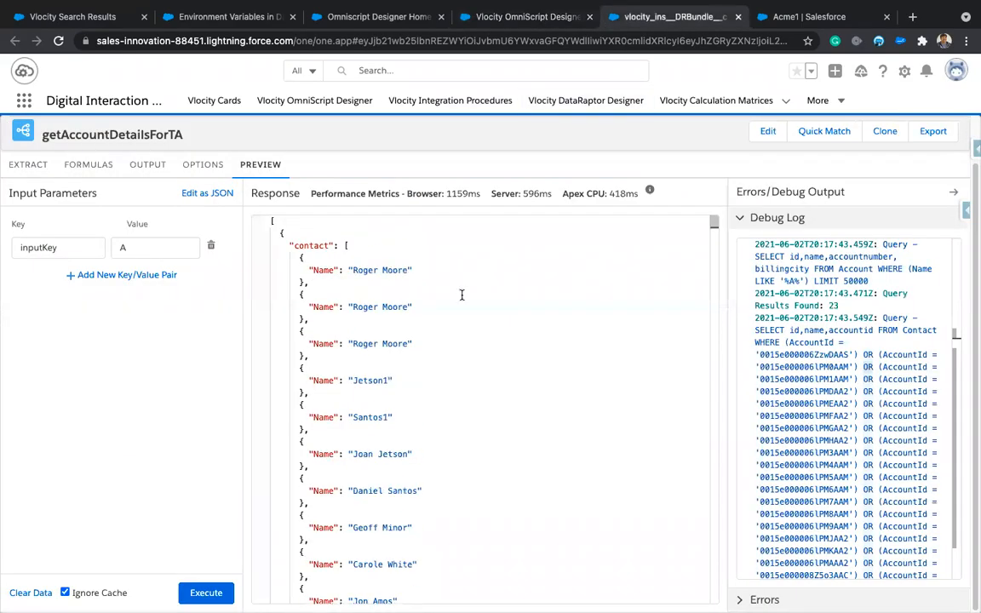
# - Return to the OmniScript and open the Contacts block's properties to review its Data JSON Path and Lookup Mode settings
pyautogui.click(480, 24)
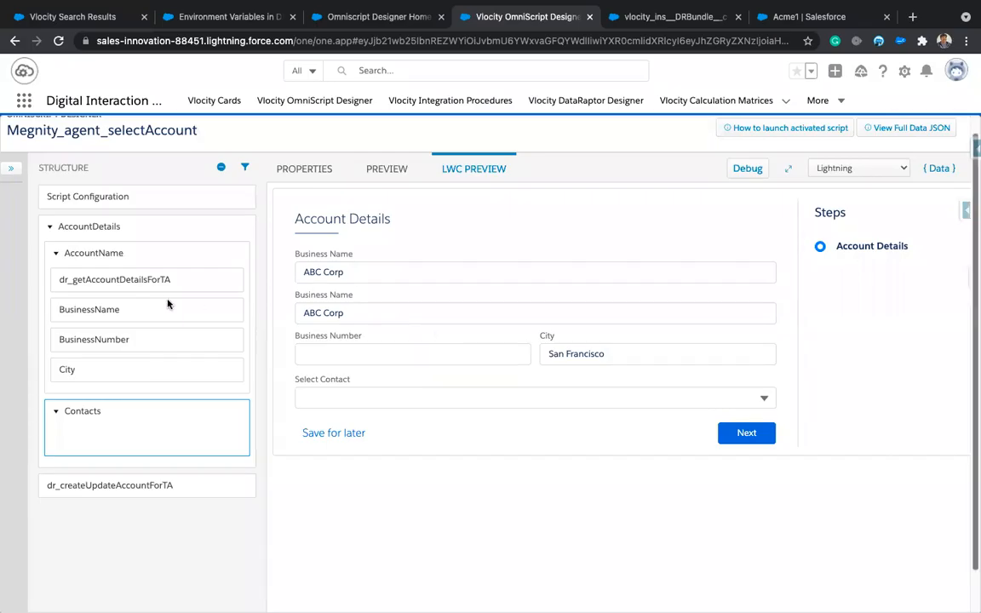
pyautogui.click(117, 430)
pyautogui.scroll(-3, 810, 486)
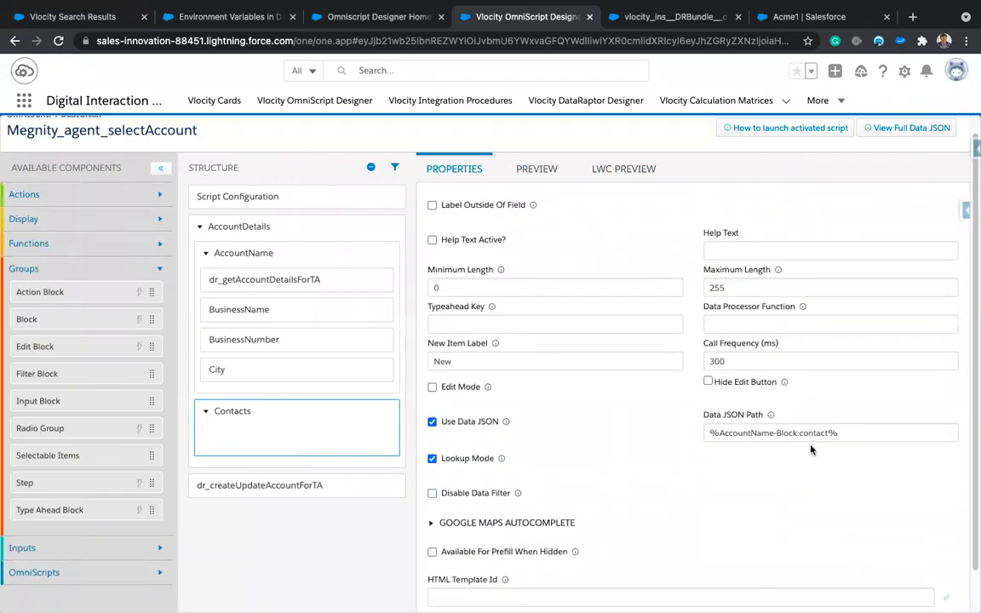
# - Set the Contacts block's Data JSON Path to AccountName-Block:contact, without the percent signs
pyautogui.click(854, 432)
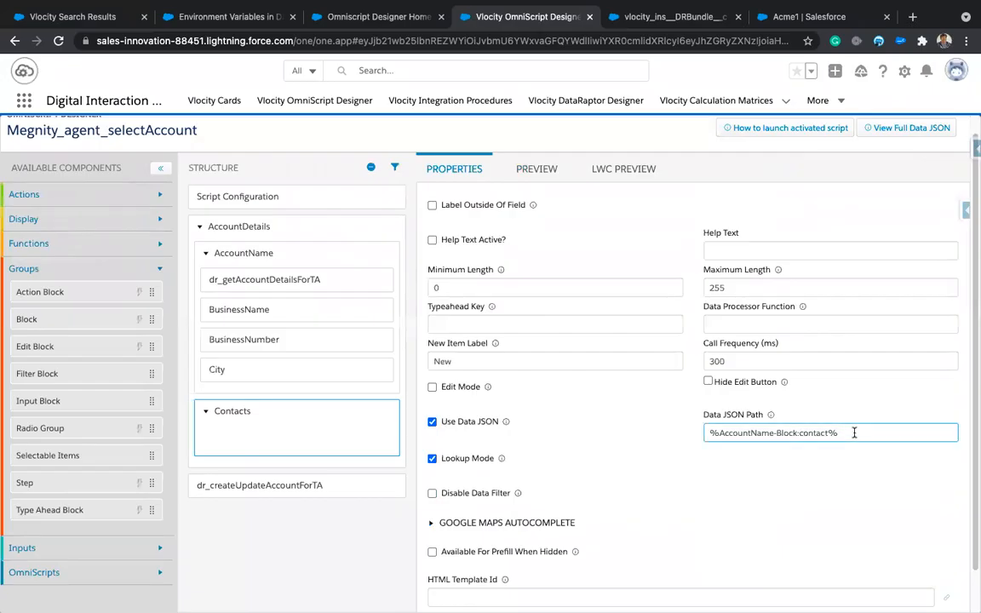
pyautogui.press('BackSpace')
pyautogui.press('BackSpace')
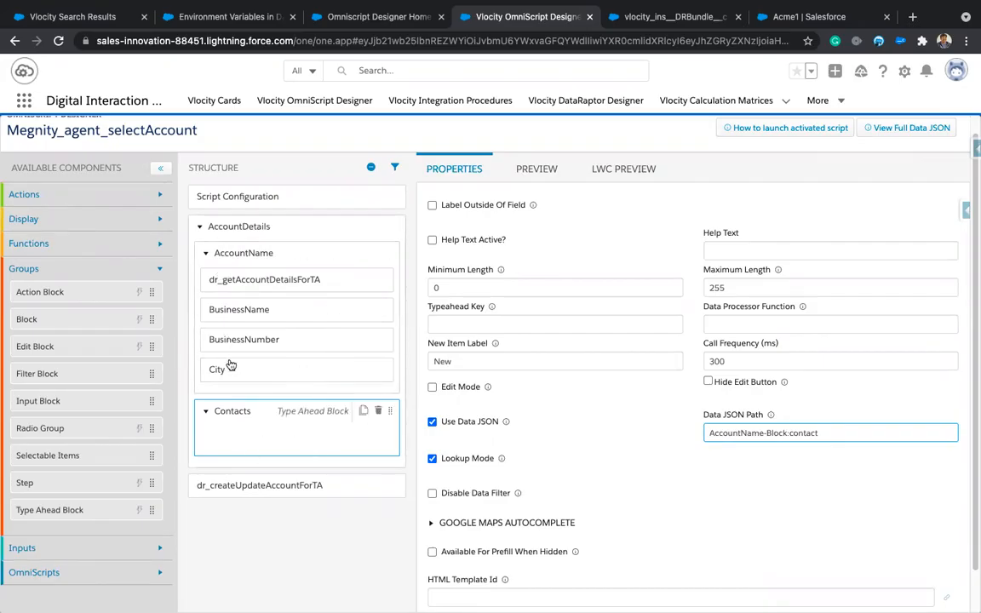
# - Preview the script as LWC, search Business Name for "a", choose ABC Corp and check the Select Contact lookup for options
pyautogui.click(621, 168)
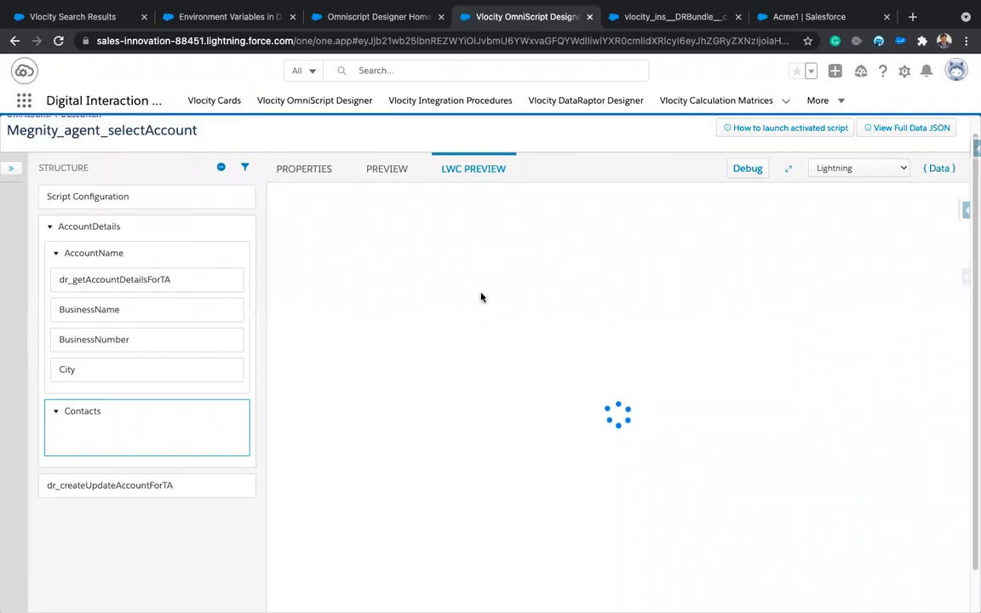
pyautogui.click(324, 271)
pyautogui.write('a')
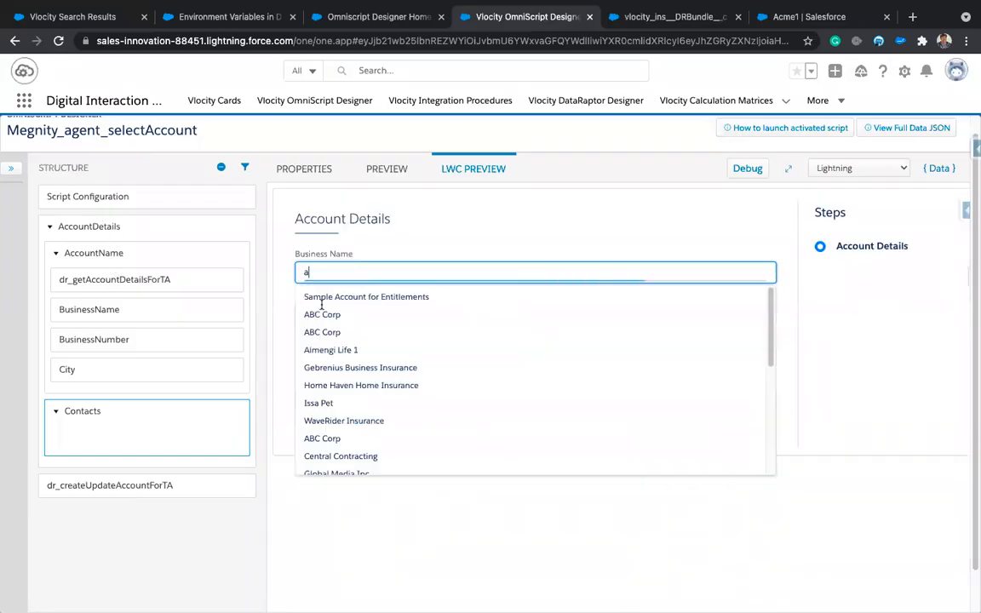
pyautogui.click(320, 317)
pyautogui.click(334, 397)
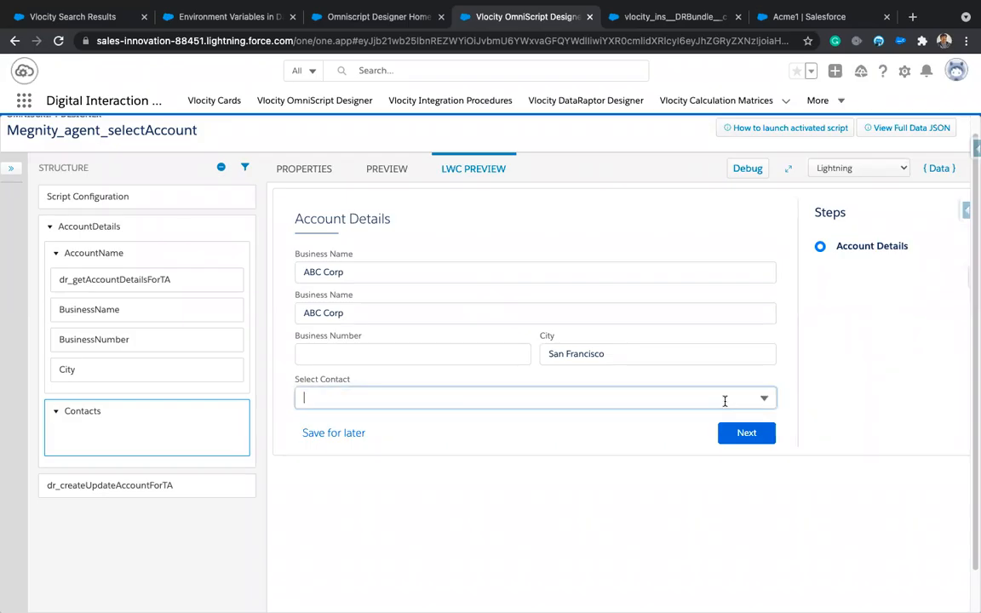
# - Show the data JSON and examine the contact array under AccountName-Block for its key names
pyautogui.click(938, 167)
pyautogui.scroll(-10, 881, 487)
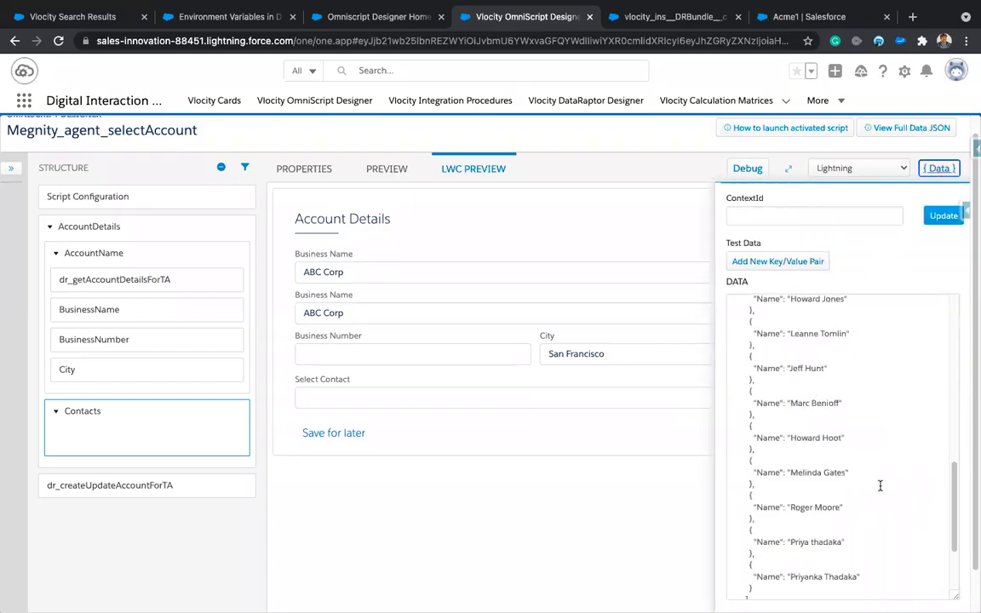
pyautogui.scroll(5, 797, 343)
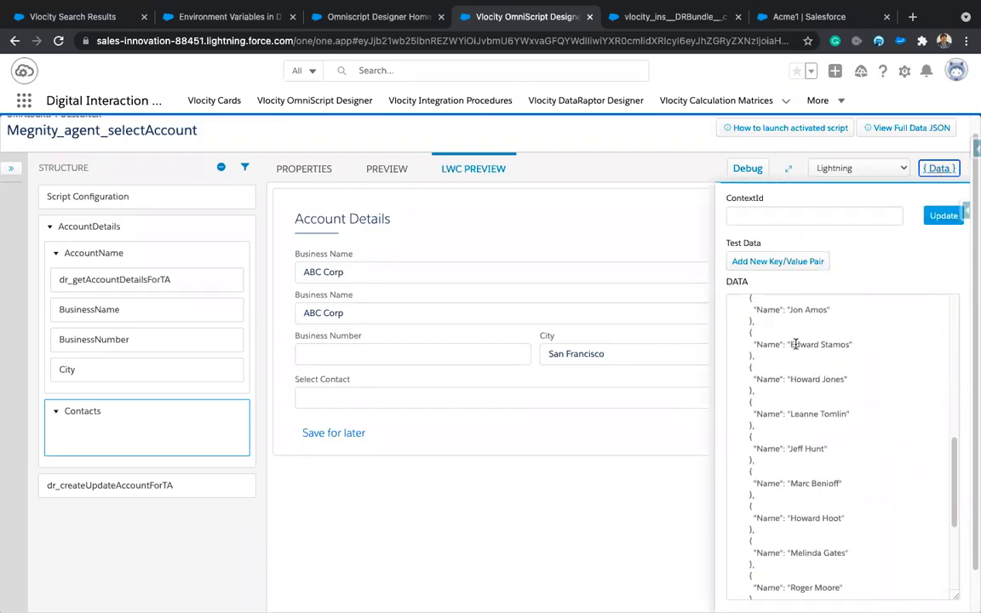
pyautogui.scroll(5, 797, 343)
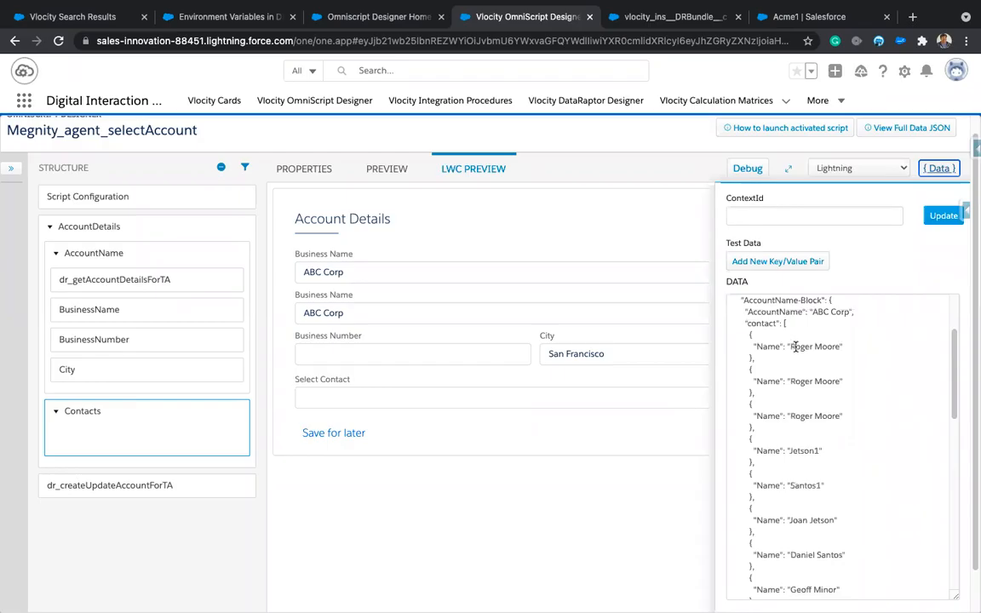
pyautogui.moveTo(763, 324); pyautogui.dragTo(876, 554)
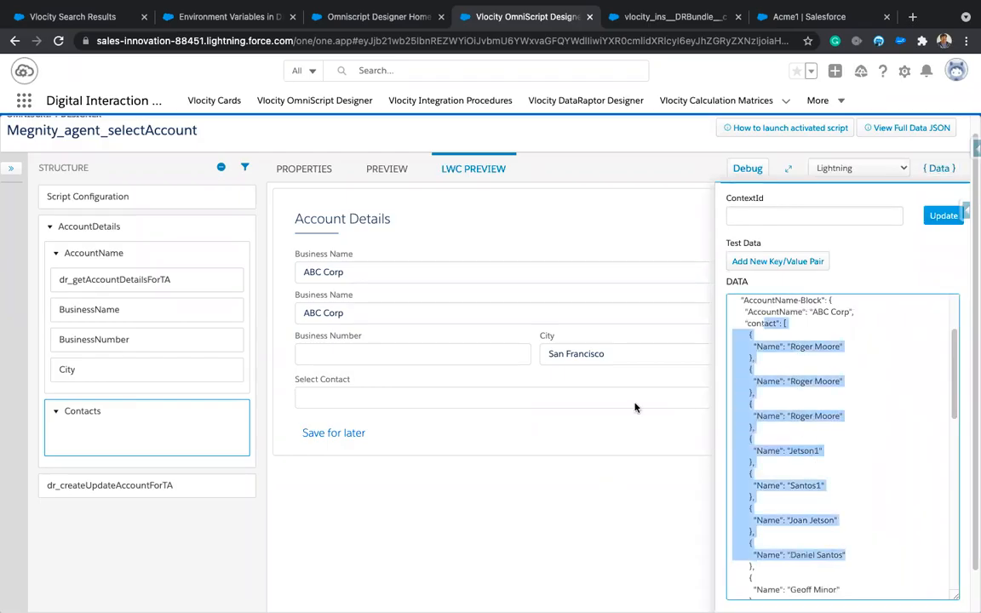
# - Copy the Name key from the contact array and set it as the Contacts block's Typeahead Key
pyautogui.doubleClick(768, 346)
pyautogui.hotkey('ctrl', 'c')
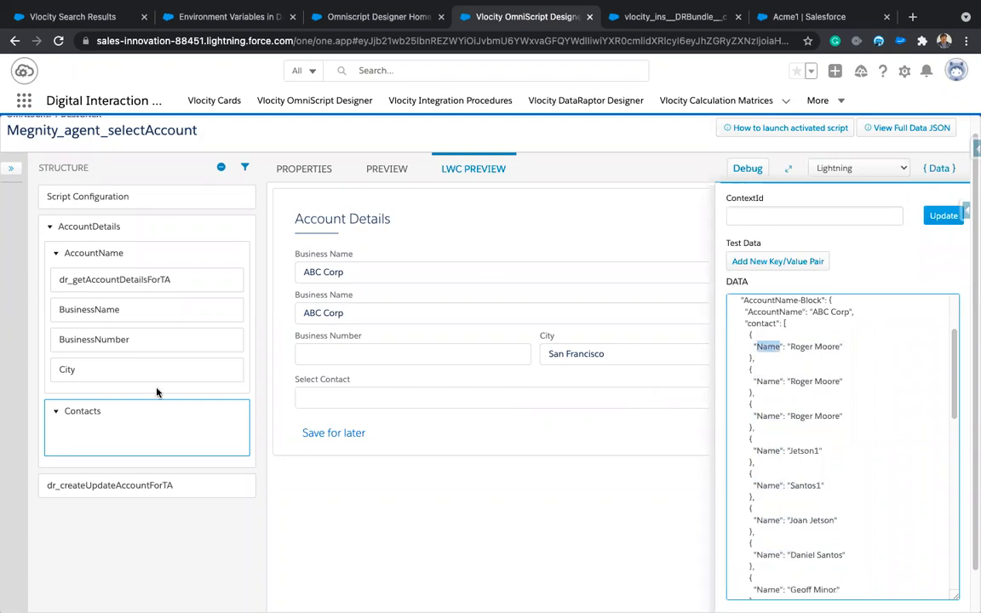
pyautogui.click(136, 405)
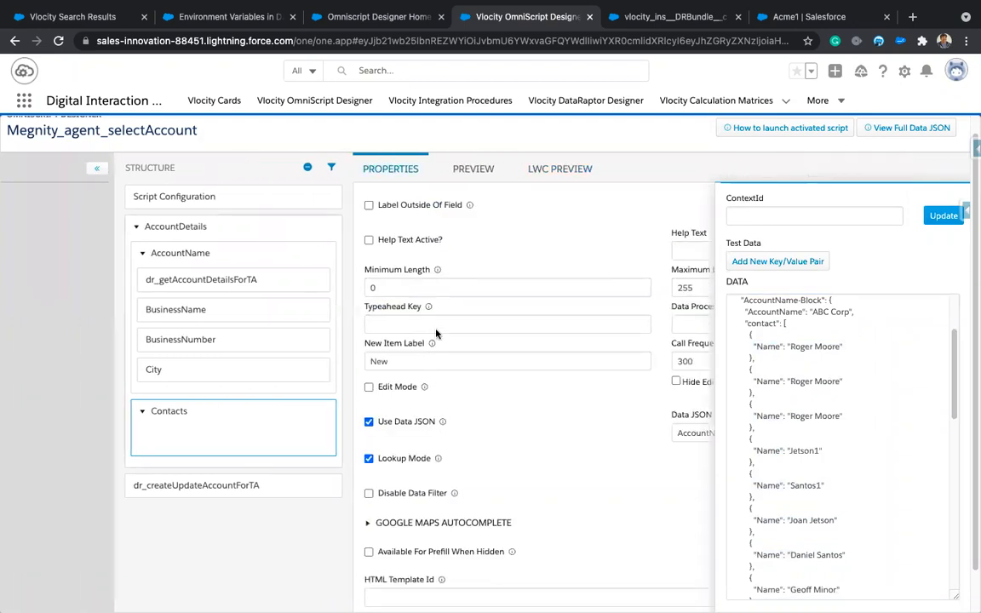
pyautogui.click(436, 324)
pyautogui.hotkey('ctrl', 'v')
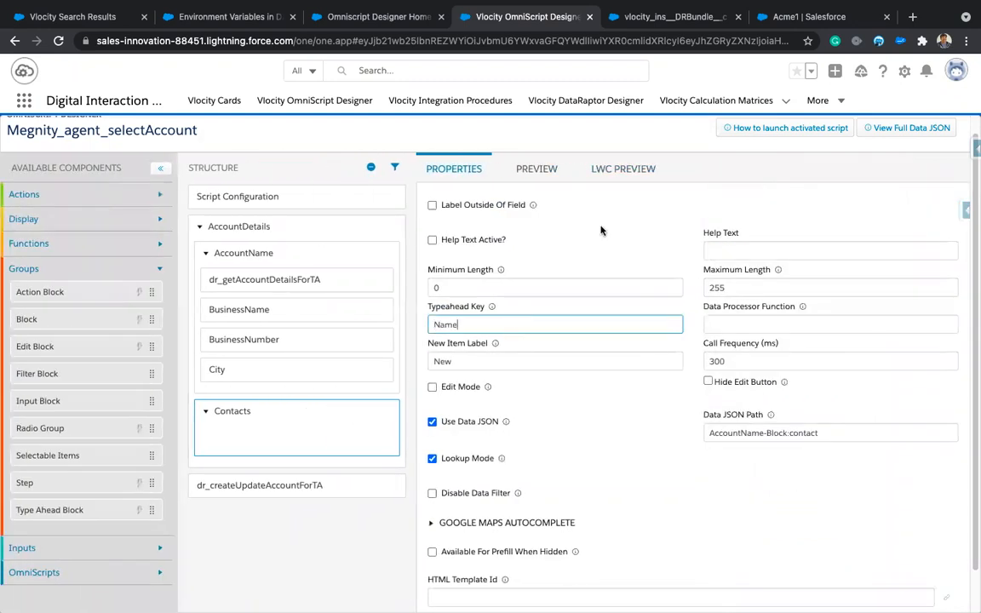
# - Retest the LWC preview with ABC Corp, recheck the Select Contact lookup for options and reopen the data JSON
pyautogui.click(624, 168)
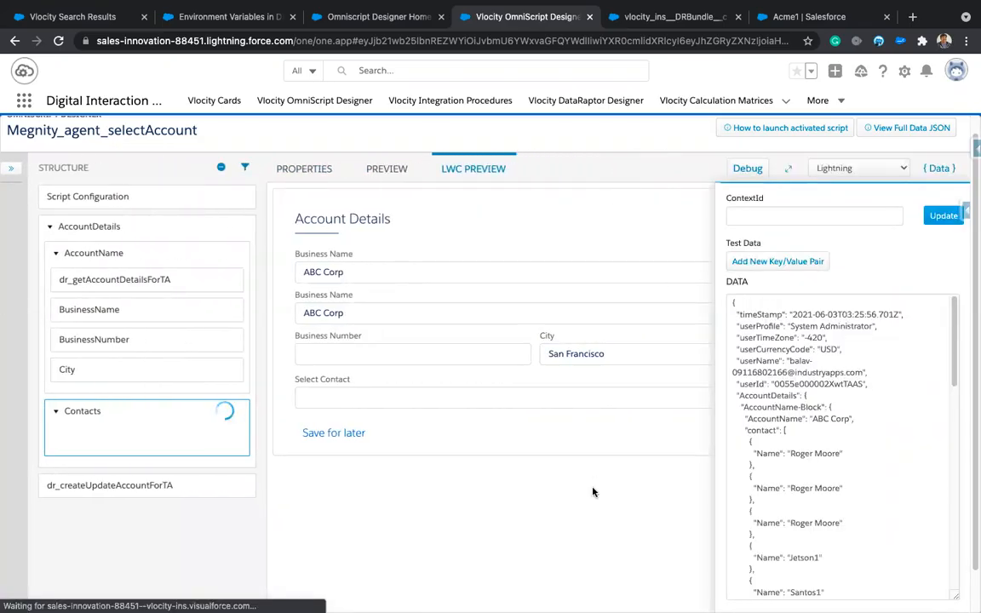
pyautogui.click(938, 170)
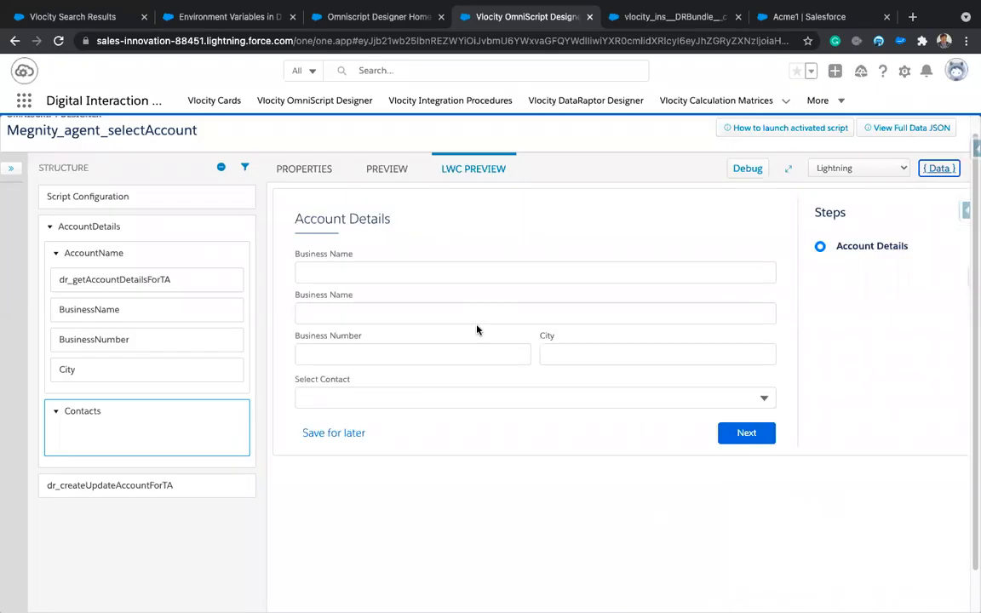
pyautogui.click(400, 275)
pyautogui.write('a')
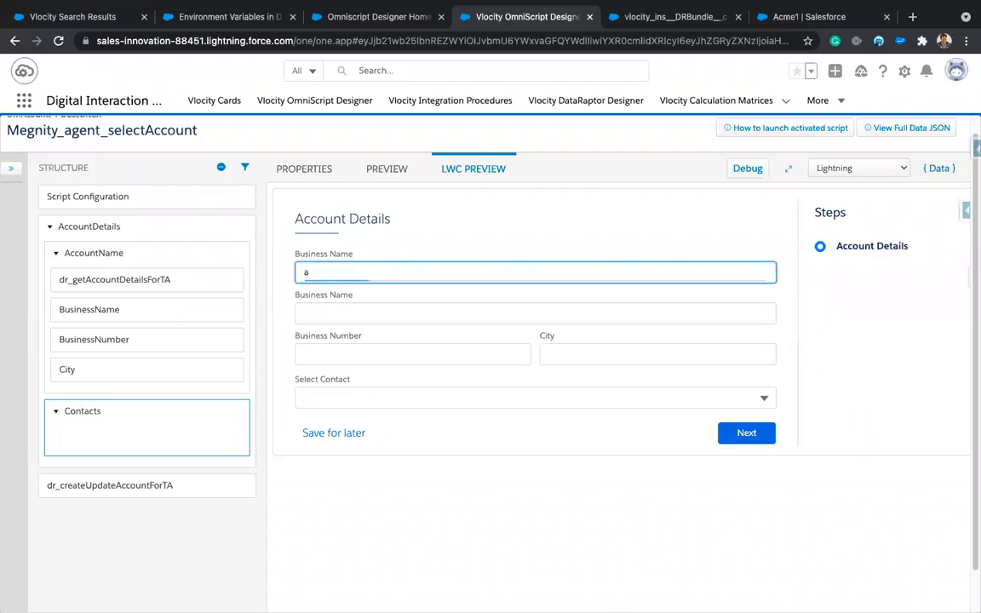
pyautogui.click(350, 322)
pyautogui.click(378, 397)
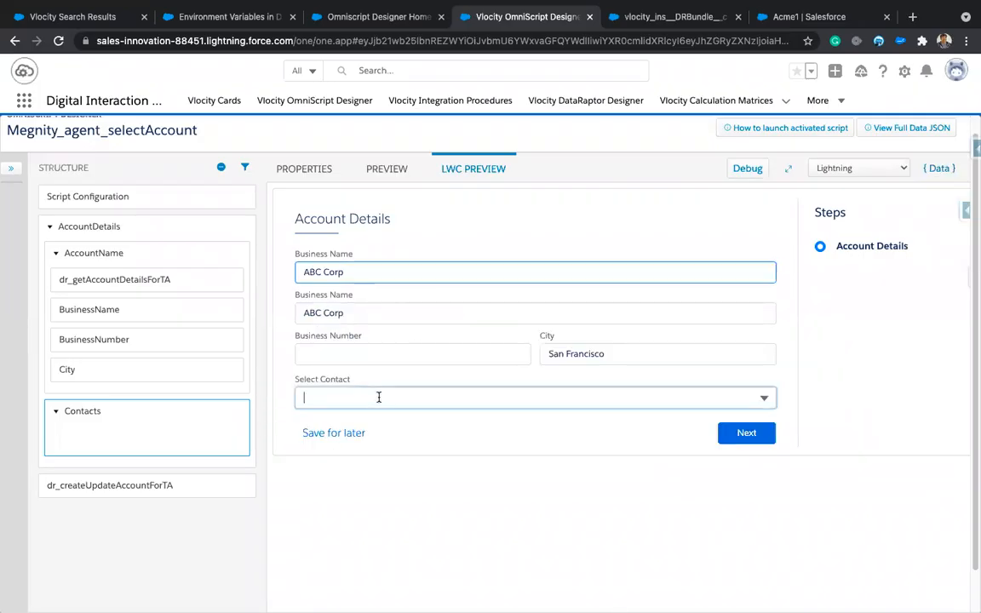
pyautogui.click(937, 169)
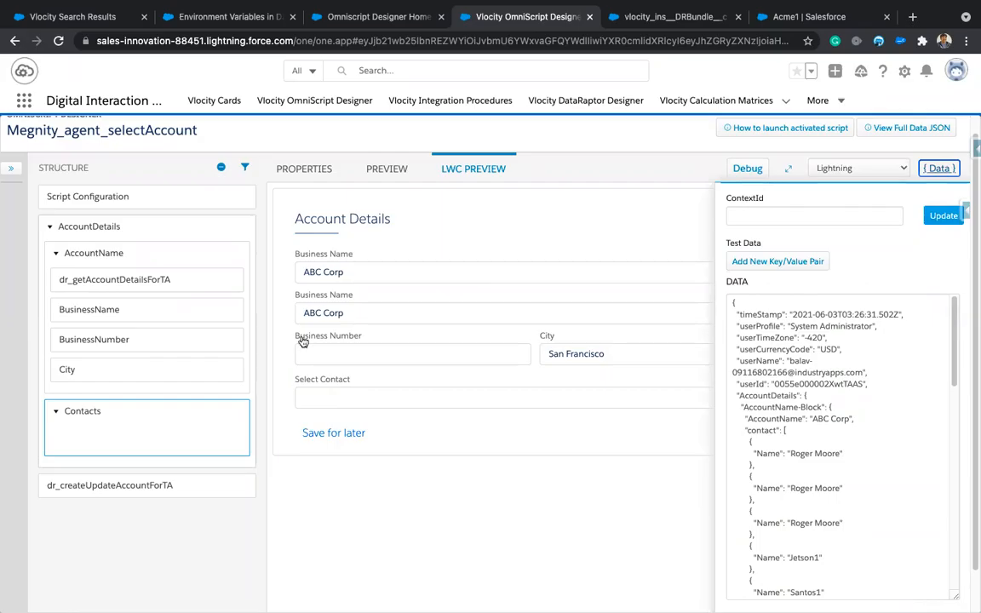
# - Switch to the getAccountDetailsForTA DataRaptor preview and examine the OR conditions of the Contact query in its debug log
pyautogui.moveTo(661, 18)
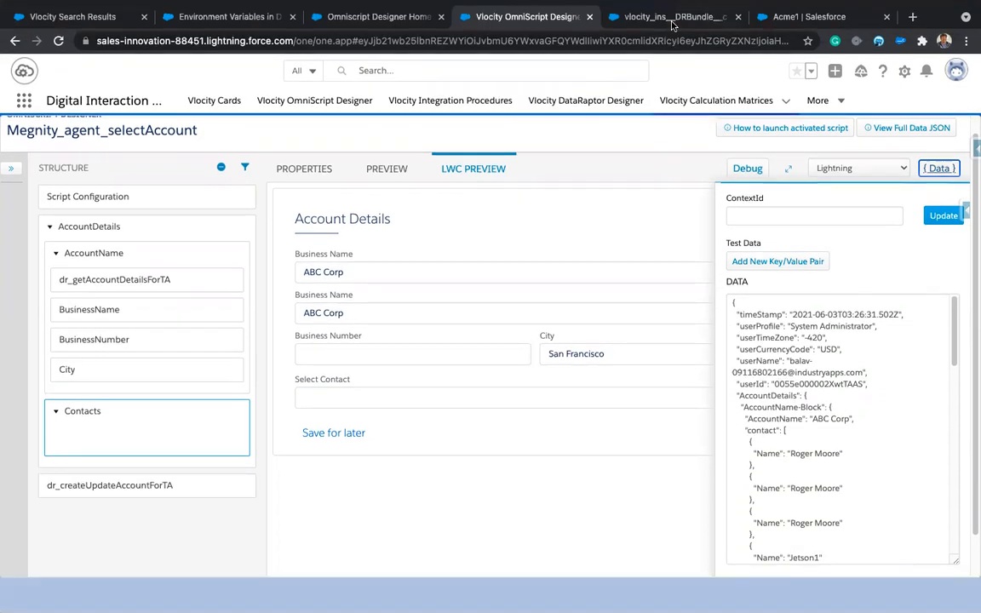
pyautogui.click(672, 18)
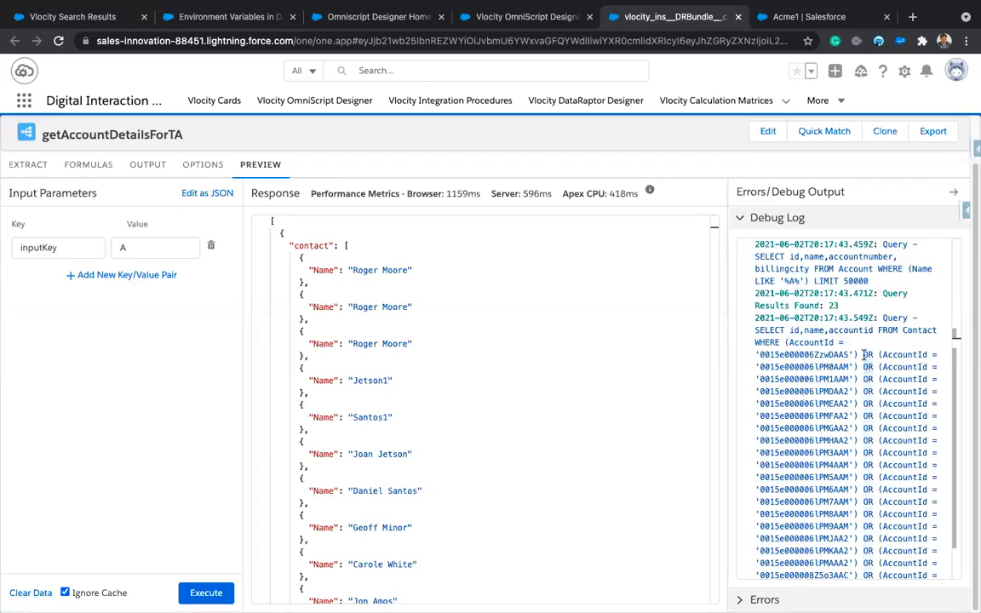
pyautogui.click(864, 354)
pyautogui.moveTo(864, 354)
pyautogui.mouseDown()
pyautogui.moveTo(937, 355)
pyautogui.moveTo(872, 352)
pyautogui.mouseUp()
pyautogui.scroll(-10, 515, 397)
pyautogui.scroll(10, 514, 397)
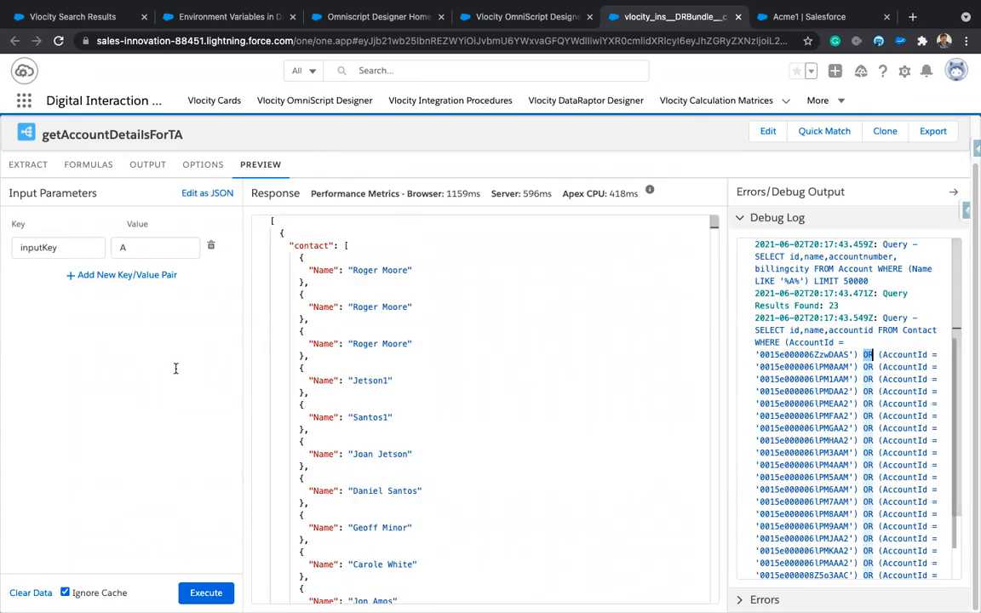
# - Look at the Acme1 account record and compare the getAccountDetailsForTA response with the OmniScript preview's contact data
pyautogui.click(786, 19)
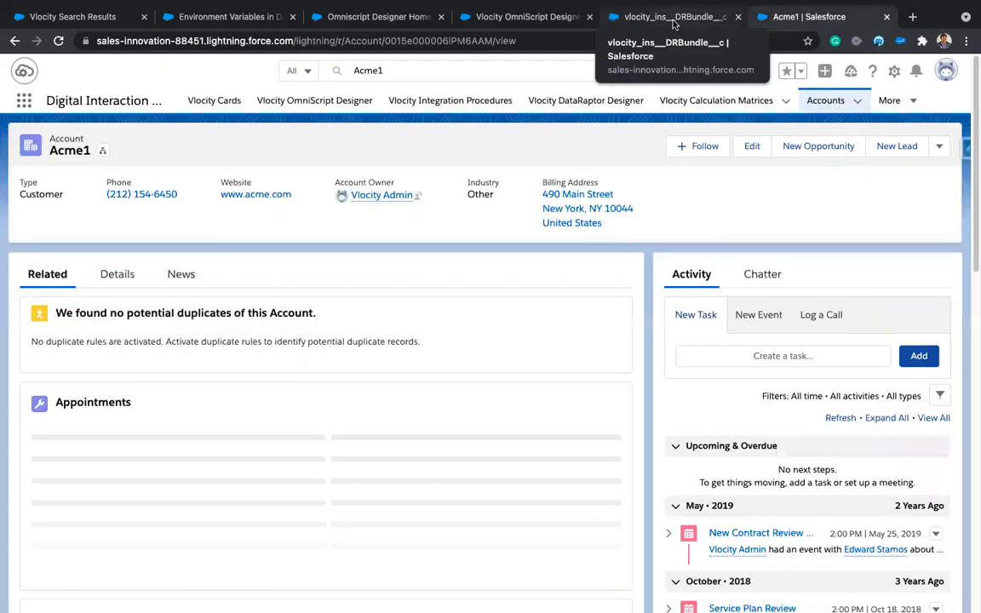
pyautogui.click(674, 22)
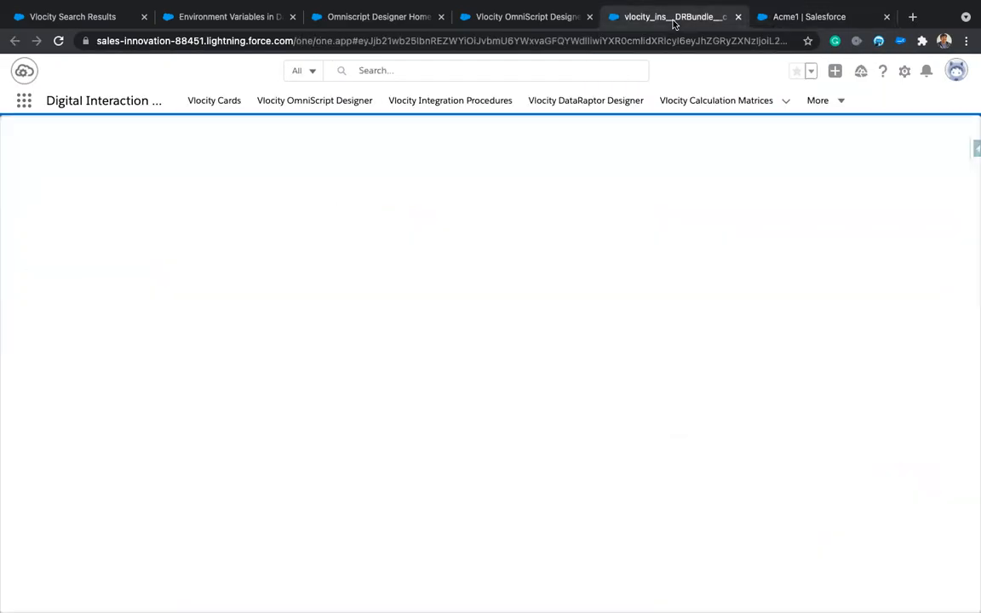
pyautogui.click(496, 16)
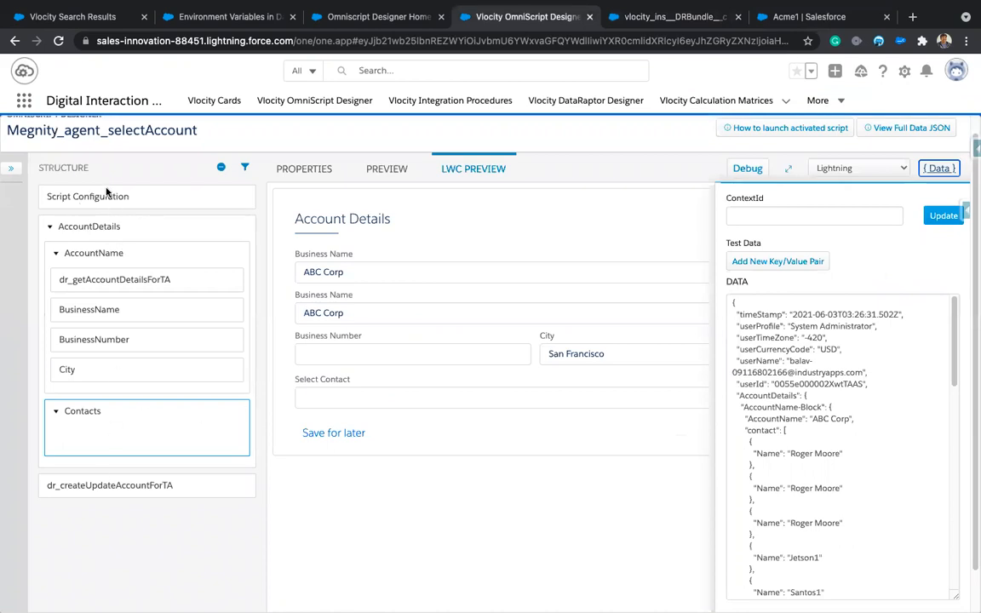
pyautogui.scroll(1, 377, 450)
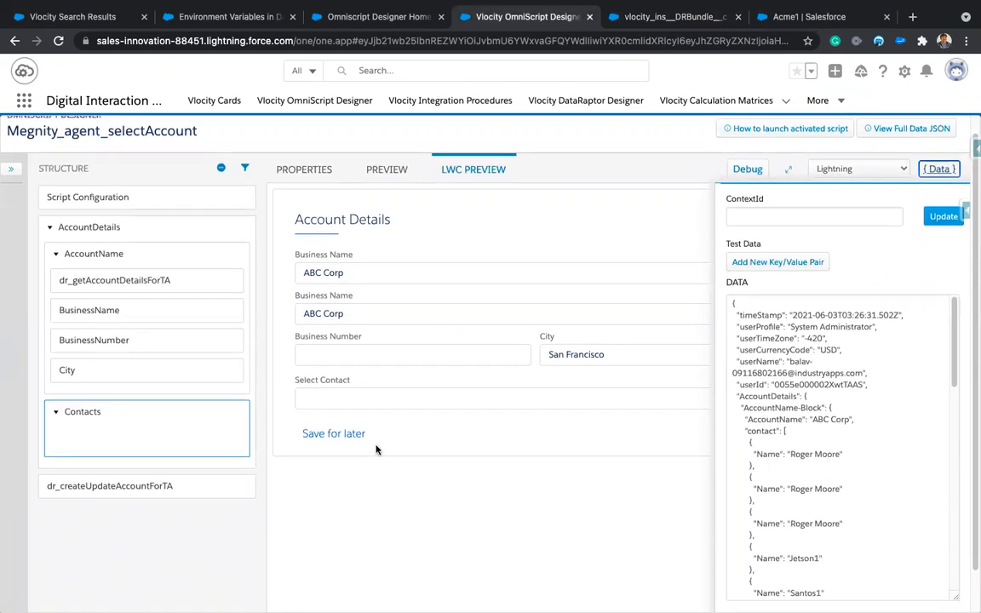
pyautogui.scroll(-1, 377, 450)
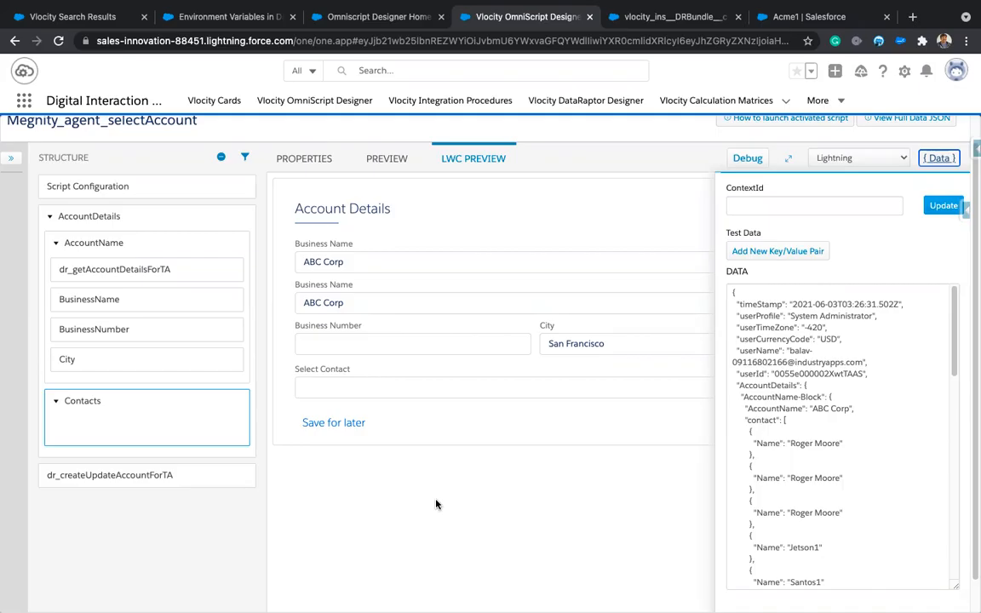
pyautogui.click(672, 19)
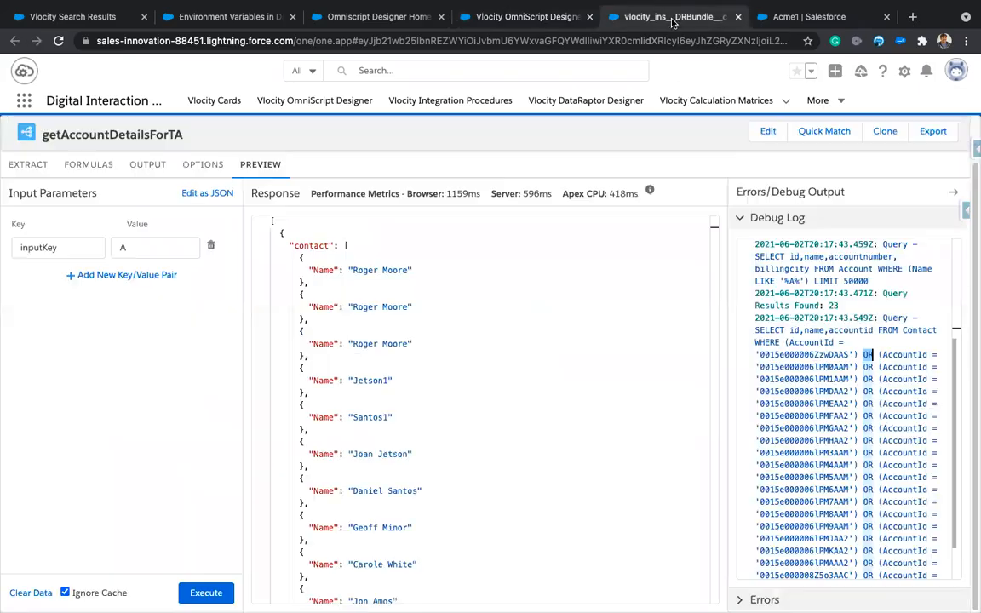
pyautogui.click(536, 17)
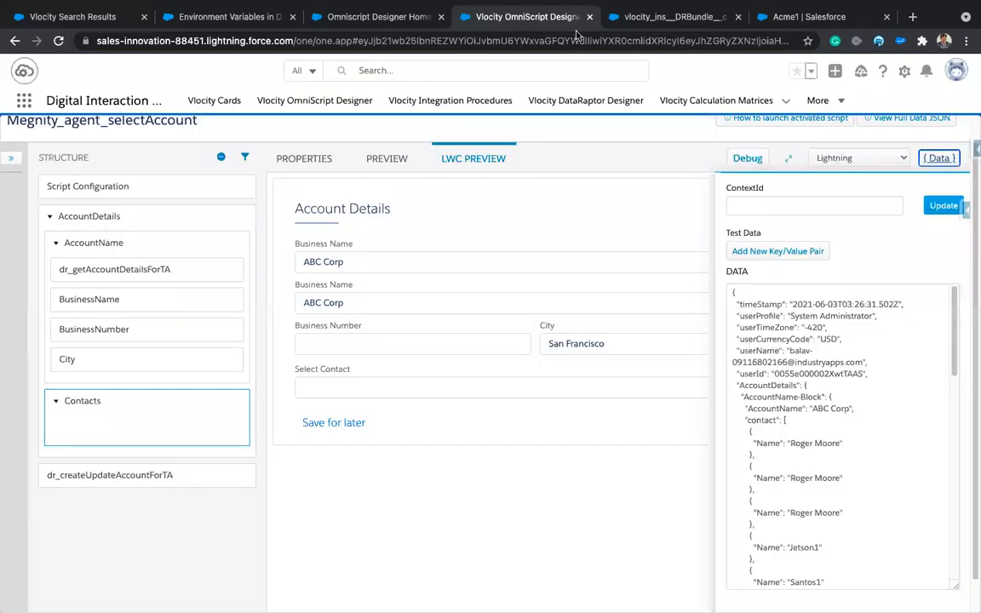
pyautogui.click(658, 21)
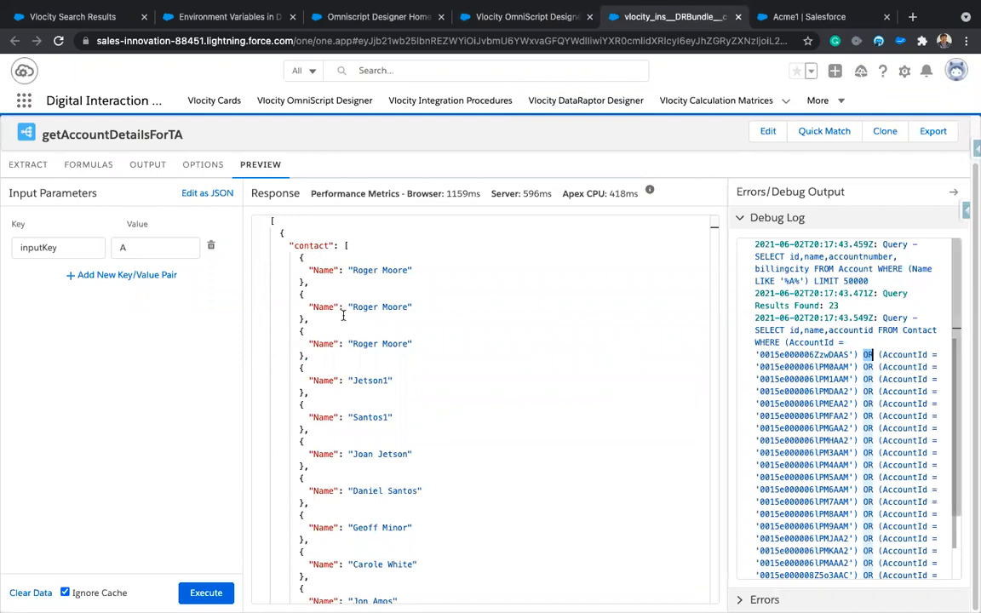
pyautogui.click(525, 21)
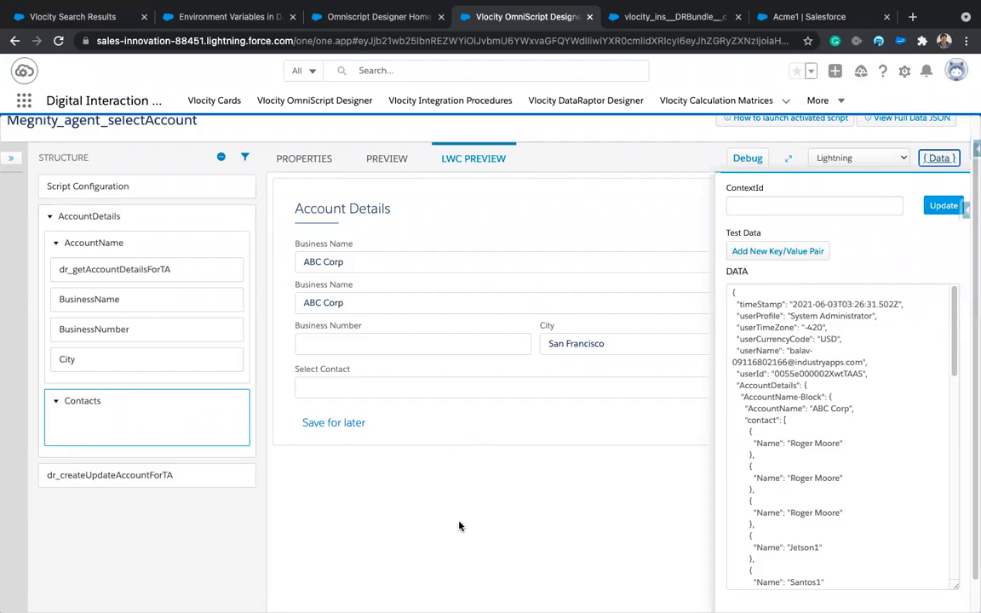
pyautogui.scroll(1, 461, 523)
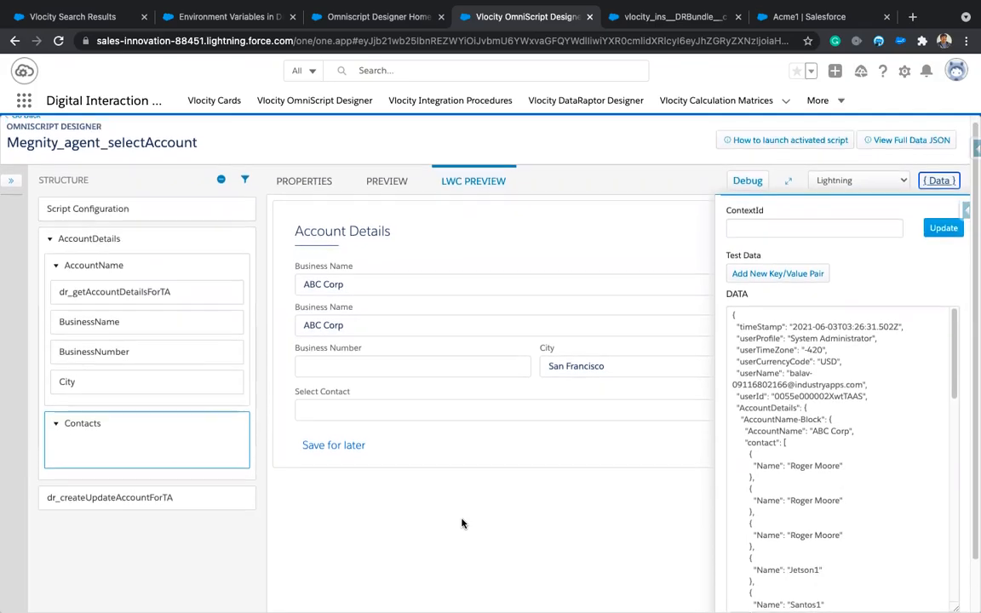